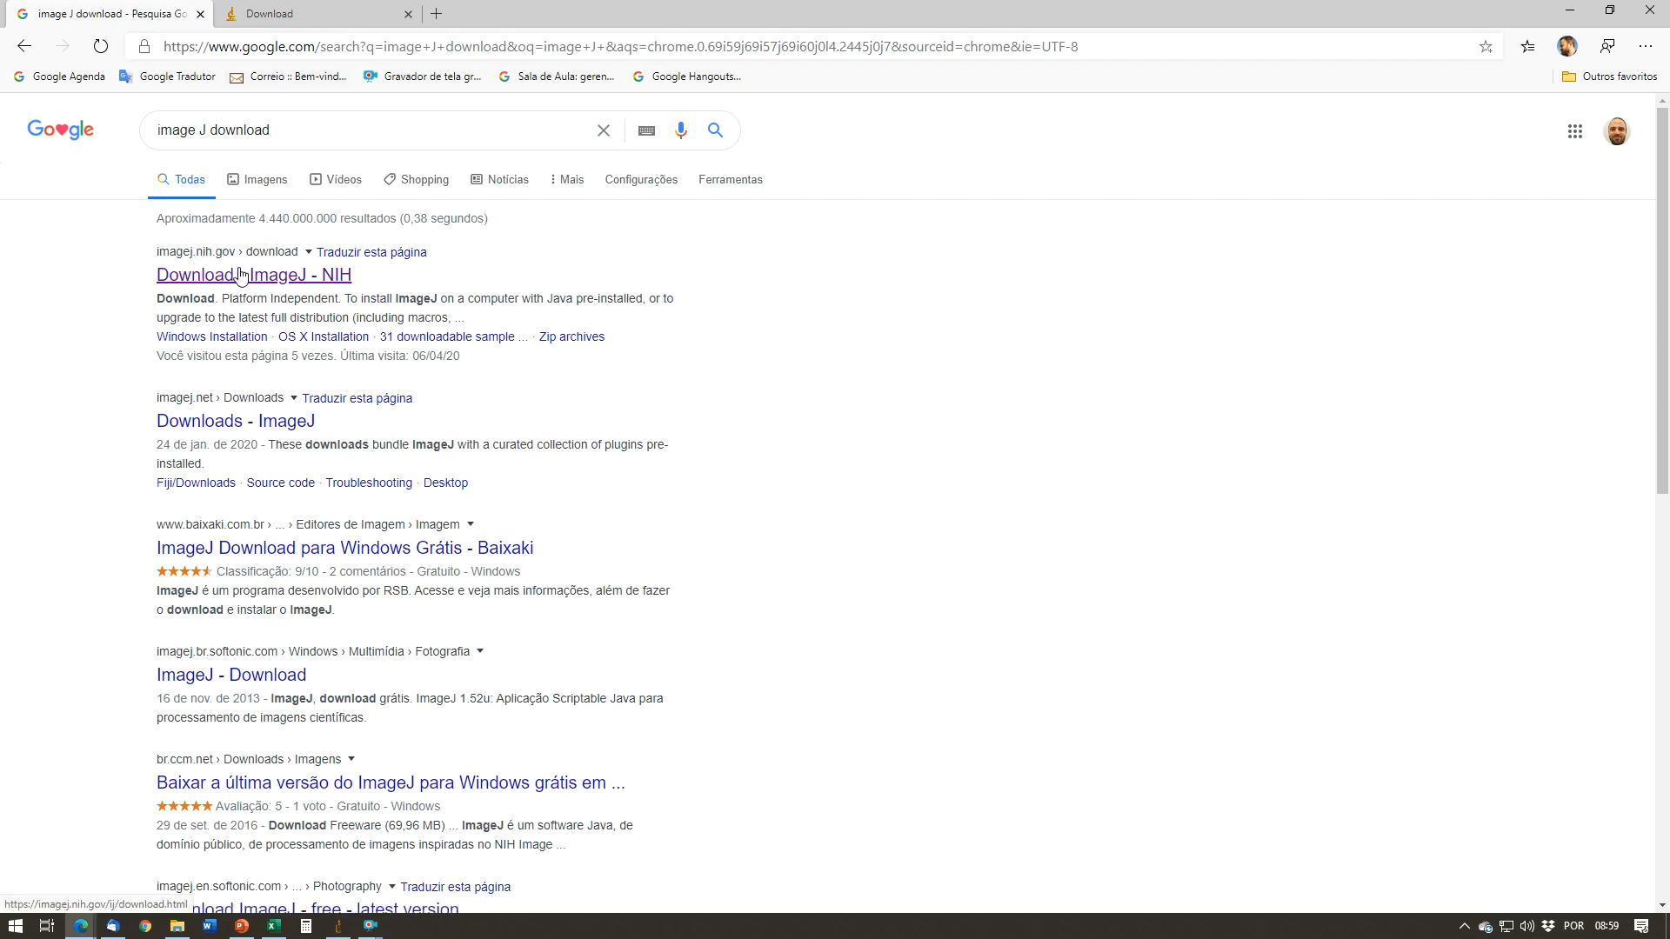
Step: View the ImageJ download page, minimise the browser, and bring the ImageJ window up in the desktop's upper-right corner
{"action": "left_click", "coordinate": [313, 16]}
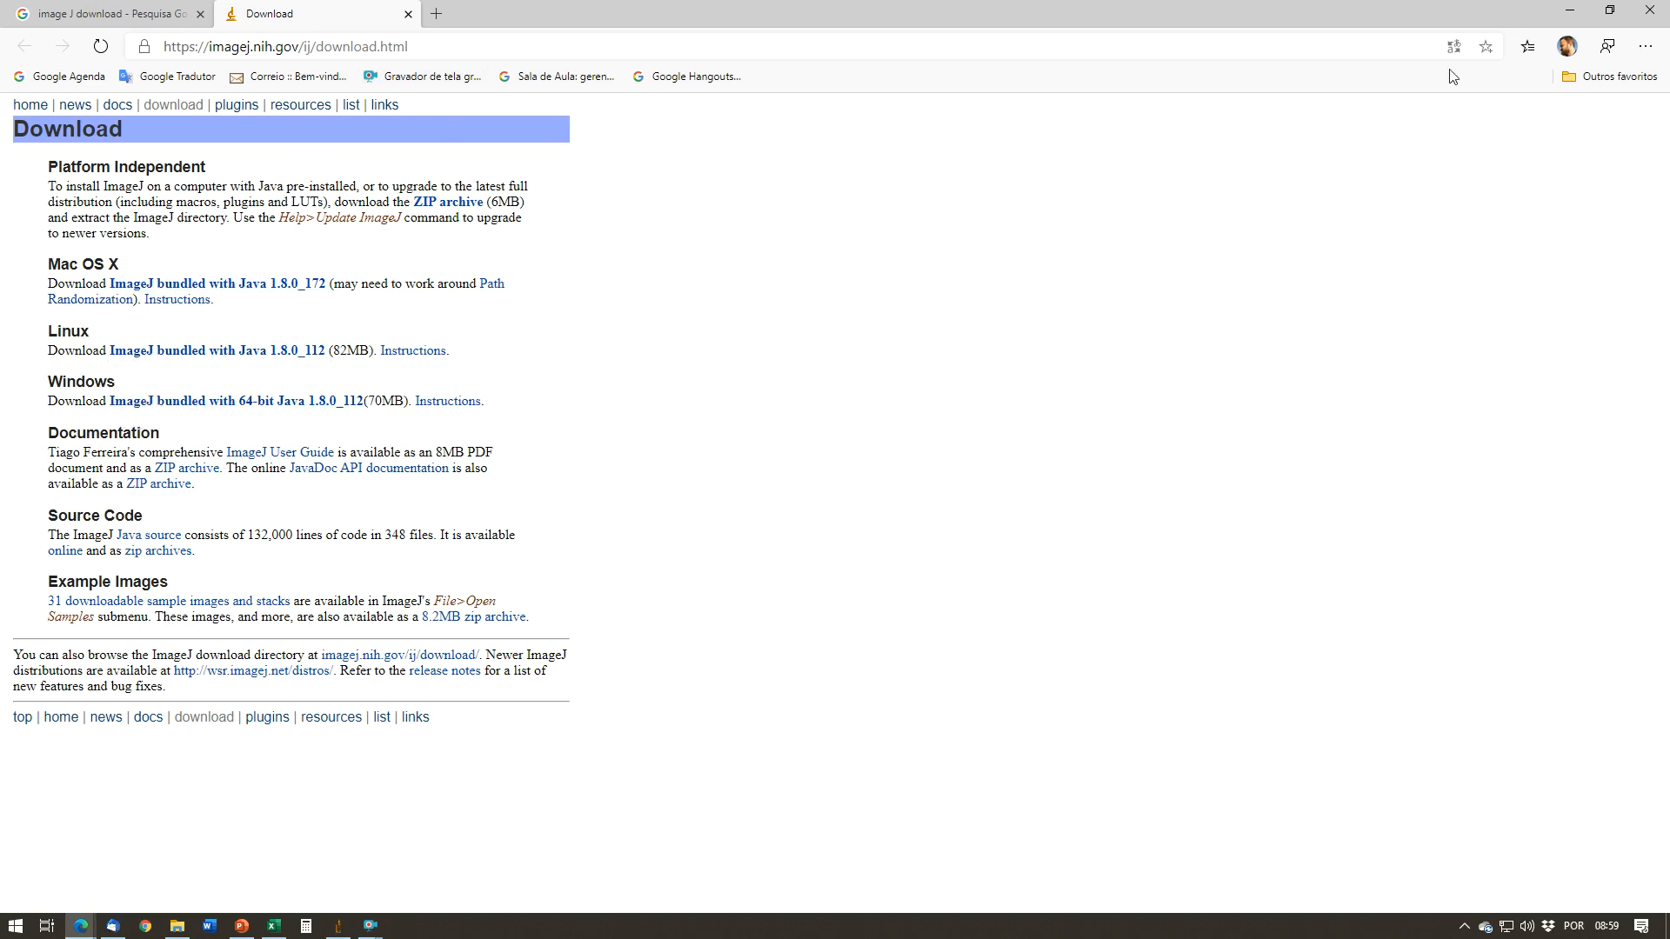
{"action": "left_click", "coordinate": [1569, 11]}
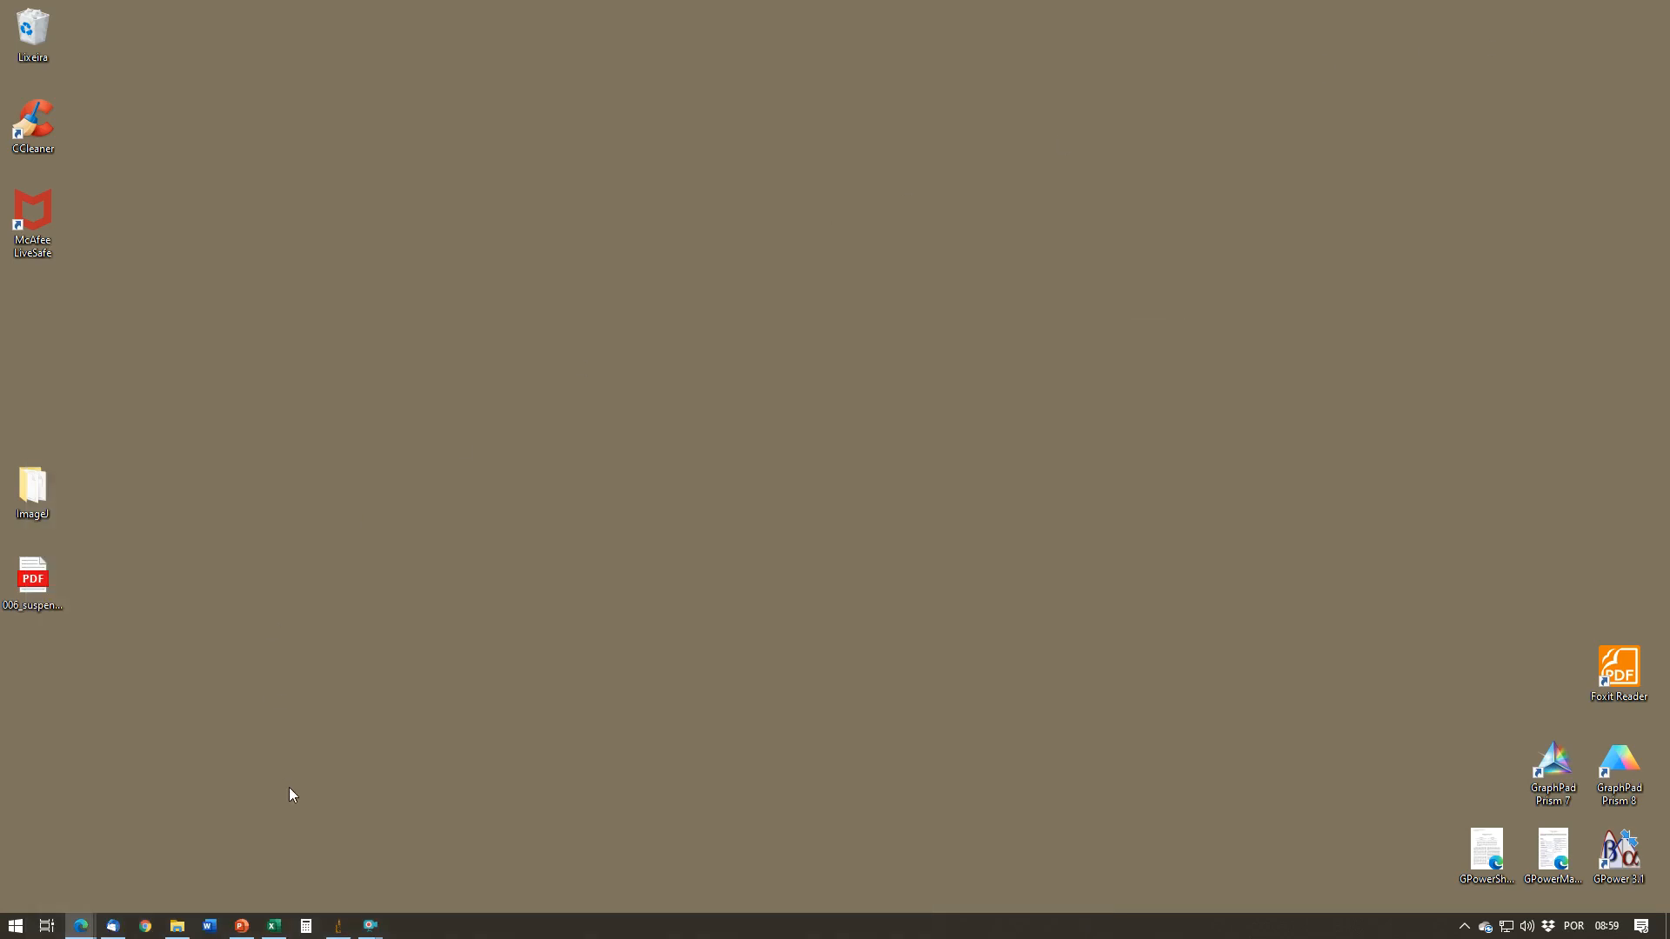
{"action": "left_click", "coordinate": [341, 927]}
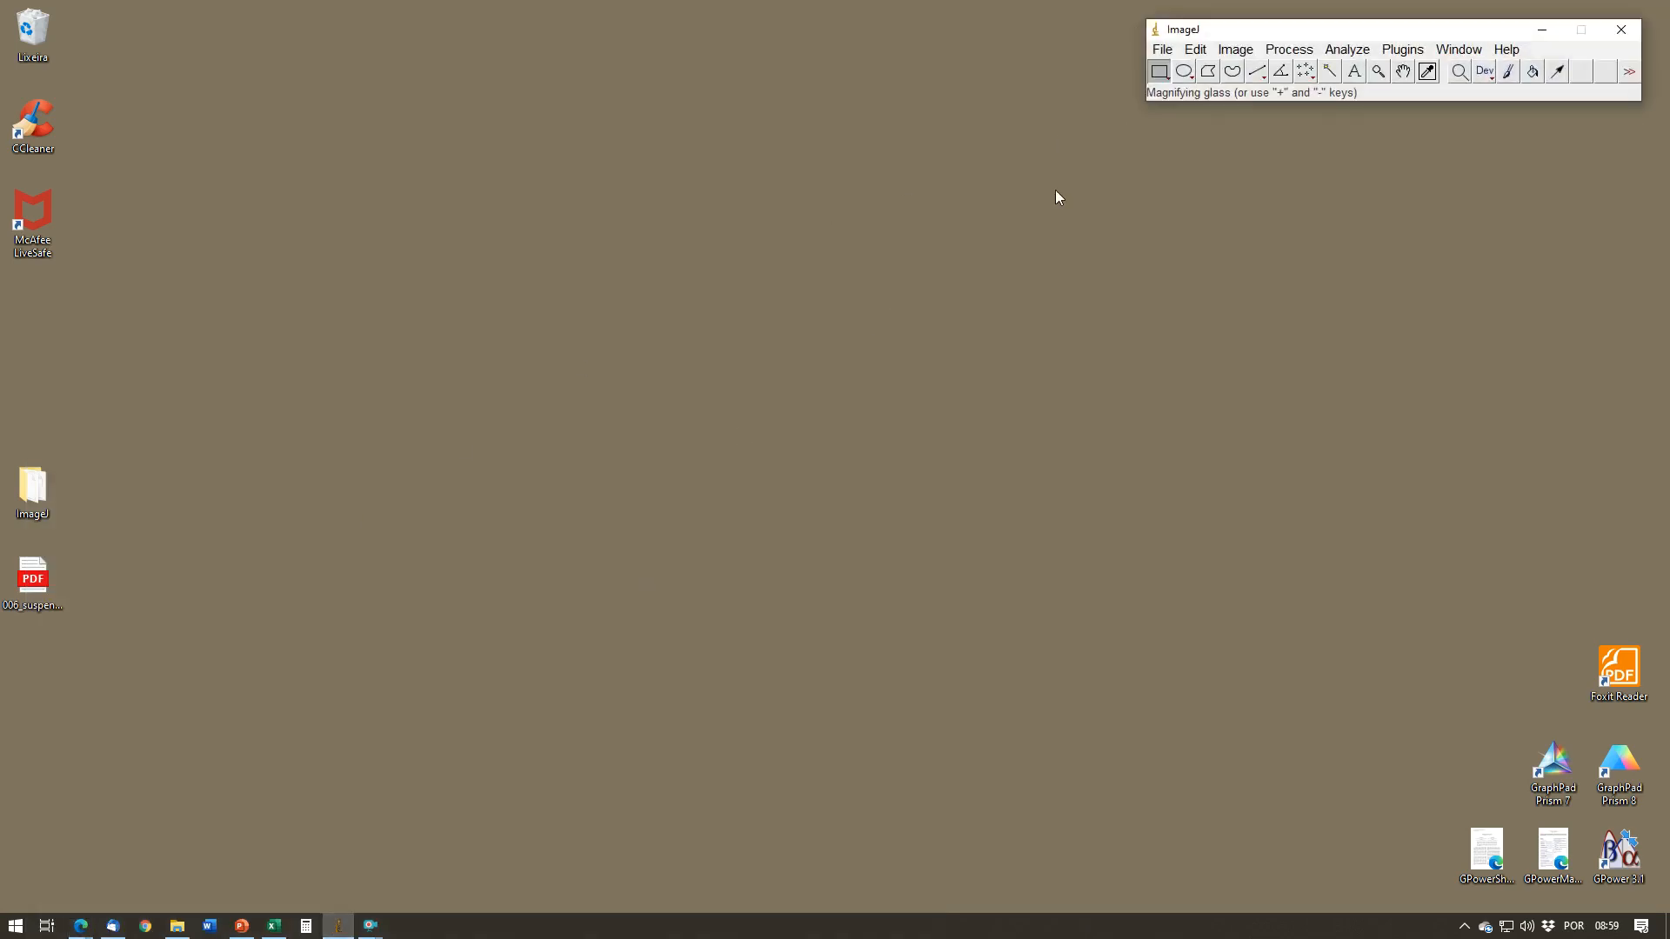
{"action": "left_click_drag", "start_coordinate": [1258, 35], "coordinate": [1248, 28]}
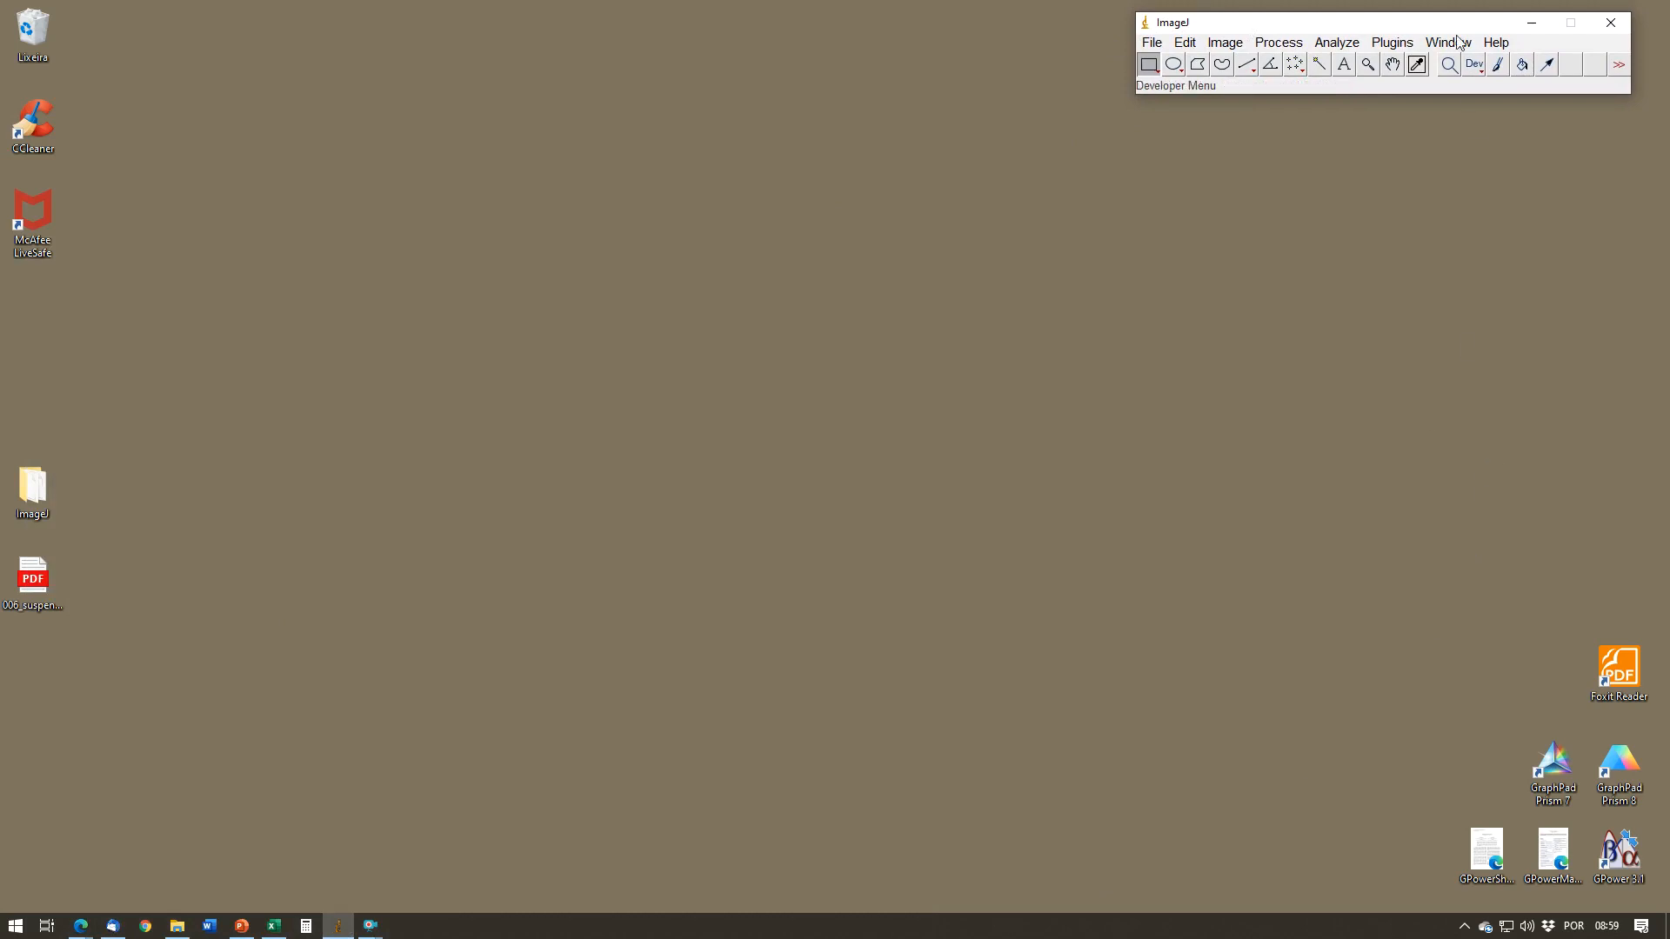
{"action": "left_click_drag", "start_coordinate": [1434, 23], "coordinate": [1459, 26]}
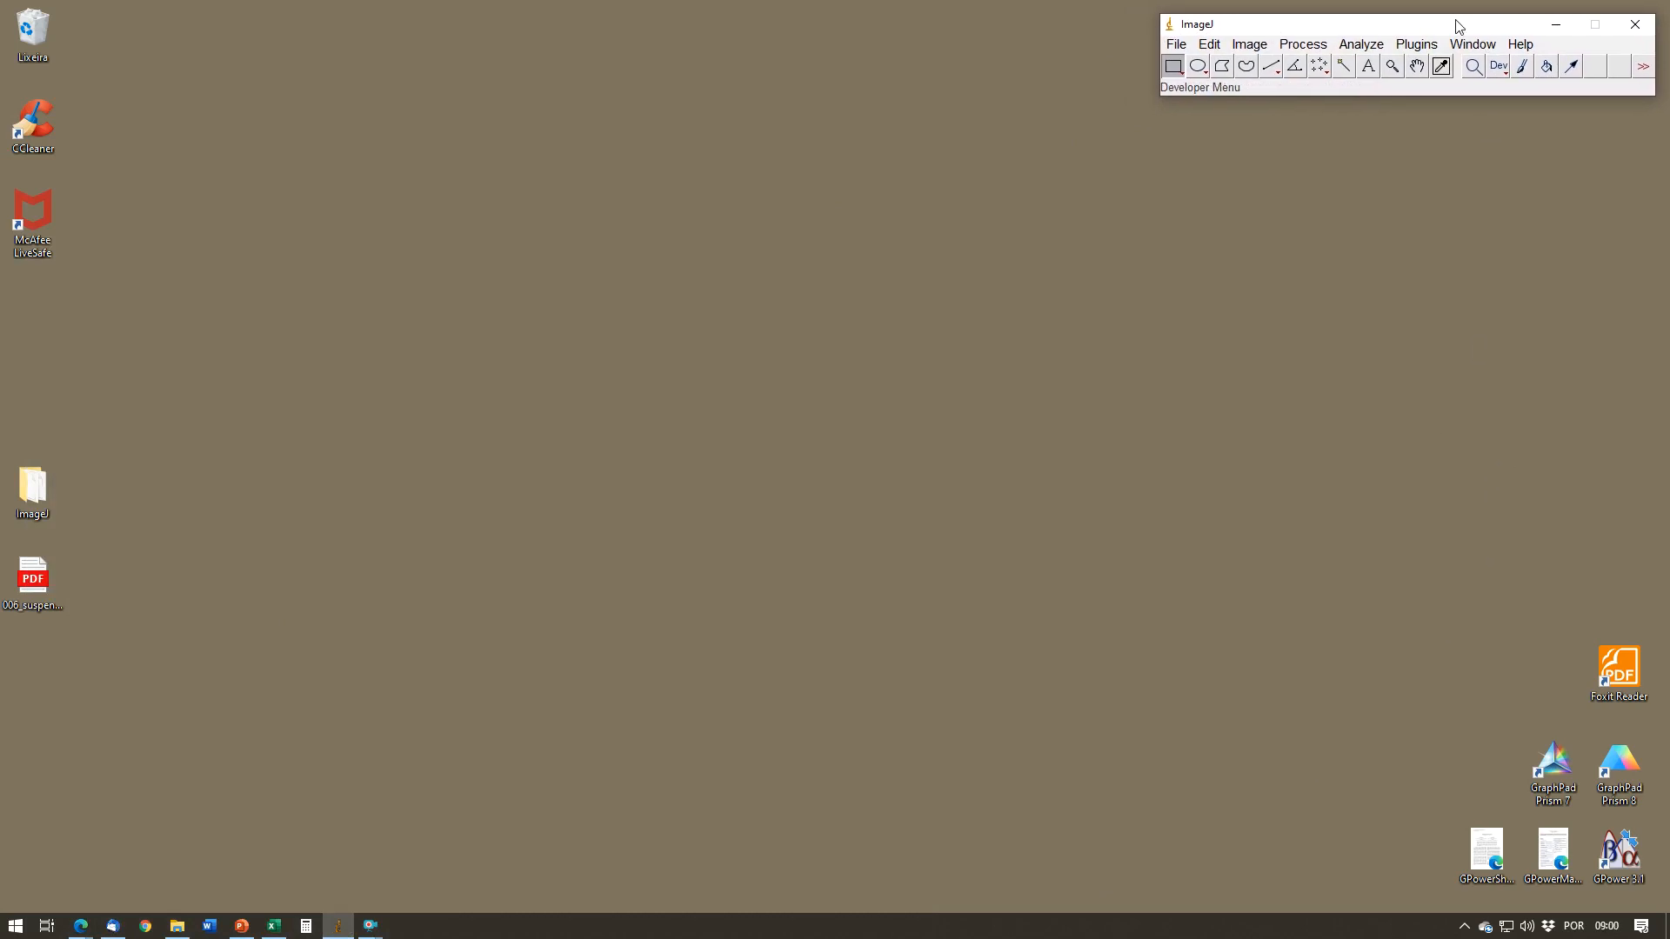
{"action": "left_click", "coordinate": [1520, 46]}
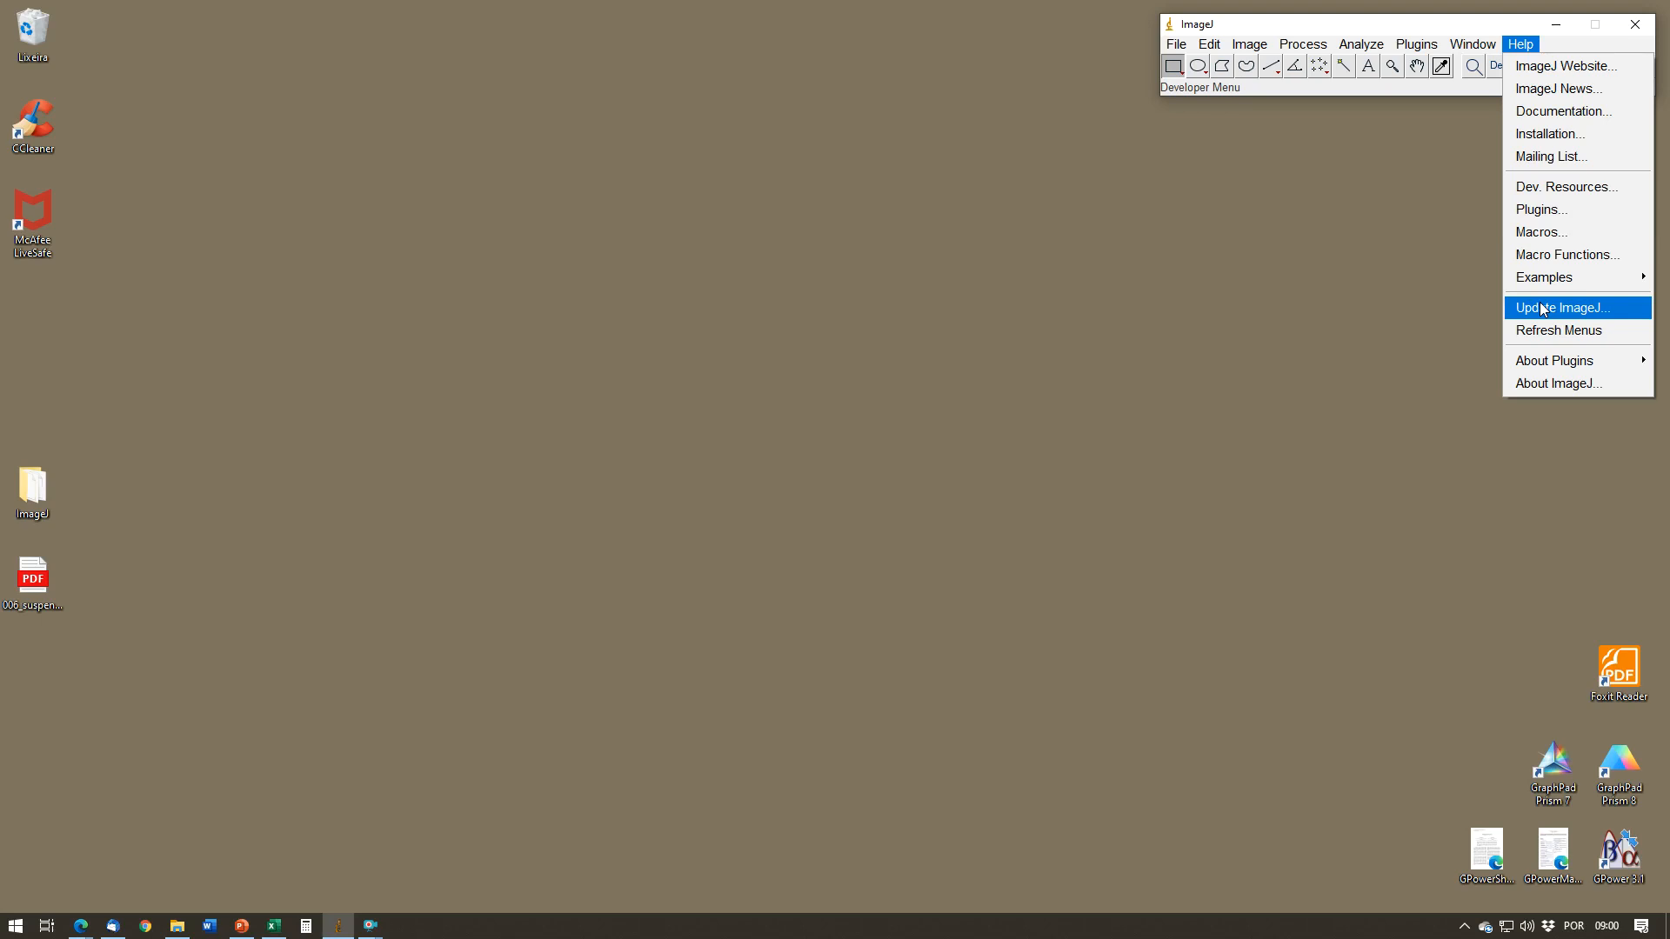
{"action": "left_click", "coordinate": [1466, 239]}
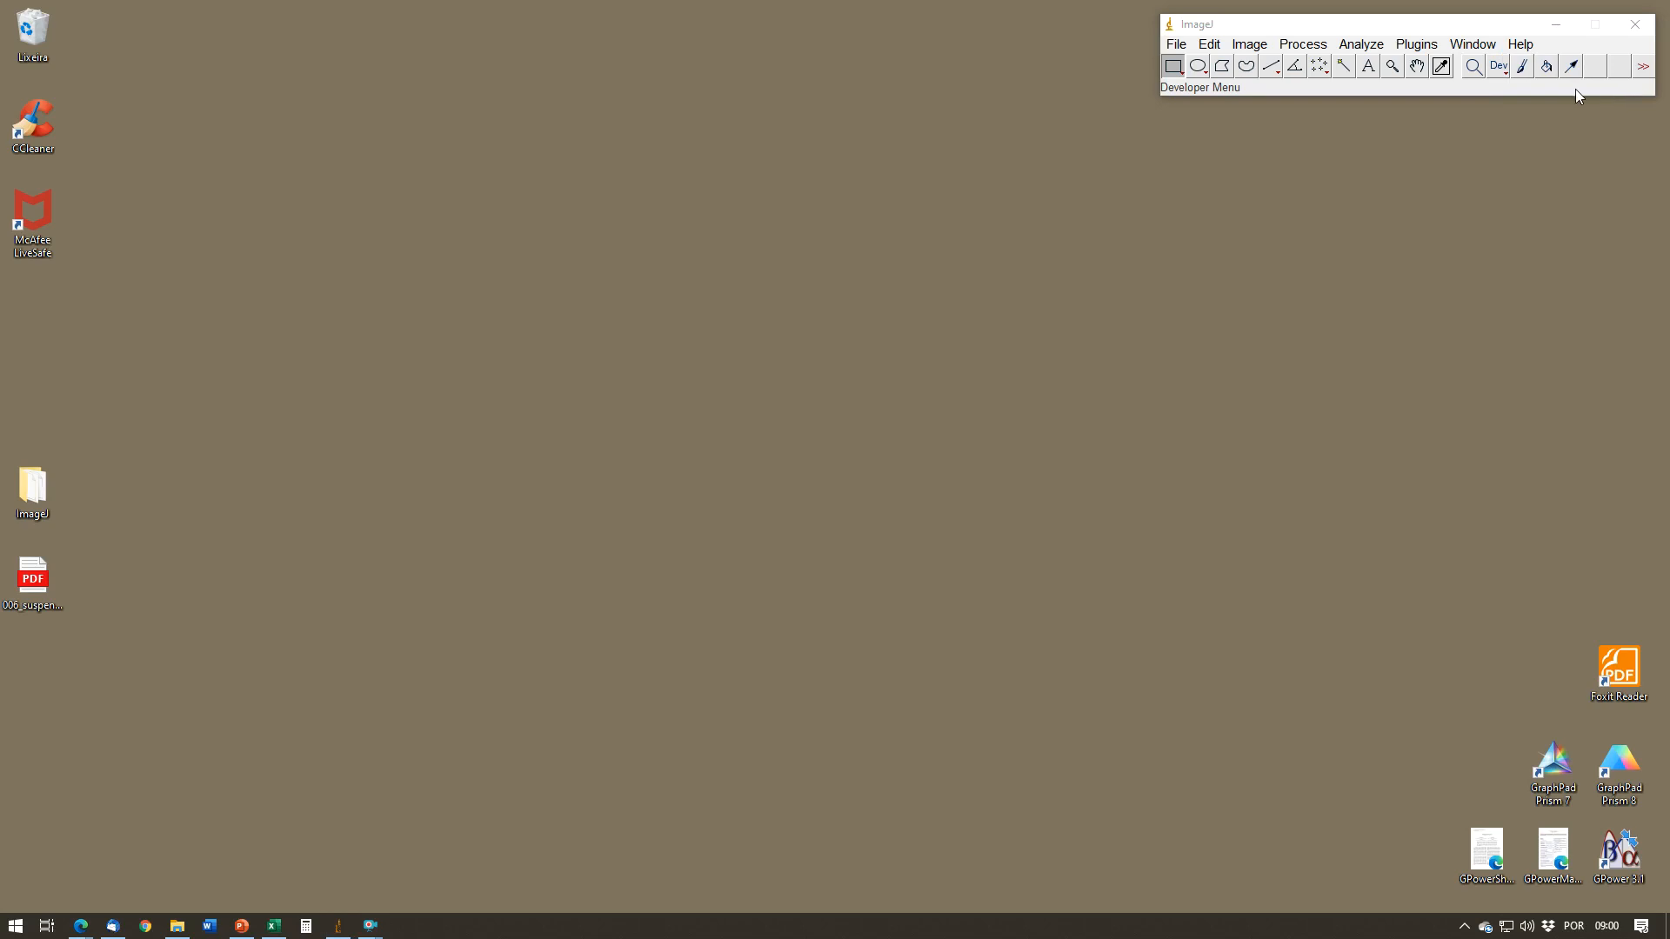
{"action": "left_click", "coordinate": [1324, 26]}
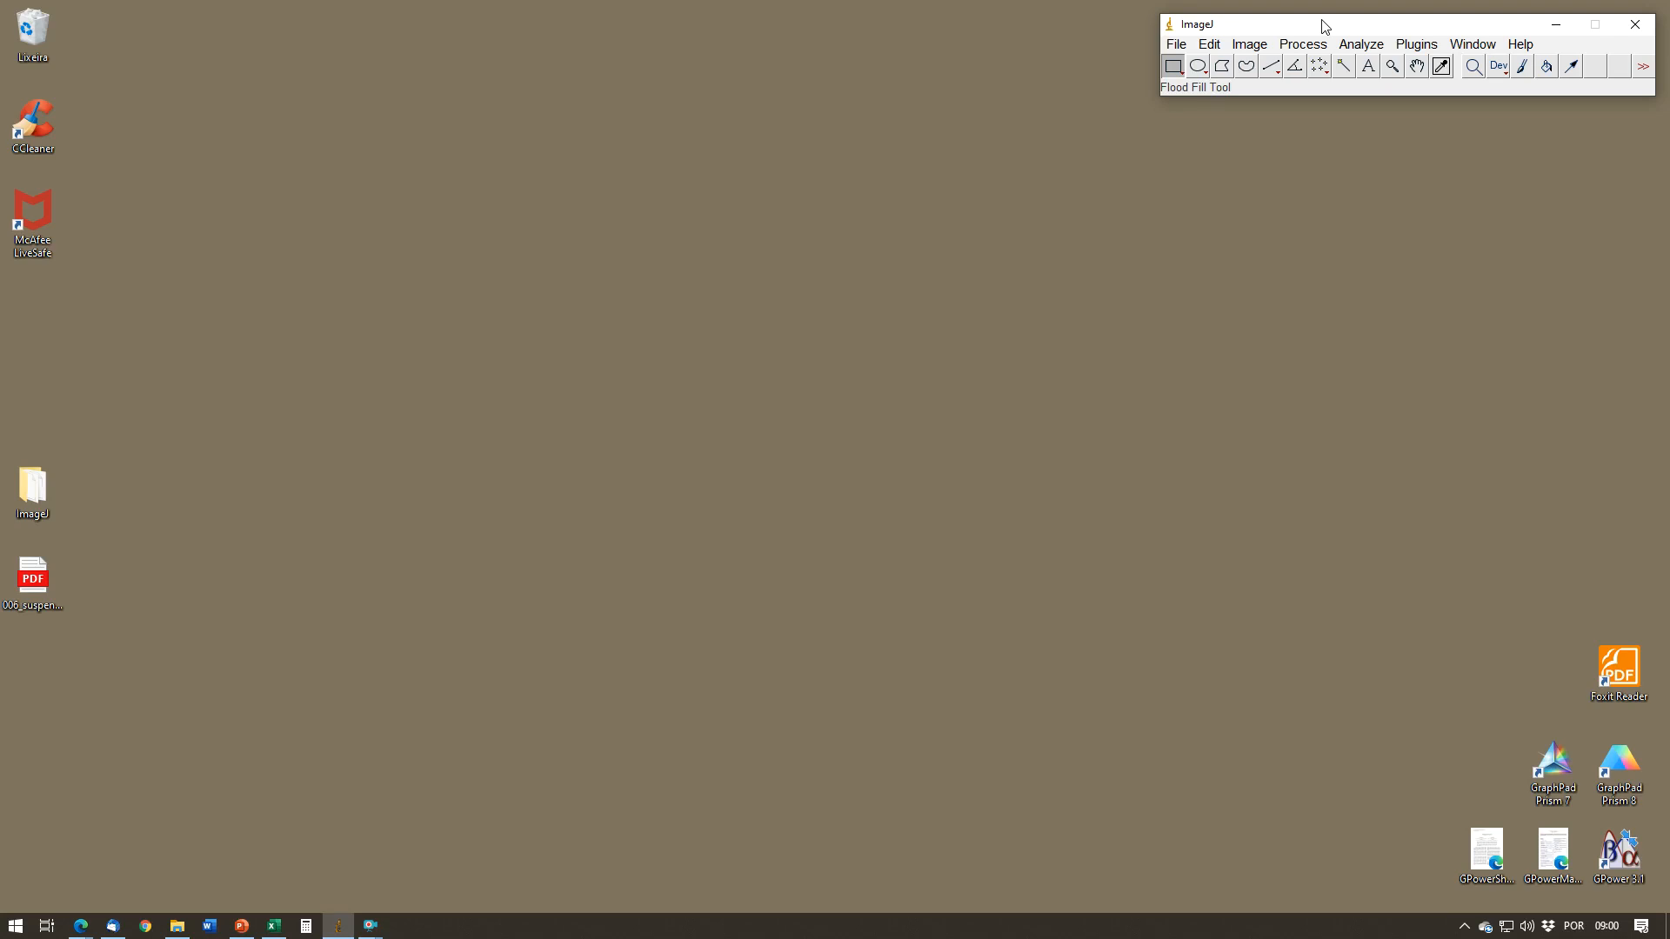
{"action": "key", "text": "ctrl+o"}
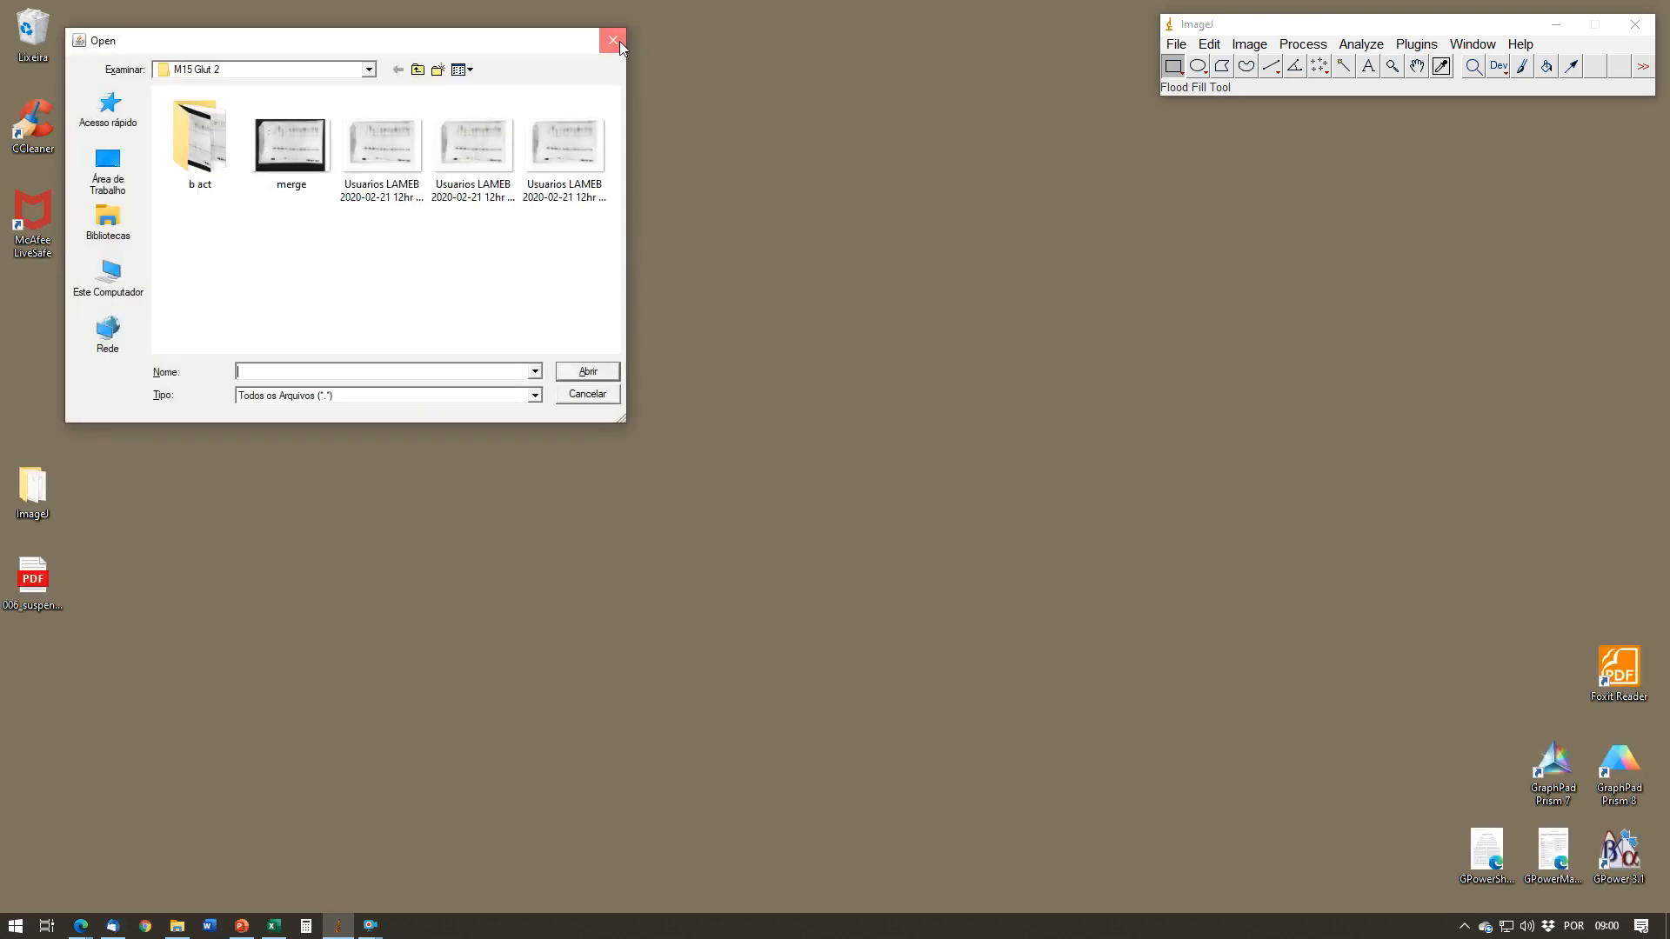
{"action": "left_click", "coordinate": [614, 40]}
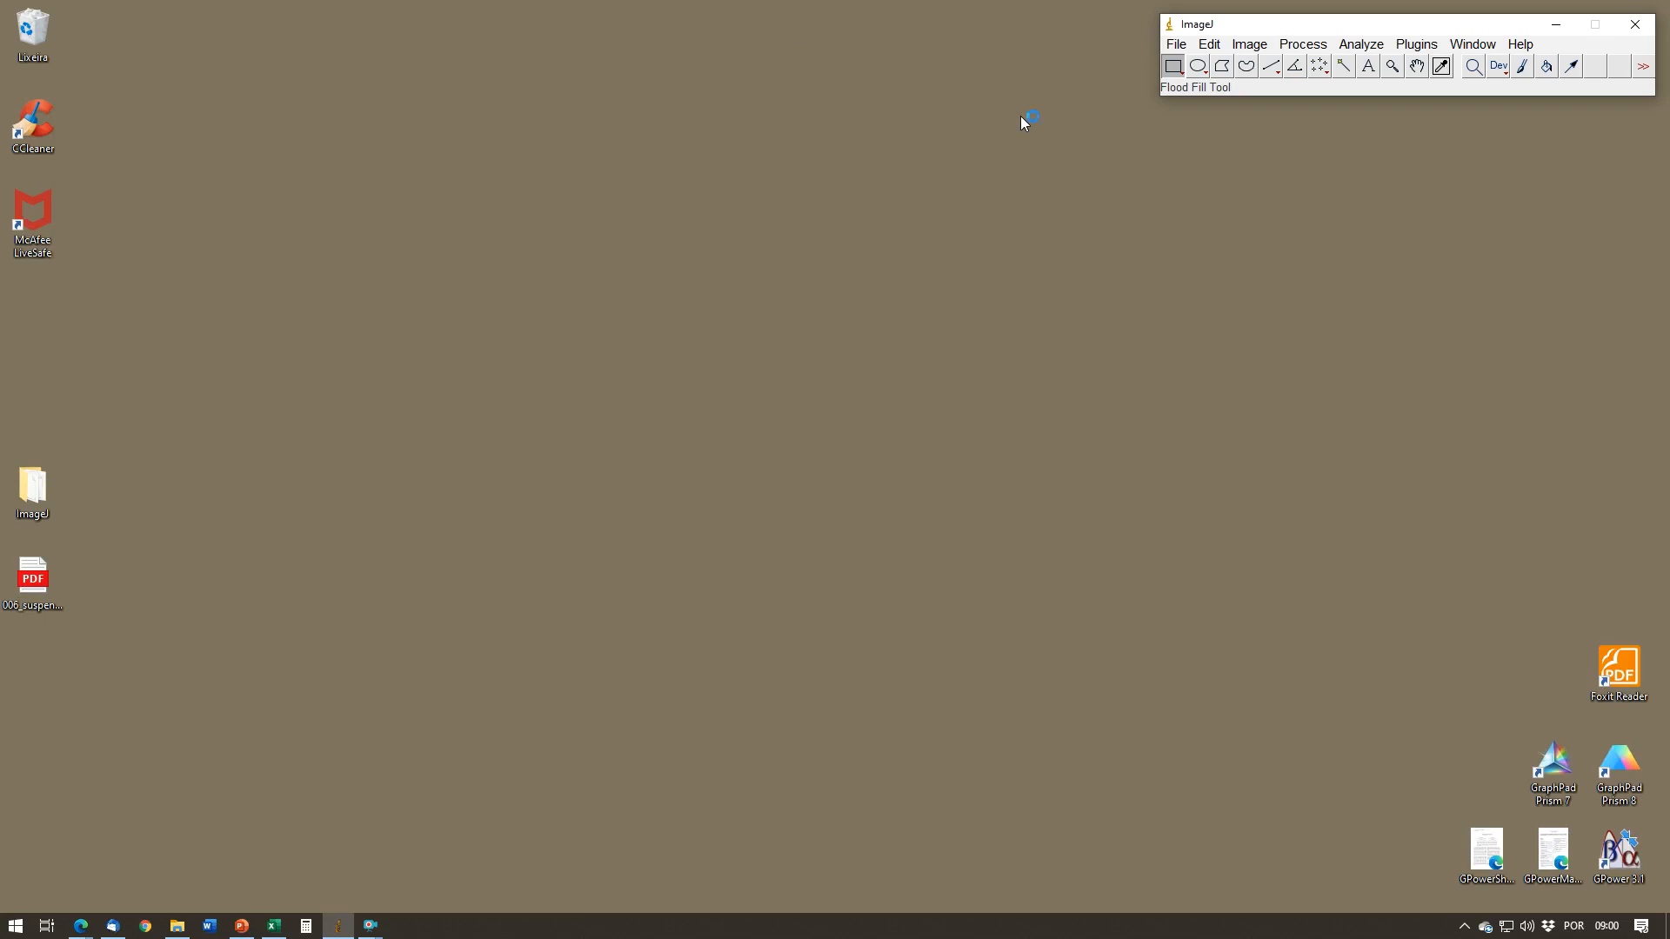
{"action": "left_click", "coordinate": [1175, 43]}
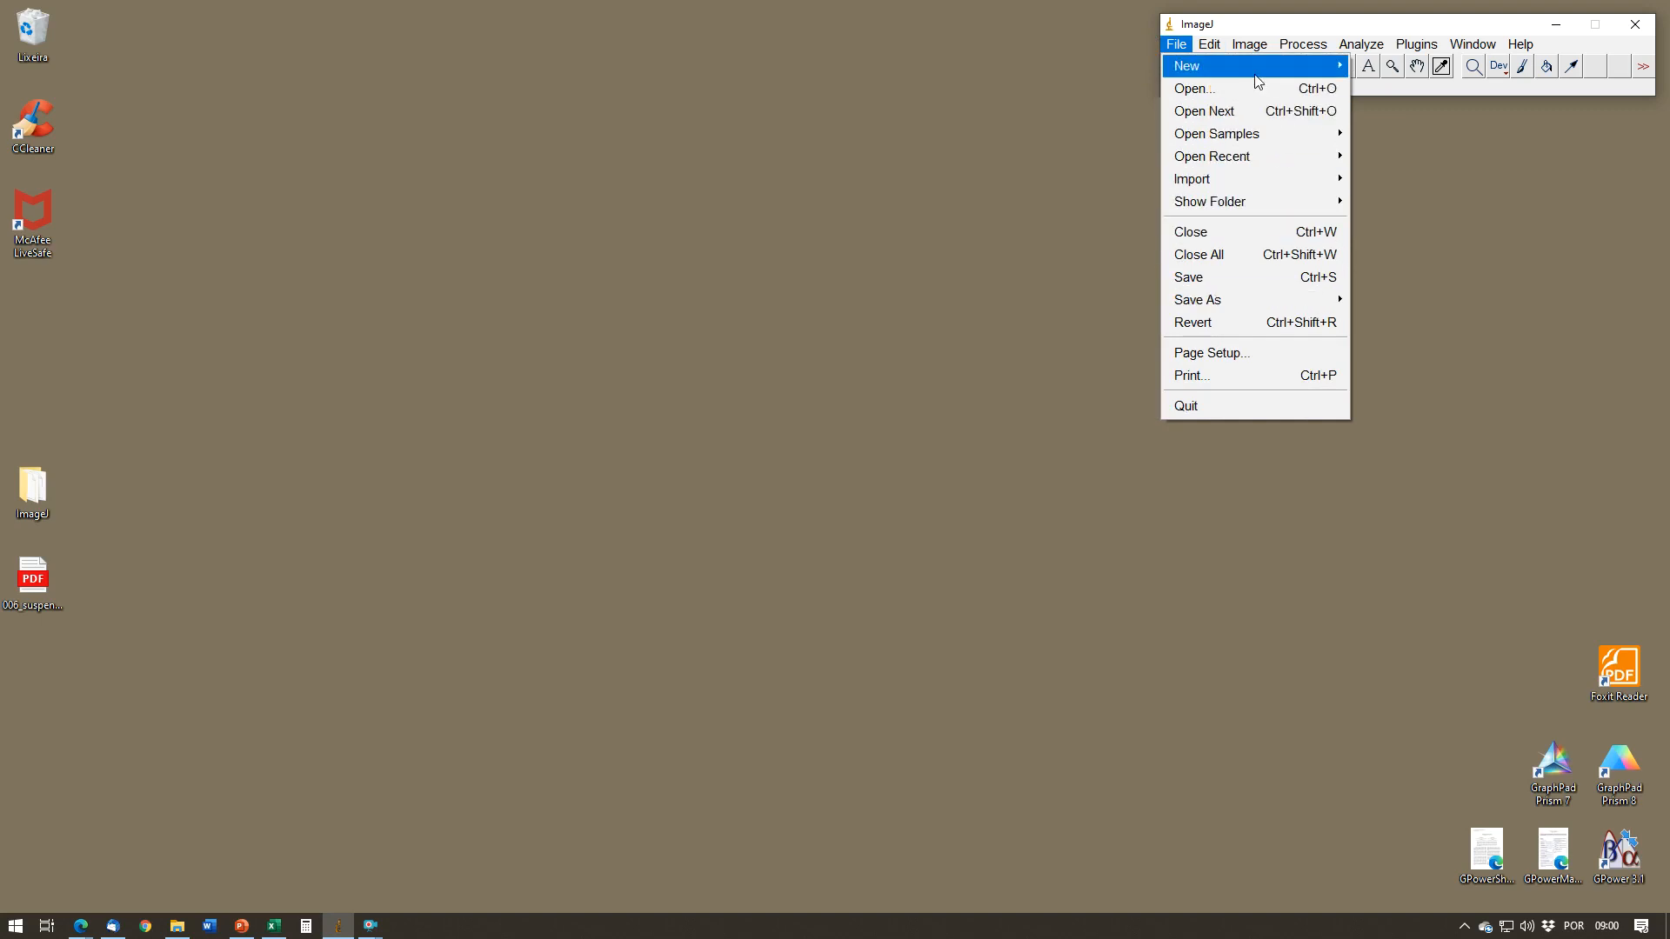
{"action": "left_click", "coordinate": [1169, 45]}
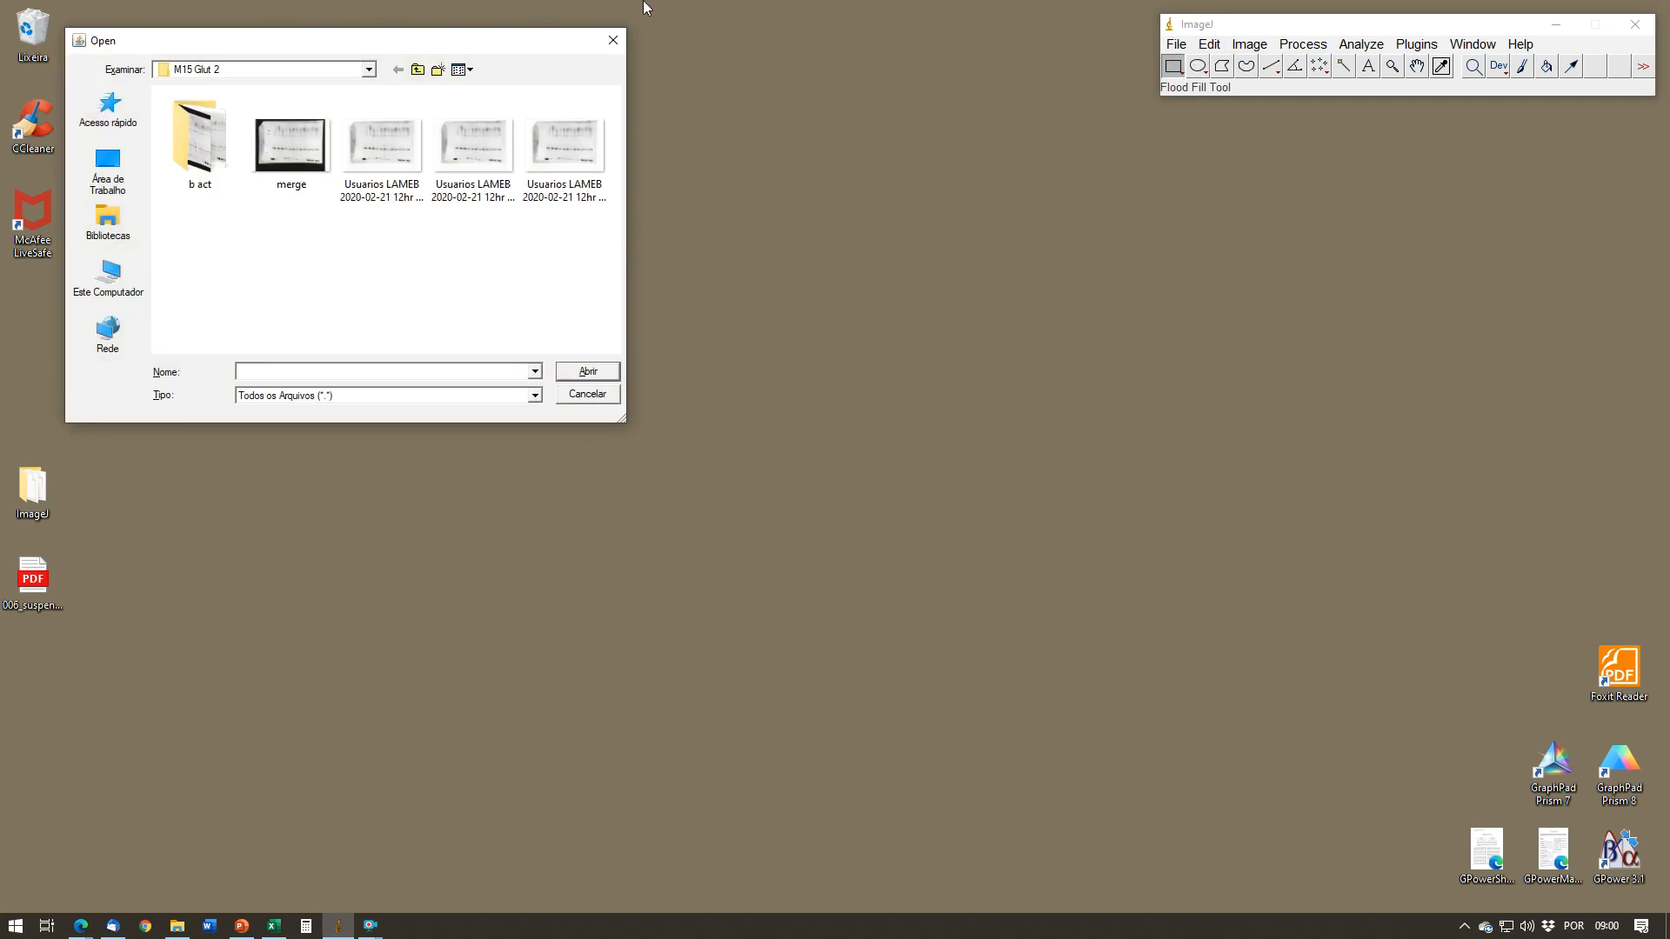
{"action": "left_click", "coordinate": [613, 40]}
{"action": "left_click", "coordinate": [1174, 44]}
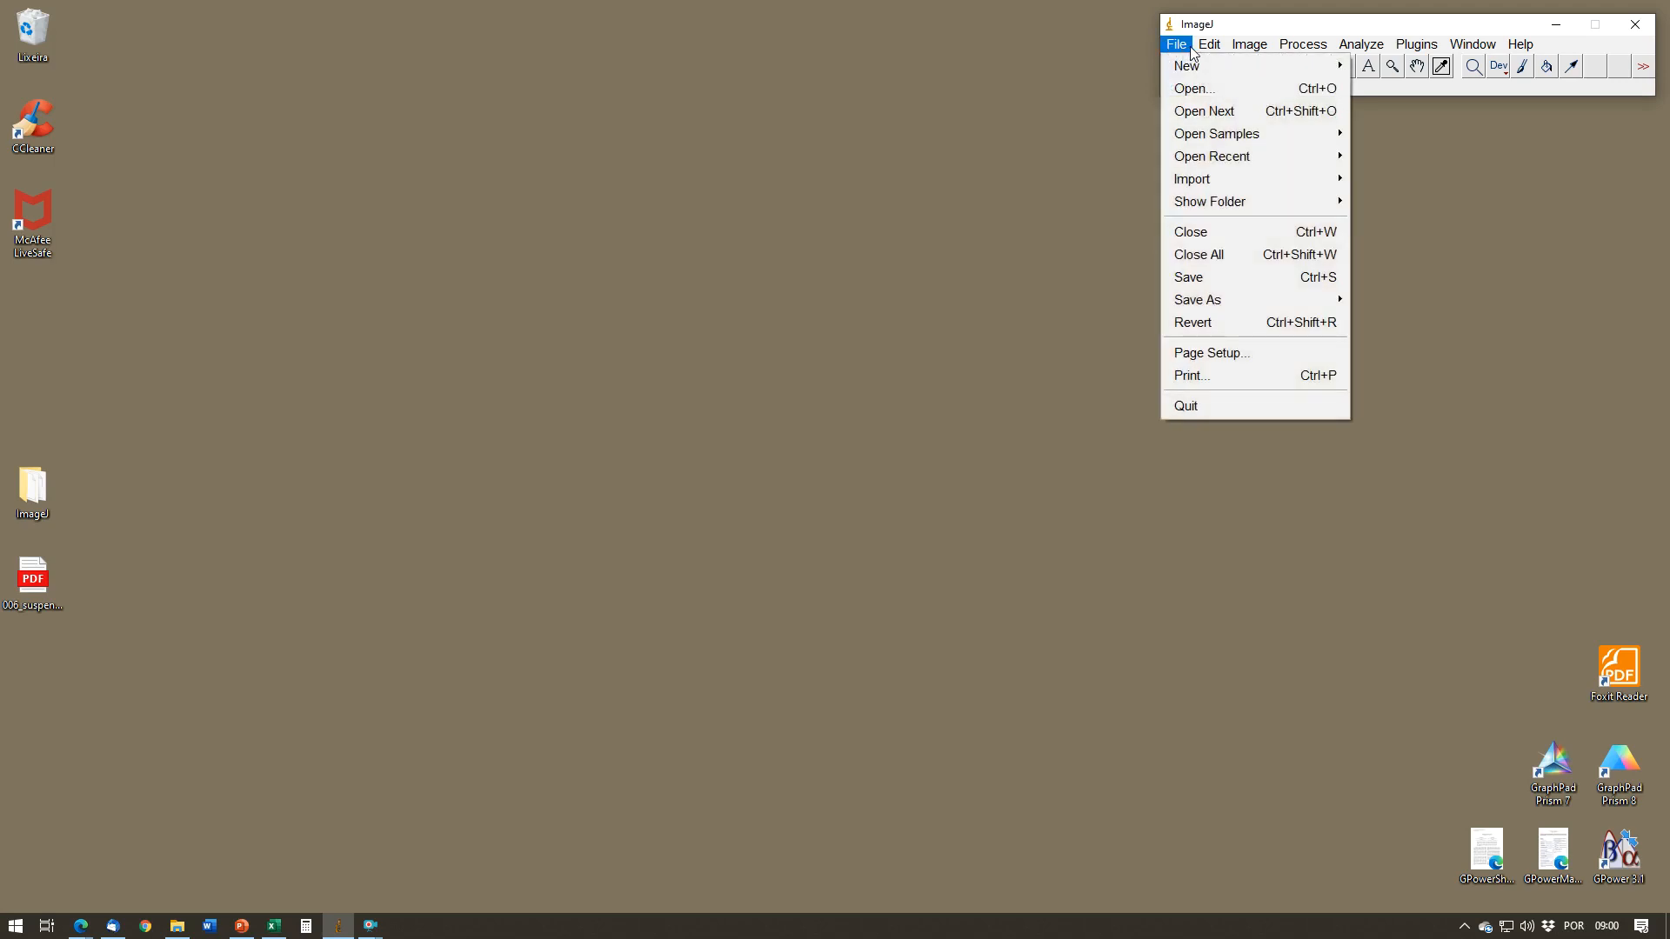
{"action": "mouse_move", "coordinate": [1254, 47]}
{"action": "mouse_move", "coordinate": [1394, 65]}
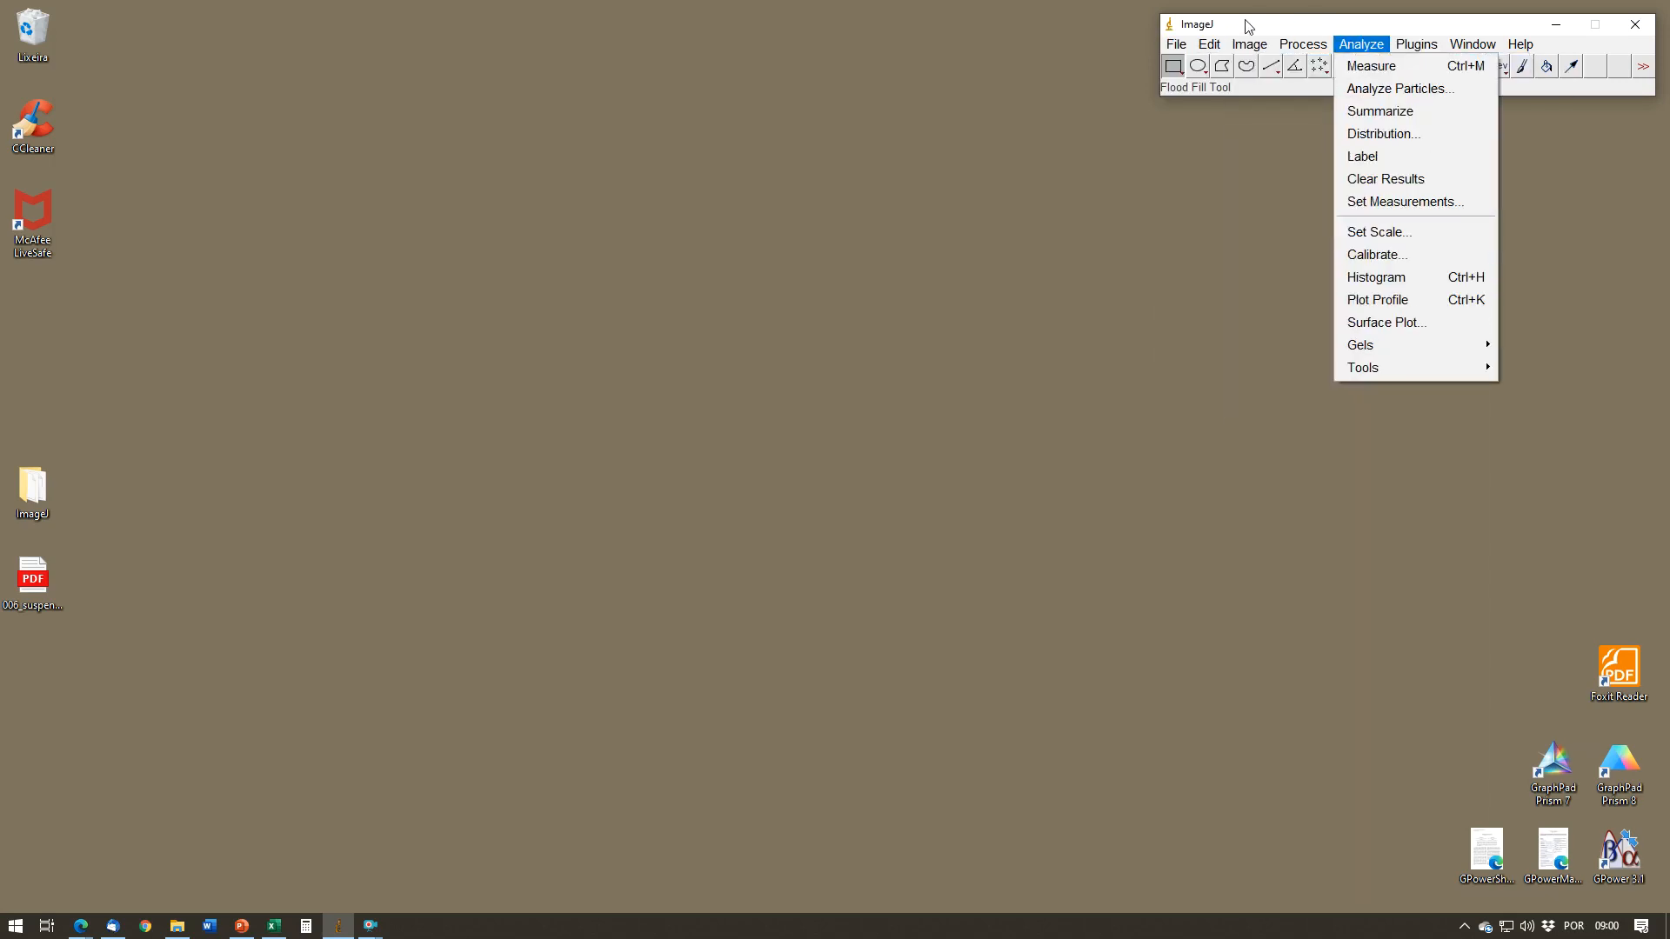
{"action": "mouse_move", "coordinate": [1174, 44]}
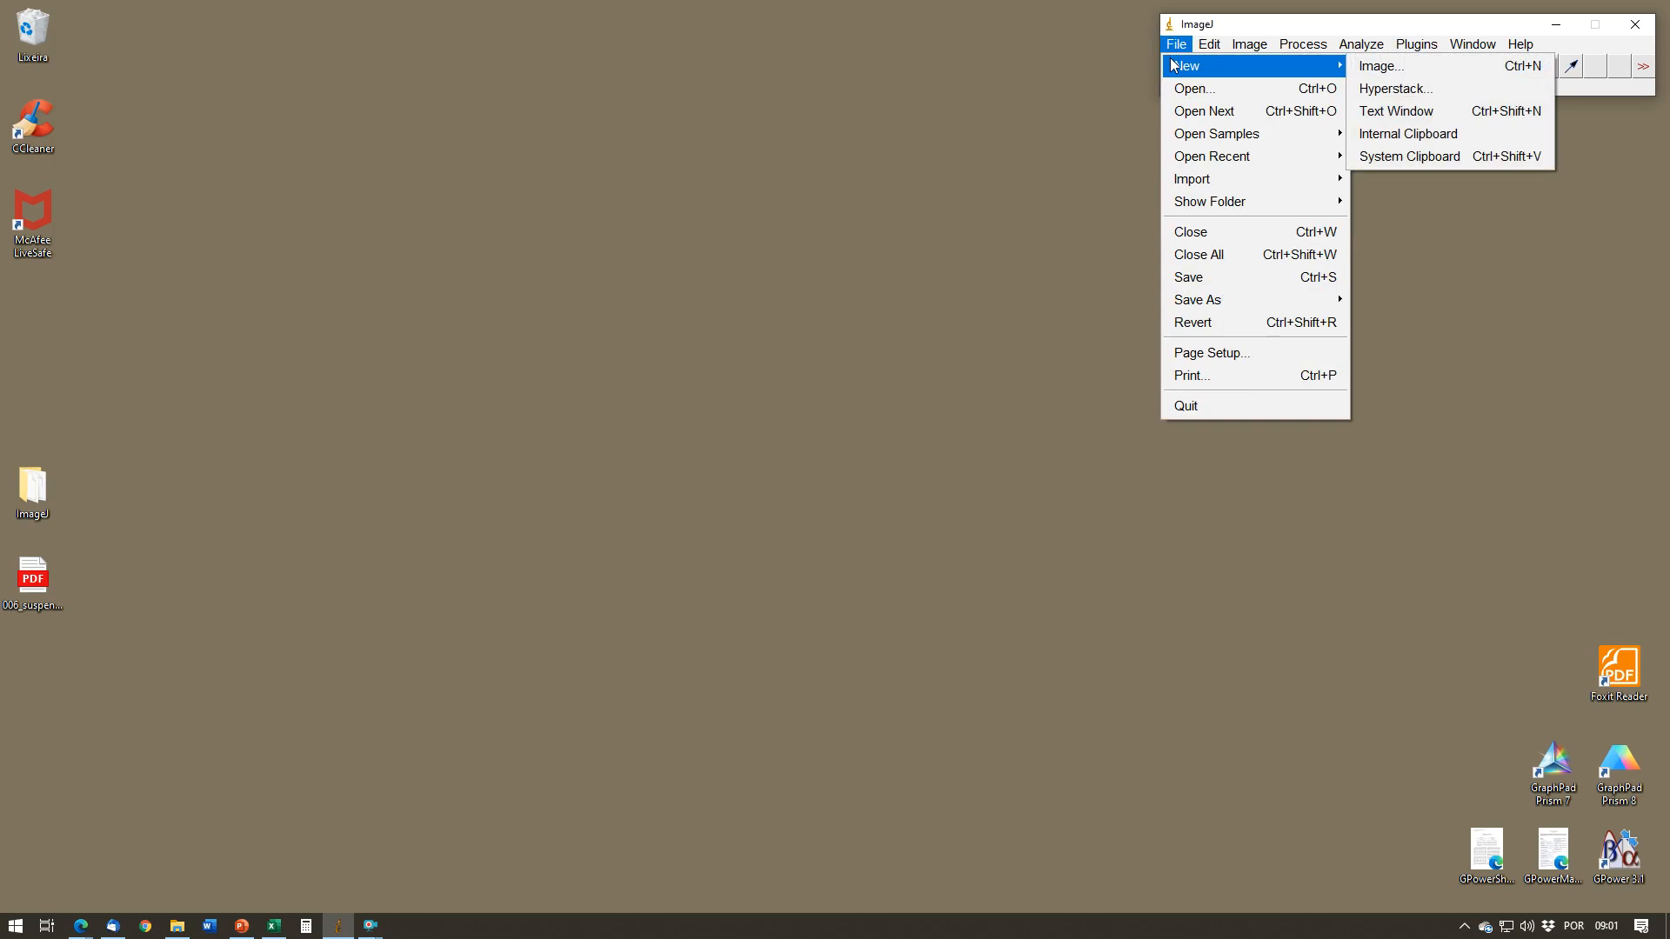
{"action": "left_click", "coordinate": [1174, 89]}
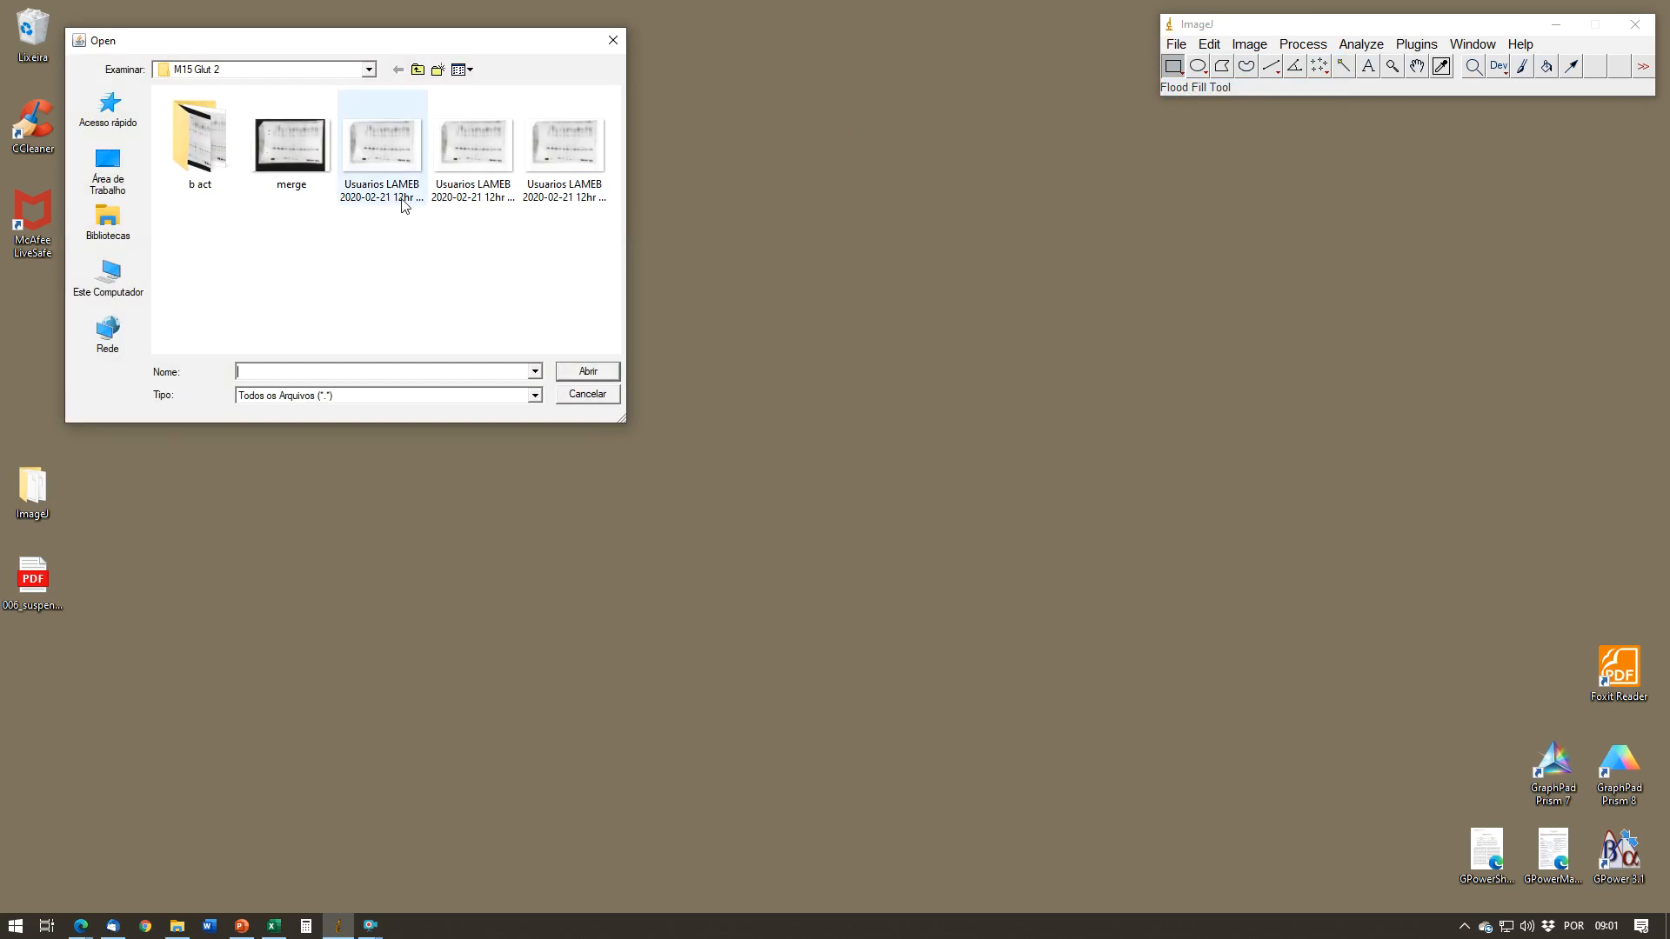
{"action": "left_click", "coordinate": [371, 81]}
{"action": "left_click", "coordinate": [287, 297]}
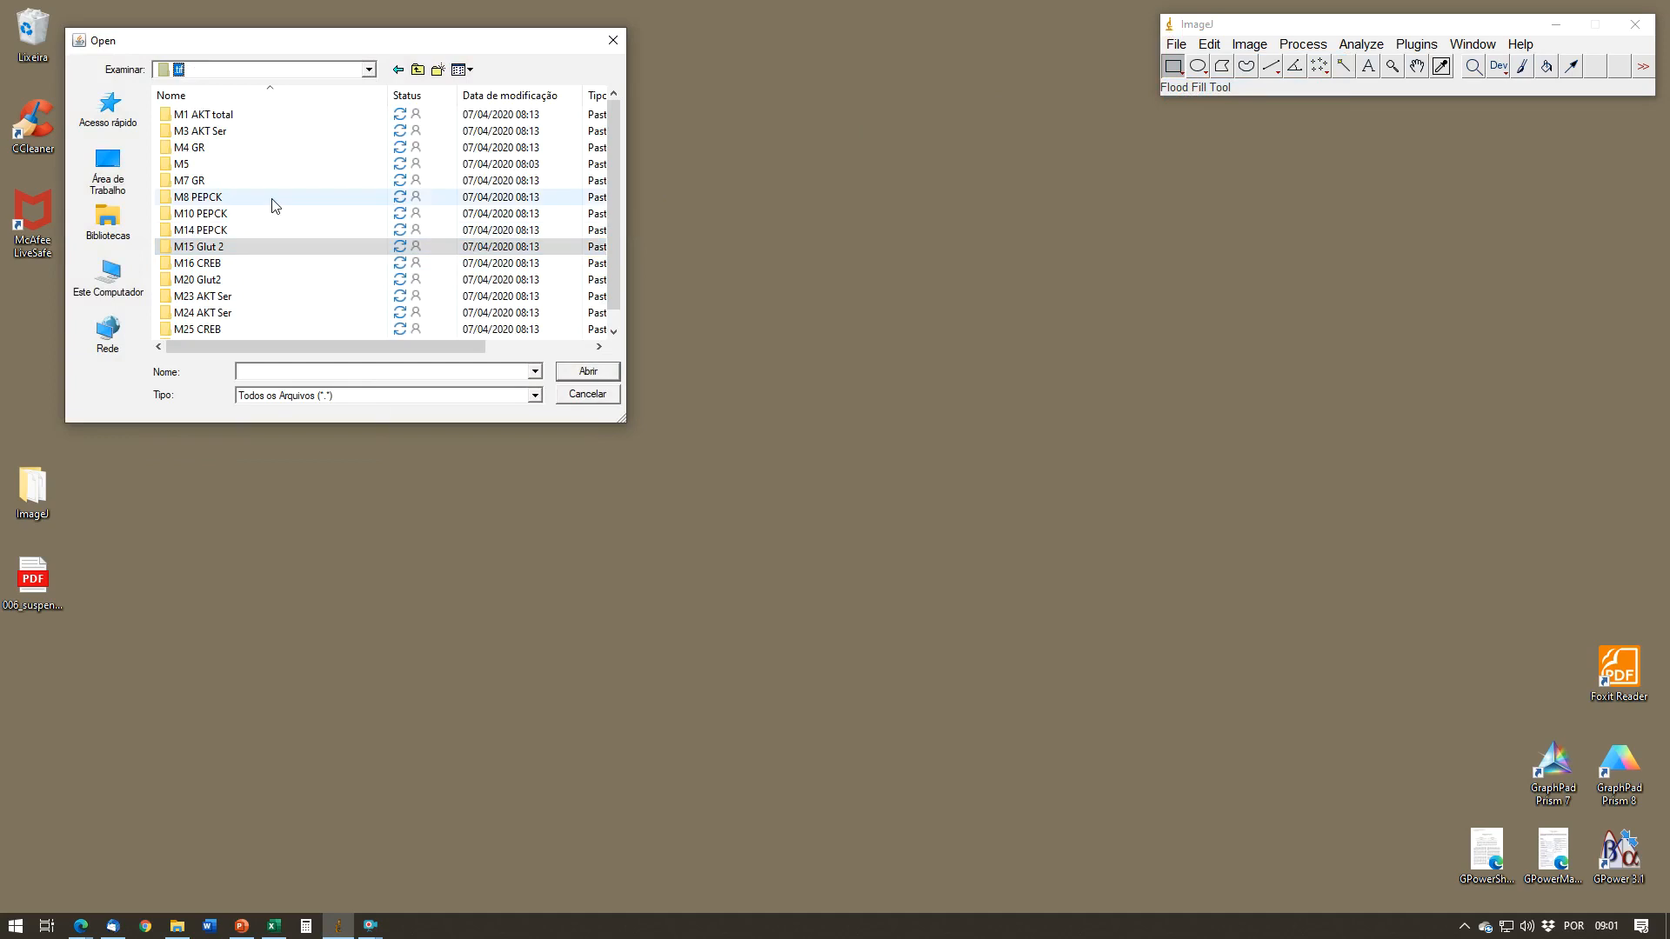
{"action": "double_click", "coordinate": [276, 115]}
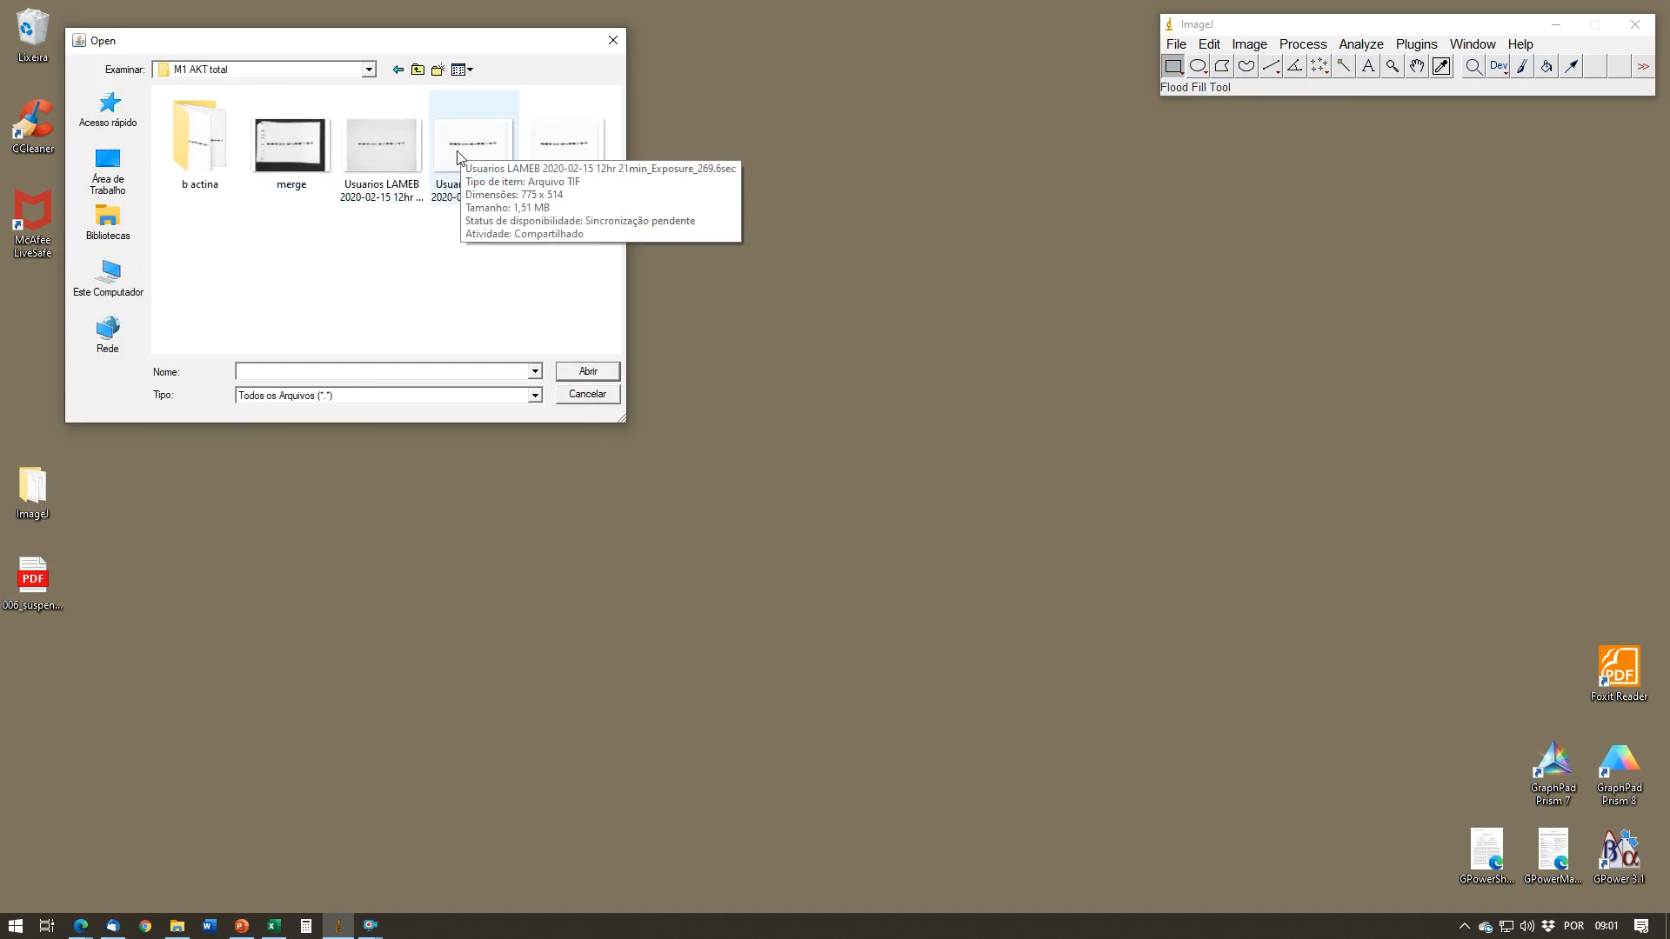
{"action": "left_click", "coordinate": [481, 156]}
{"action": "double_click", "coordinate": [481, 157]}
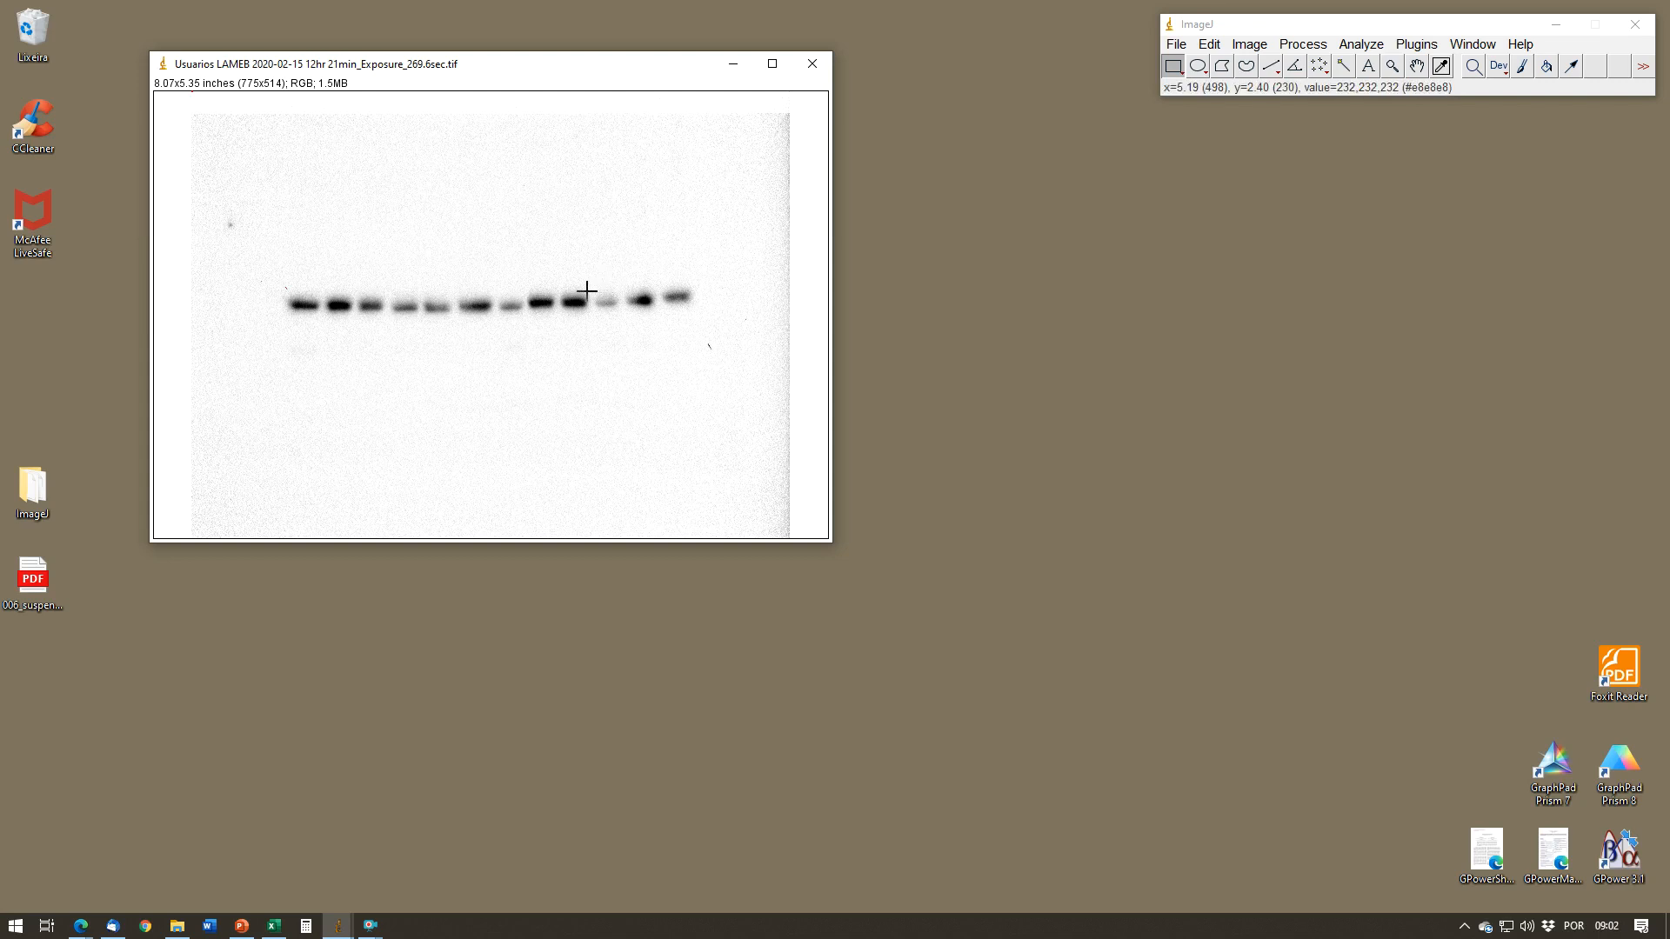
Step: Convert the opened blot image to 8-bit
{"action": "left_click_drag", "start_coordinate": [593, 65], "coordinate": [679, 72]}
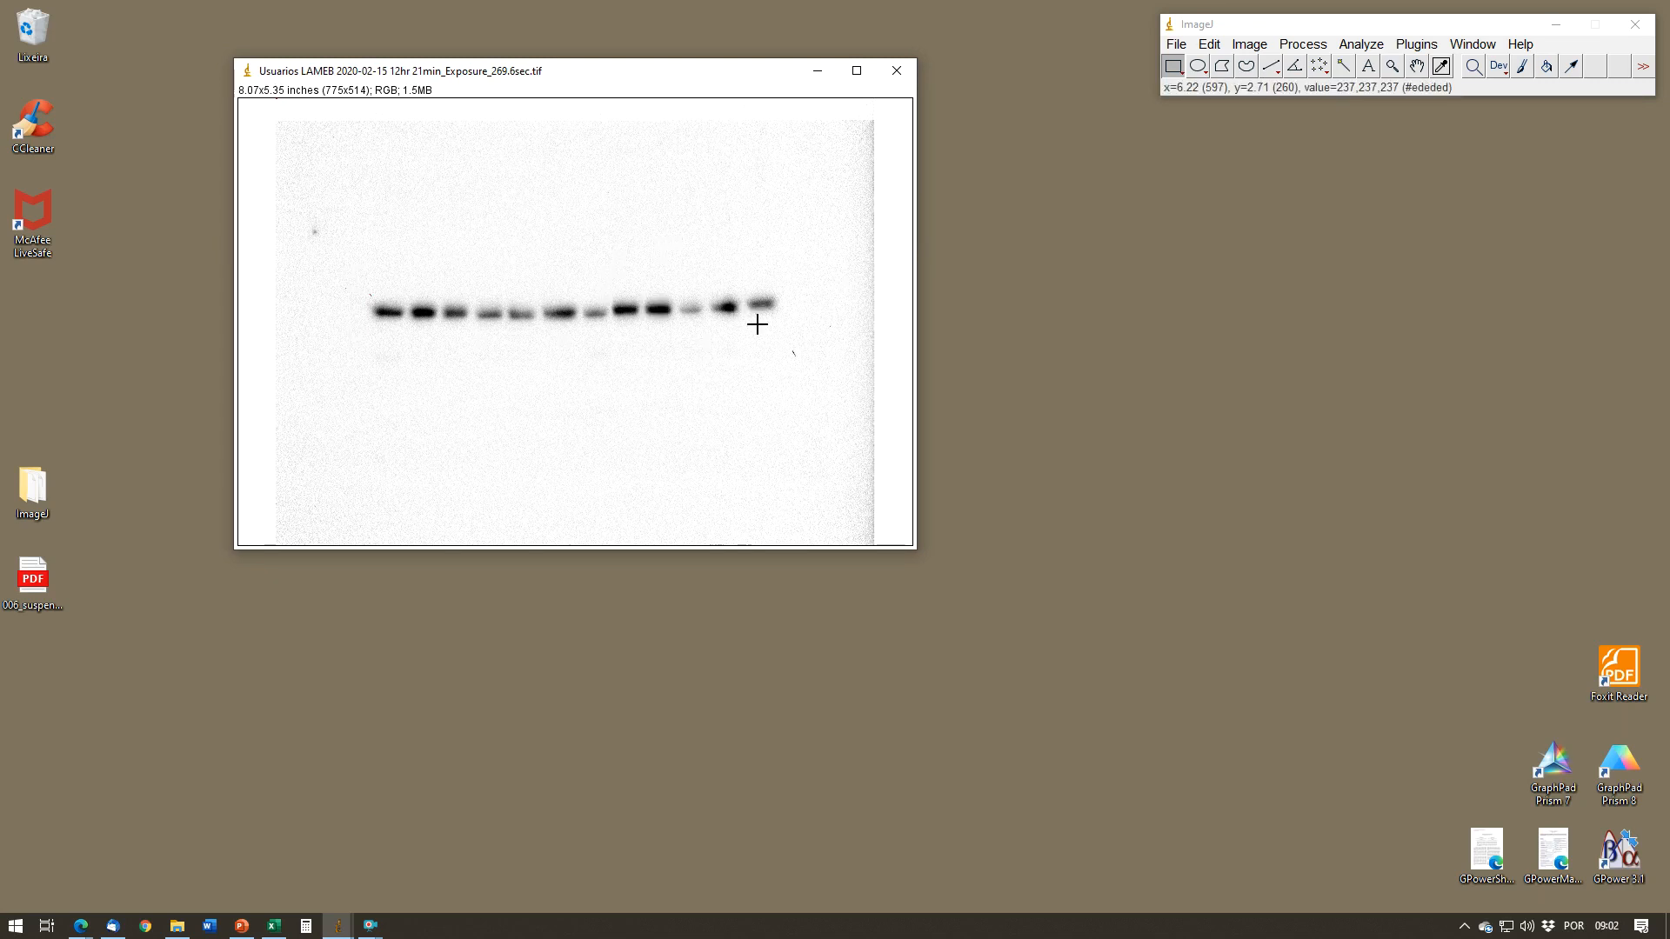
{"action": "left_click", "coordinate": [1249, 45]}
{"action": "mouse_move", "coordinate": [1270, 67]}
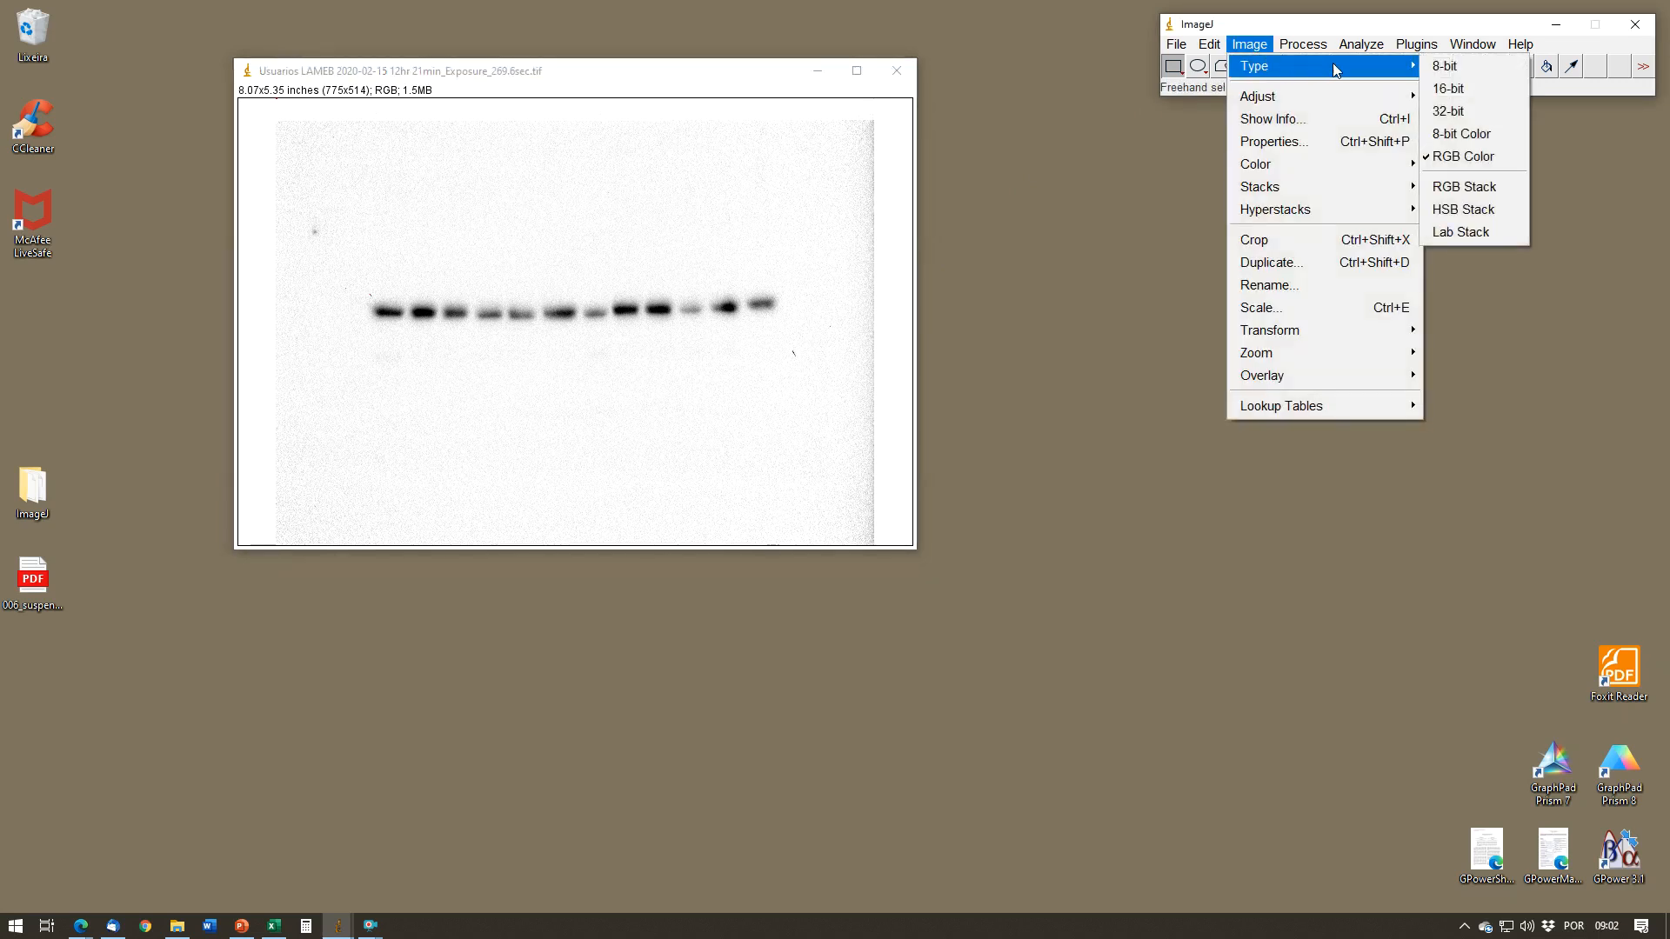
{"action": "left_click", "coordinate": [1443, 66]}
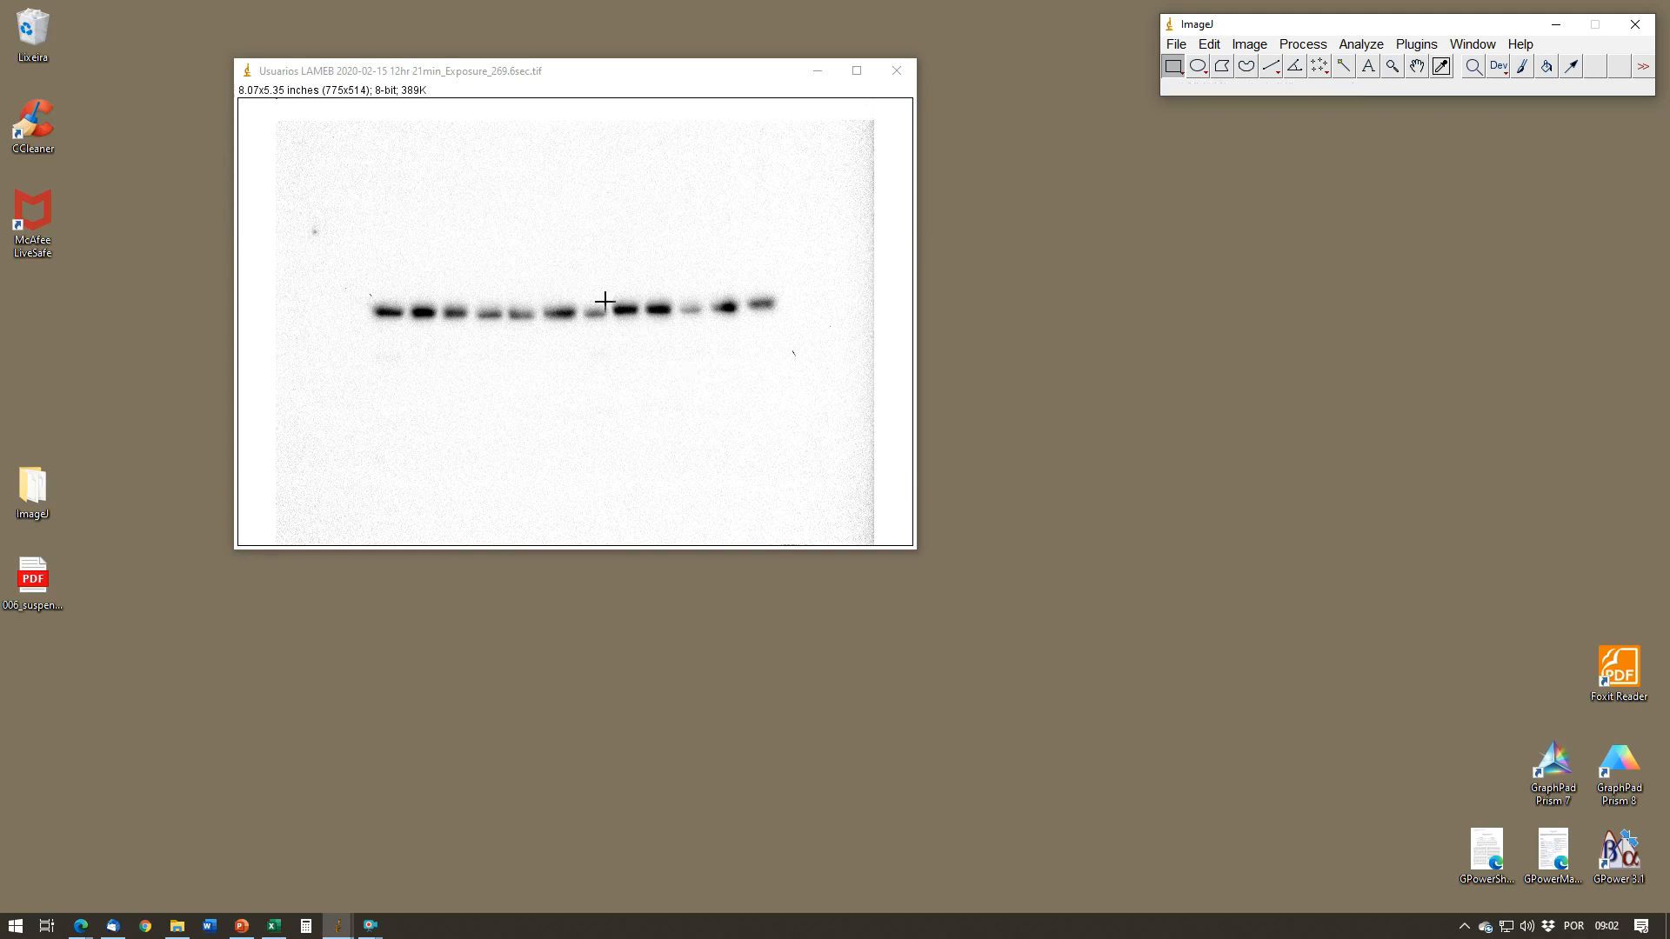
Step: Rotate the blot image by 2 degrees to level the row of bands, with 1 grid line and bilinear interpolation
{"action": "left_click_drag", "start_coordinate": [638, 83], "coordinate": [732, 156]}
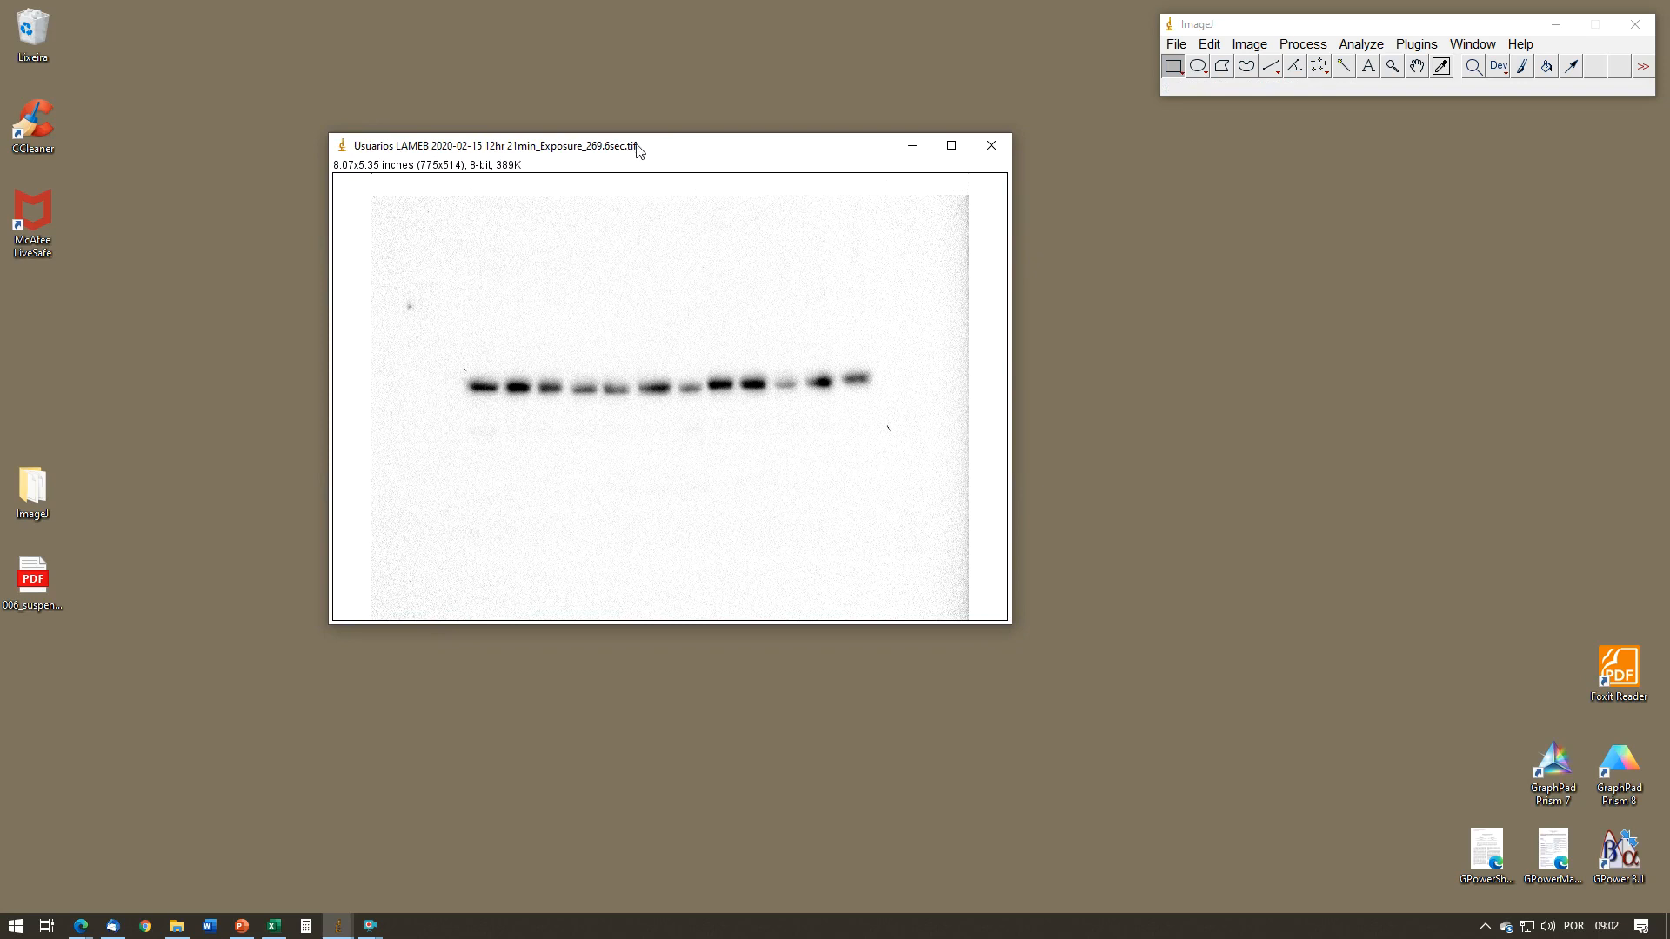
{"action": "left_click_drag", "start_coordinate": [685, 154], "coordinate": [632, 139]}
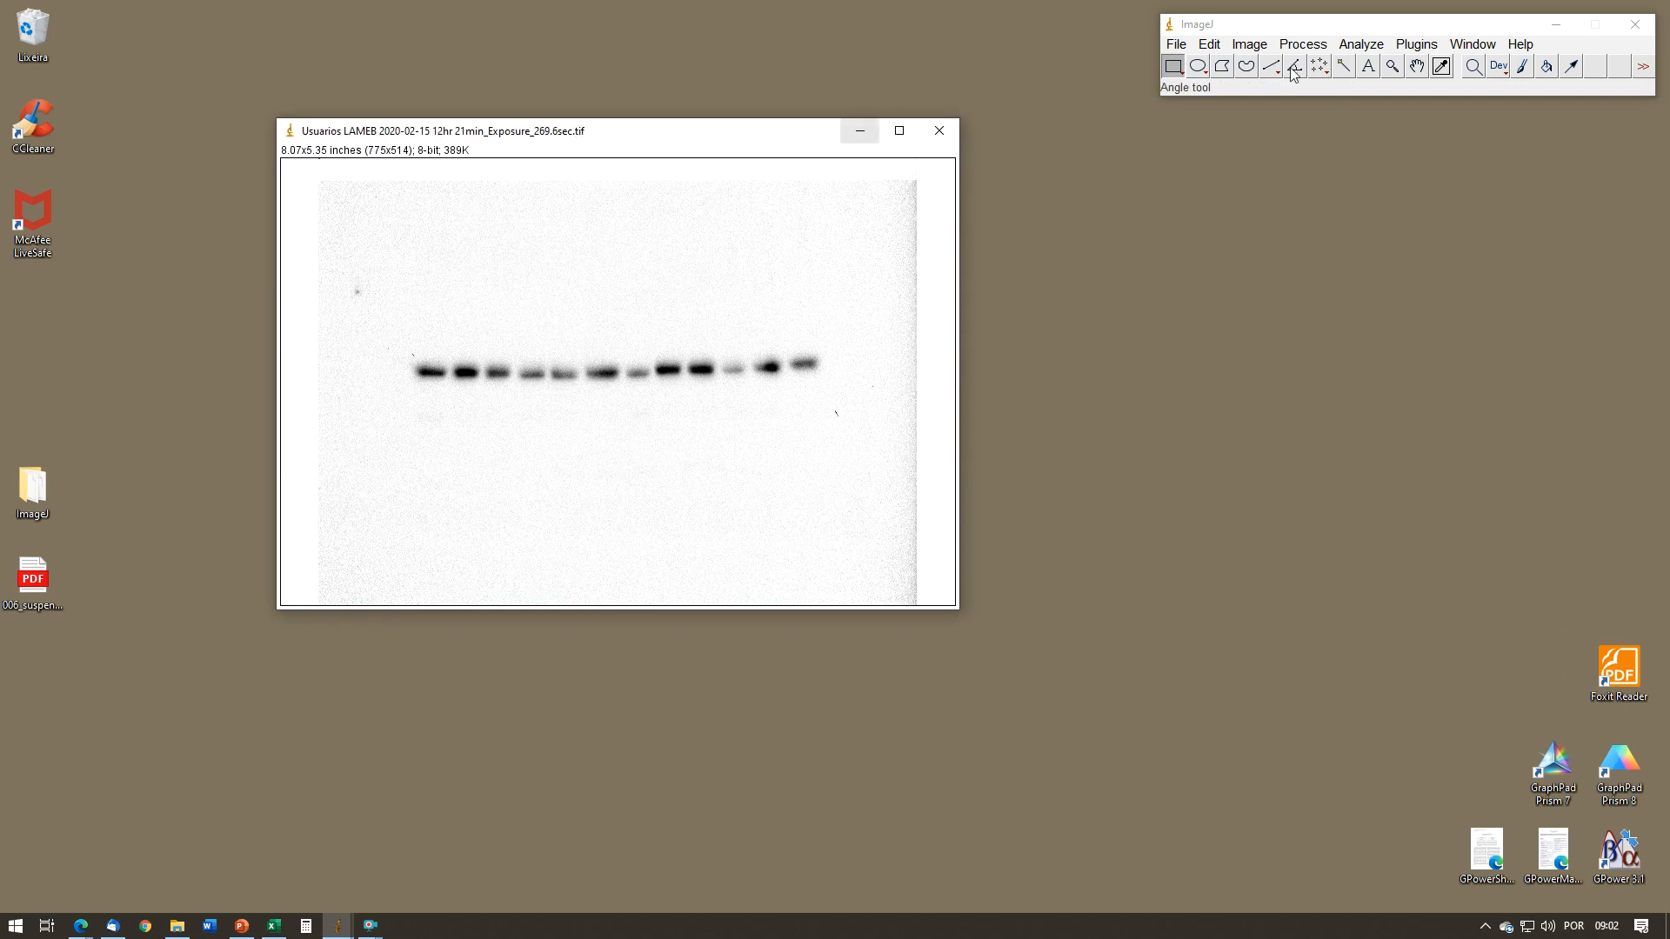
{"action": "mouse_move", "coordinate": [765, 141]}
{"action": "left_mouse_down"}
{"action": "mouse_move", "coordinate": [756, 119]}
{"action": "mouse_move", "coordinate": [757, 134]}
{"action": "left_mouse_up"}
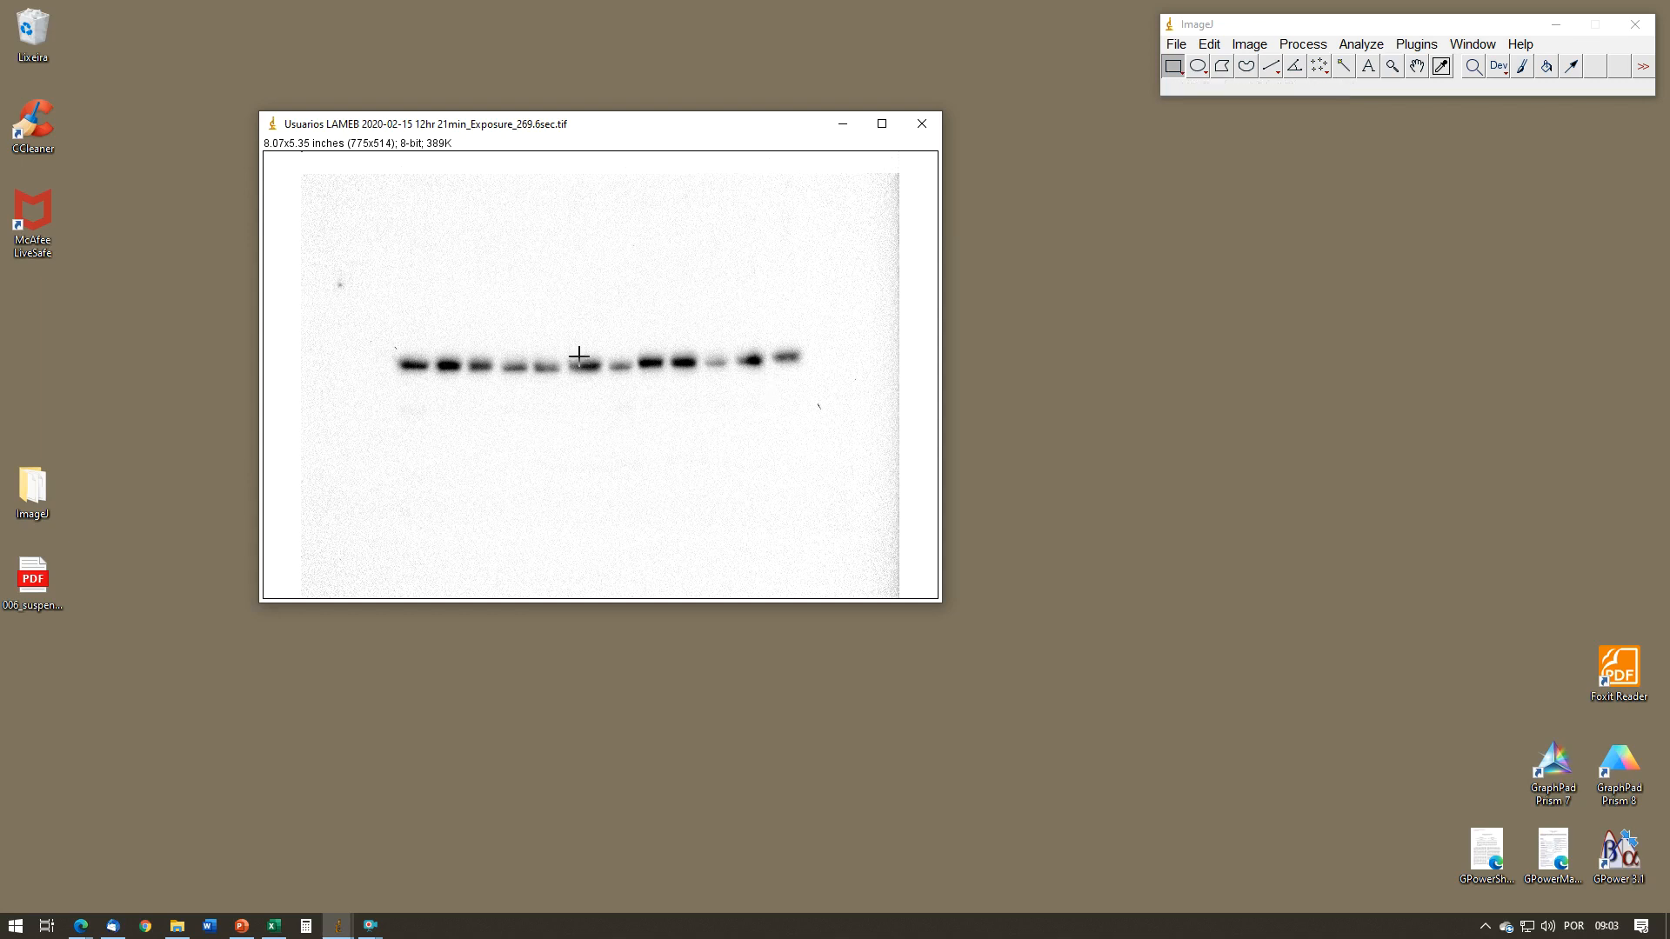
{"action": "left_click", "coordinate": [1250, 43]}
{"action": "mouse_move", "coordinate": [1352, 330]}
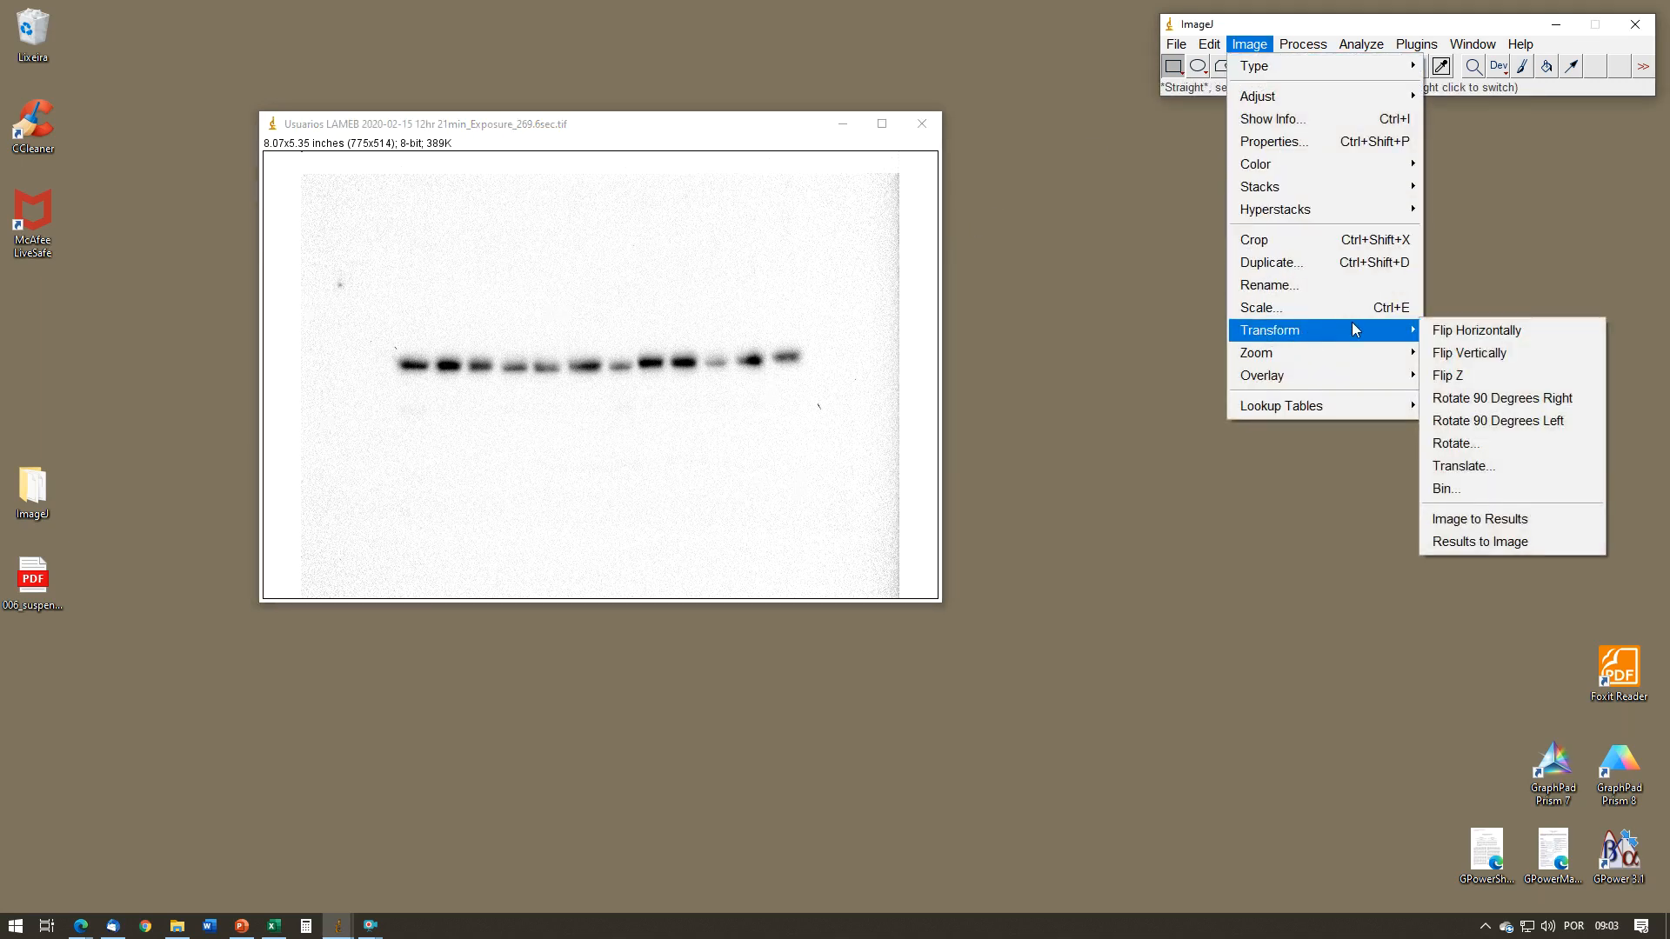
{"action": "left_click", "coordinate": [1486, 445]}
{"action": "left_click_drag", "start_coordinate": [879, 185], "coordinate": [1010, 224]}
{"action": "type", "text": "00"}
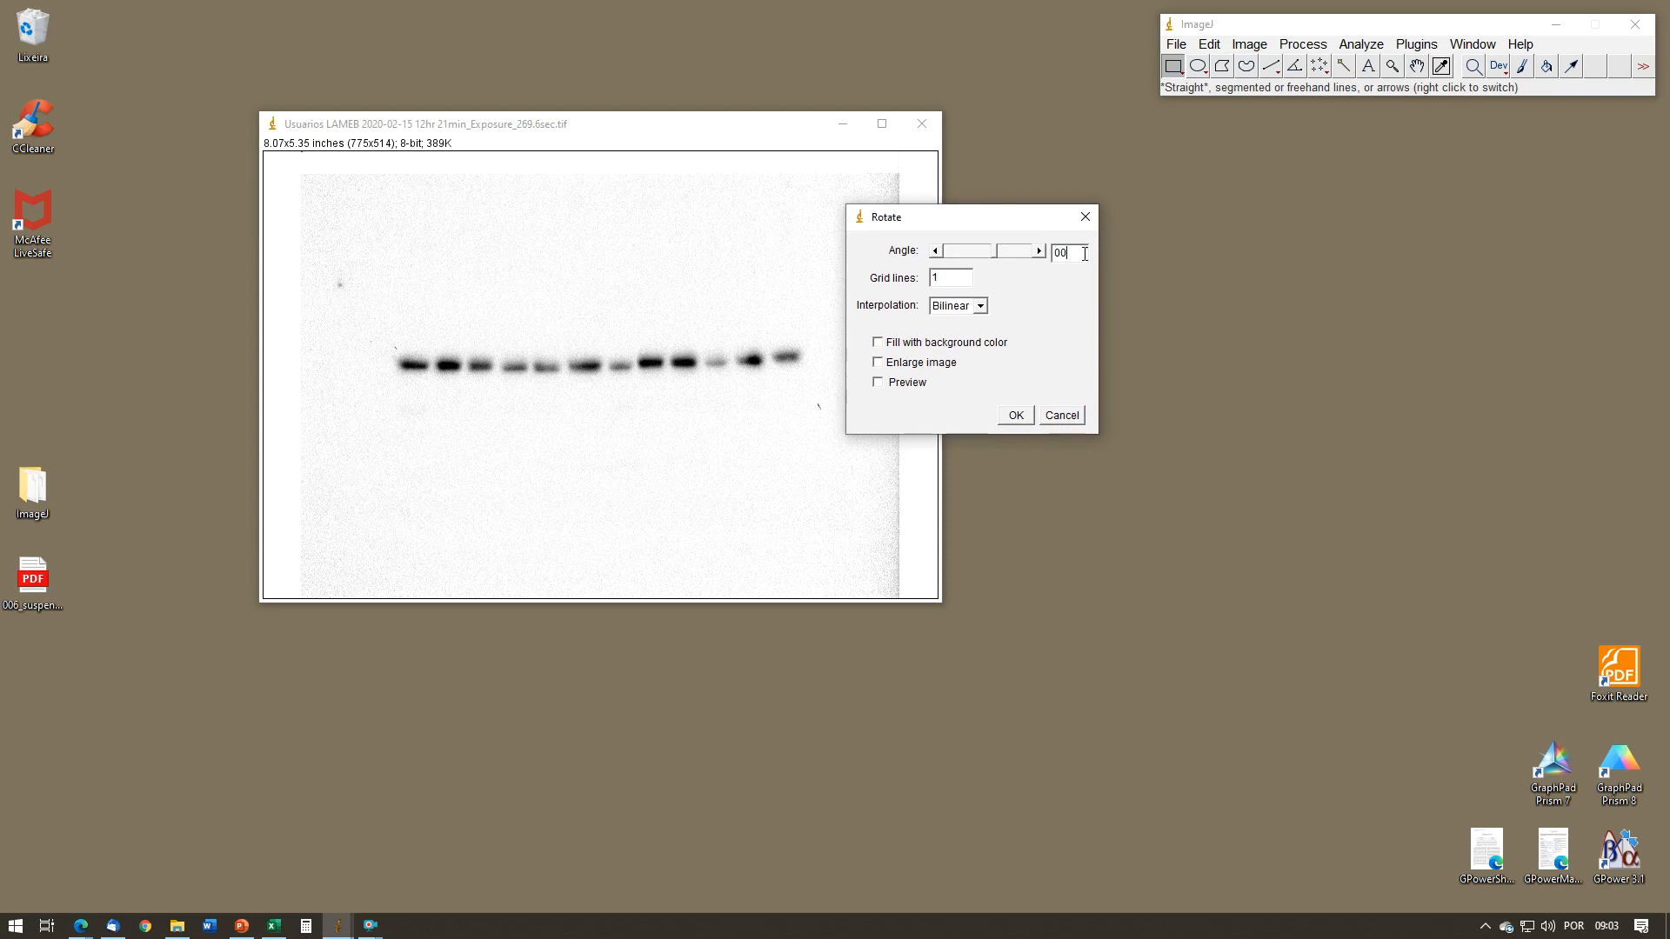
{"action": "key", "text": "BackSpace"}
{"action": "key", "text": "BackSpace"}
{"action": "key", "text": "BackSpace"}
{"action": "type", "text": "2"}
{"action": "left_click", "coordinate": [1017, 416]}
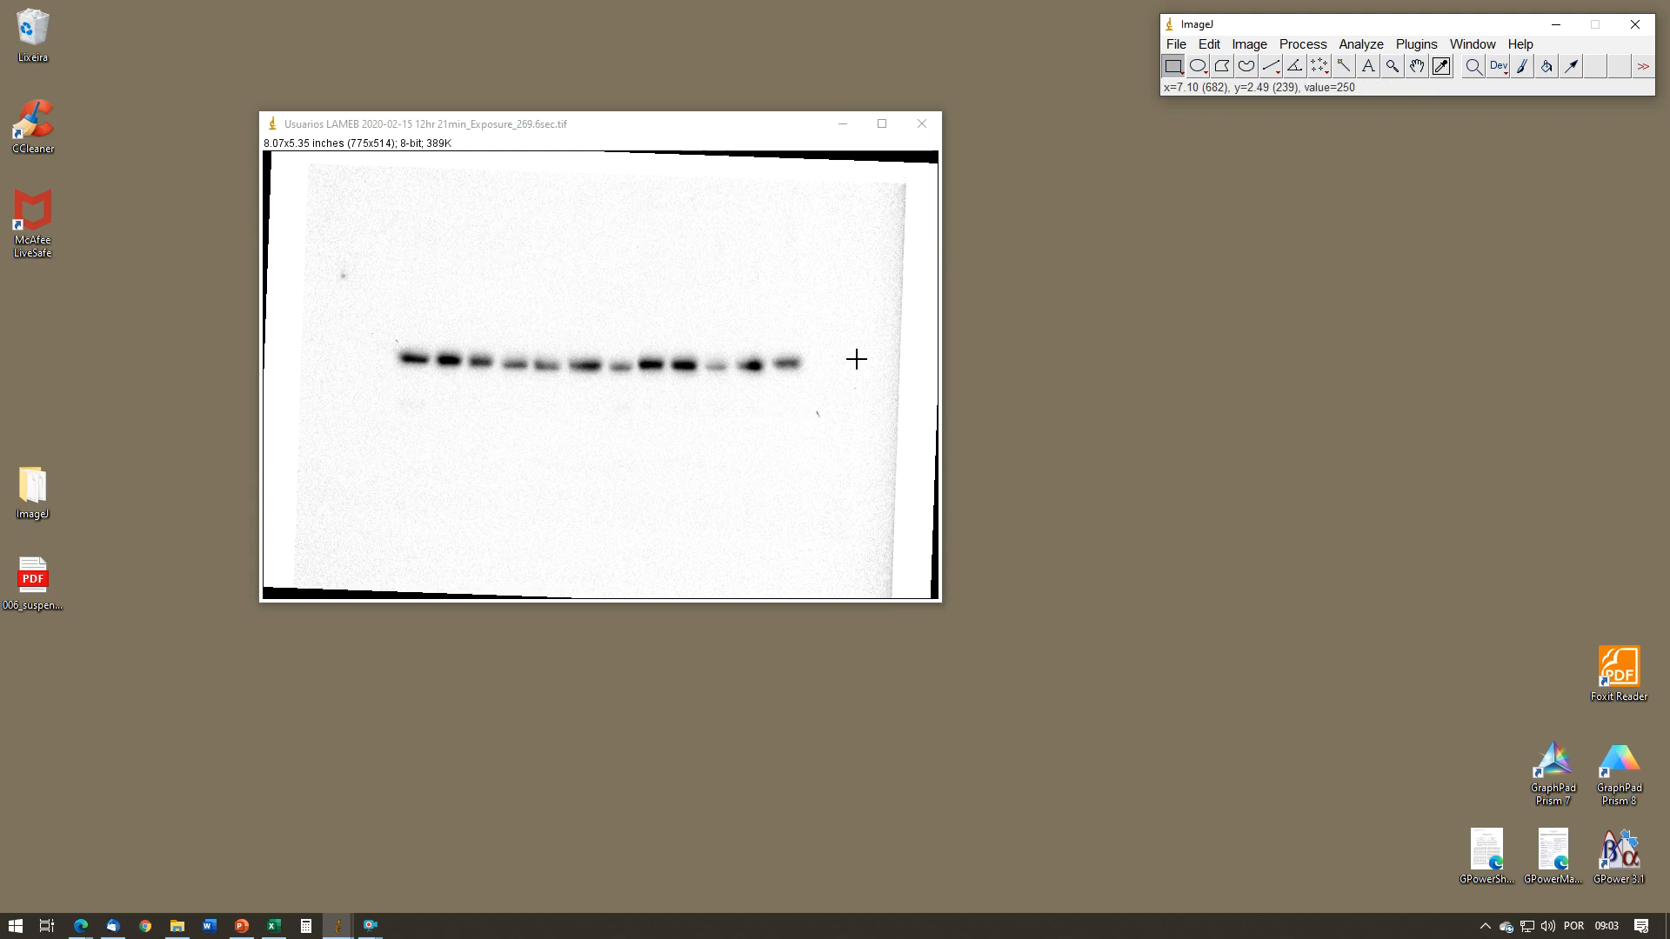
Step: Search the Command Finder for "rotat" and run the Image>Transform Rotate command from it, cancelling the rotation settings
{"action": "right_click", "coordinate": [885, 437]}
{"action": "left_click", "coordinate": [924, 638]}
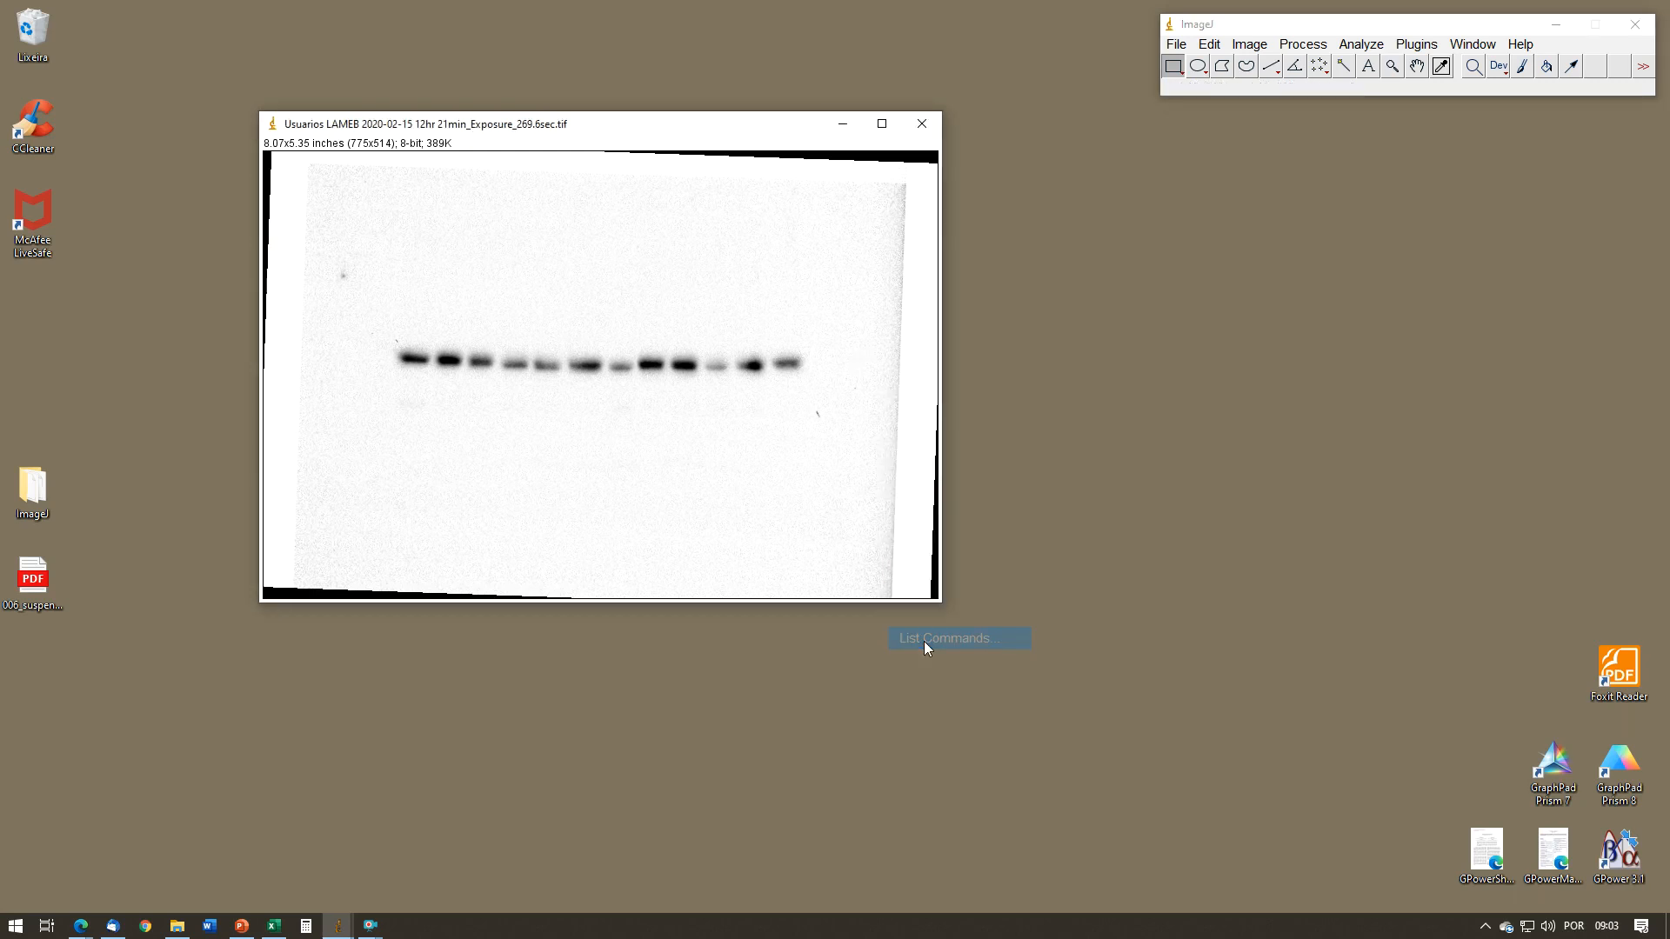
{"action": "left_click_drag", "start_coordinate": [1231, 122], "coordinate": [1112, 280]}
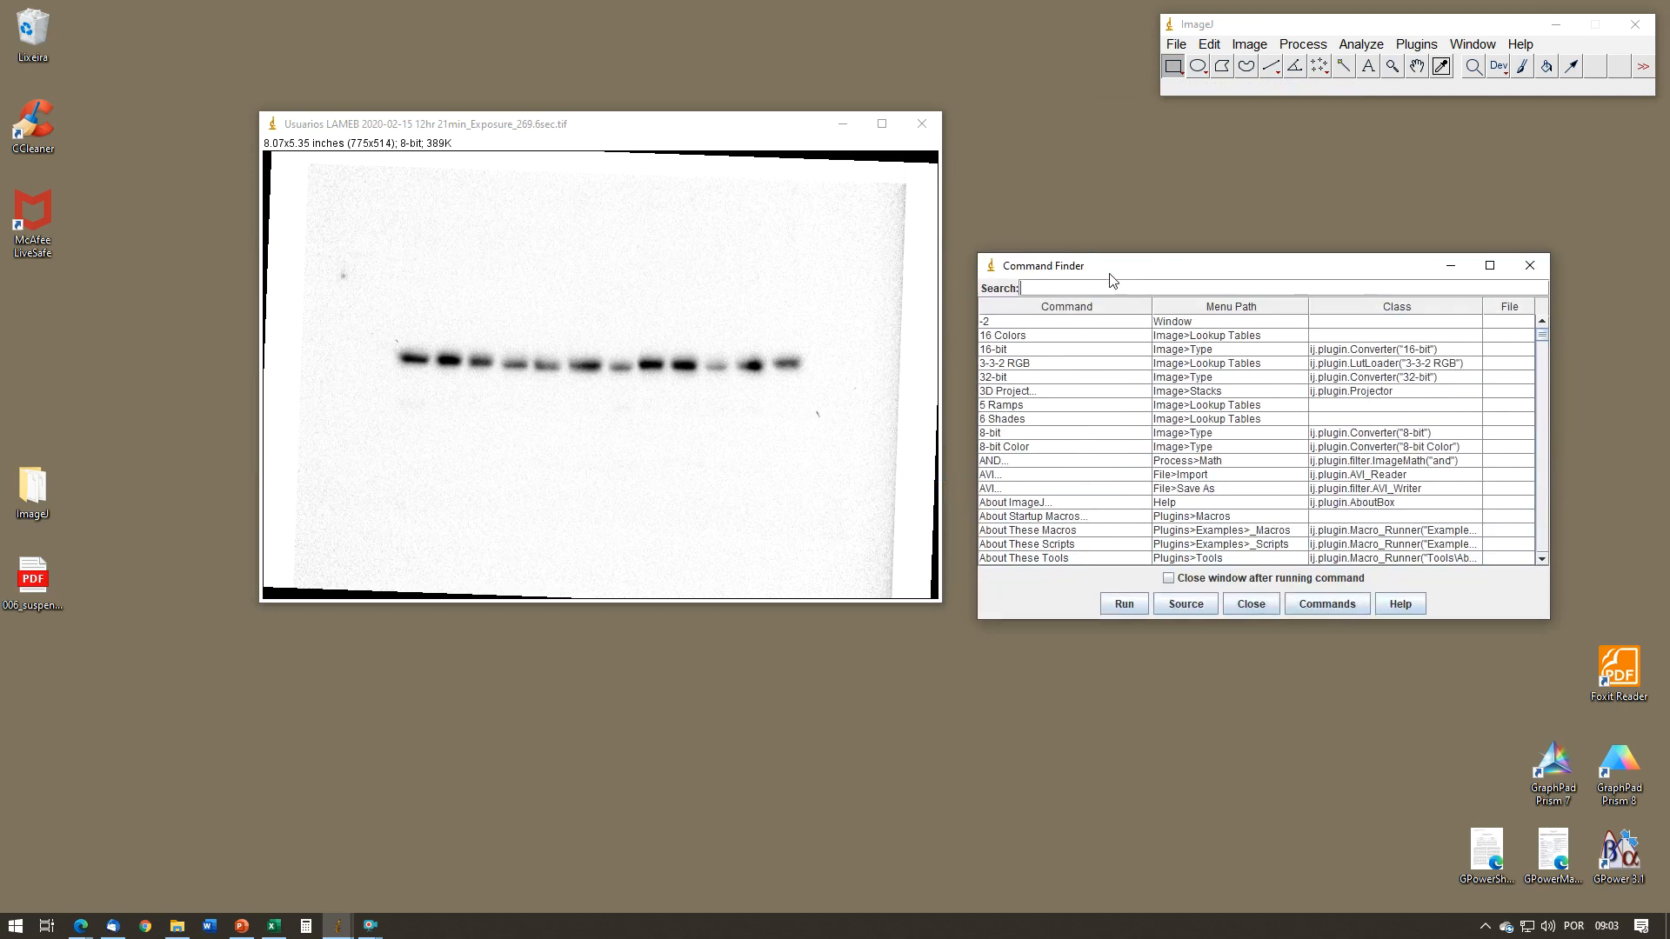
{"action": "type", "text": "rotat"}
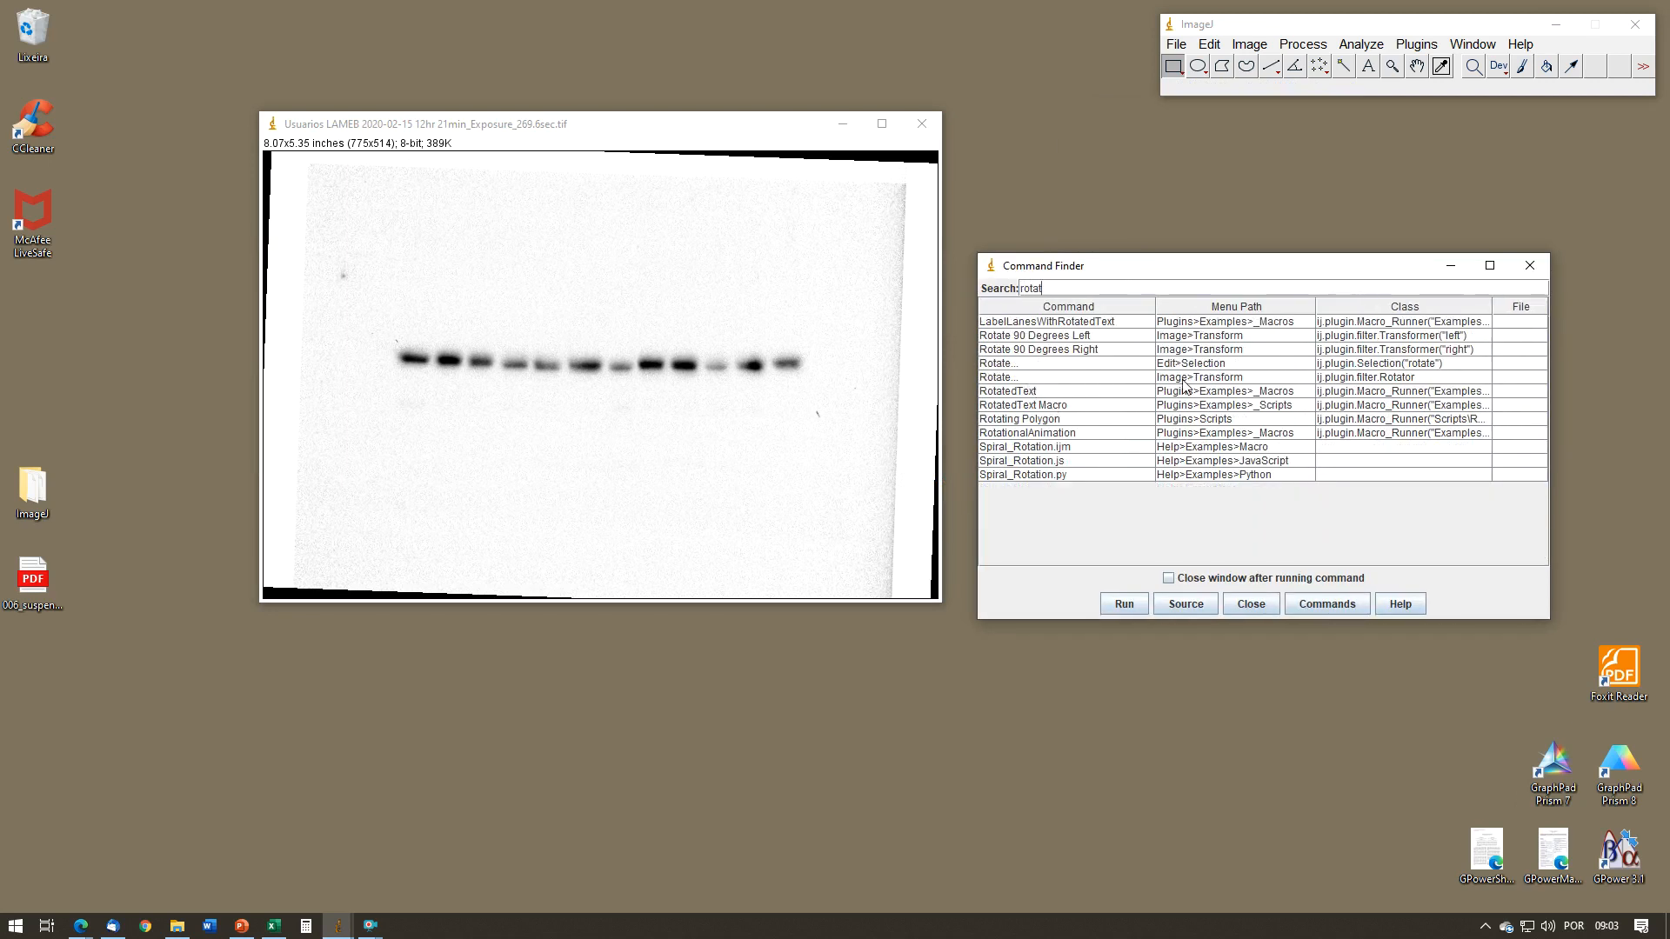
{"action": "left_click", "coordinate": [1146, 380]}
{"action": "left_click", "coordinate": [1125, 606]}
{"action": "left_click_drag", "start_coordinate": [888, 190], "coordinate": [1018, 99]}
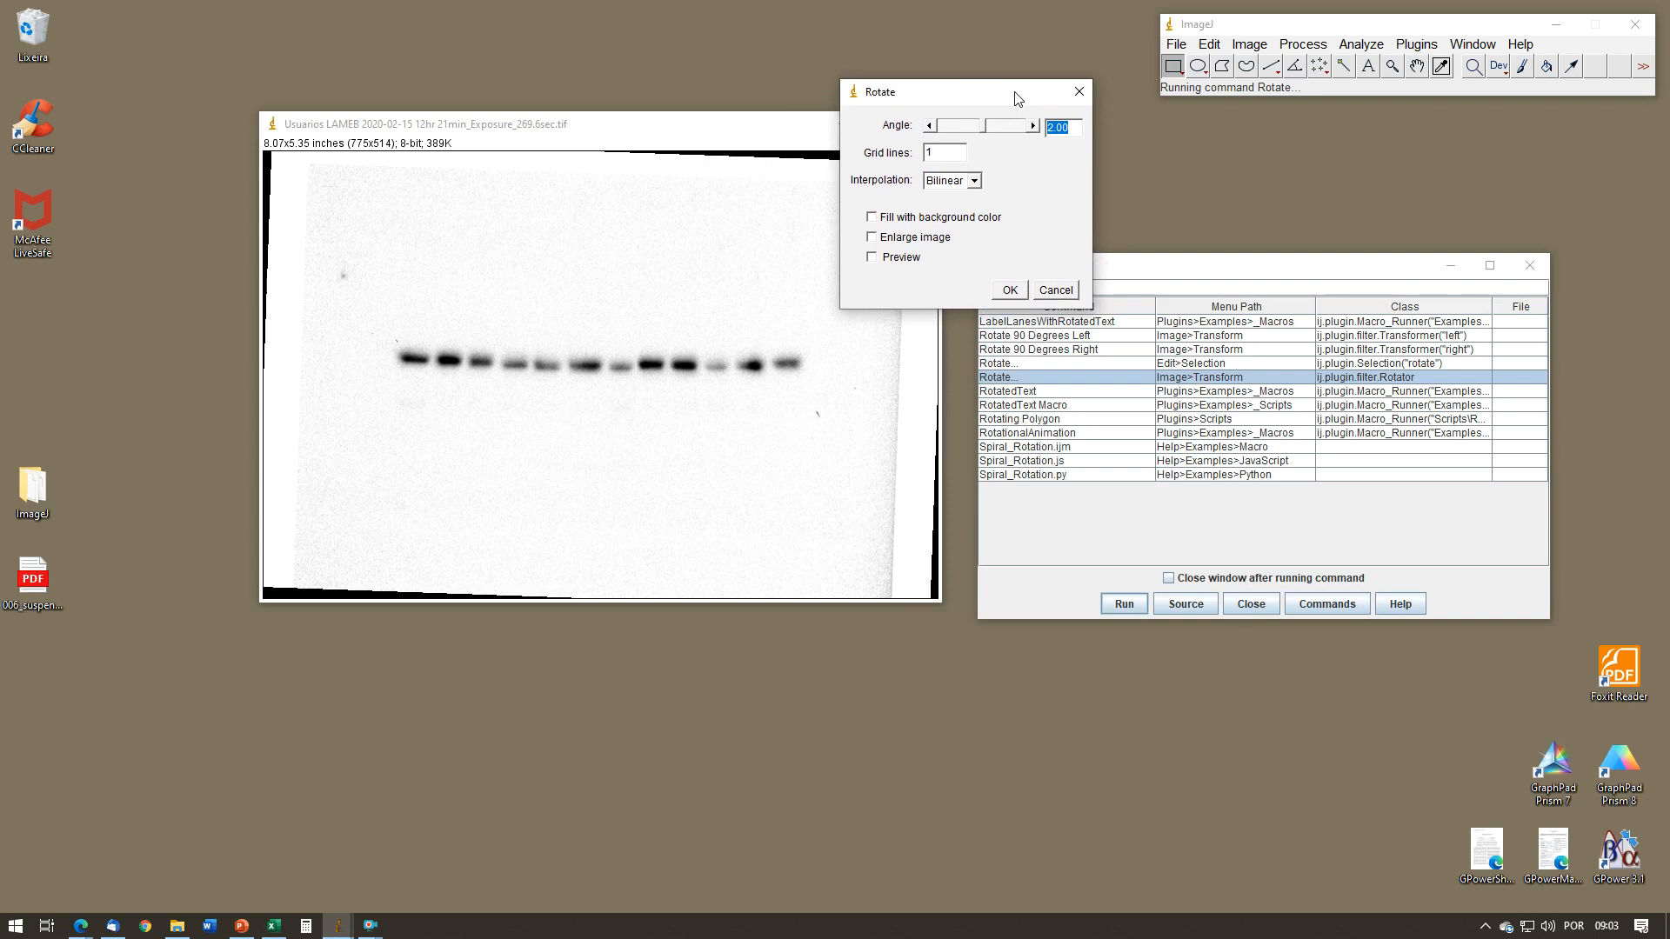
{"action": "left_click", "coordinate": [1056, 290]}
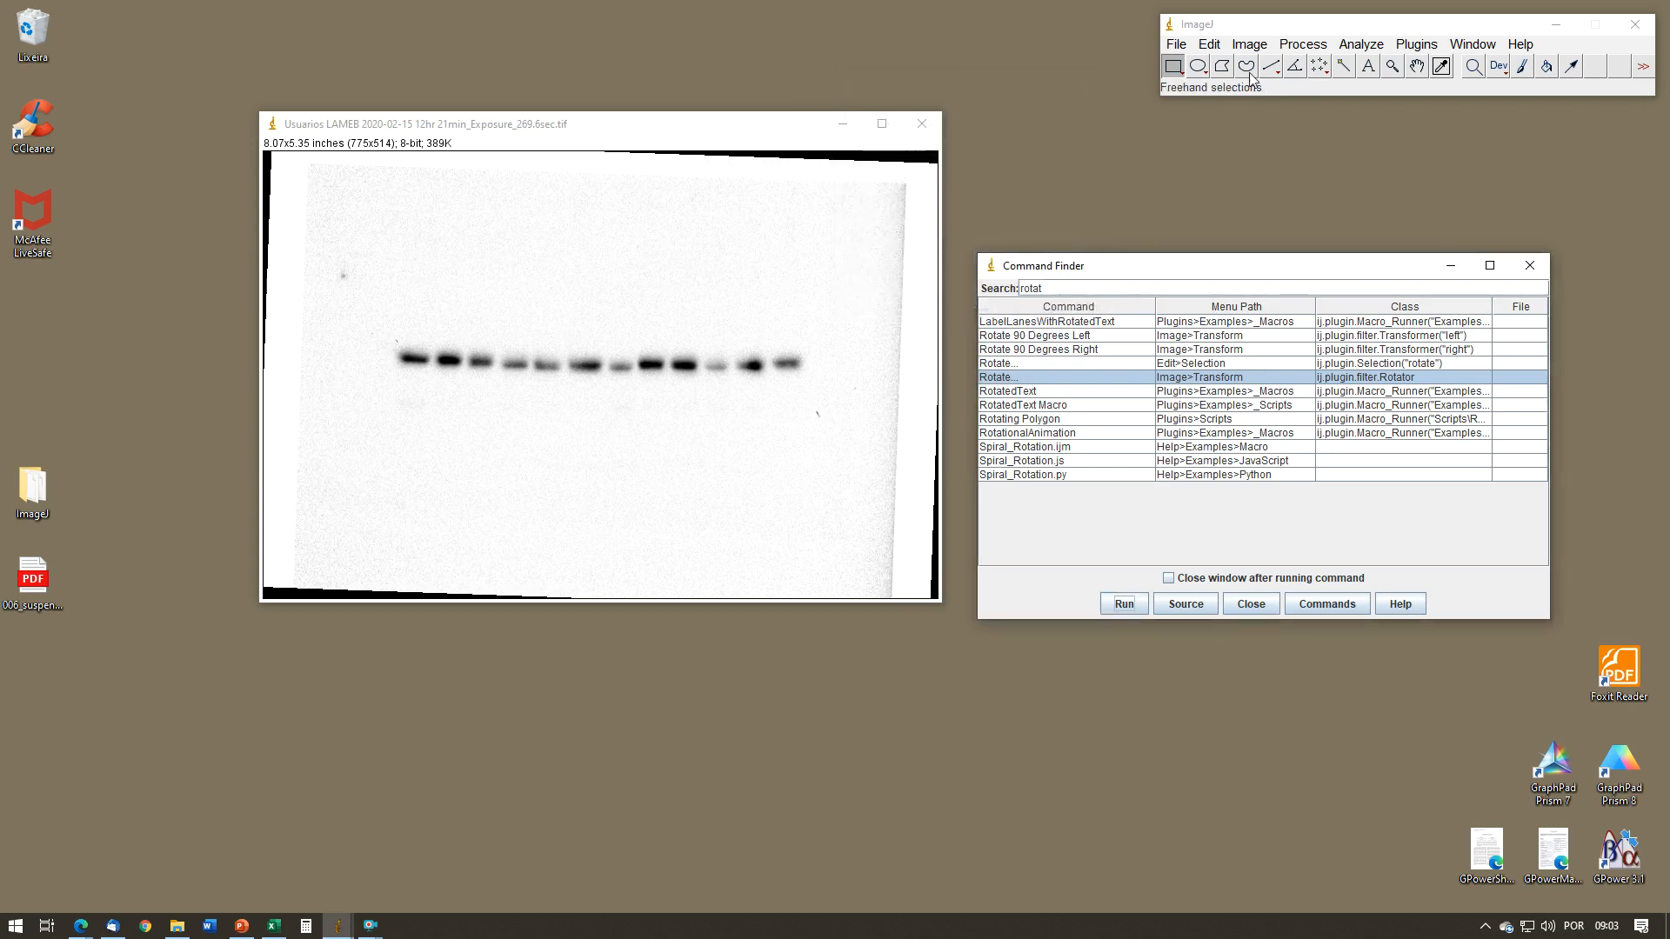
{"action": "left_click", "coordinate": [1254, 46]}
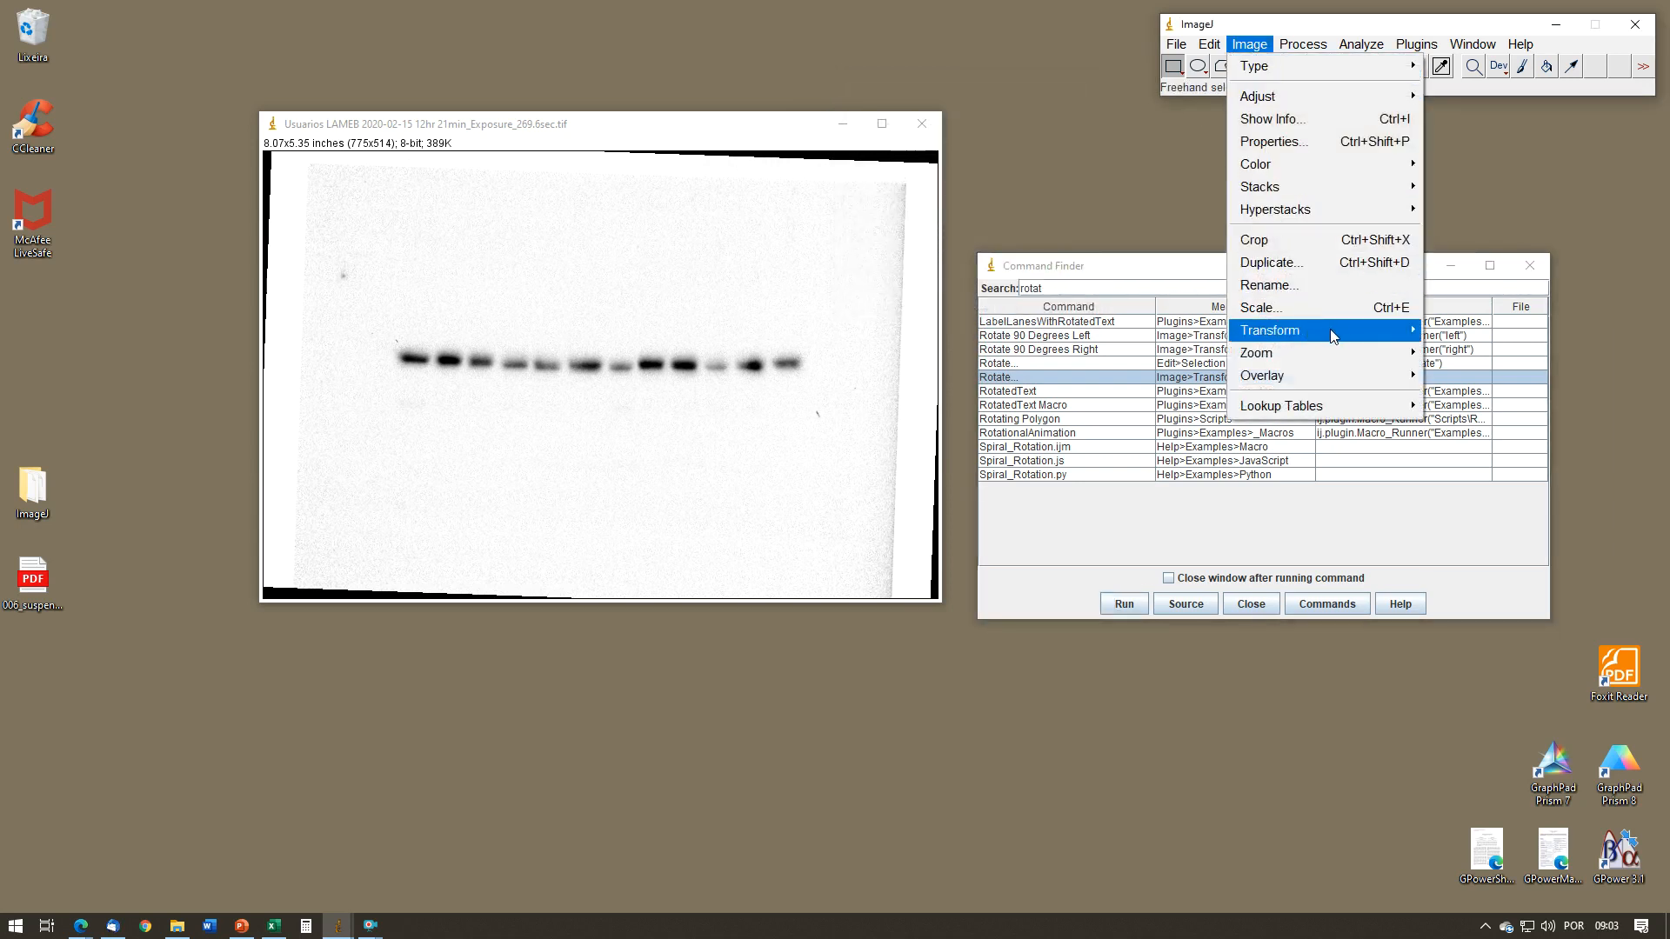
{"action": "mouse_move", "coordinate": [1414, 336]}
{"action": "left_click", "coordinate": [1456, 443]}
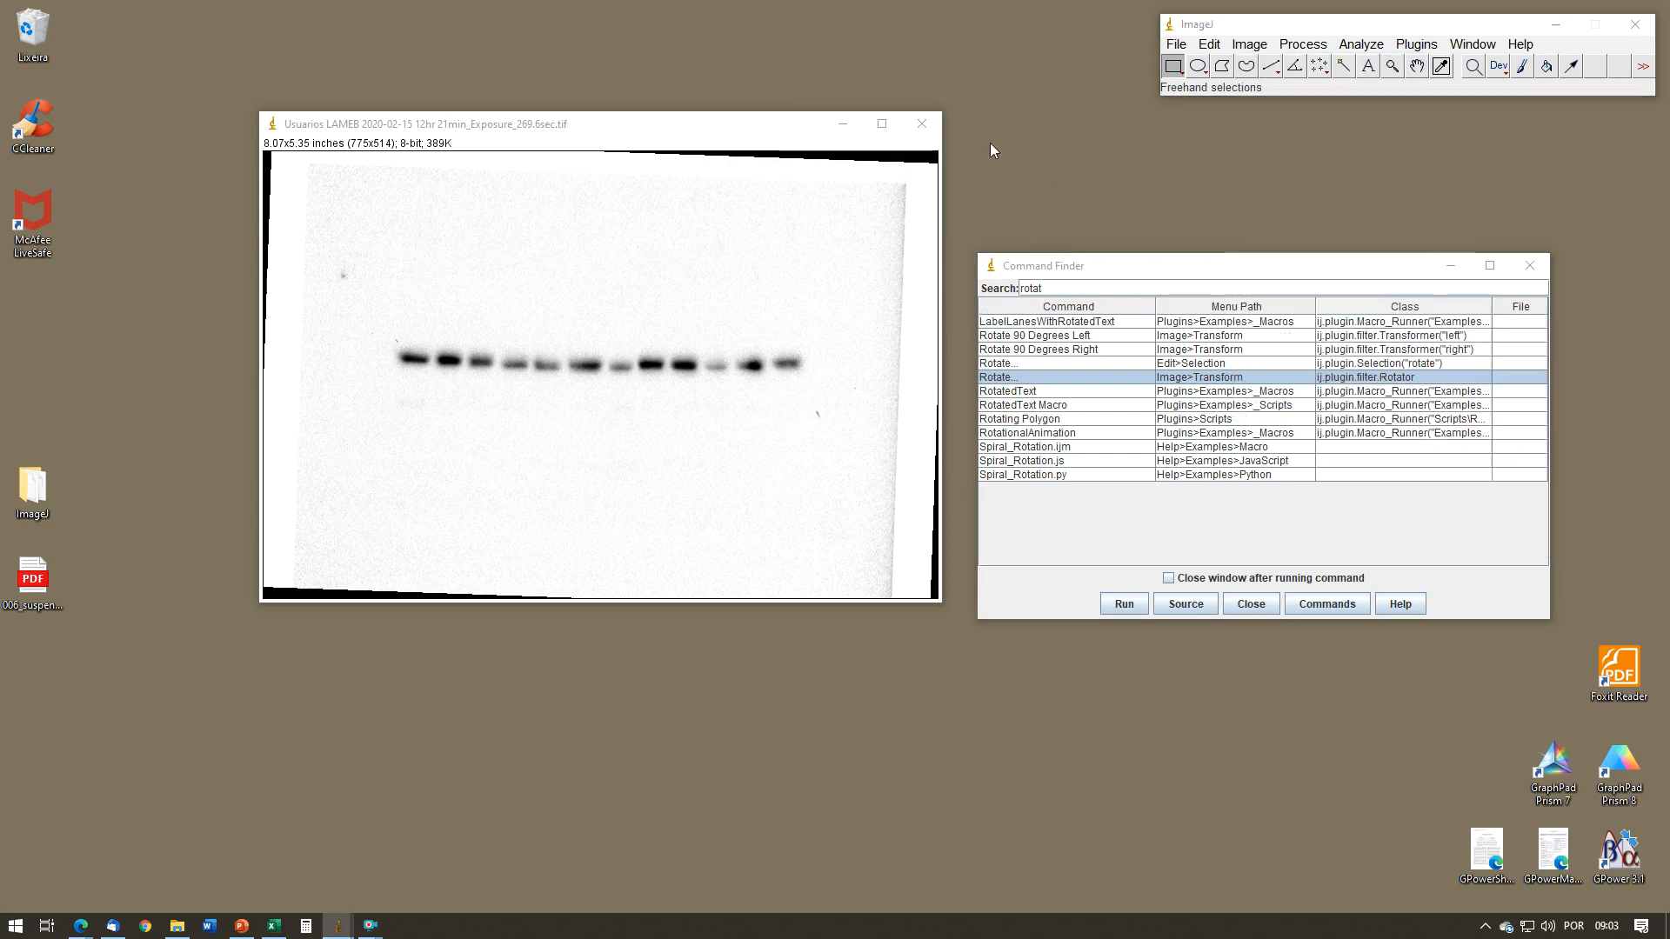
{"action": "left_click_drag", "start_coordinate": [1094, 273], "coordinate": [1103, 357]}
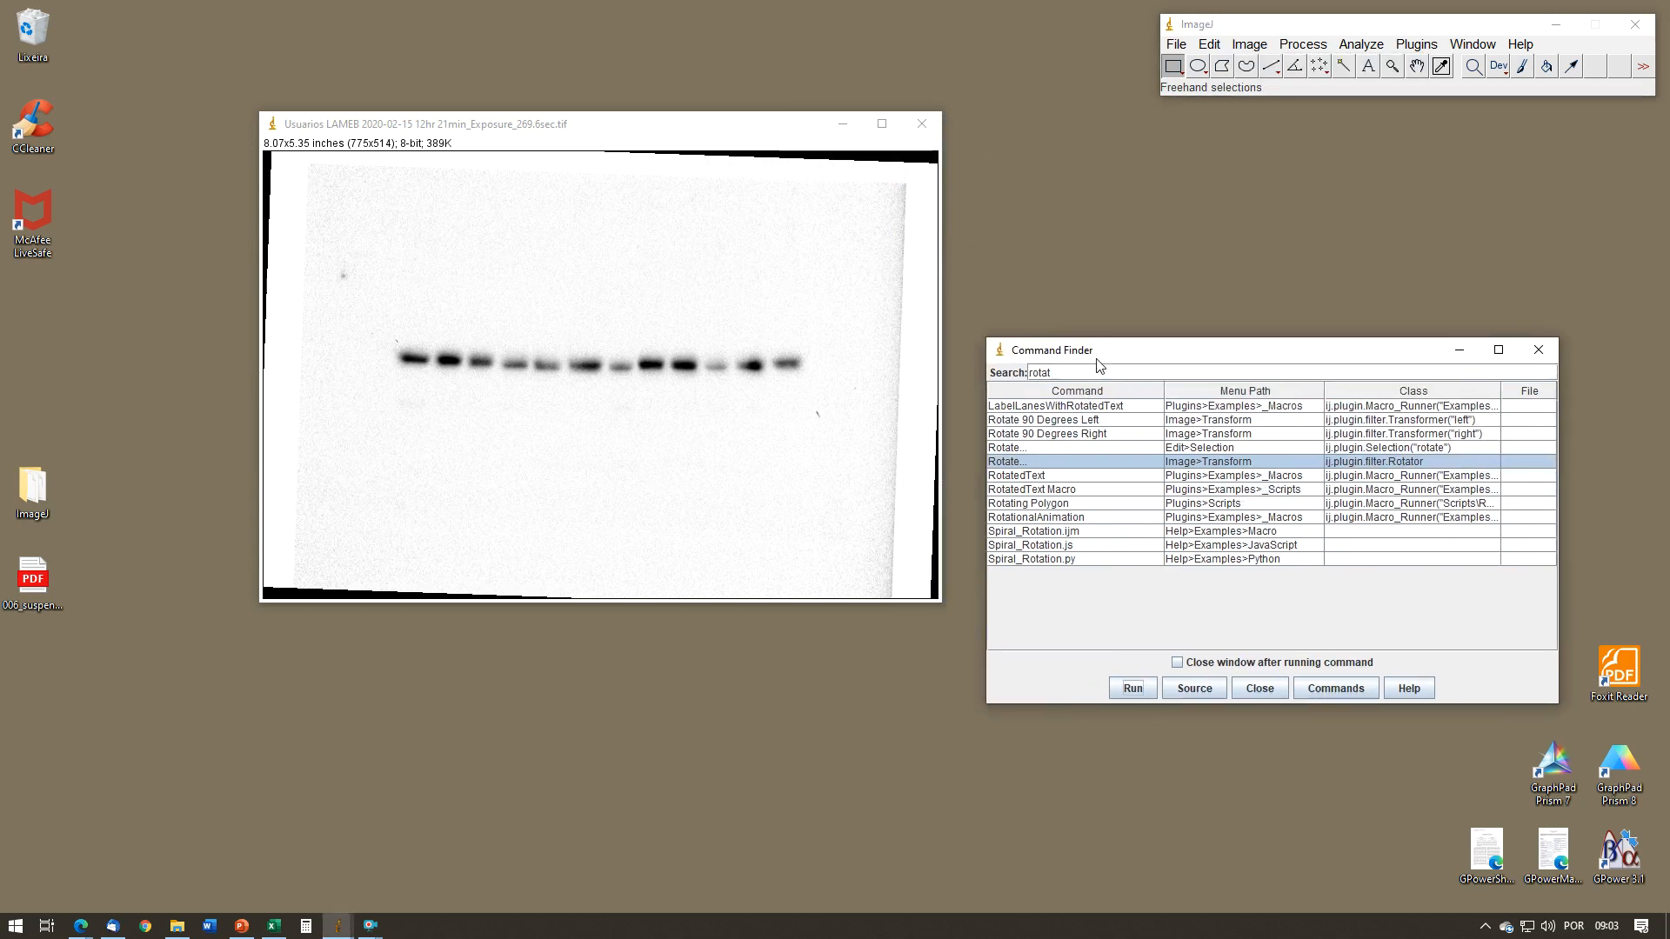
{"action": "left_click", "coordinate": [1272, 689]}
Step: Search the Command Finder for "brigh" and run Brightness/Contrast from it, closing both windows again
{"action": "right_click", "coordinate": [866, 483]}
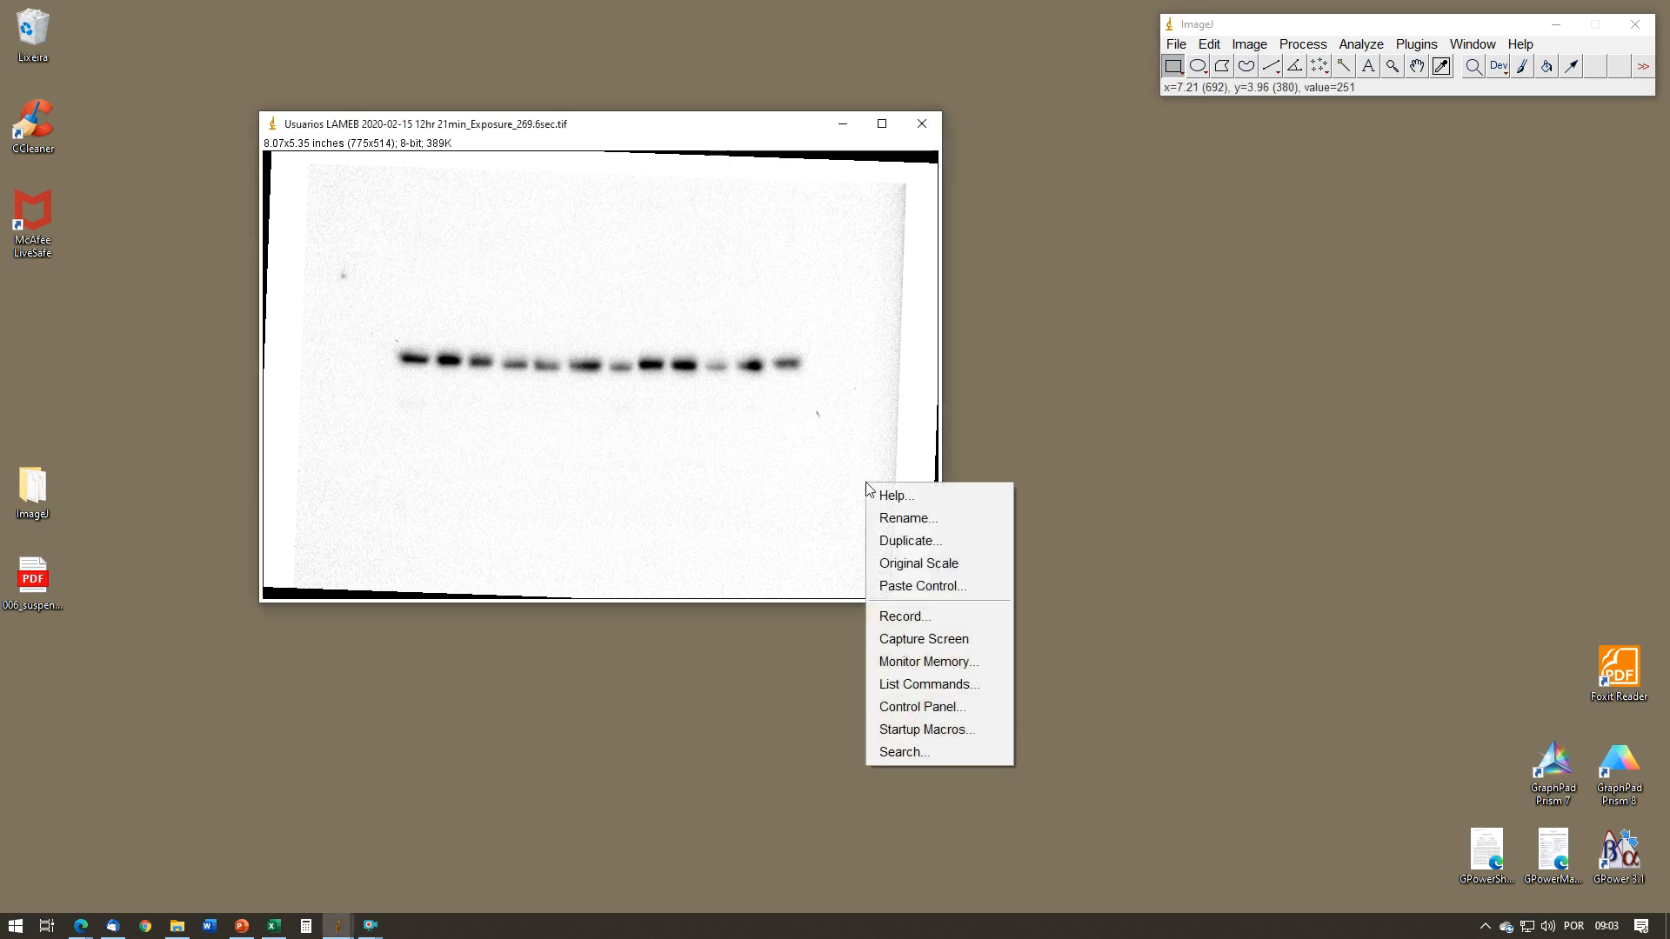
{"action": "left_click", "coordinate": [928, 683]}
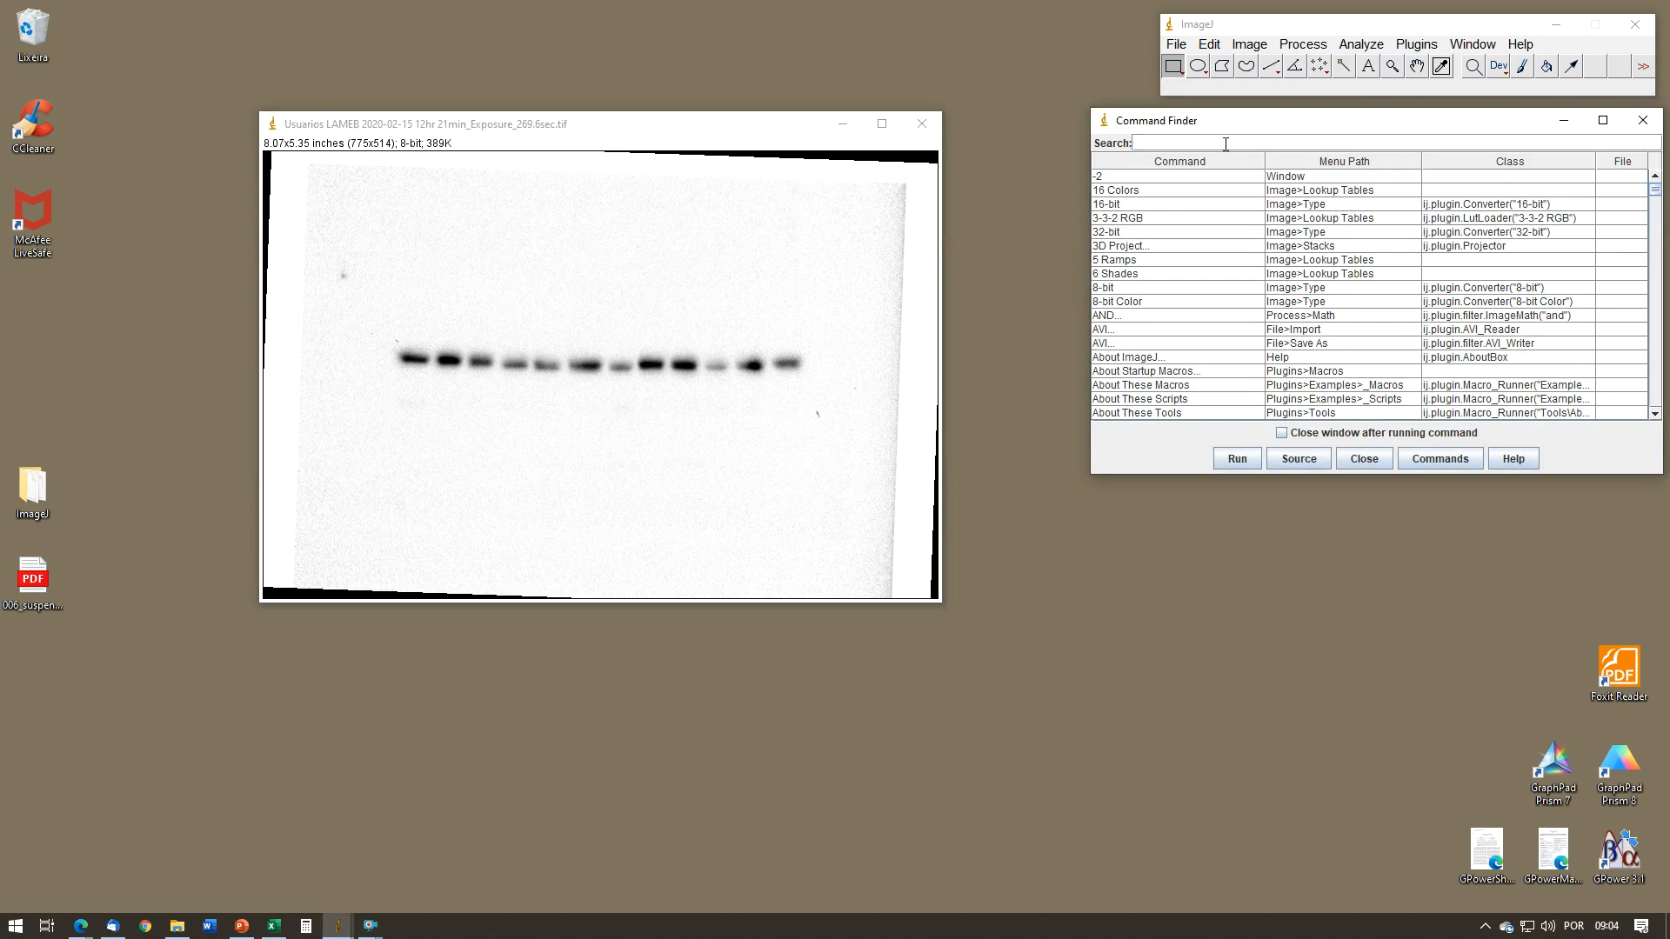
{"action": "type", "text": "brigh"}
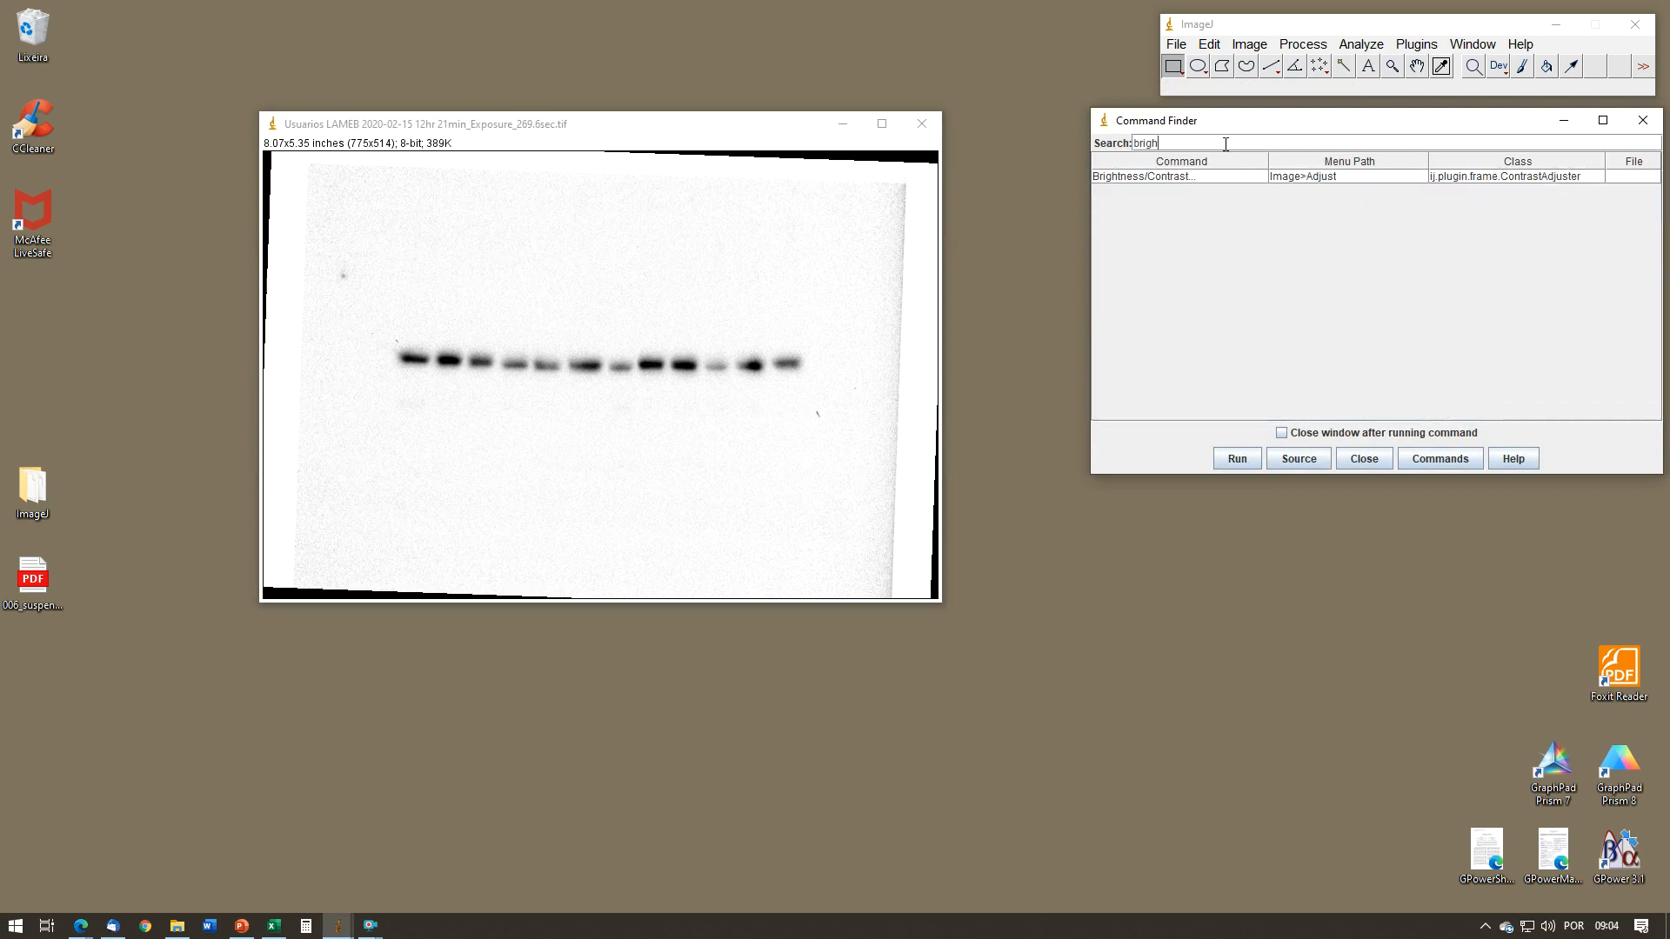
{"action": "left_click", "coordinate": [1202, 179]}
{"action": "left_click_drag", "start_coordinate": [1244, 127], "coordinate": [1146, 288]}
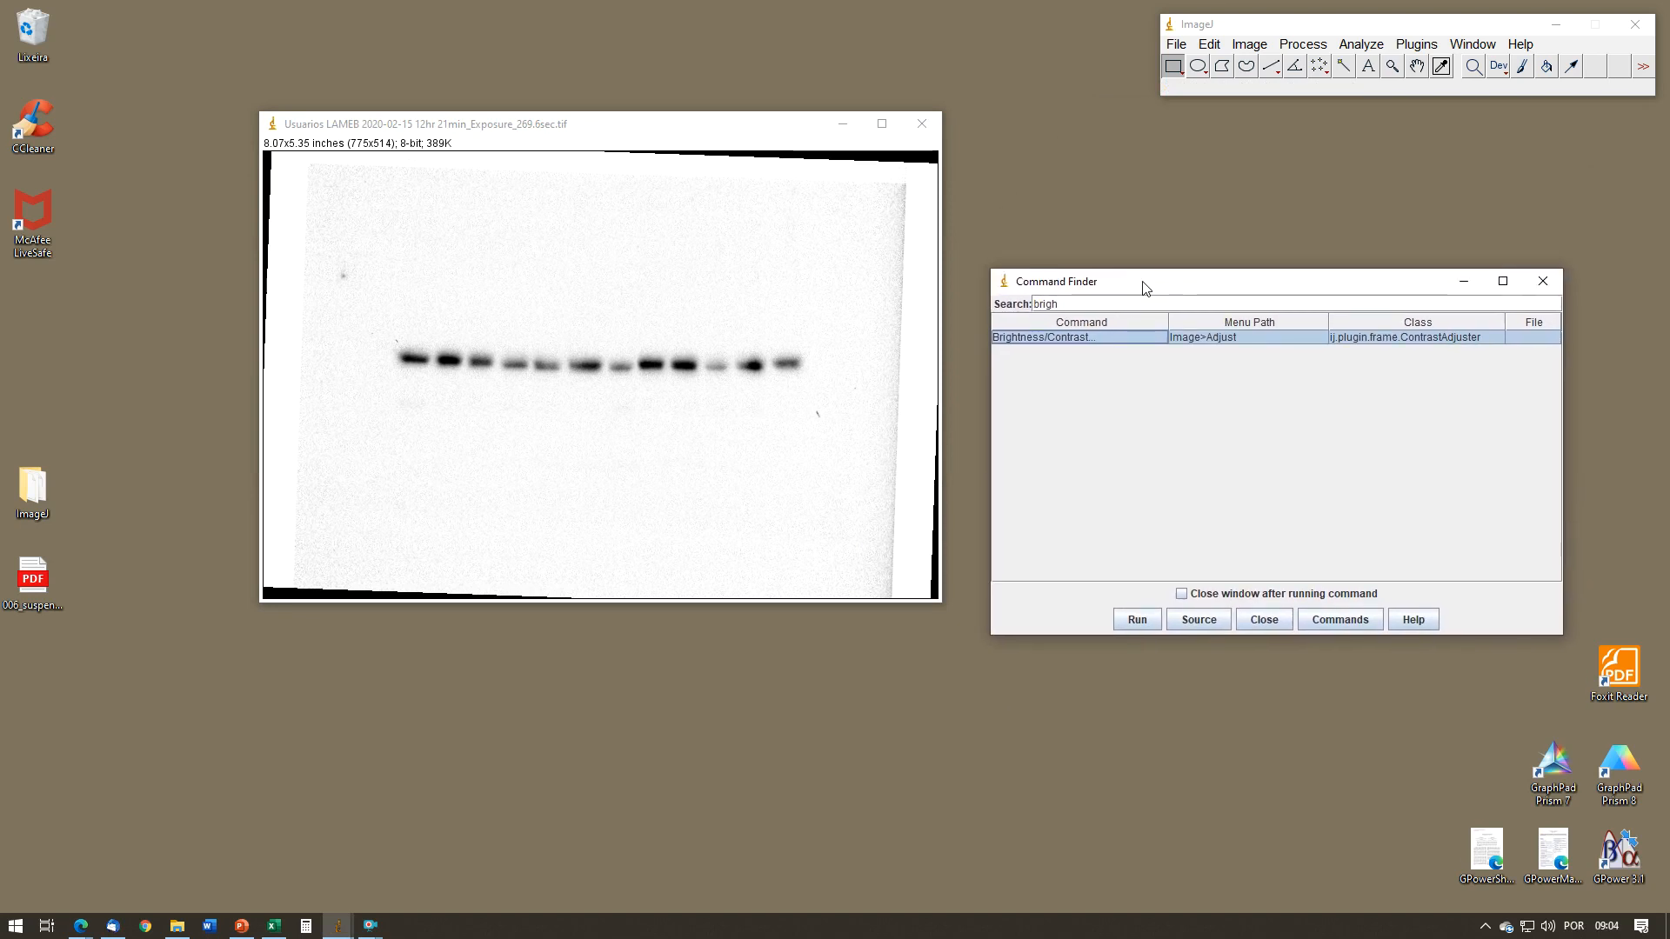
{"action": "left_click", "coordinate": [1137, 619]}
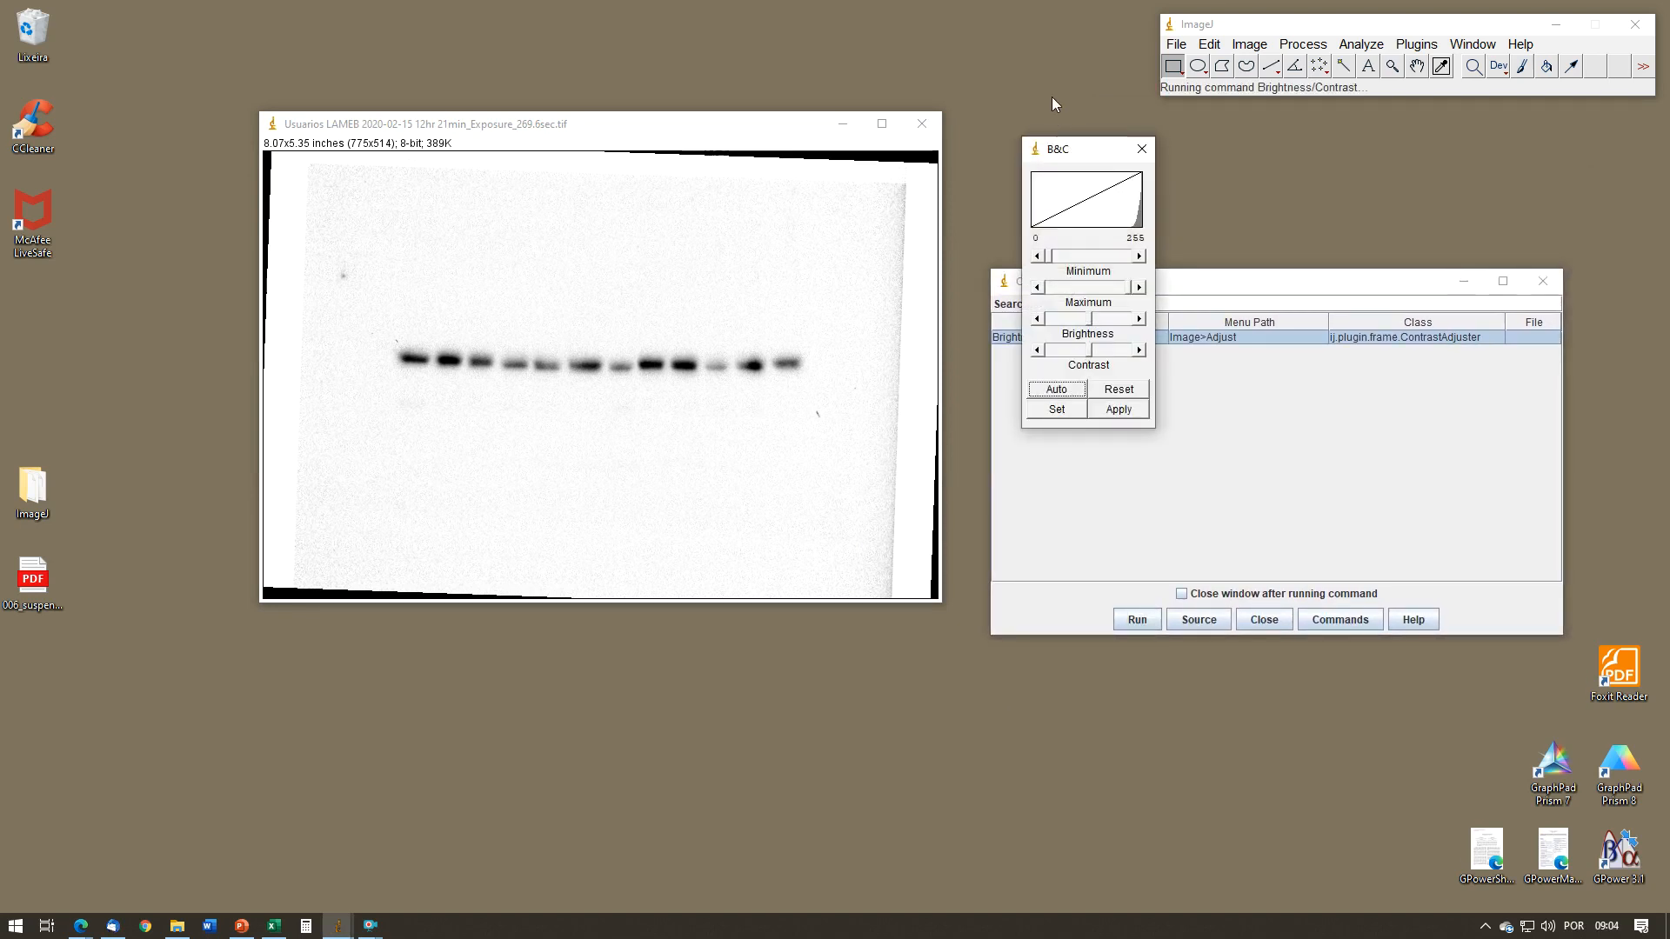
{"action": "left_click", "coordinate": [1142, 149]}
{"action": "left_click", "coordinate": [1264, 620]}
Step: Adjust the blot's brightness and contrast to a display range of 20 to 233, apply it and close the adjustment window
{"action": "left_click", "coordinate": [1249, 45]}
{"action": "mouse_move", "coordinate": [1286, 93]}
{"action": "left_click", "coordinate": [1158, 97]}
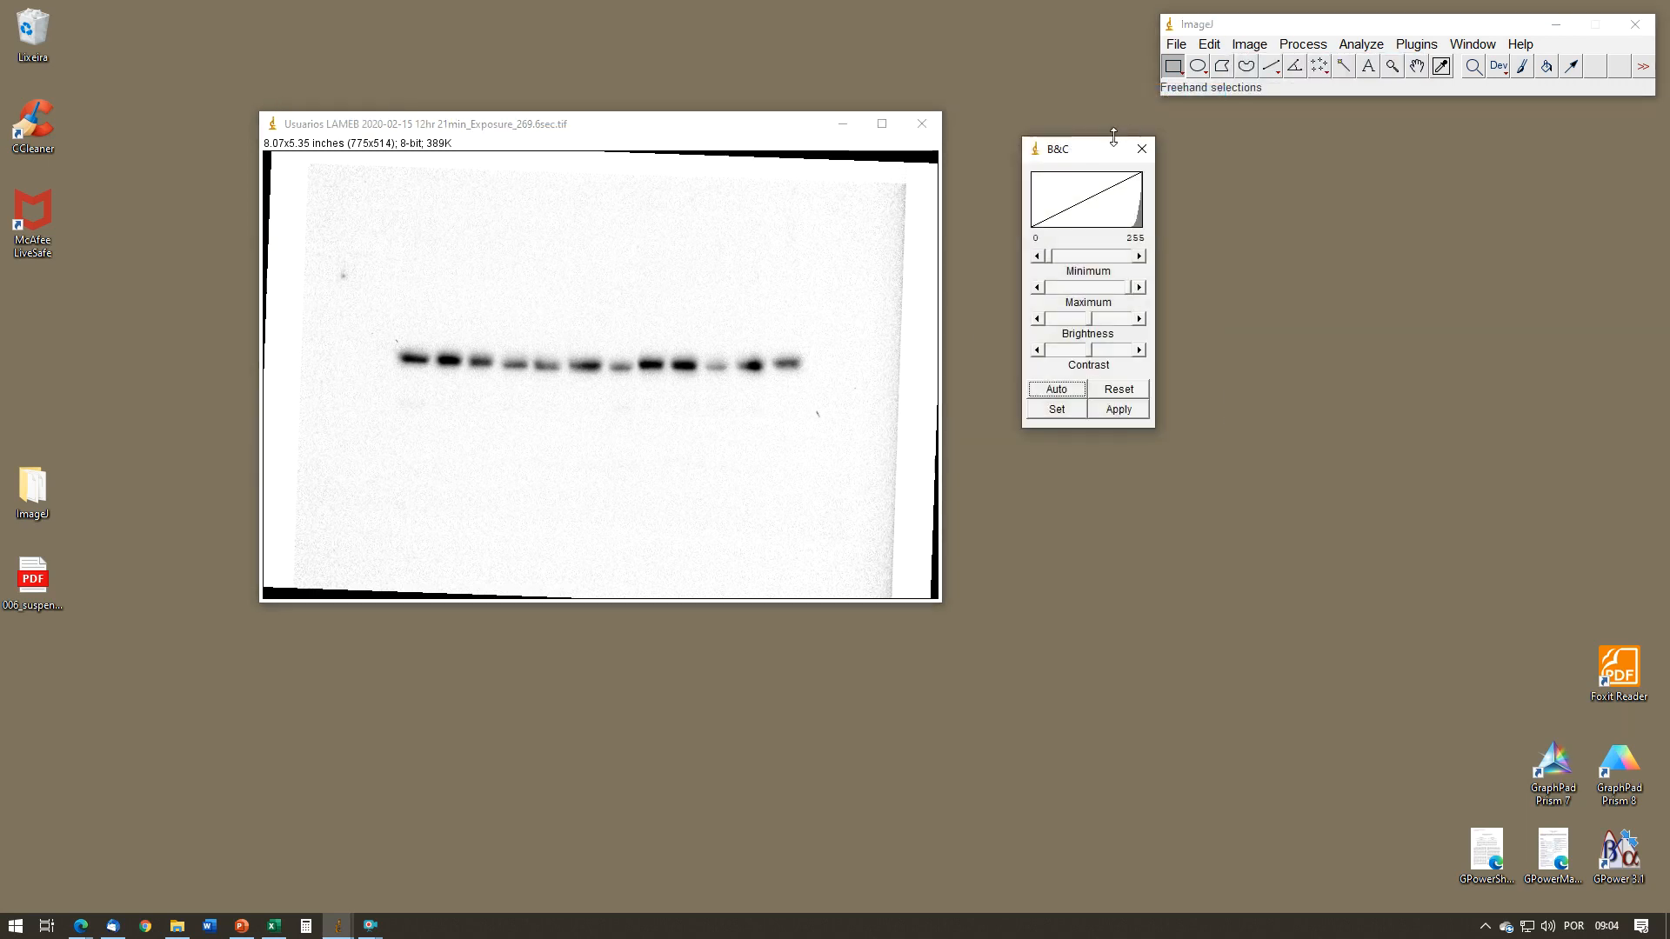
{"action": "left_click_drag", "start_coordinate": [1102, 152], "coordinate": [1088, 263]}
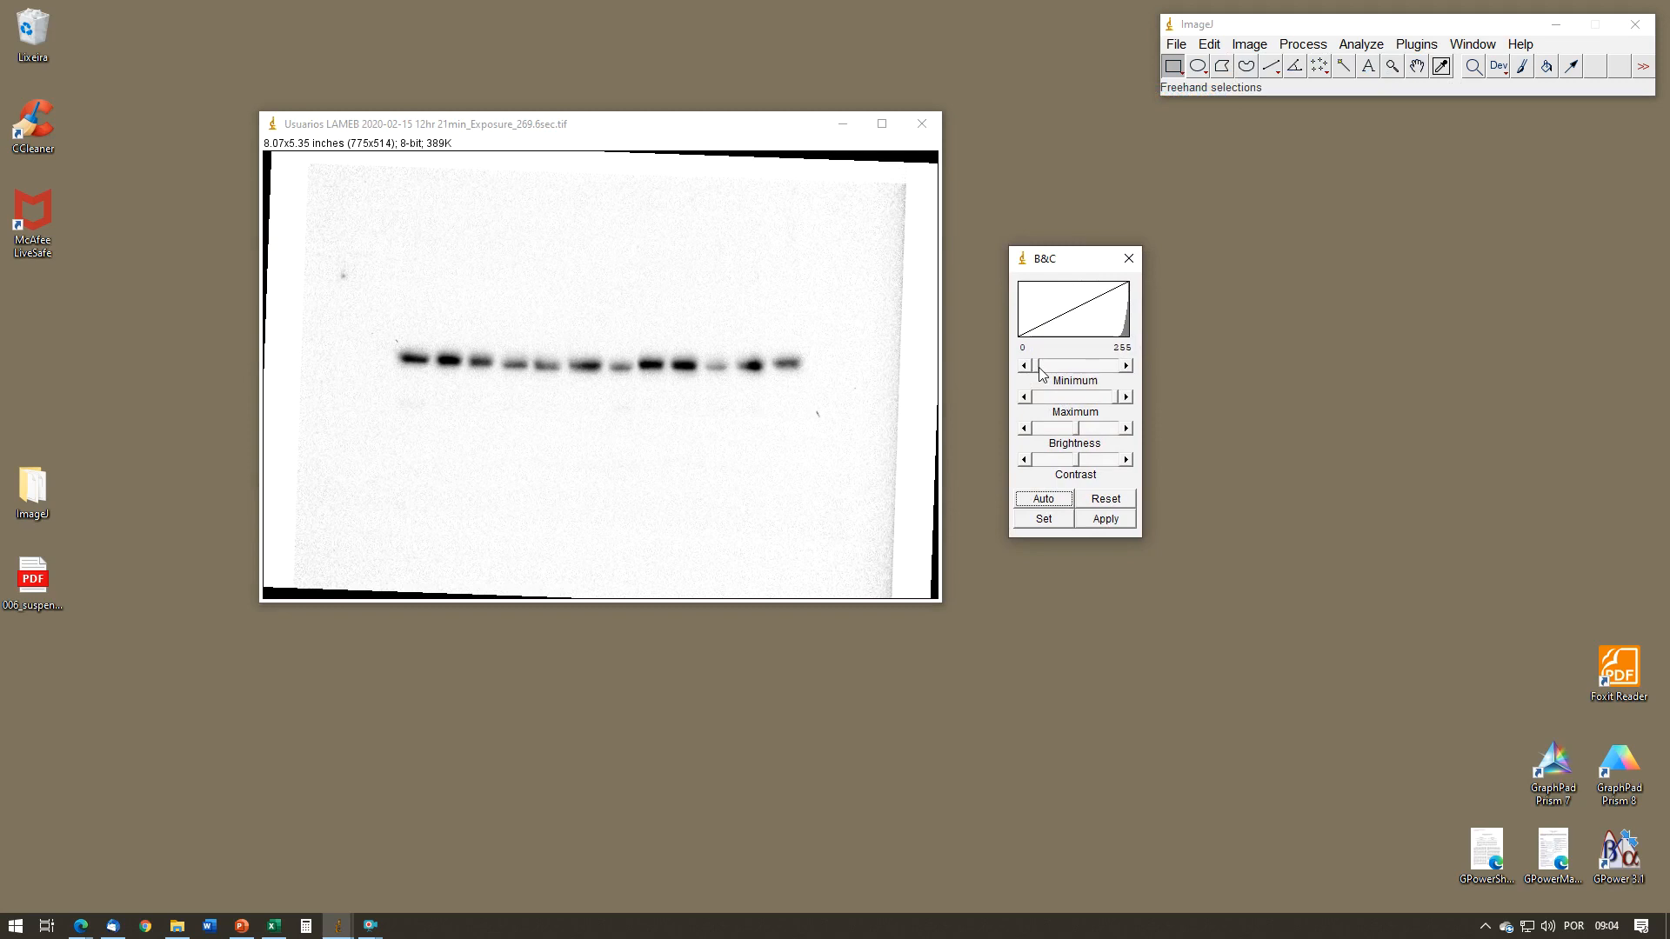
{"action": "mouse_move", "coordinate": [1038, 366]}
{"action": "left_mouse_down"}
{"action": "mouse_move", "coordinate": [1098, 371]}
{"action": "mouse_move", "coordinate": [1031, 366]}
{"action": "left_mouse_up"}
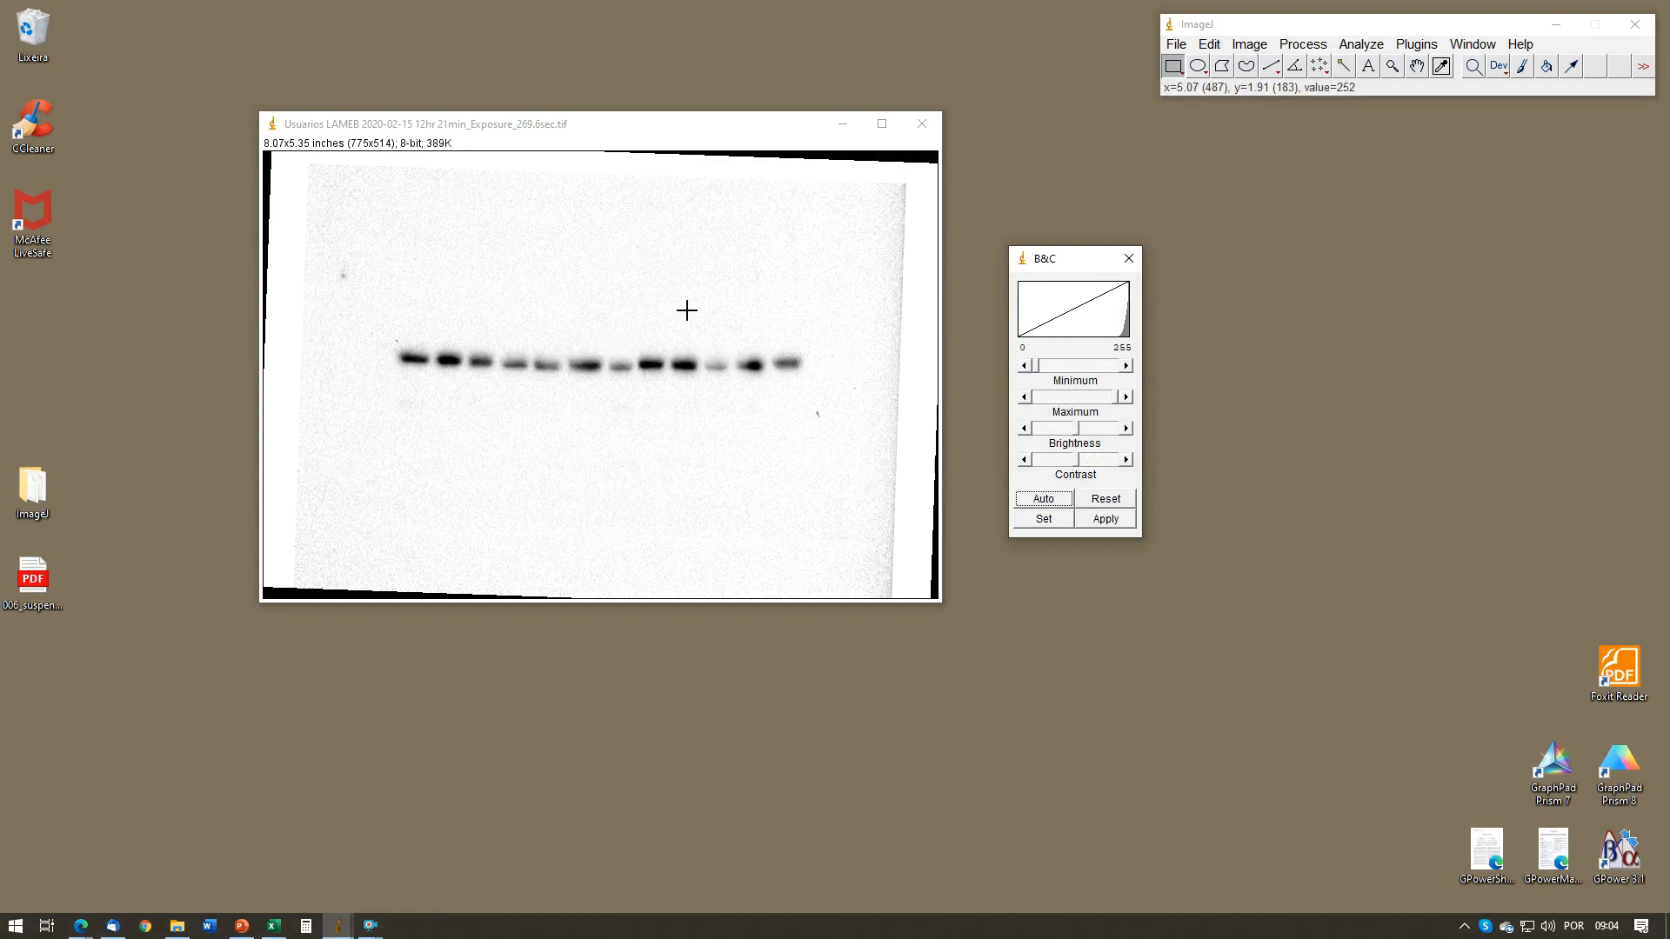
{"action": "left_click_drag", "start_coordinate": [1041, 371], "coordinate": [1034, 372]}
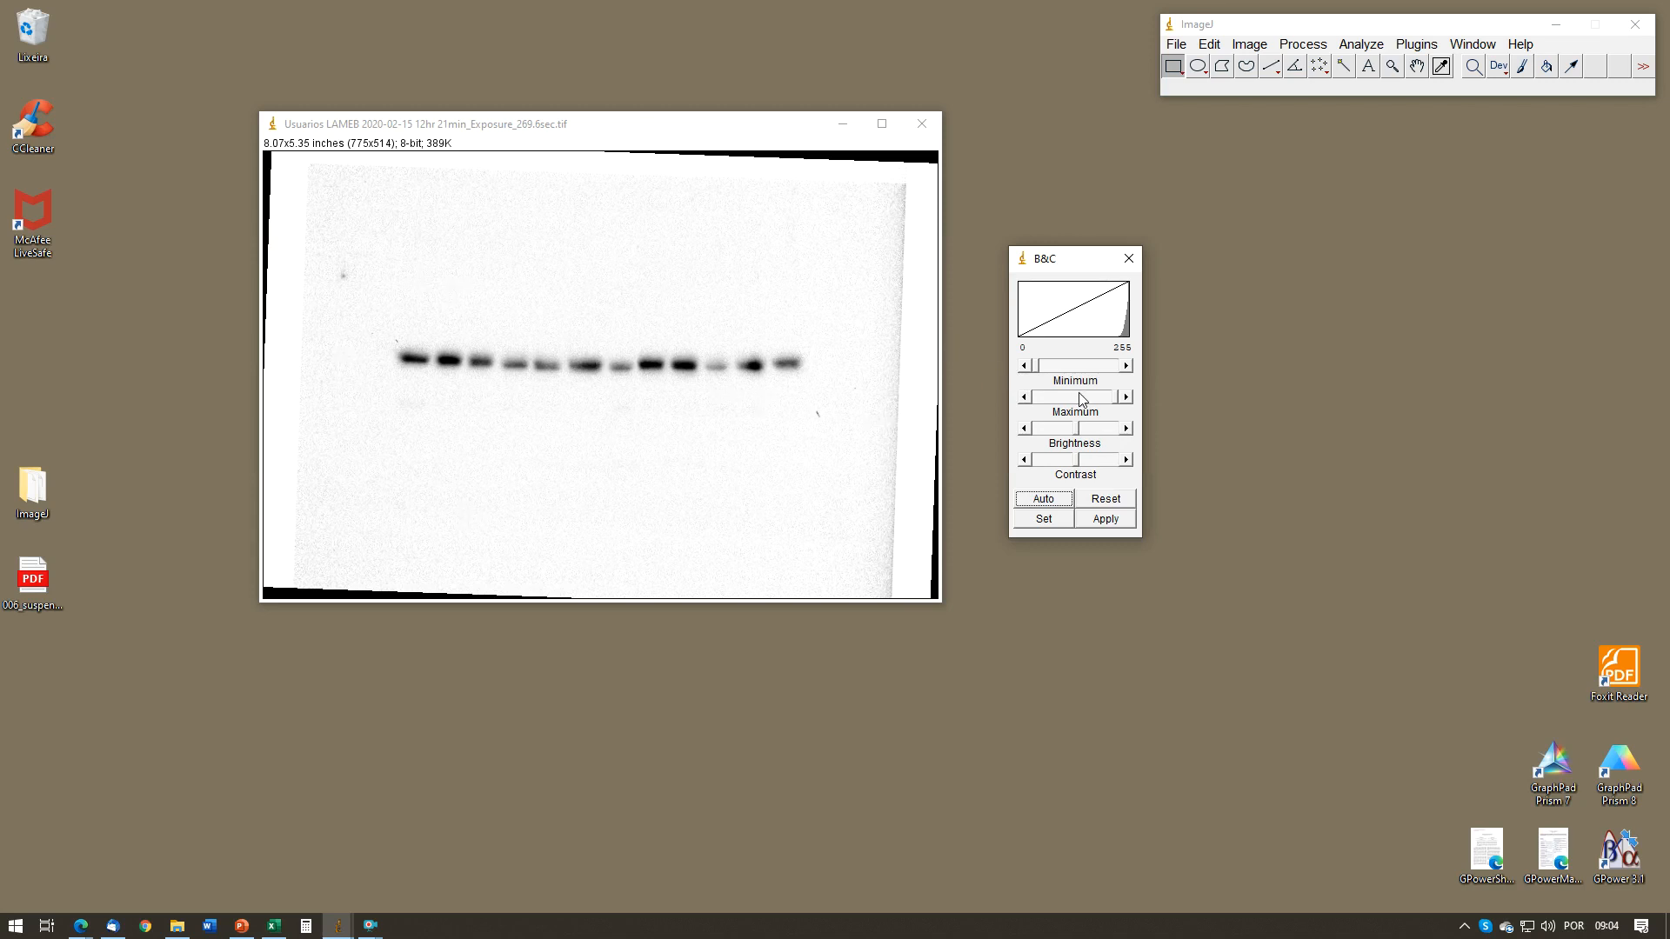
{"action": "left_click_drag", "start_coordinate": [1078, 460], "coordinate": [1084, 466]}
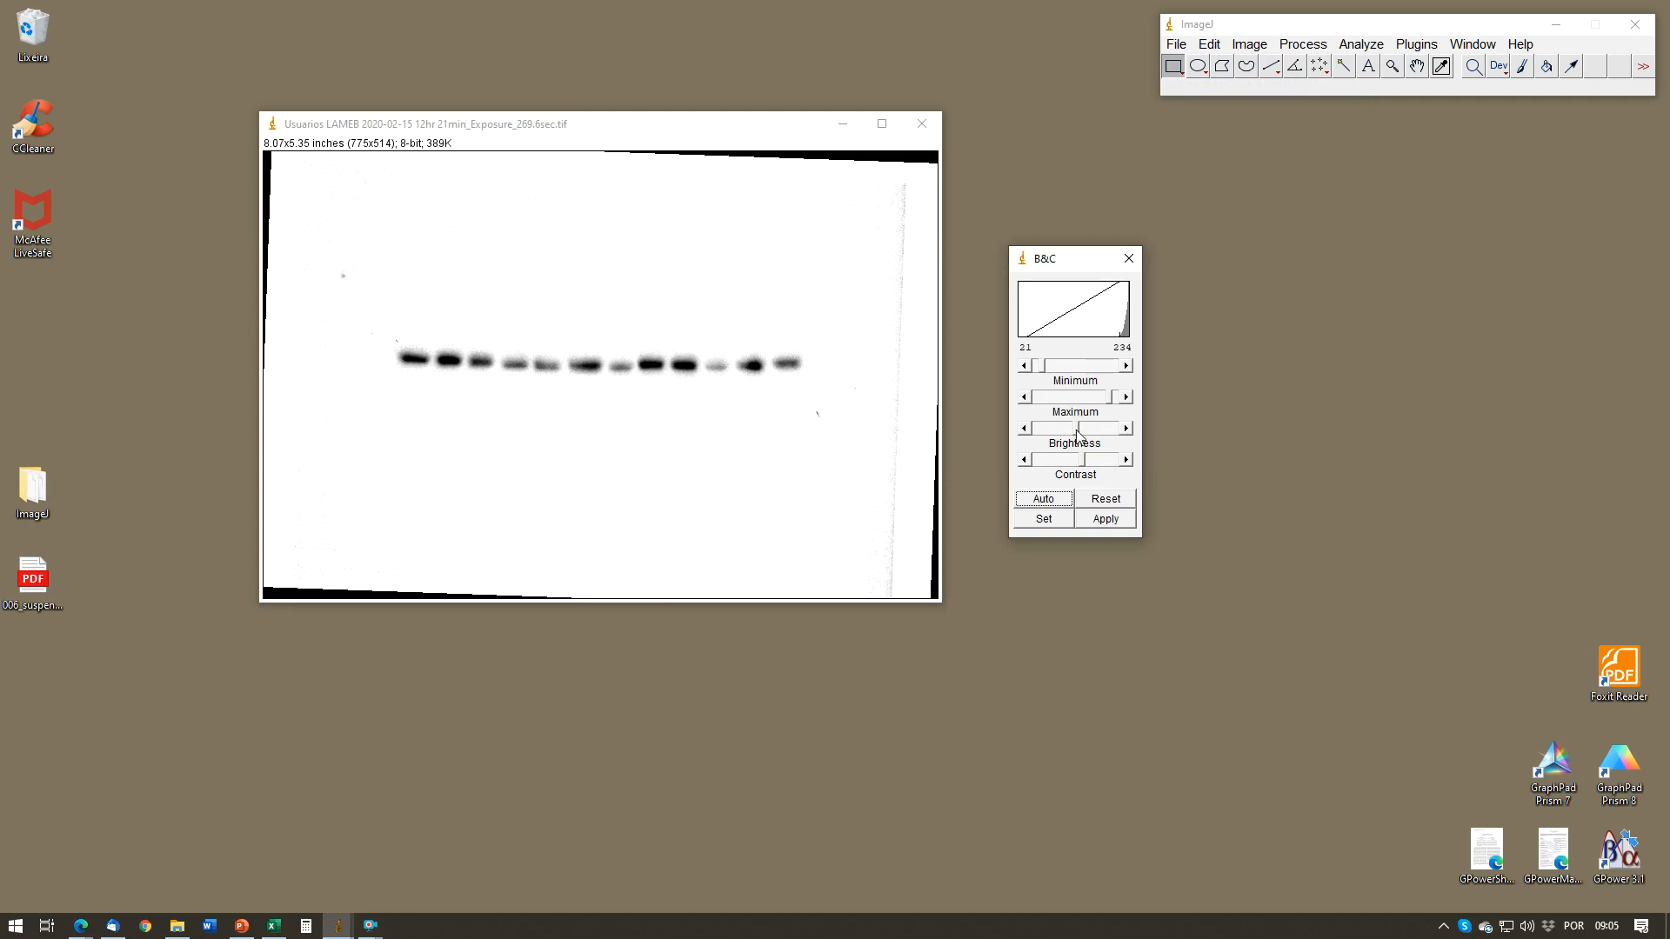
{"action": "left_click_drag", "start_coordinate": [1079, 430], "coordinate": [1078, 430]}
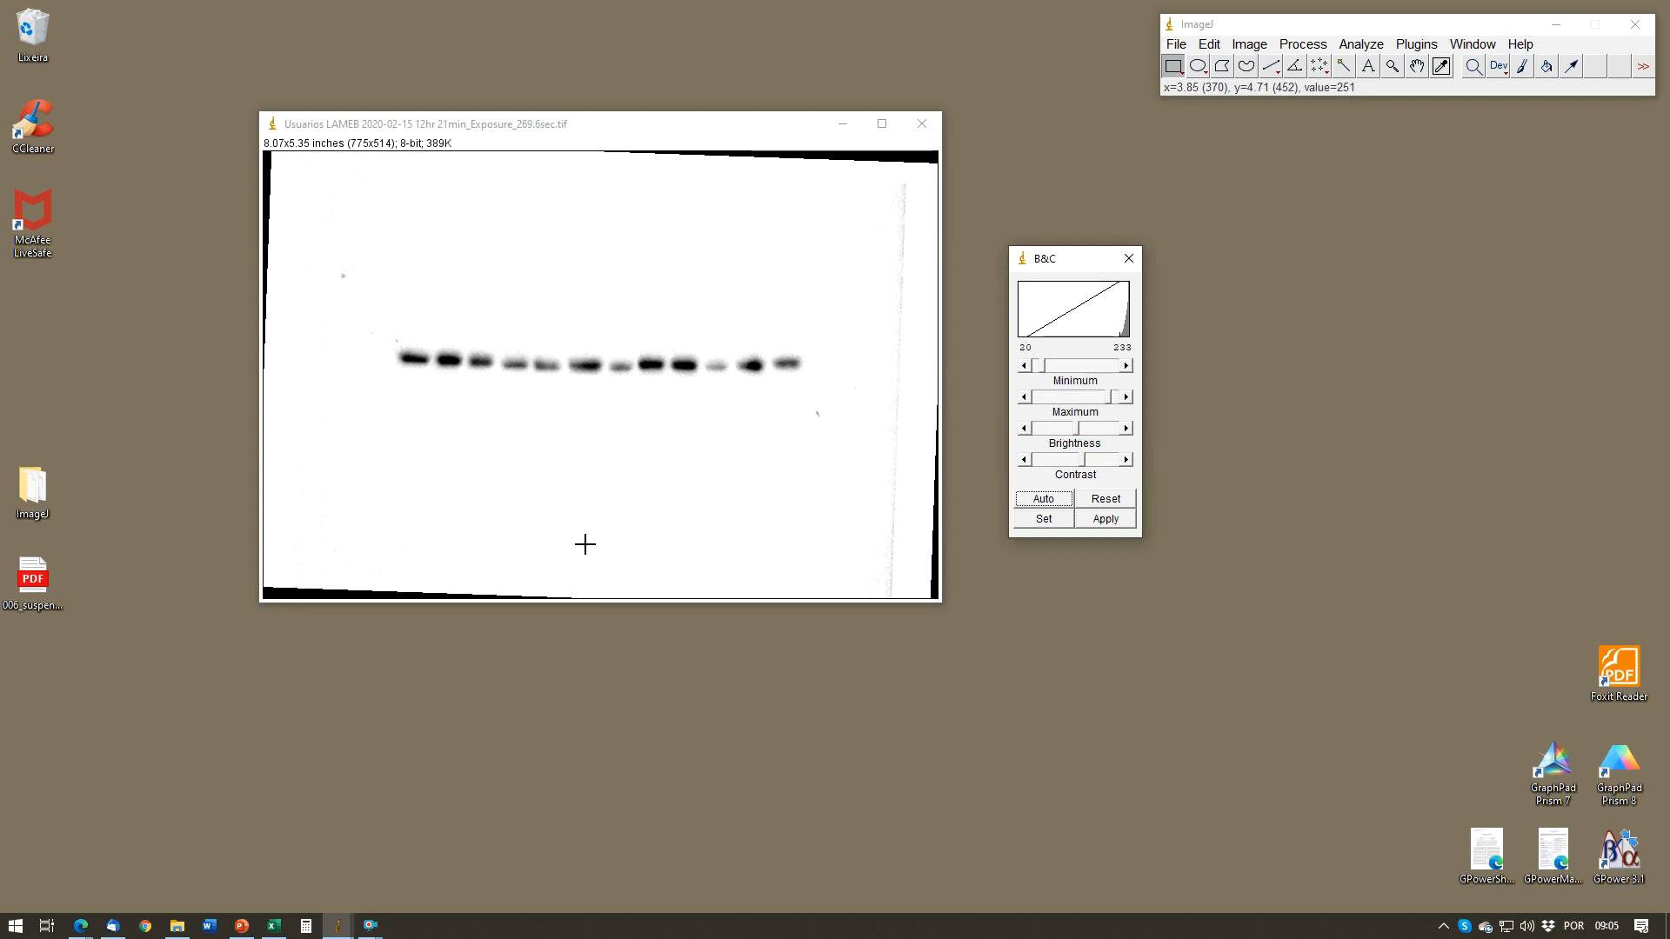
{"action": "left_click", "coordinate": [1093, 516]}
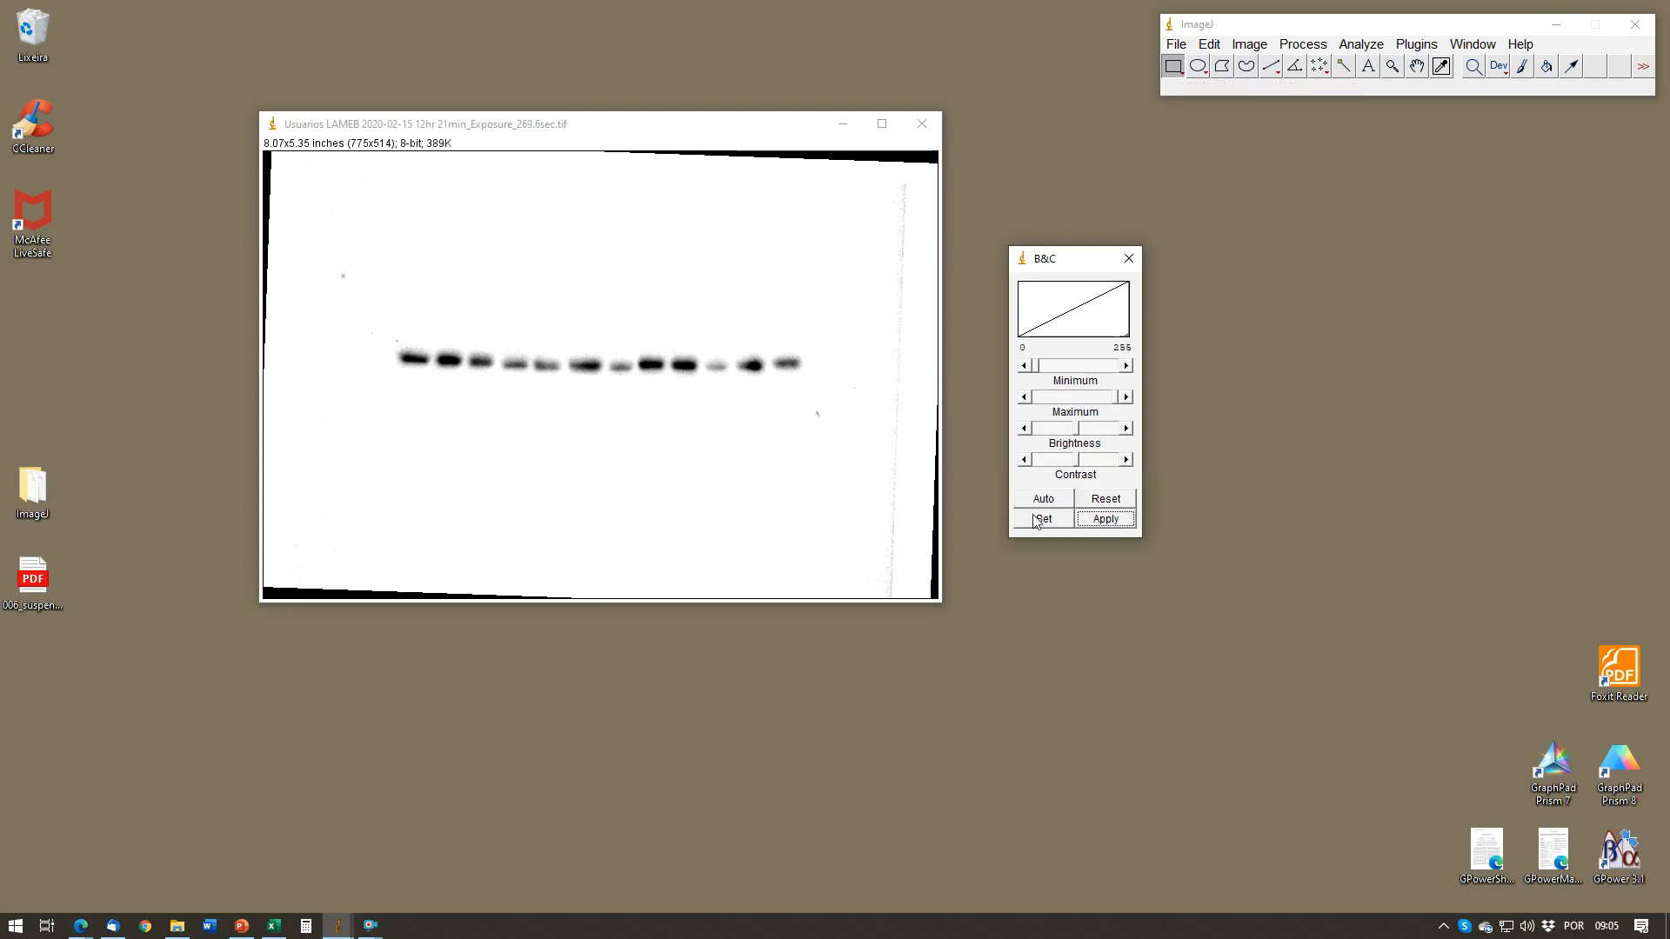
{"action": "left_click", "coordinate": [1129, 258]}
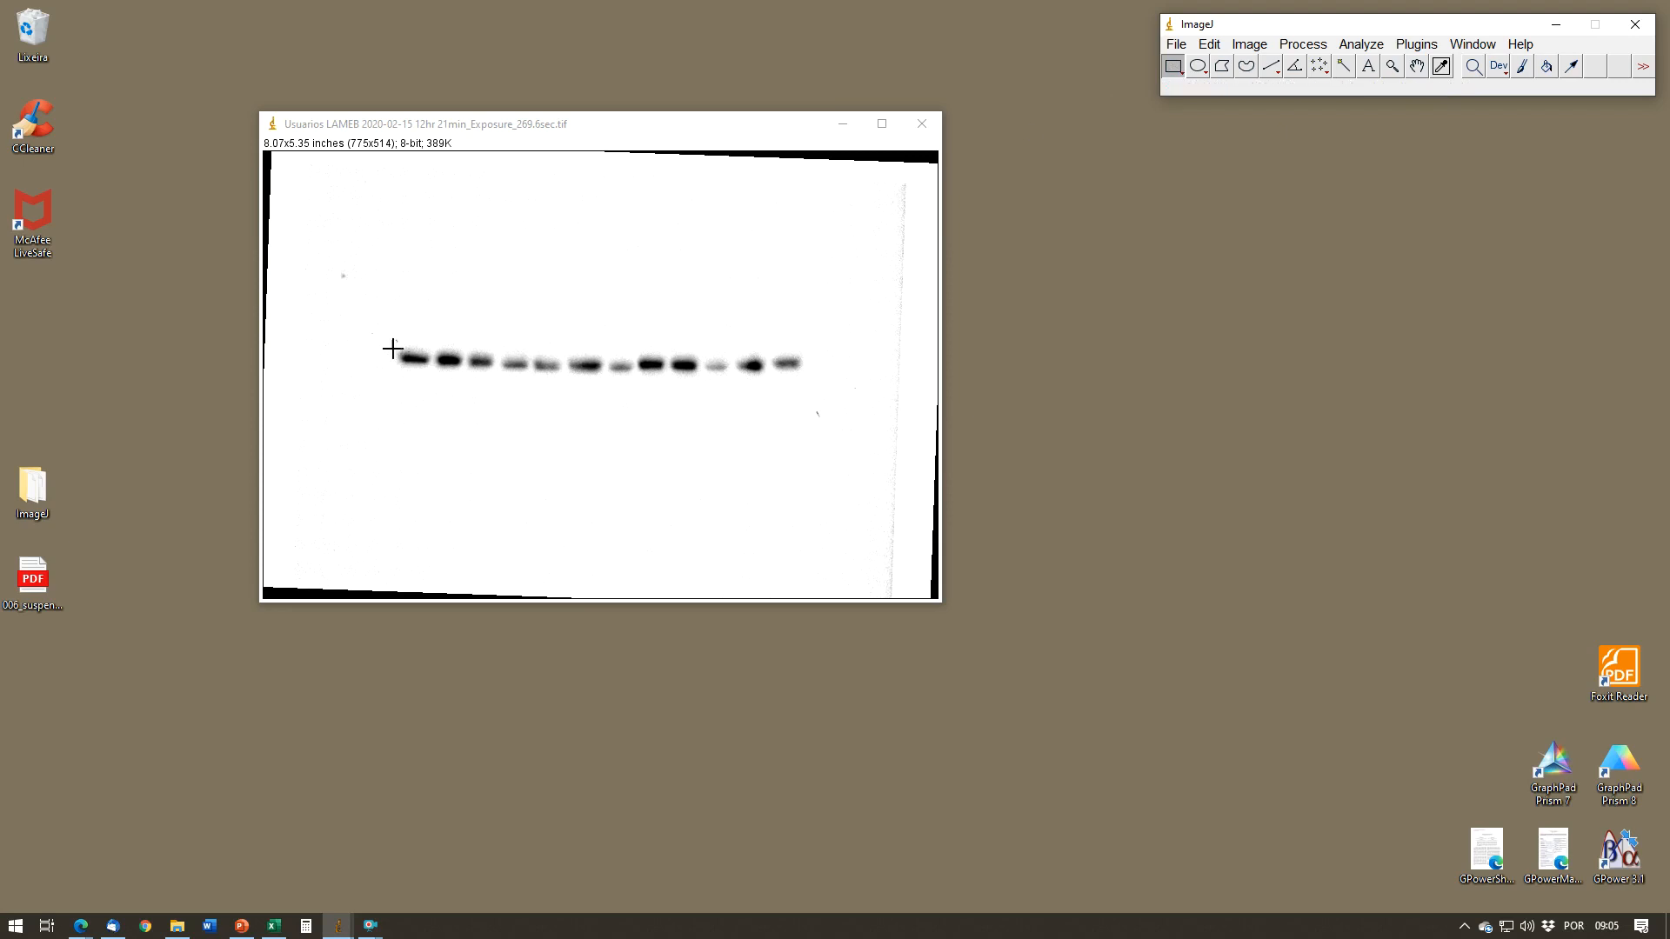
Step: Enclose the whole row of bands in a rectangular selection and set it as the first gel lane, accepting horizontal lanes
{"action": "left_click_drag", "start_coordinate": [387, 338], "coordinate": [808, 379]}
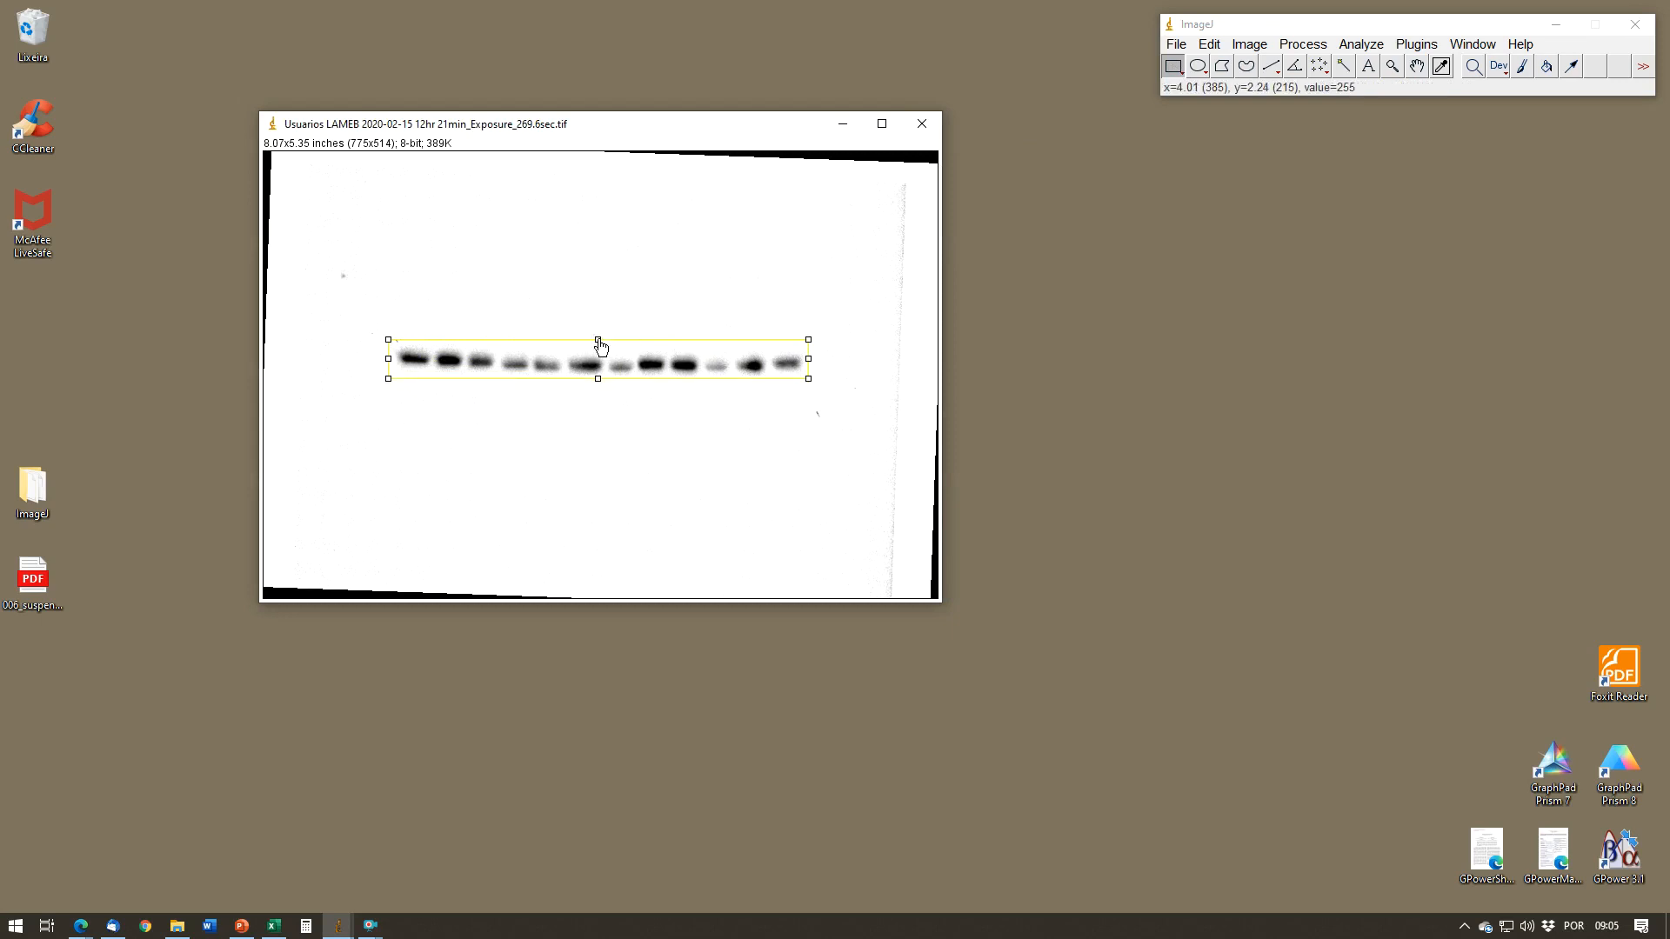
{"action": "left_click_drag", "start_coordinate": [600, 346], "coordinate": [603, 348]}
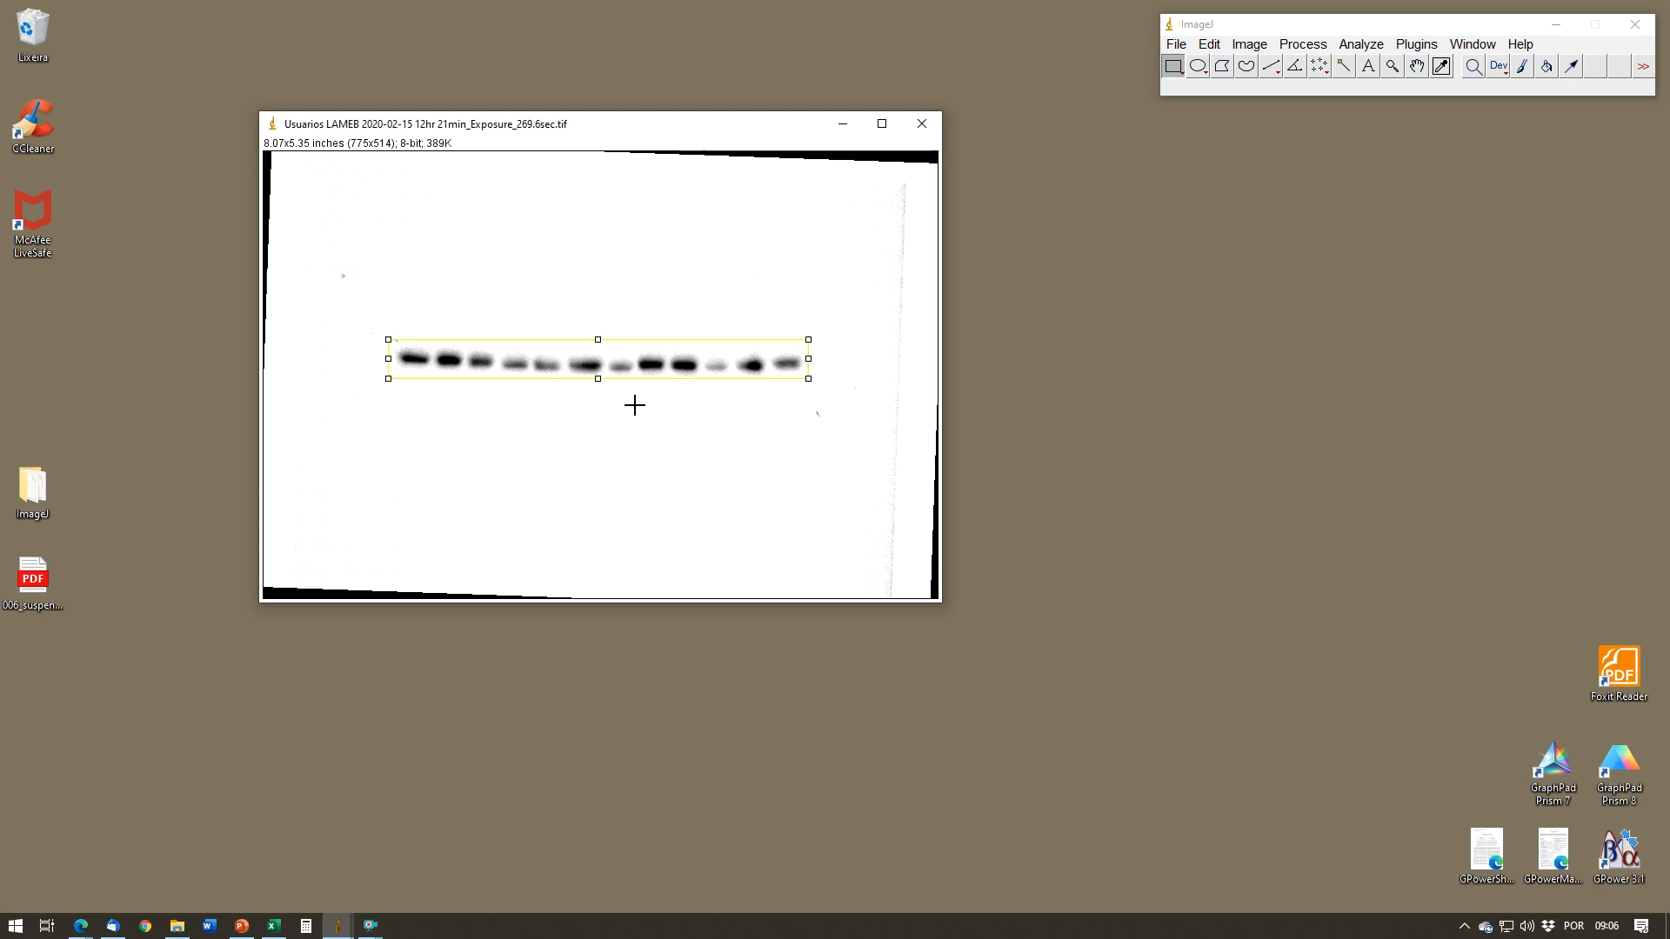
{"action": "left_click", "coordinate": [1361, 44]}
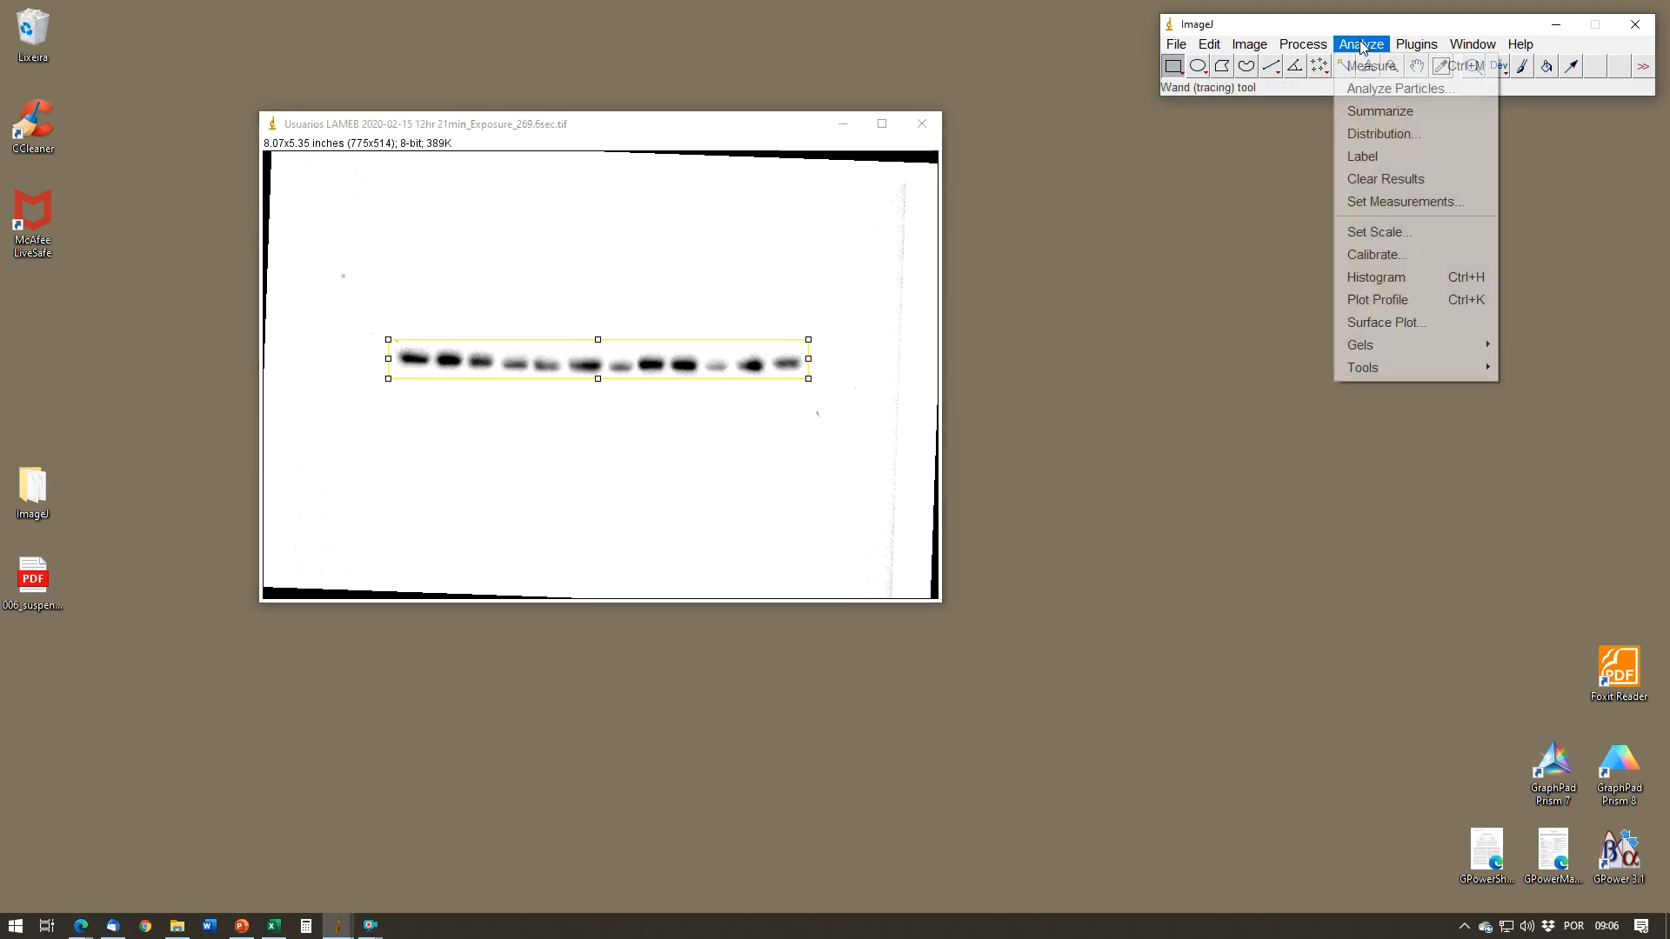
{"action": "mouse_move", "coordinate": [1378, 355]}
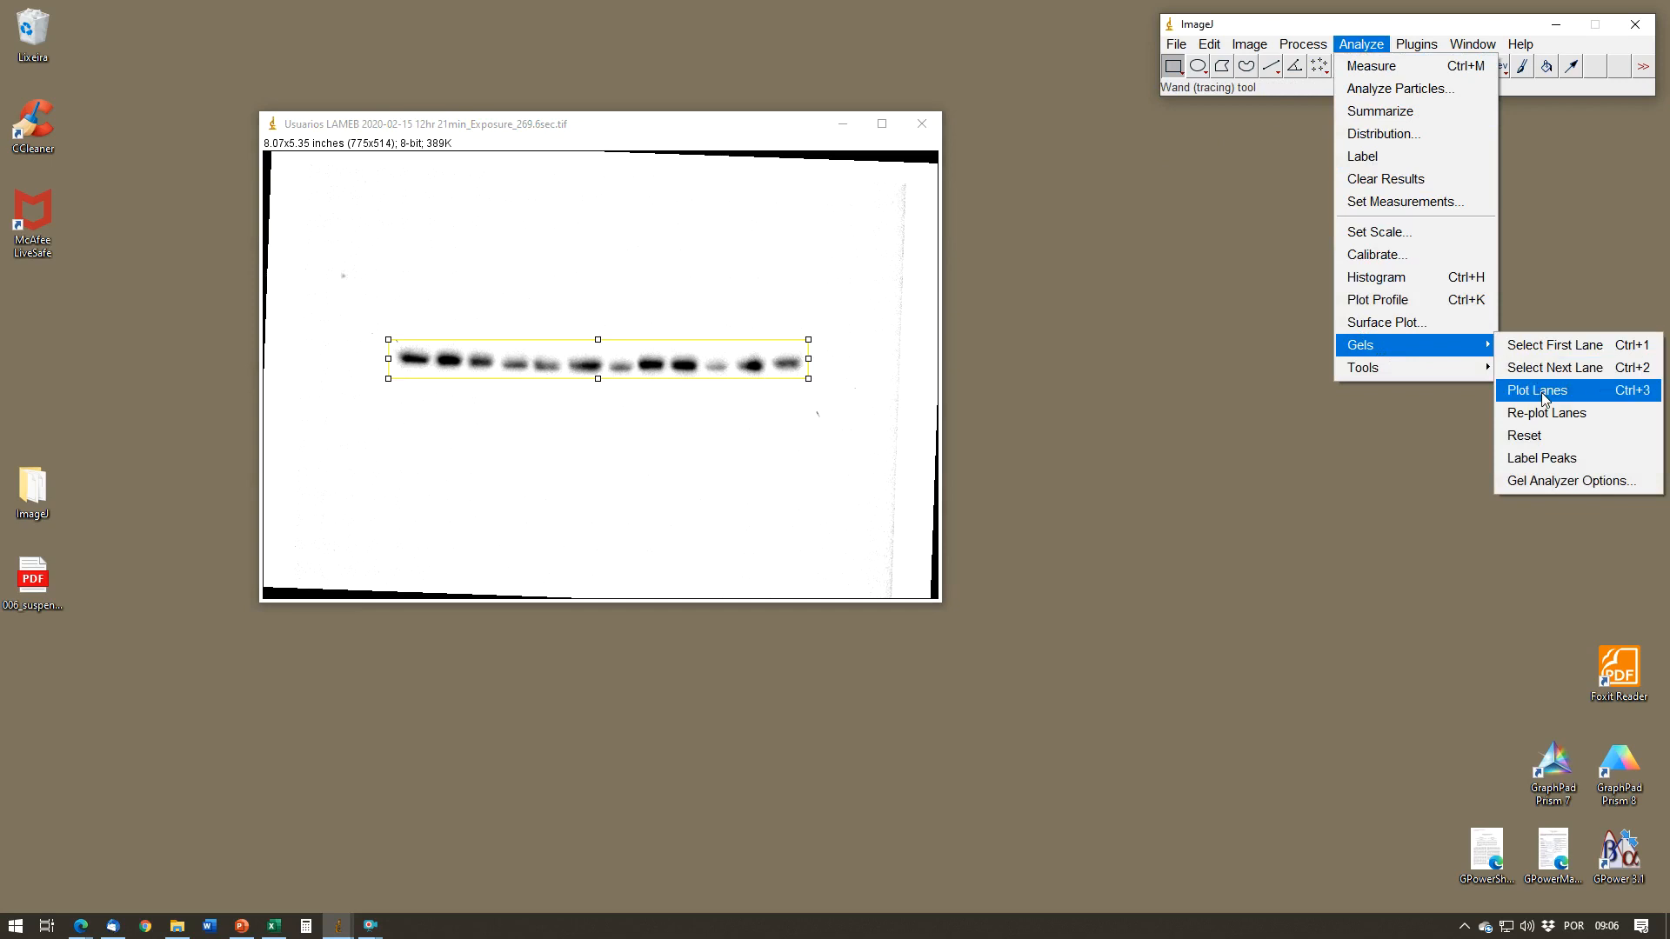
{"action": "left_click", "coordinate": [1553, 346]}
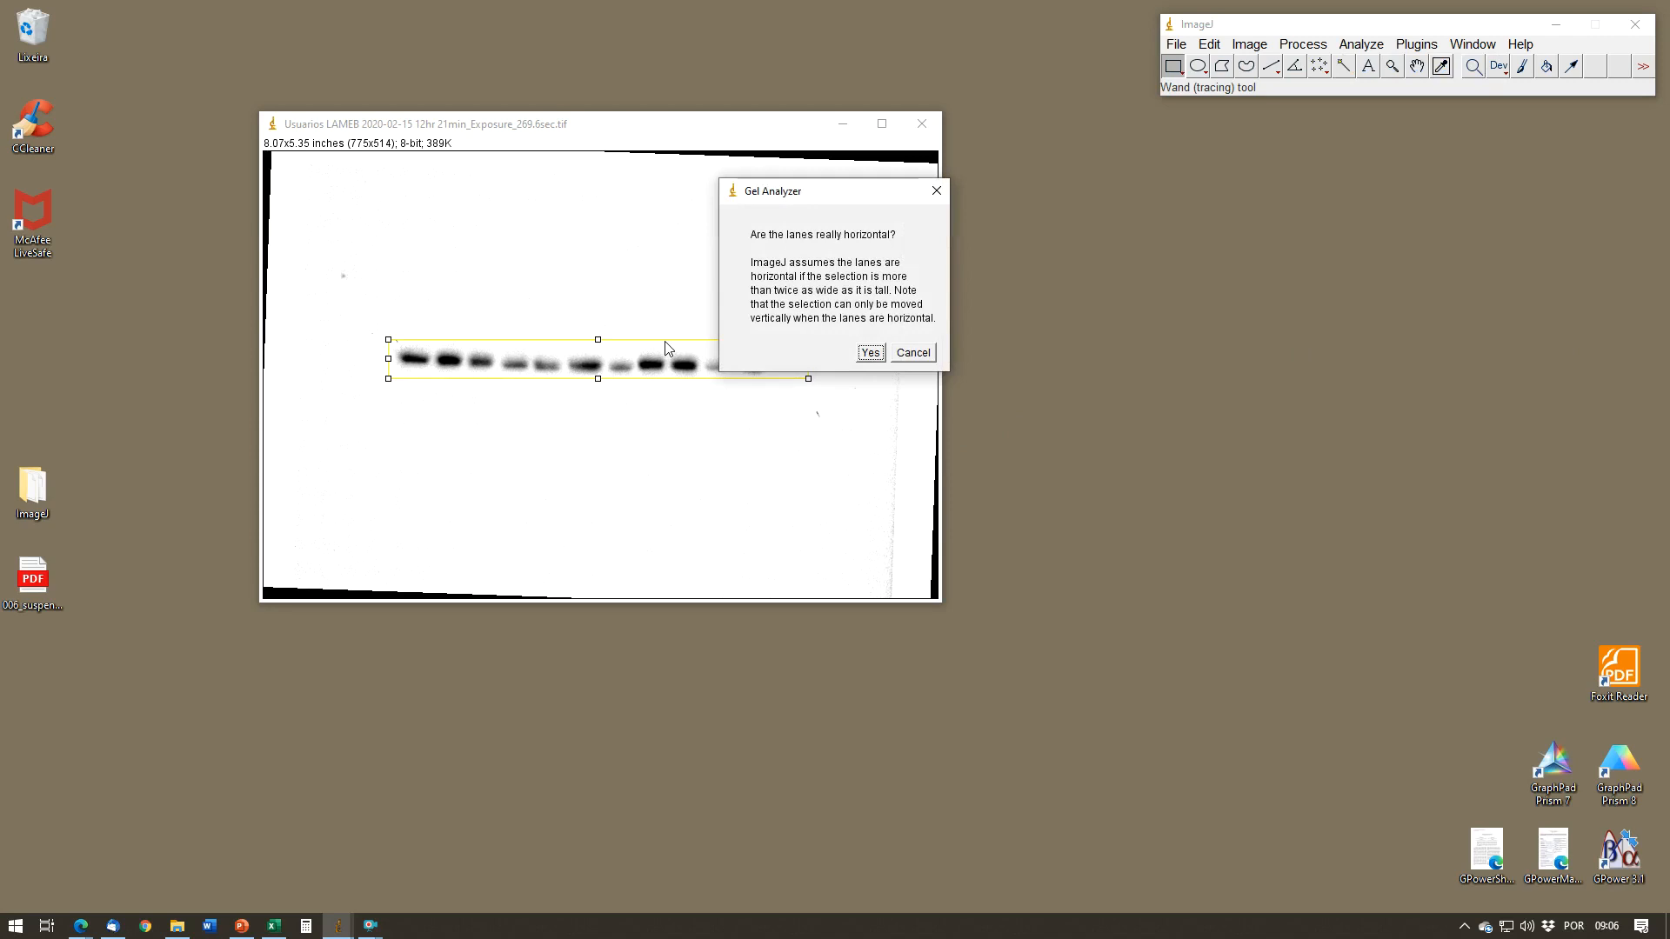
{"action": "left_click", "coordinate": [871, 354]}
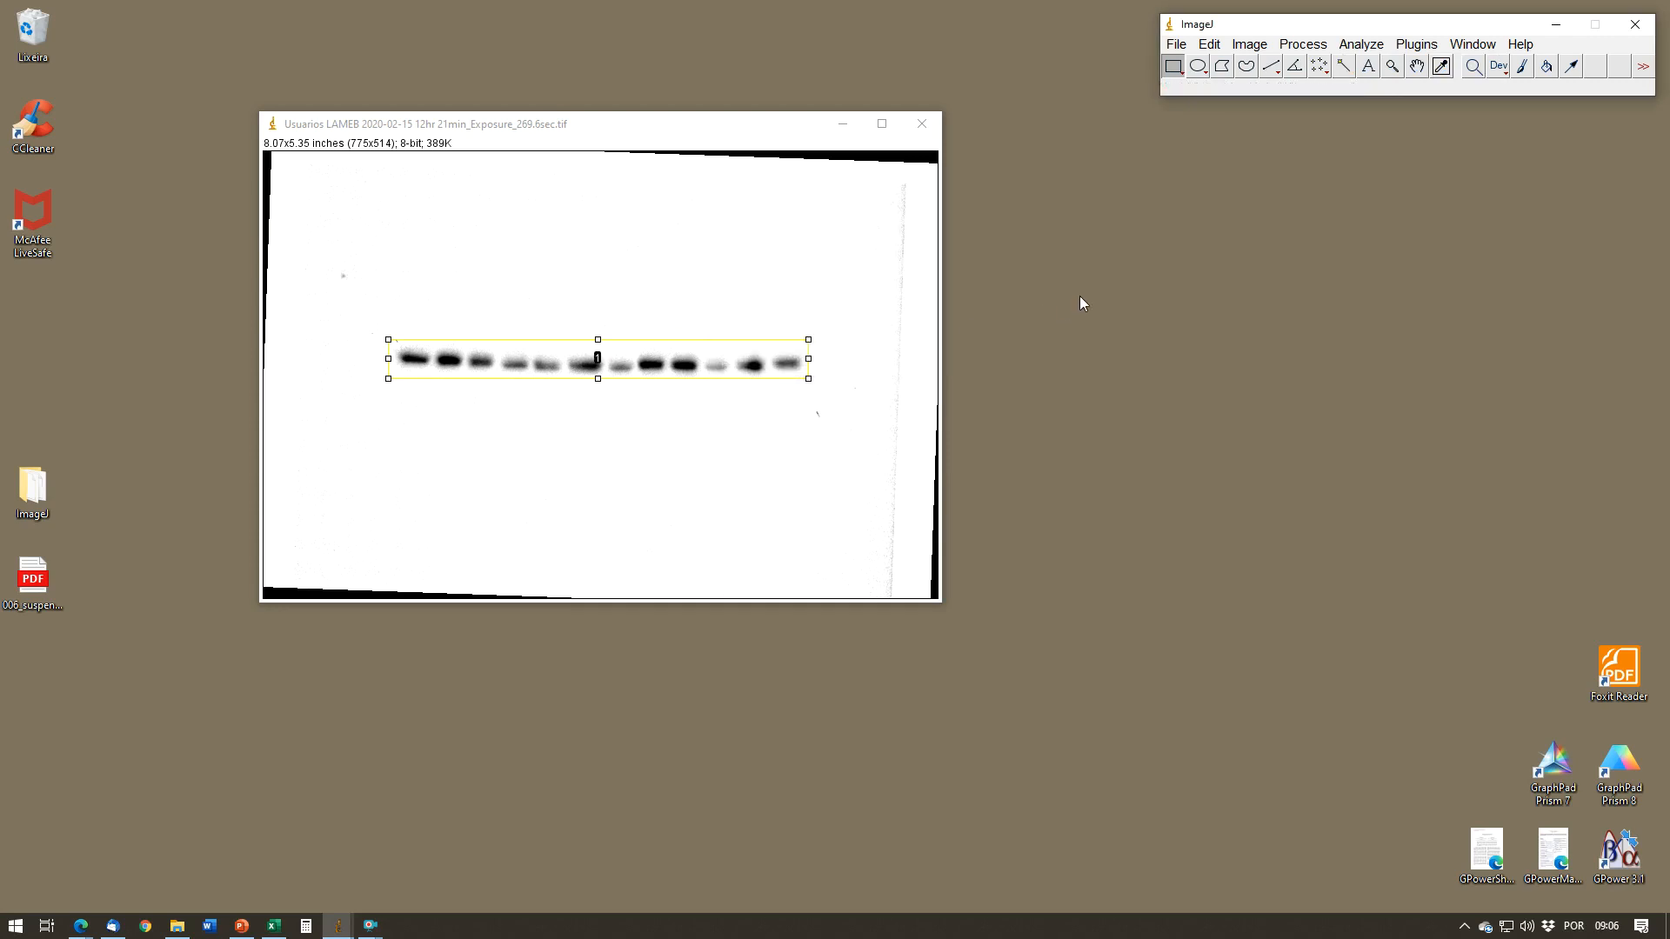
{"action": "left_click", "coordinate": [1361, 43]}
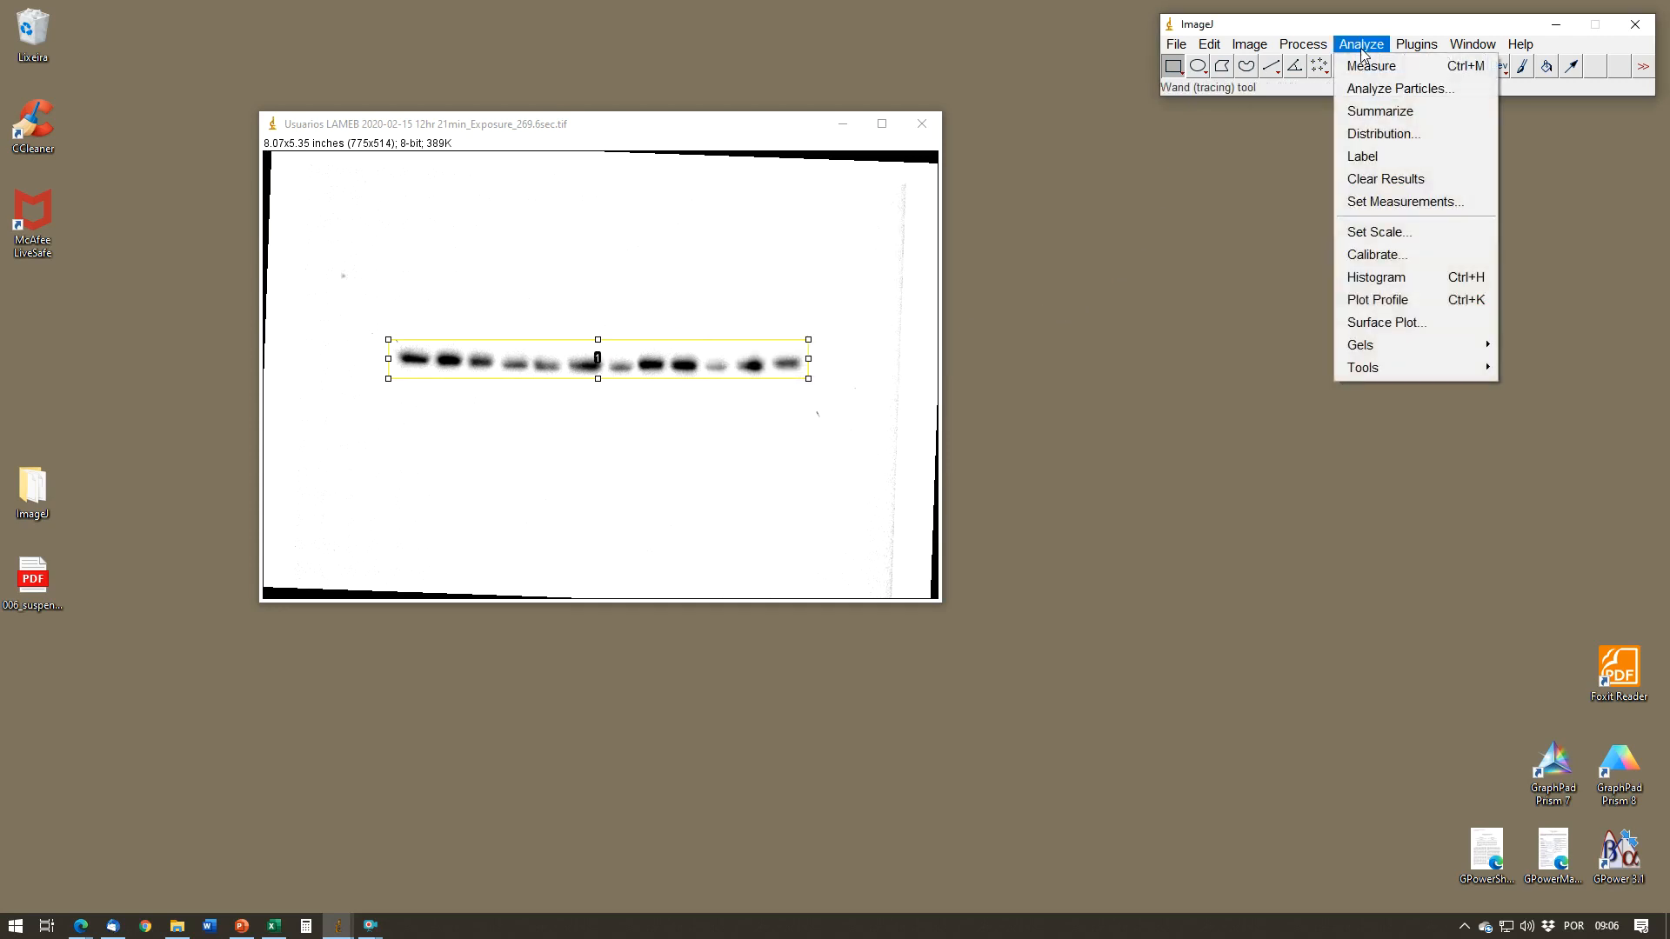
{"action": "mouse_move", "coordinate": [1451, 347]}
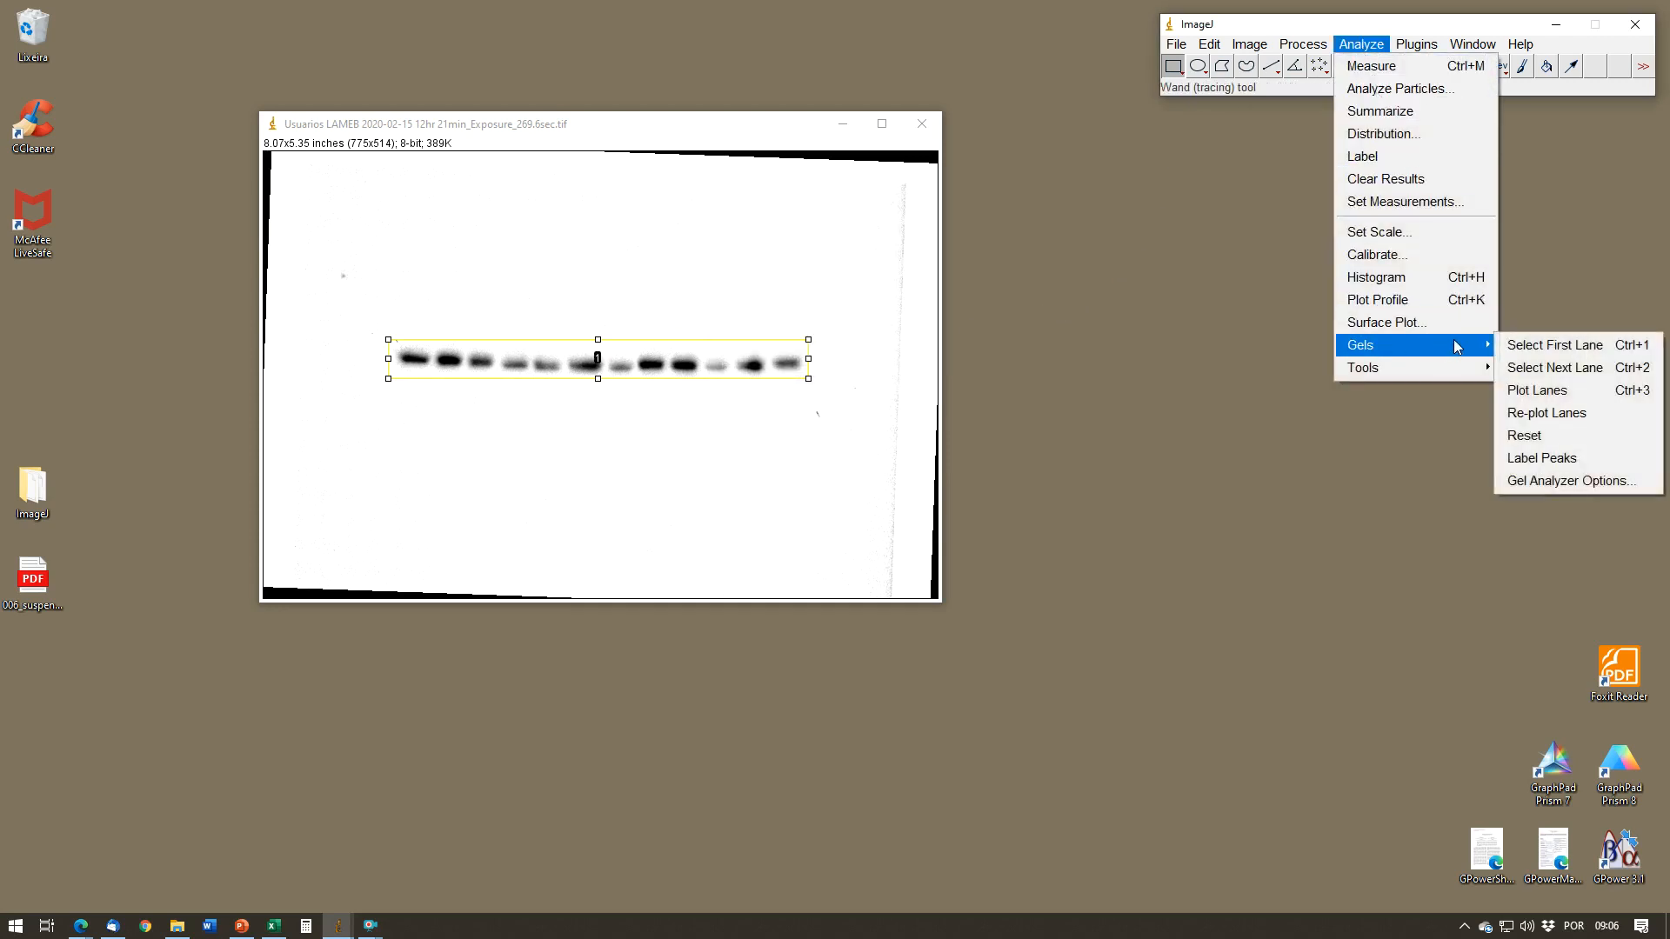
{"action": "left_click", "coordinate": [1548, 369]}
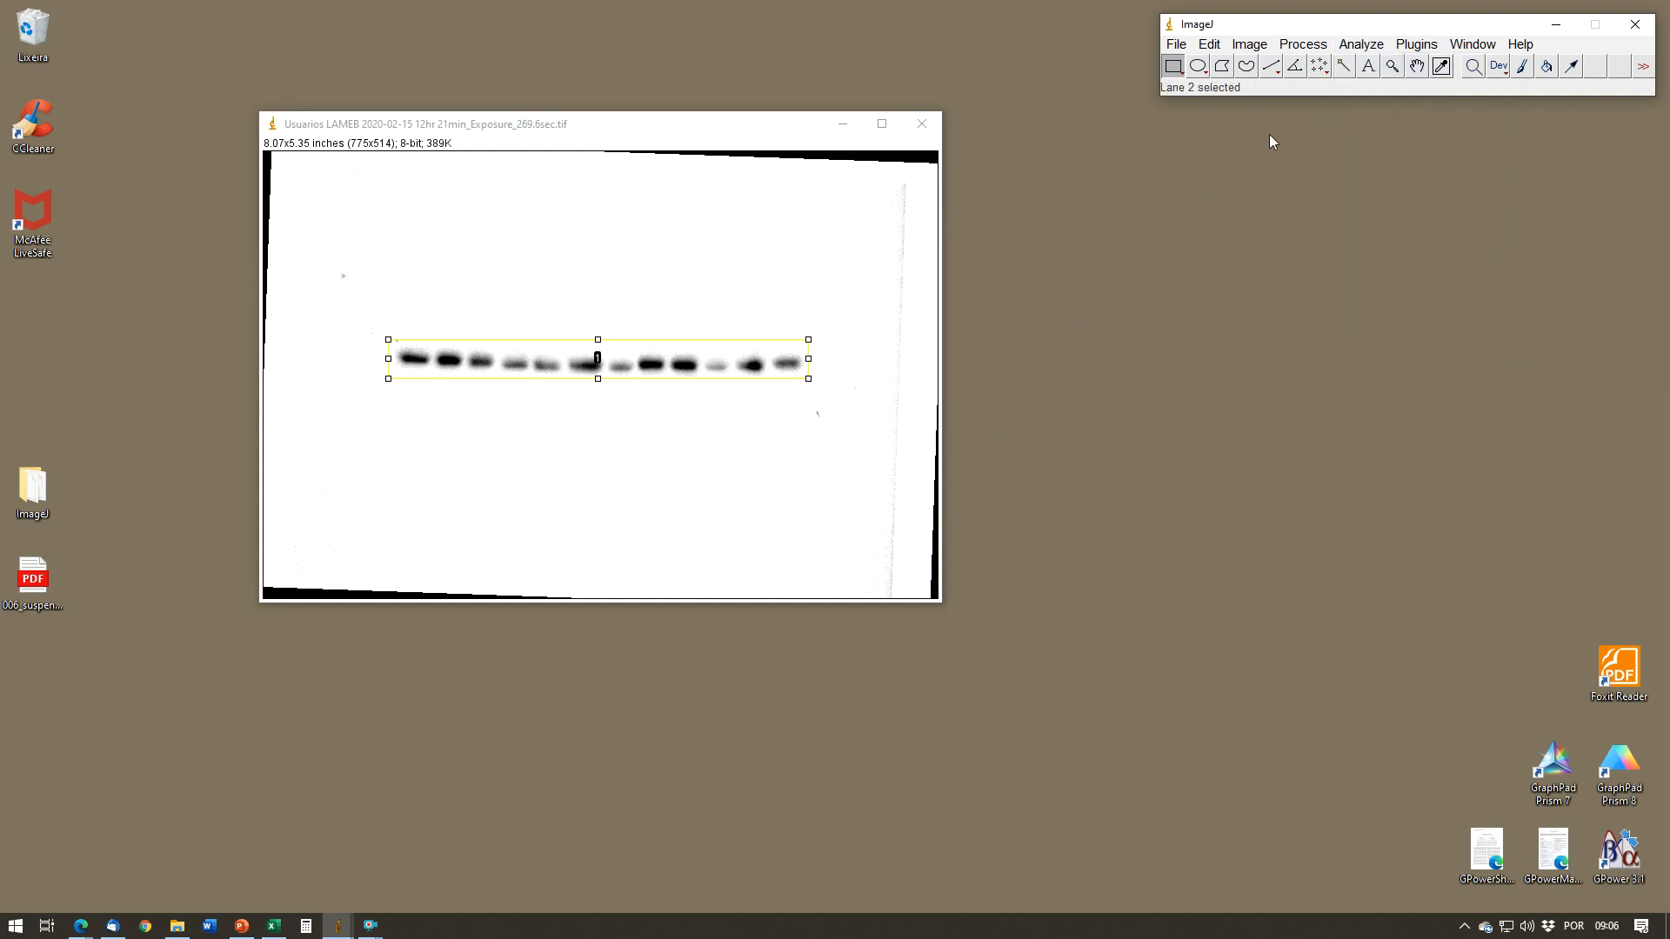
Step: Plot the selected lane's intensity profile and place the plot window beside the blot image
{"action": "left_click", "coordinate": [1362, 45]}
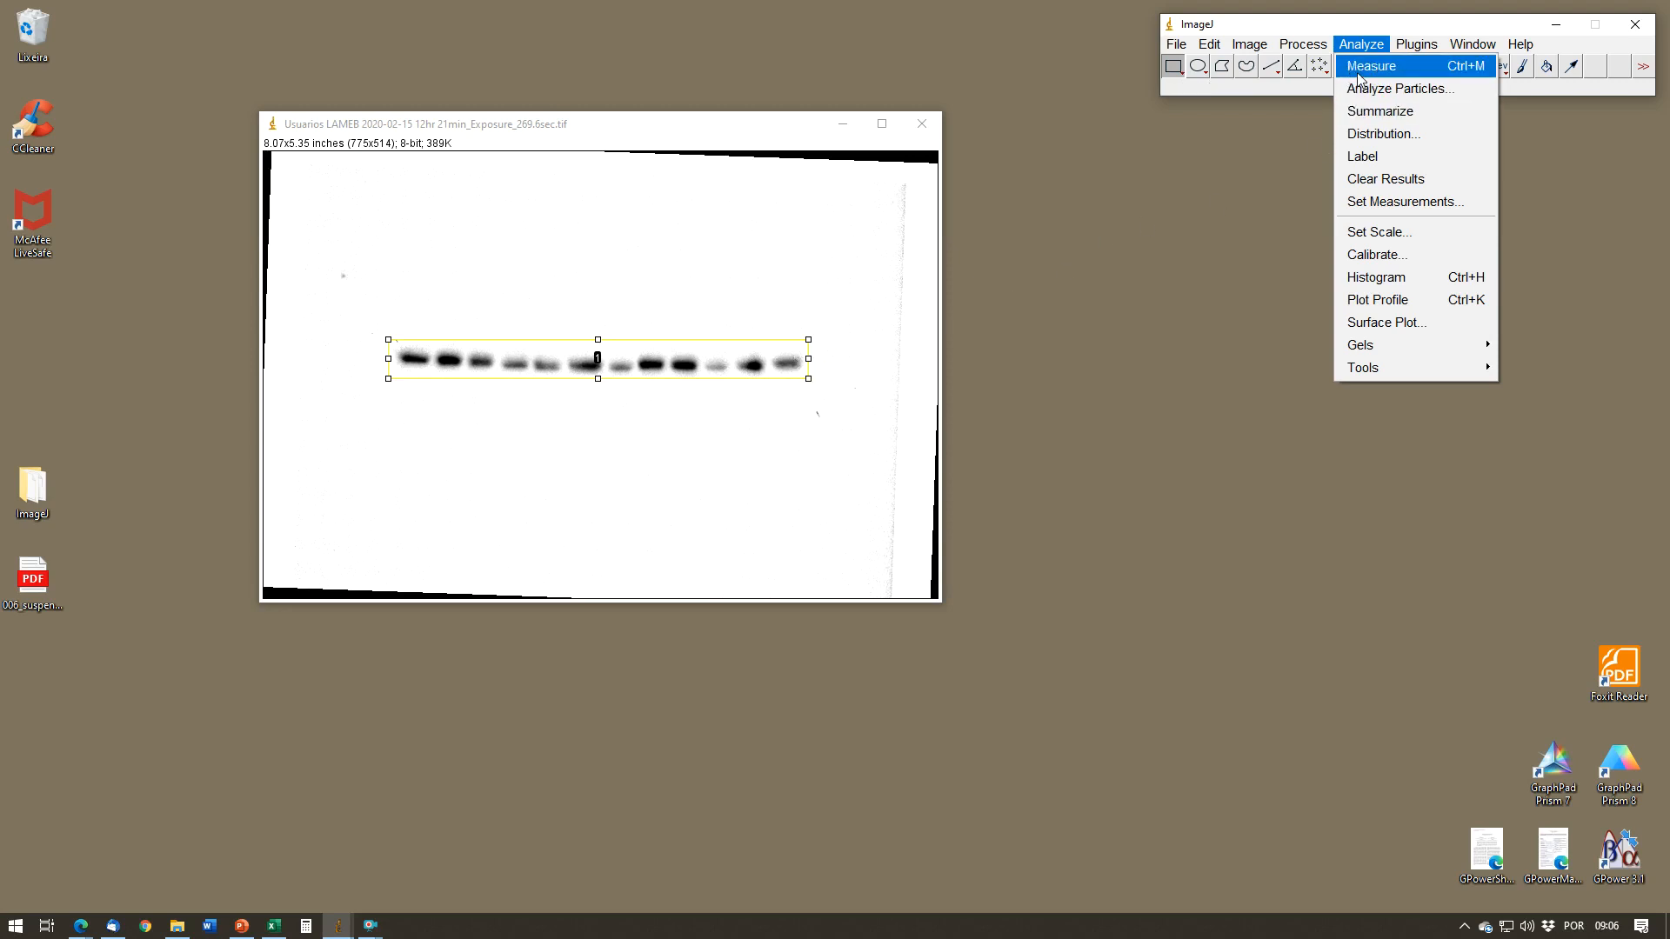
{"action": "mouse_move", "coordinate": [1448, 348]}
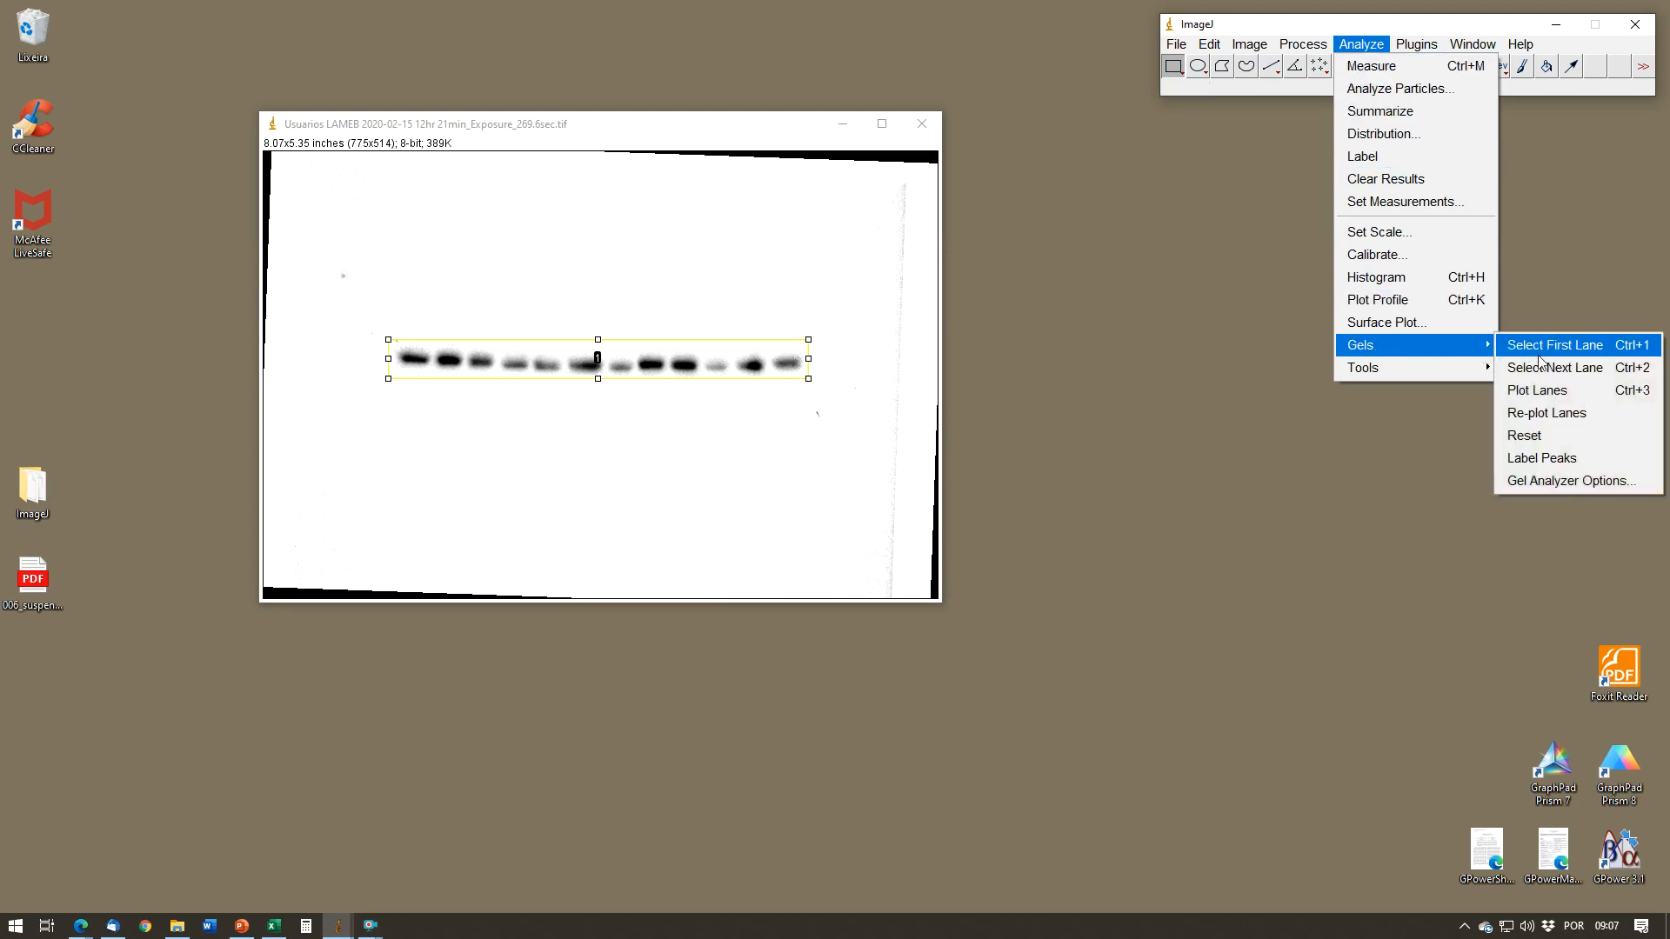
{"action": "left_click", "coordinate": [1557, 390]}
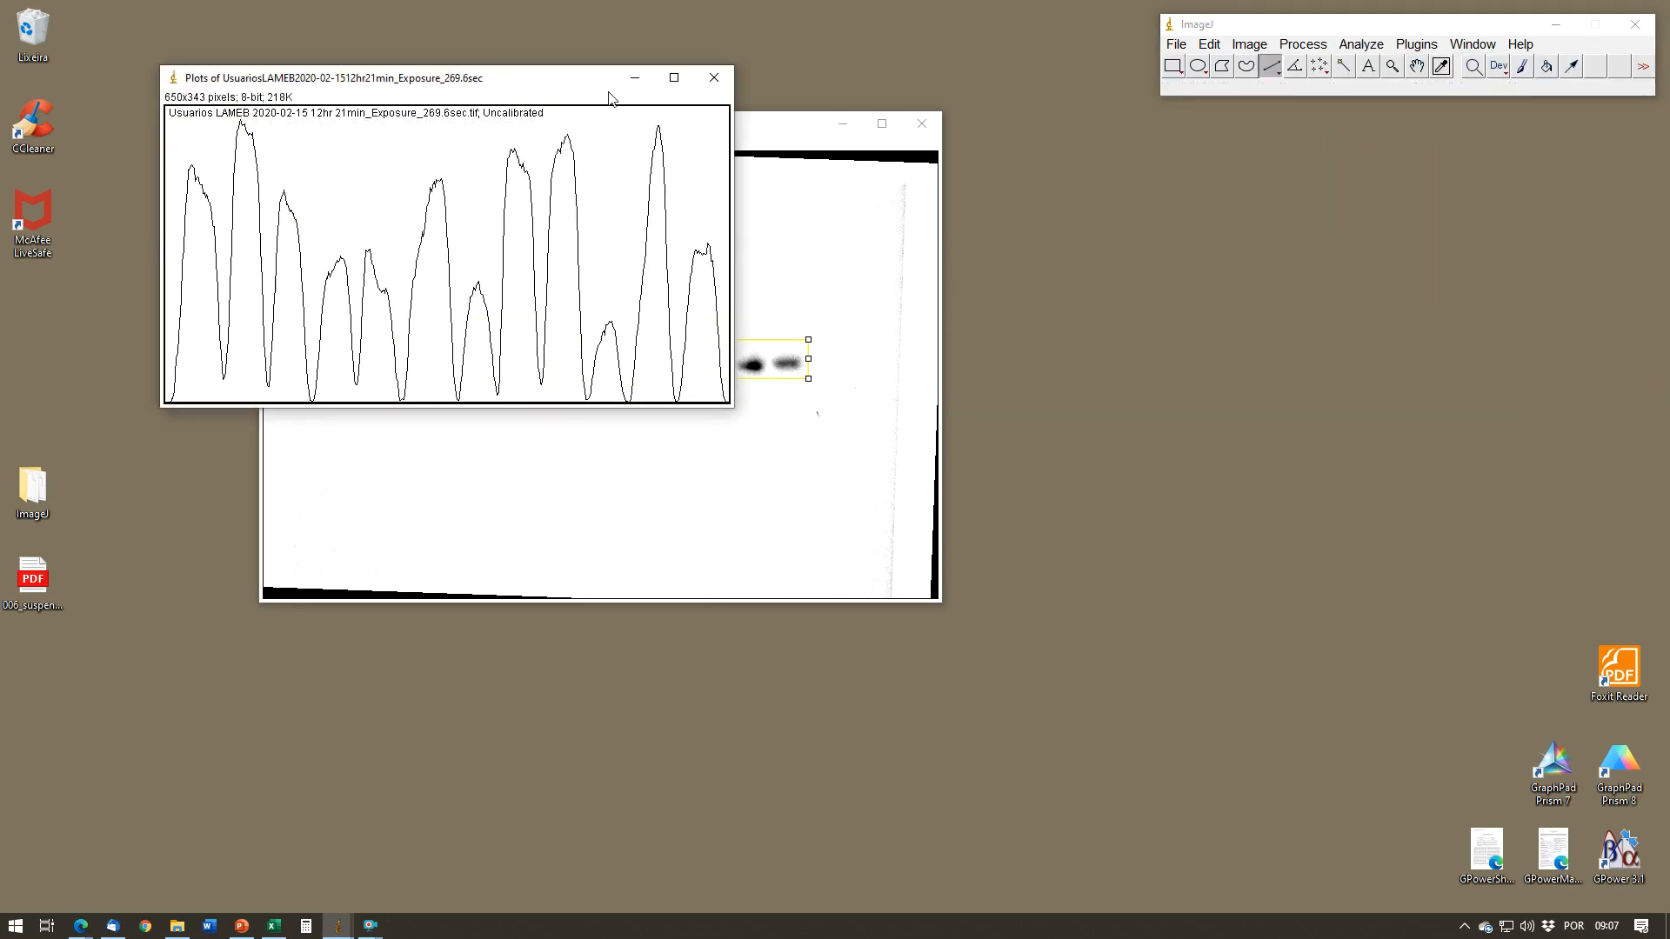
{"action": "left_click_drag", "start_coordinate": [598, 69], "coordinate": [1368, 201]}
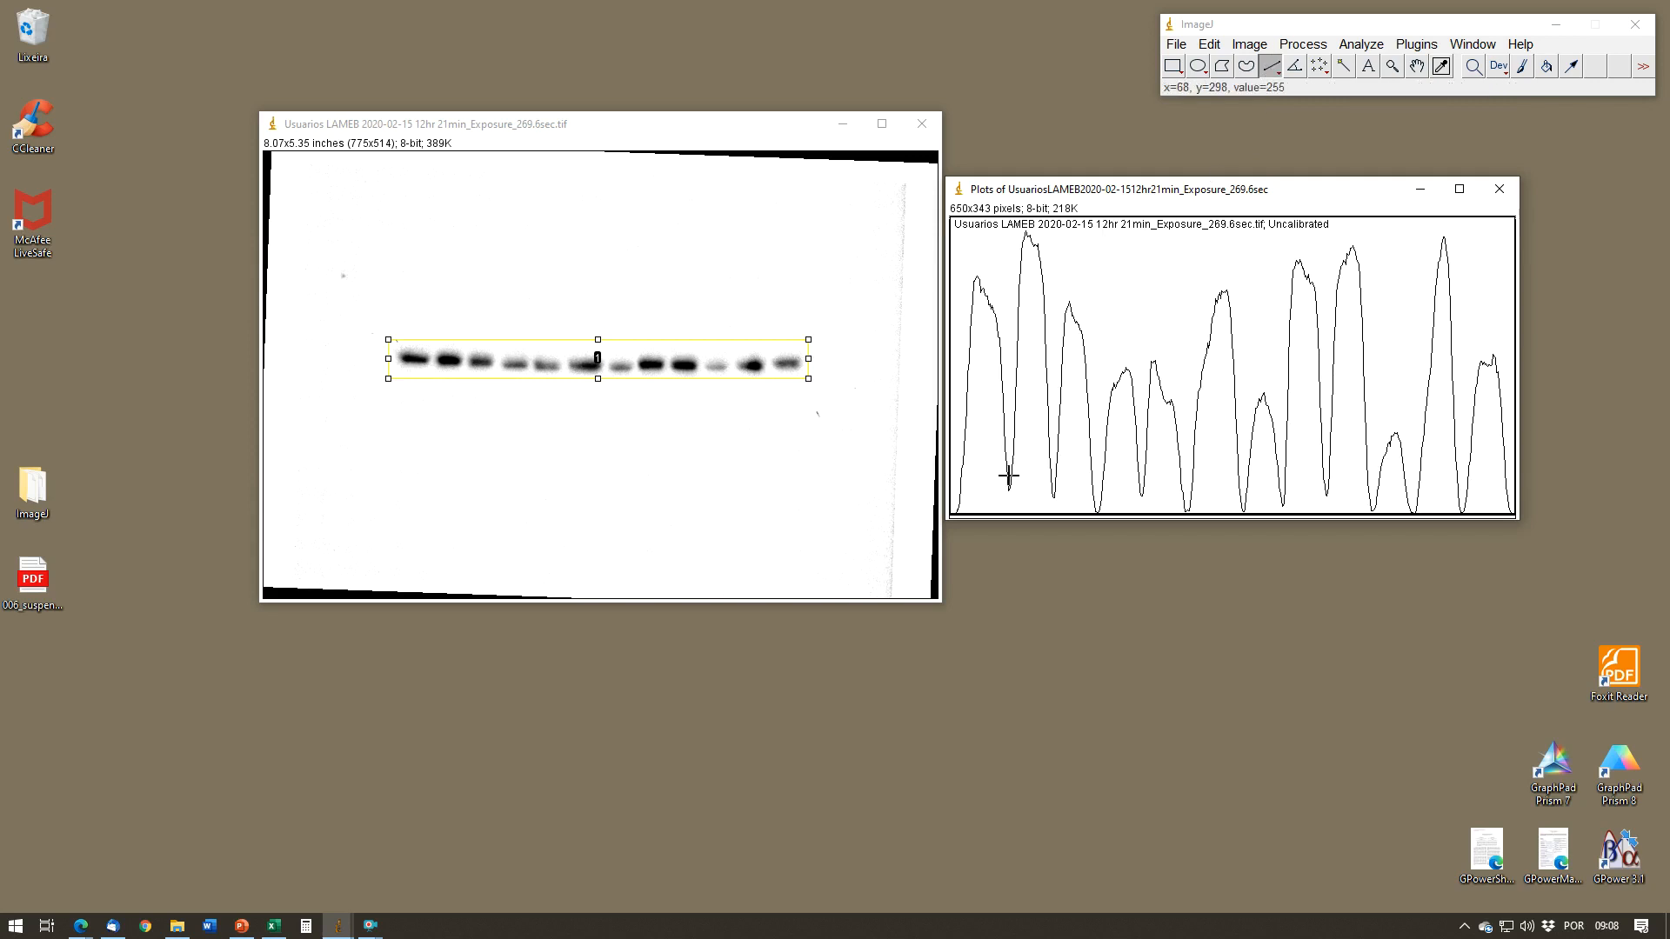
Step: Close off the peaks in the lane plot with short straight vertical lines from the valleys and outer ends to the baseline
{"action": "left_click_drag", "start_coordinate": [1009, 476], "coordinate": [1009, 522]}
{"action": "left_click_drag", "start_coordinate": [1189, 500], "coordinate": [1190, 520]}
{"action": "mouse_move", "coordinate": [1241, 497]}
{"action": "left_mouse_down"}
{"action": "mouse_move", "coordinate": [1283, 519]}
{"action": "mouse_move", "coordinate": [1324, 496]}
{"action": "mouse_move", "coordinate": [1327, 514]}
{"action": "mouse_move", "coordinate": [1371, 522]}
{"action": "left_mouse_up"}
{"action": "left_click_drag", "start_coordinate": [1511, 503], "coordinate": [1510, 516]}
{"action": "left_click_drag", "start_coordinate": [956, 505], "coordinate": [961, 516]}
Step: Measure the area of all twelve peaks in order with the Wand tool, placing the Results window below the plot
{"action": "left_click", "coordinate": [1344, 66]}
{"action": "left_click", "coordinate": [985, 443]}
{"action": "left_click_drag", "start_coordinate": [1109, 185], "coordinate": [1068, 546]}
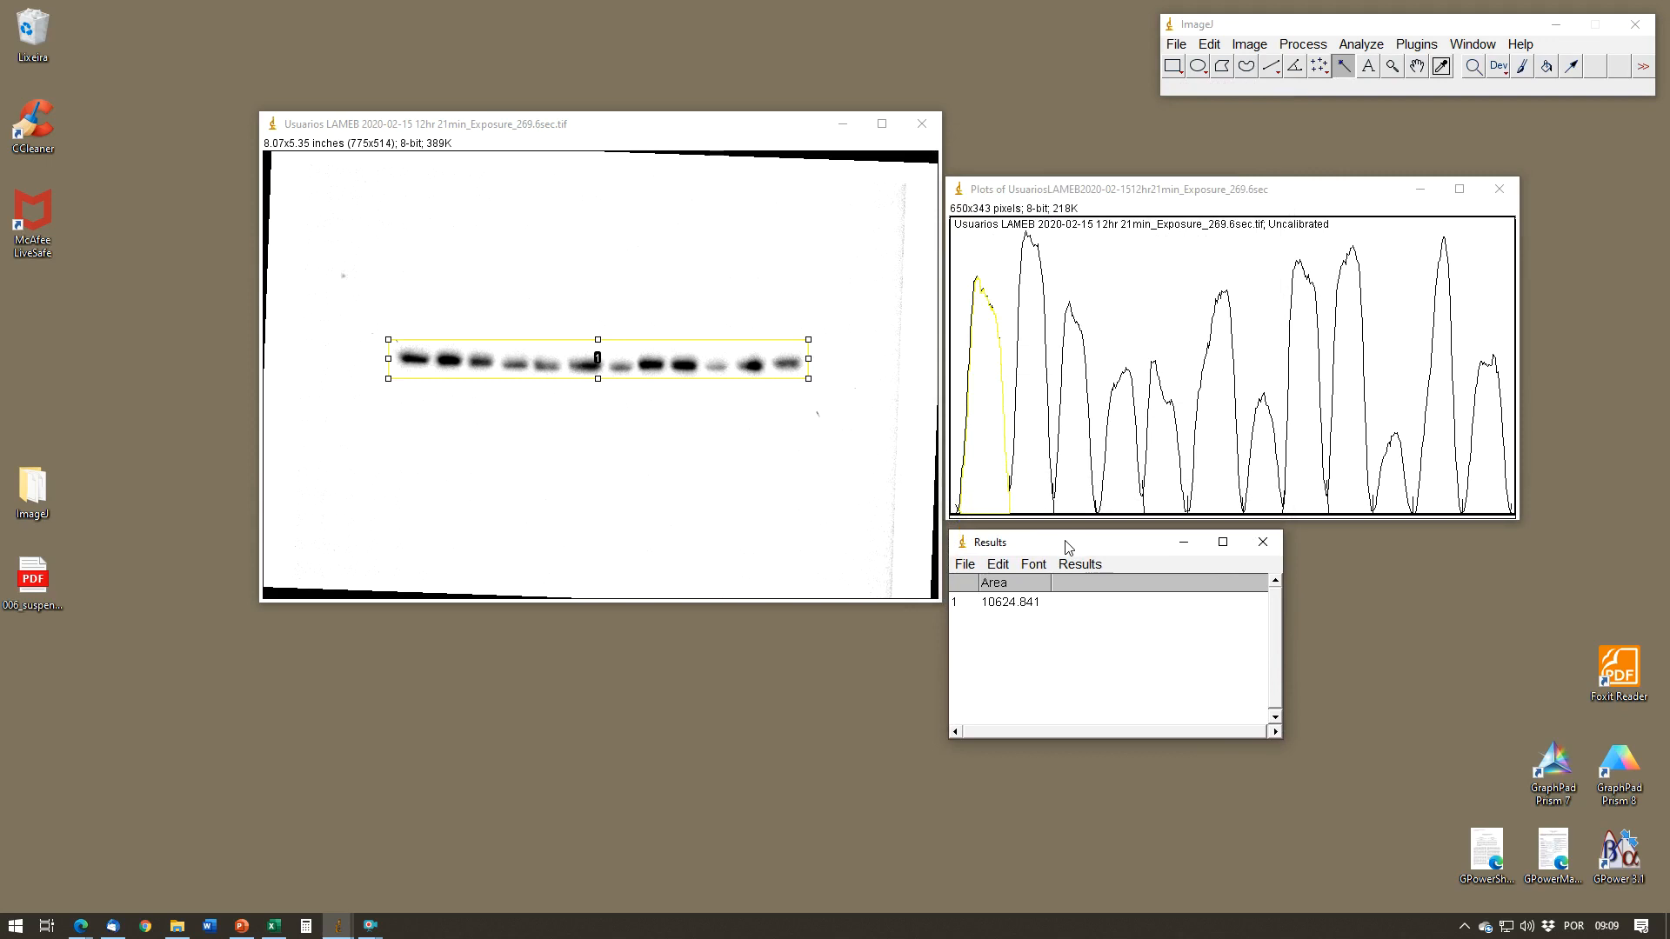
{"action": "left_click", "coordinate": [1037, 480]}
{"action": "left_click", "coordinate": [1071, 481]}
{"action": "left_click", "coordinate": [1120, 483]}
{"action": "left_click", "coordinate": [1161, 481]}
{"action": "left_click", "coordinate": [1232, 485]}
{"action": "left_click", "coordinate": [1259, 484]}
{"action": "left_click", "coordinate": [1315, 484]}
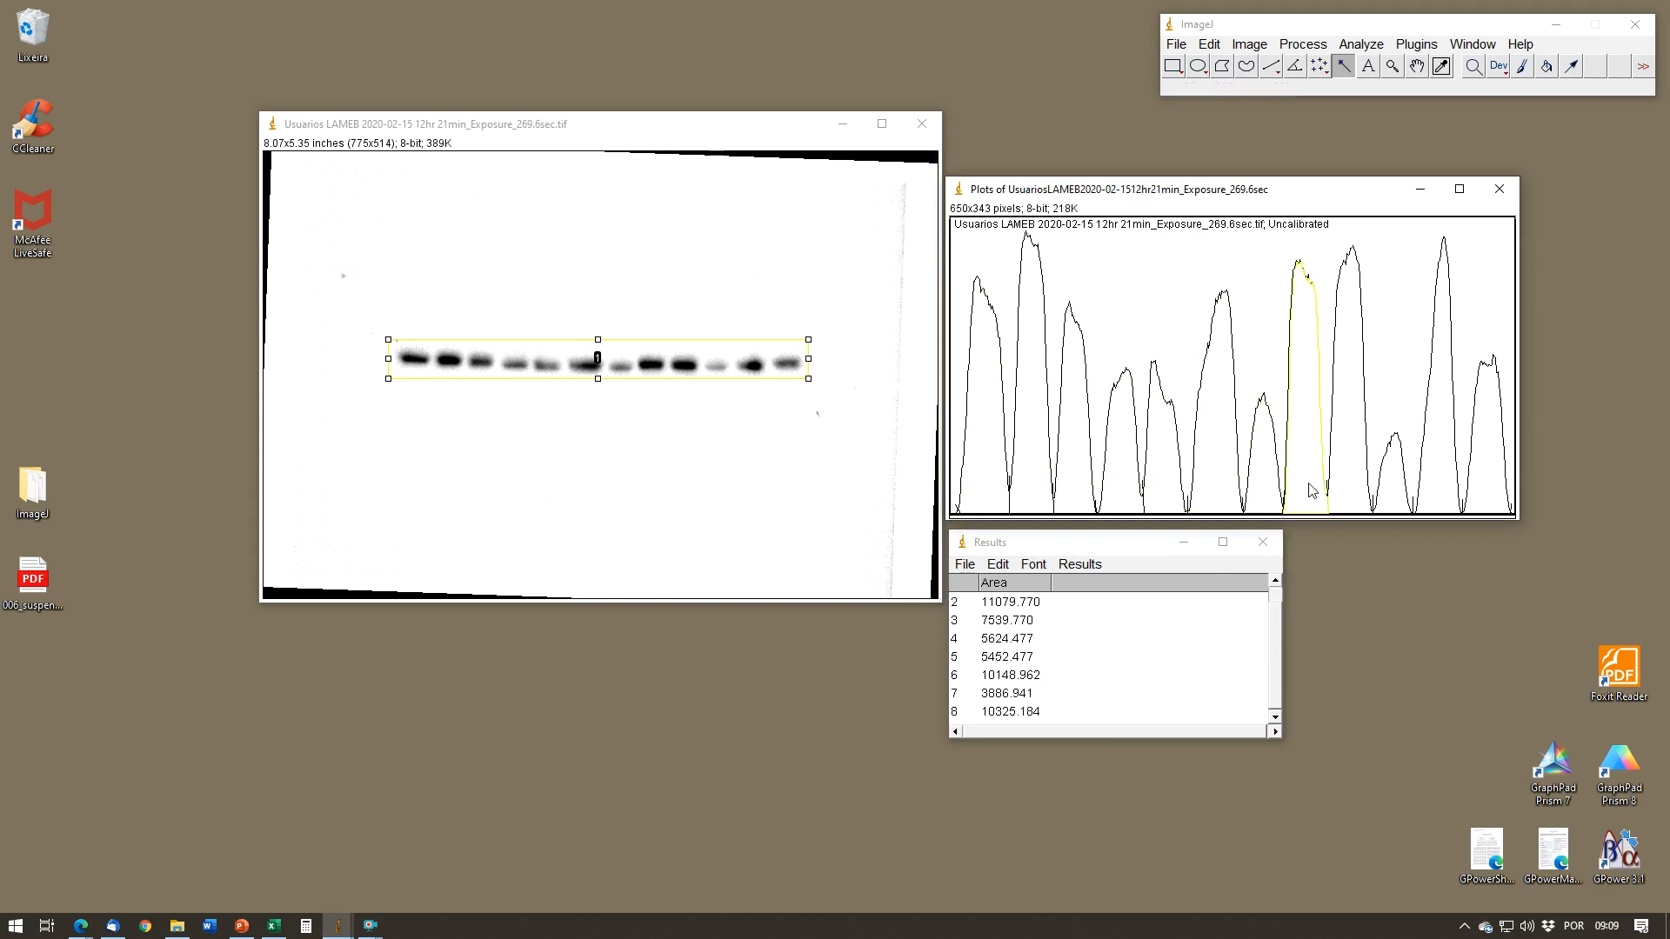
{"action": "left_click", "coordinate": [1350, 471]}
{"action": "left_click", "coordinate": [1388, 484]}
{"action": "left_click", "coordinate": [1441, 474]}
{"action": "left_click", "coordinate": [1483, 474]}
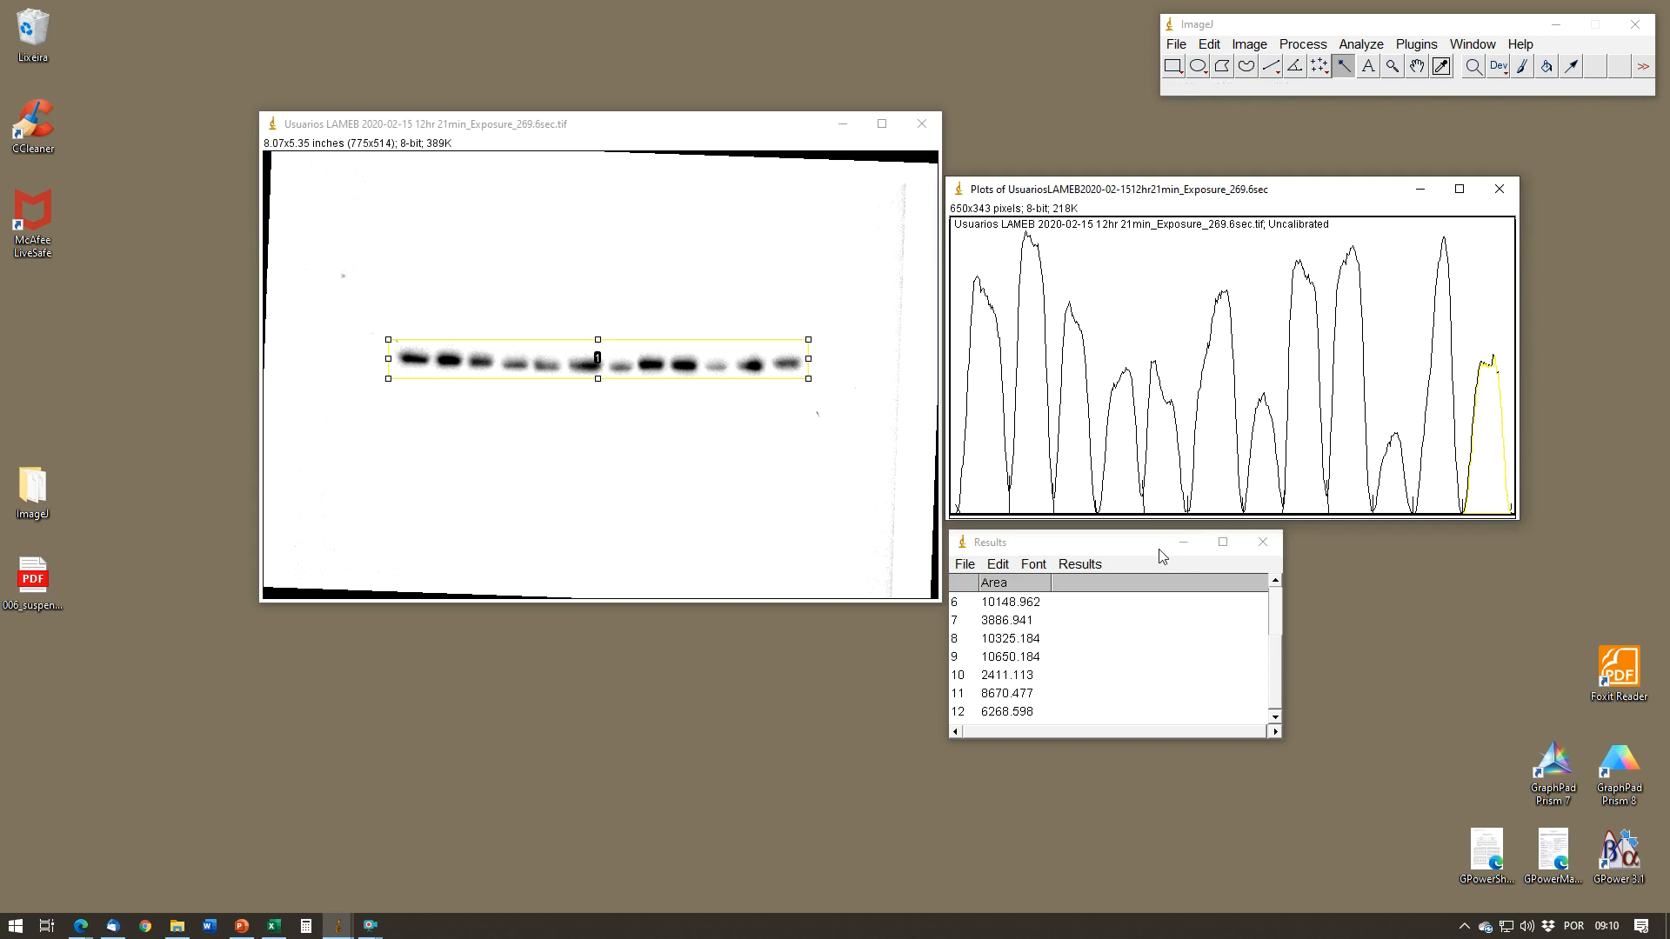
Step: Select all the peak area rows in the Results table
{"action": "mouse_move", "coordinate": [1145, 554]}
{"action": "left_mouse_down"}
{"action": "mouse_move", "coordinate": [1165, 547]}
{"action": "mouse_move", "coordinate": [1140, 550]}
{"action": "left_mouse_up"}
{"action": "right_click", "coordinate": [1051, 614]}
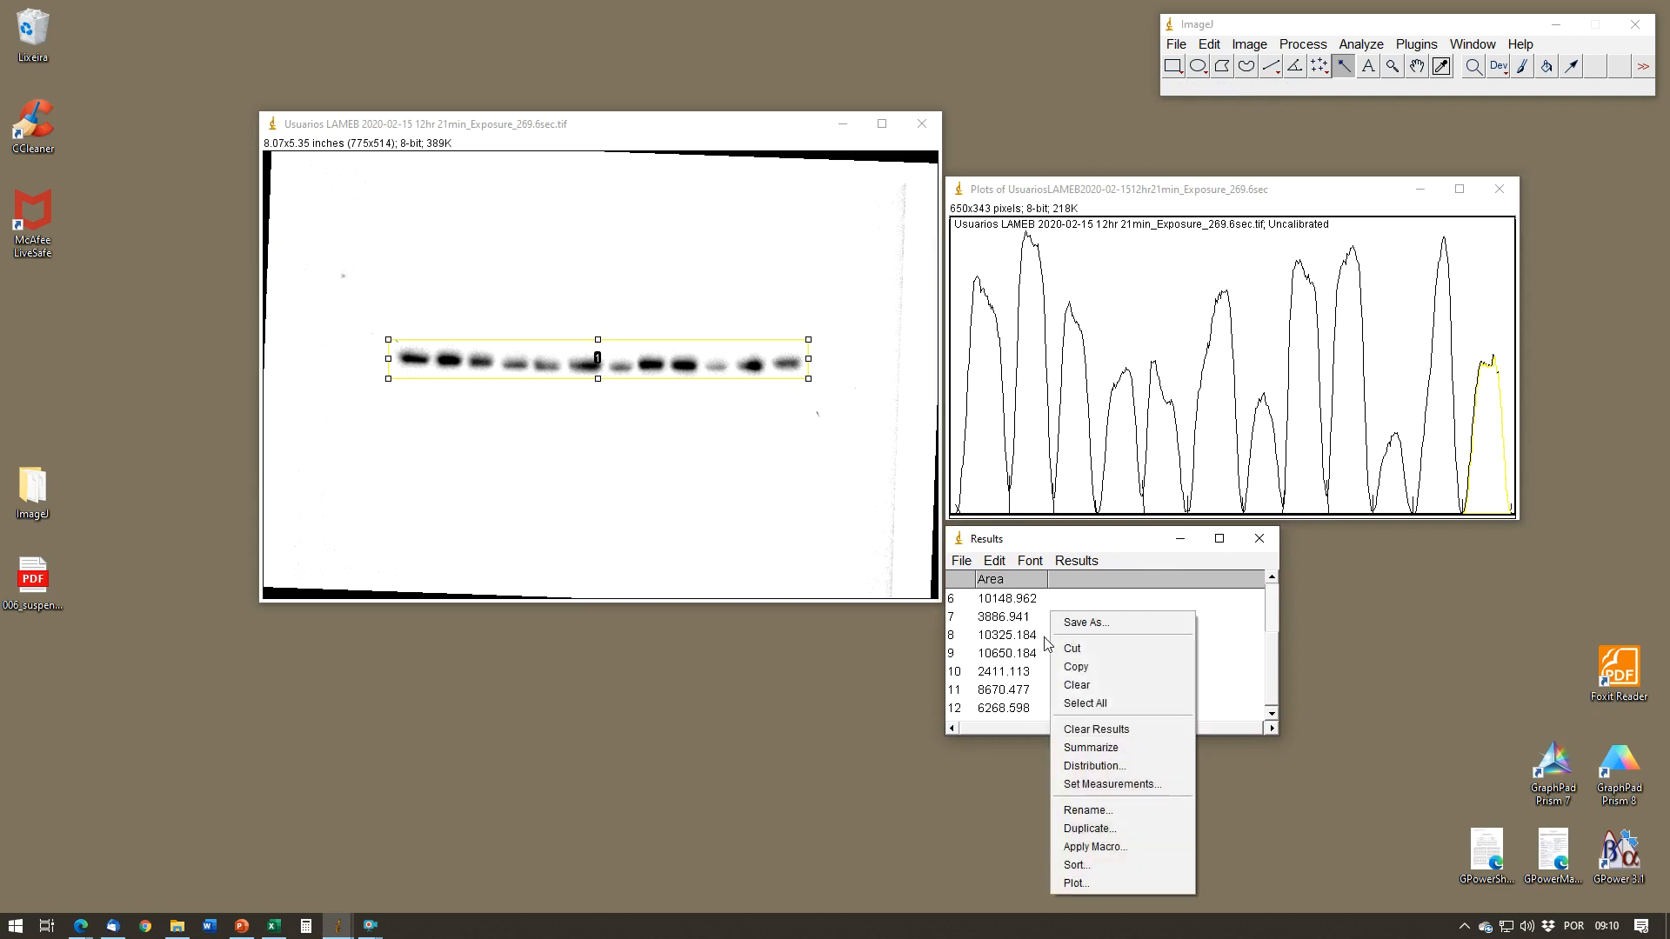
{"action": "left_click", "coordinate": [1089, 703]}
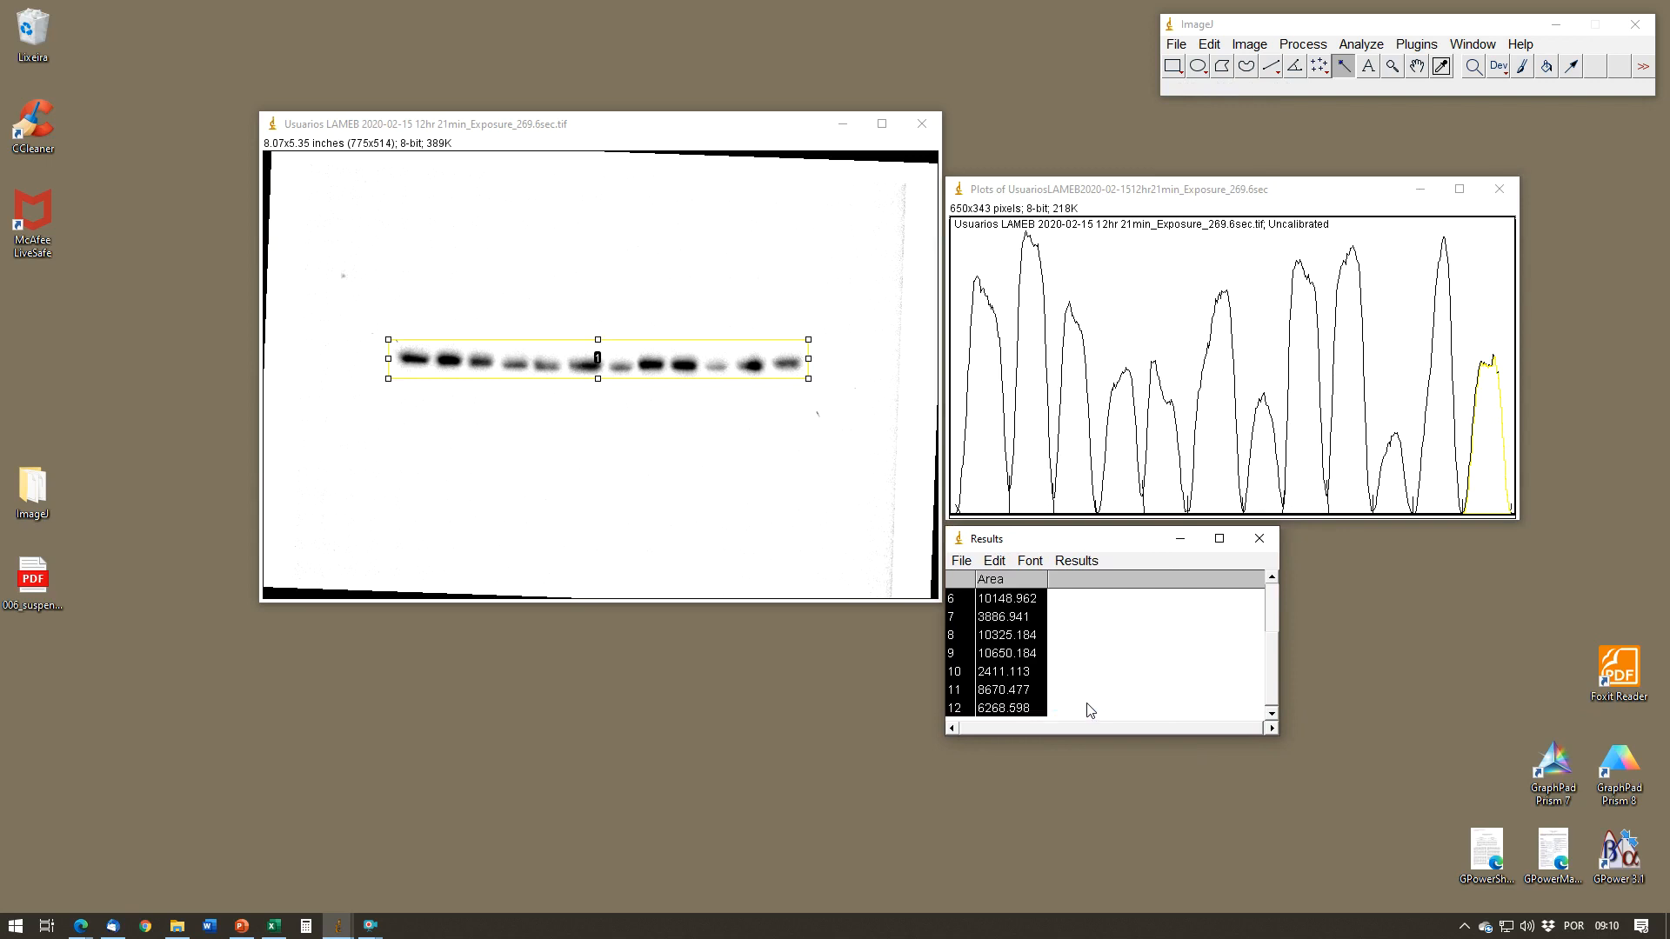
Step: Copy the selected peak areas from the Results table and paste them into the Excel sheet starting at cell B3
{"action": "left_click", "coordinate": [273, 926]}
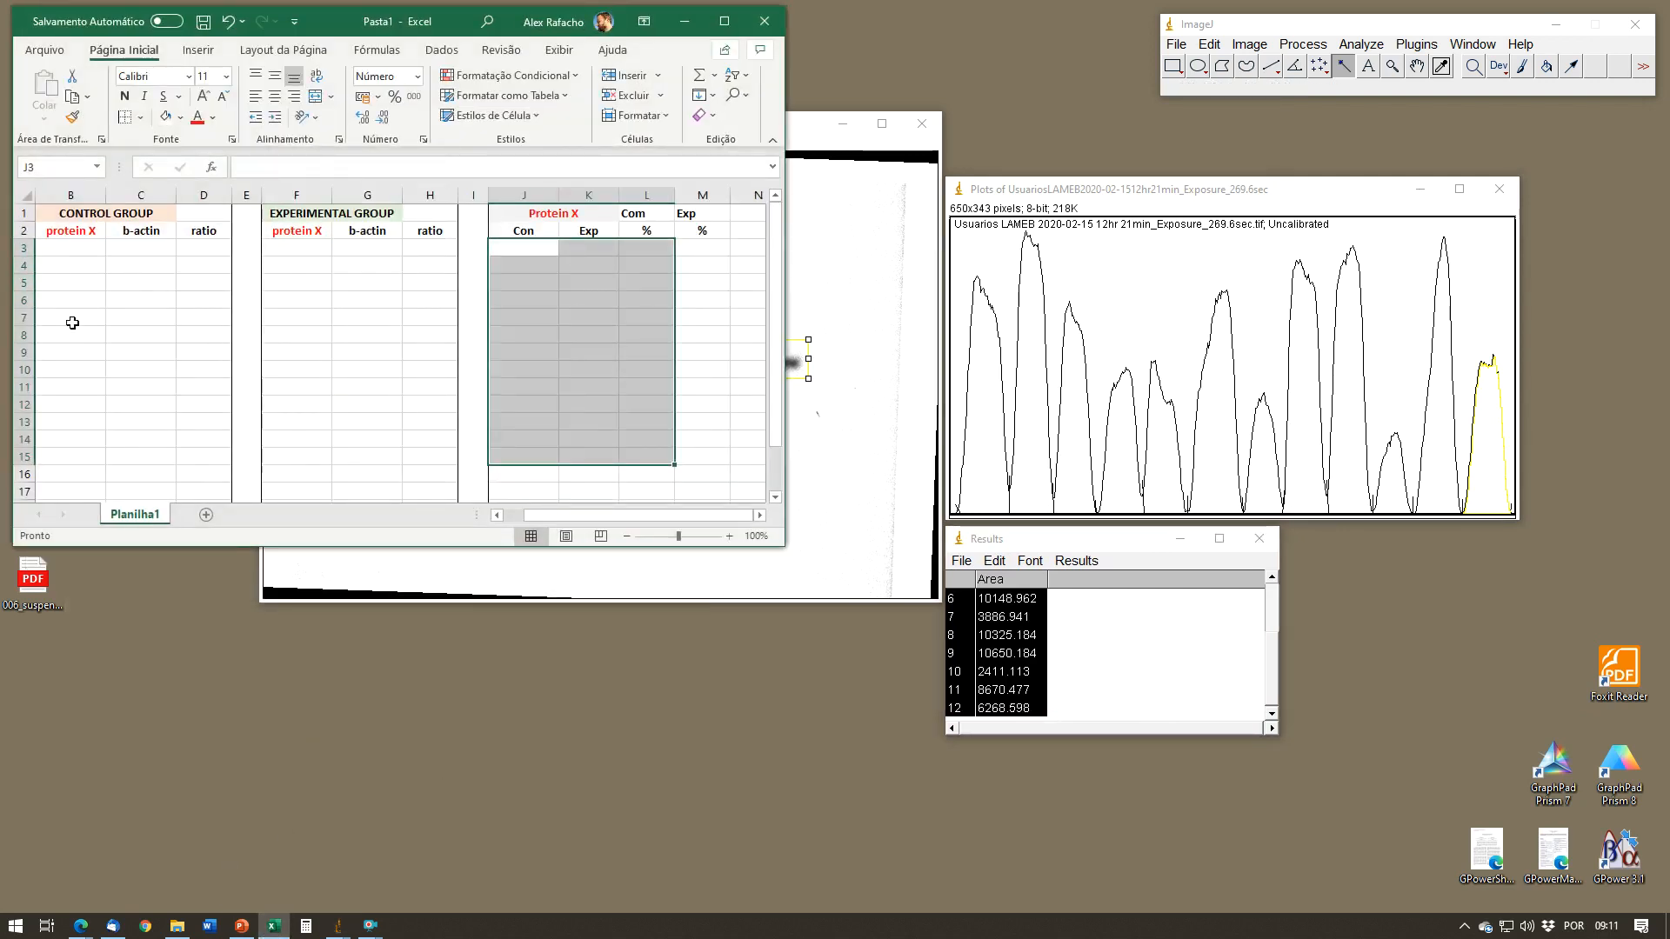
{"action": "left_click", "coordinate": [75, 248]}
{"action": "right_click", "coordinate": [77, 248]}
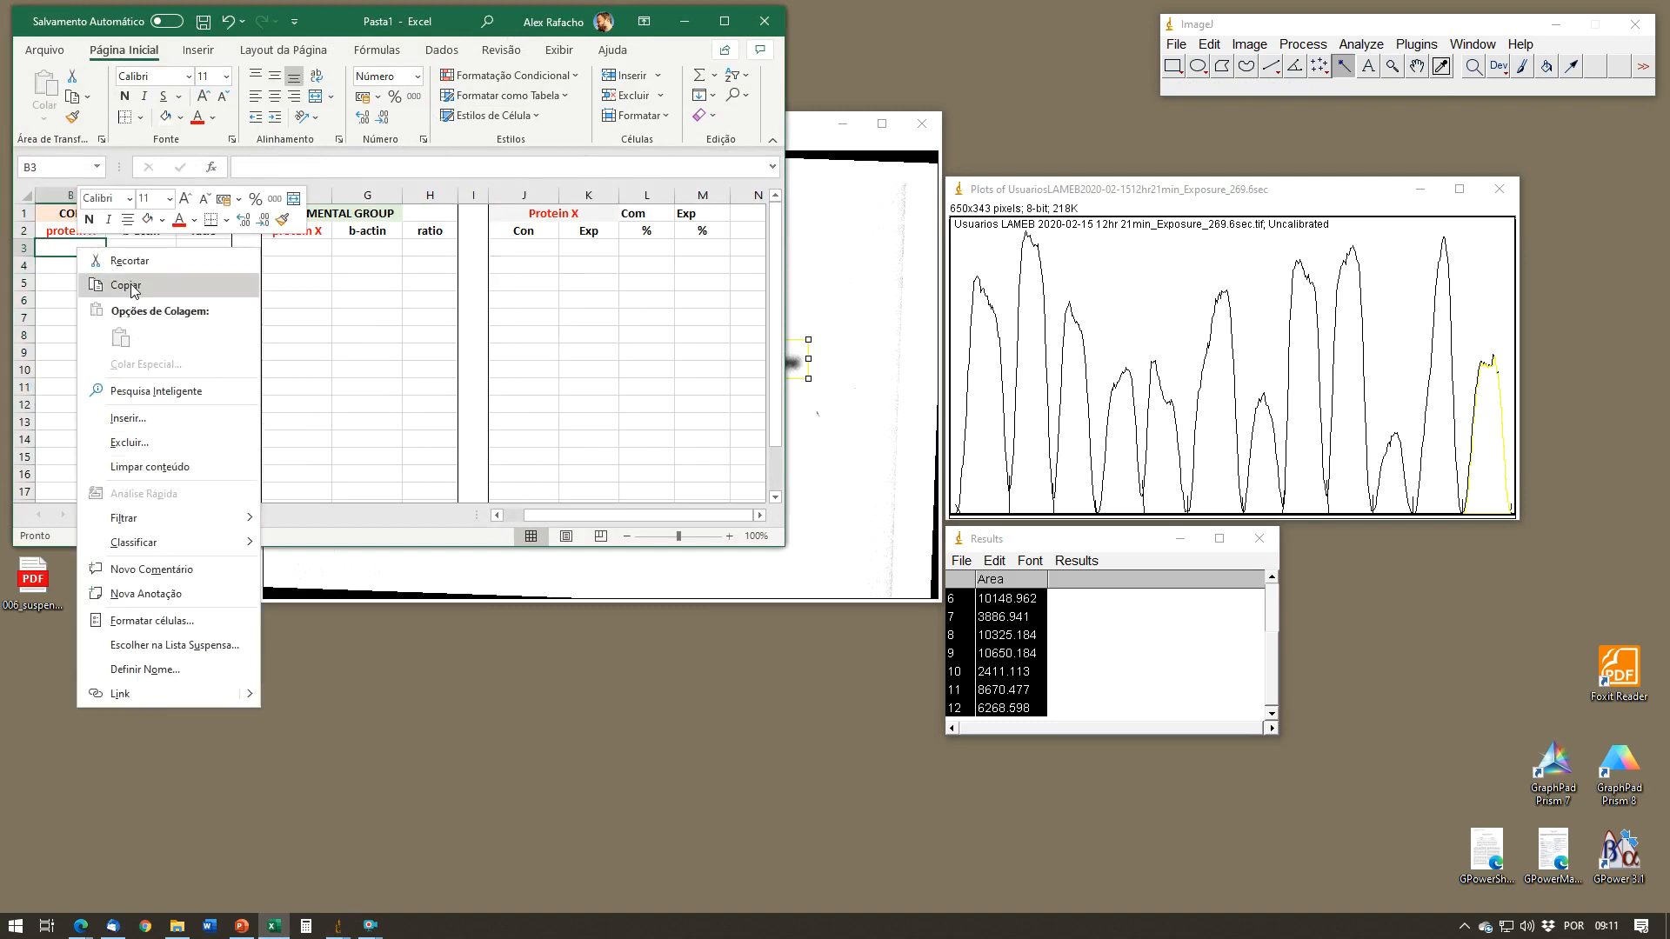
{"action": "left_click", "coordinate": [59, 287]}
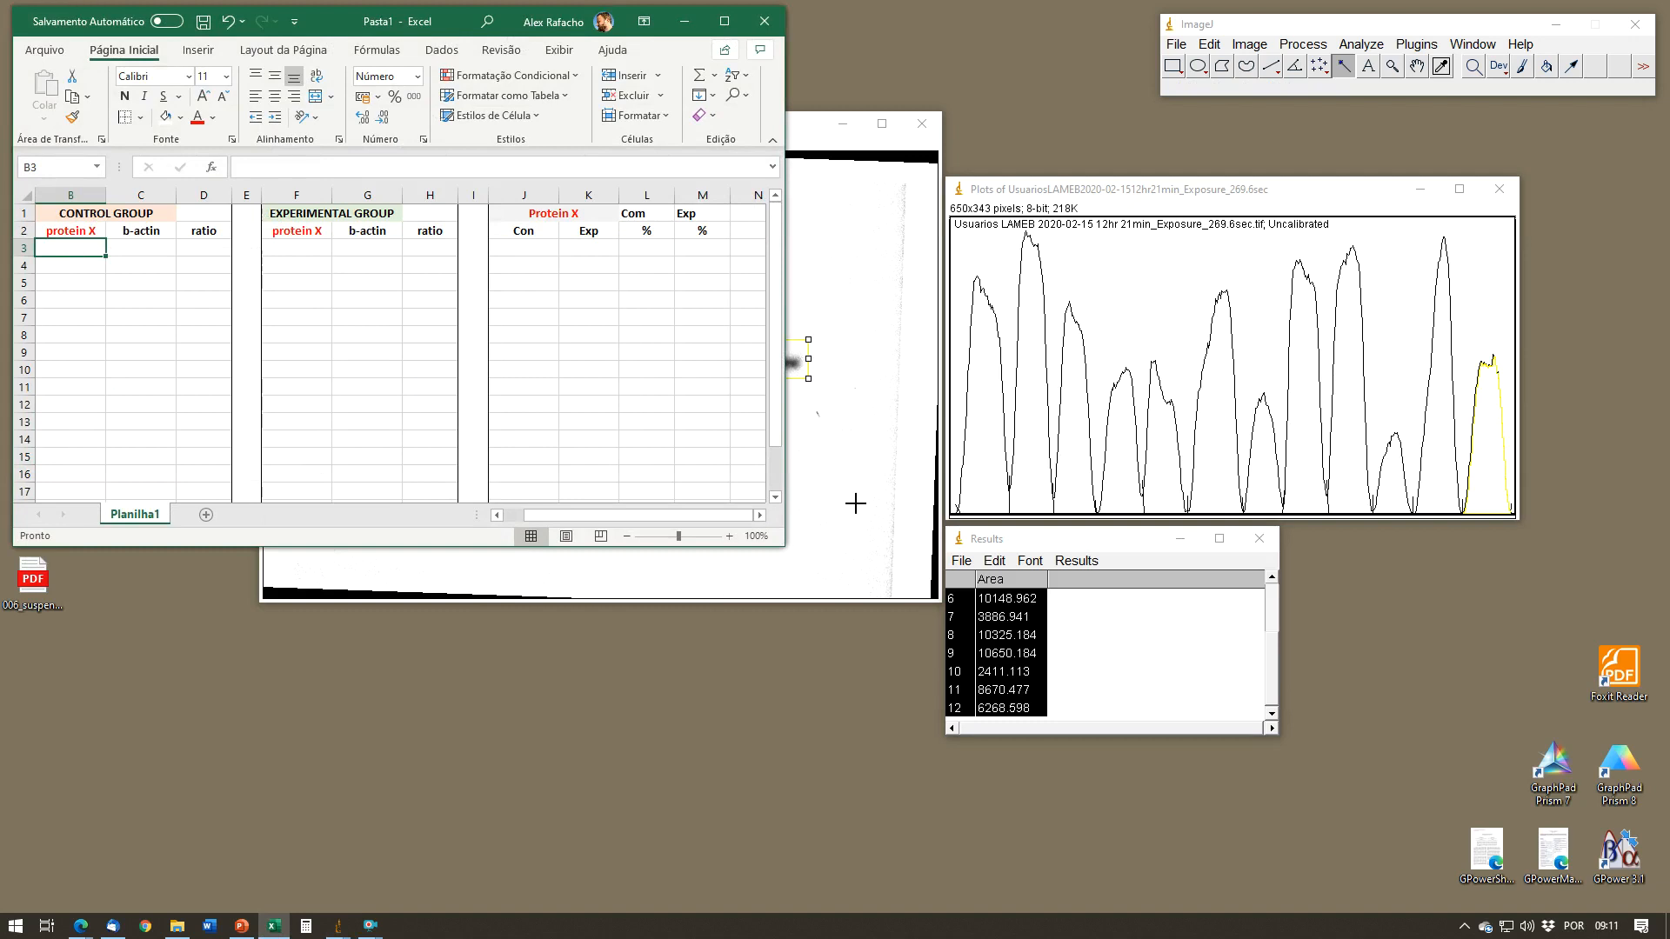
{"action": "right_click", "coordinate": [1056, 640]}
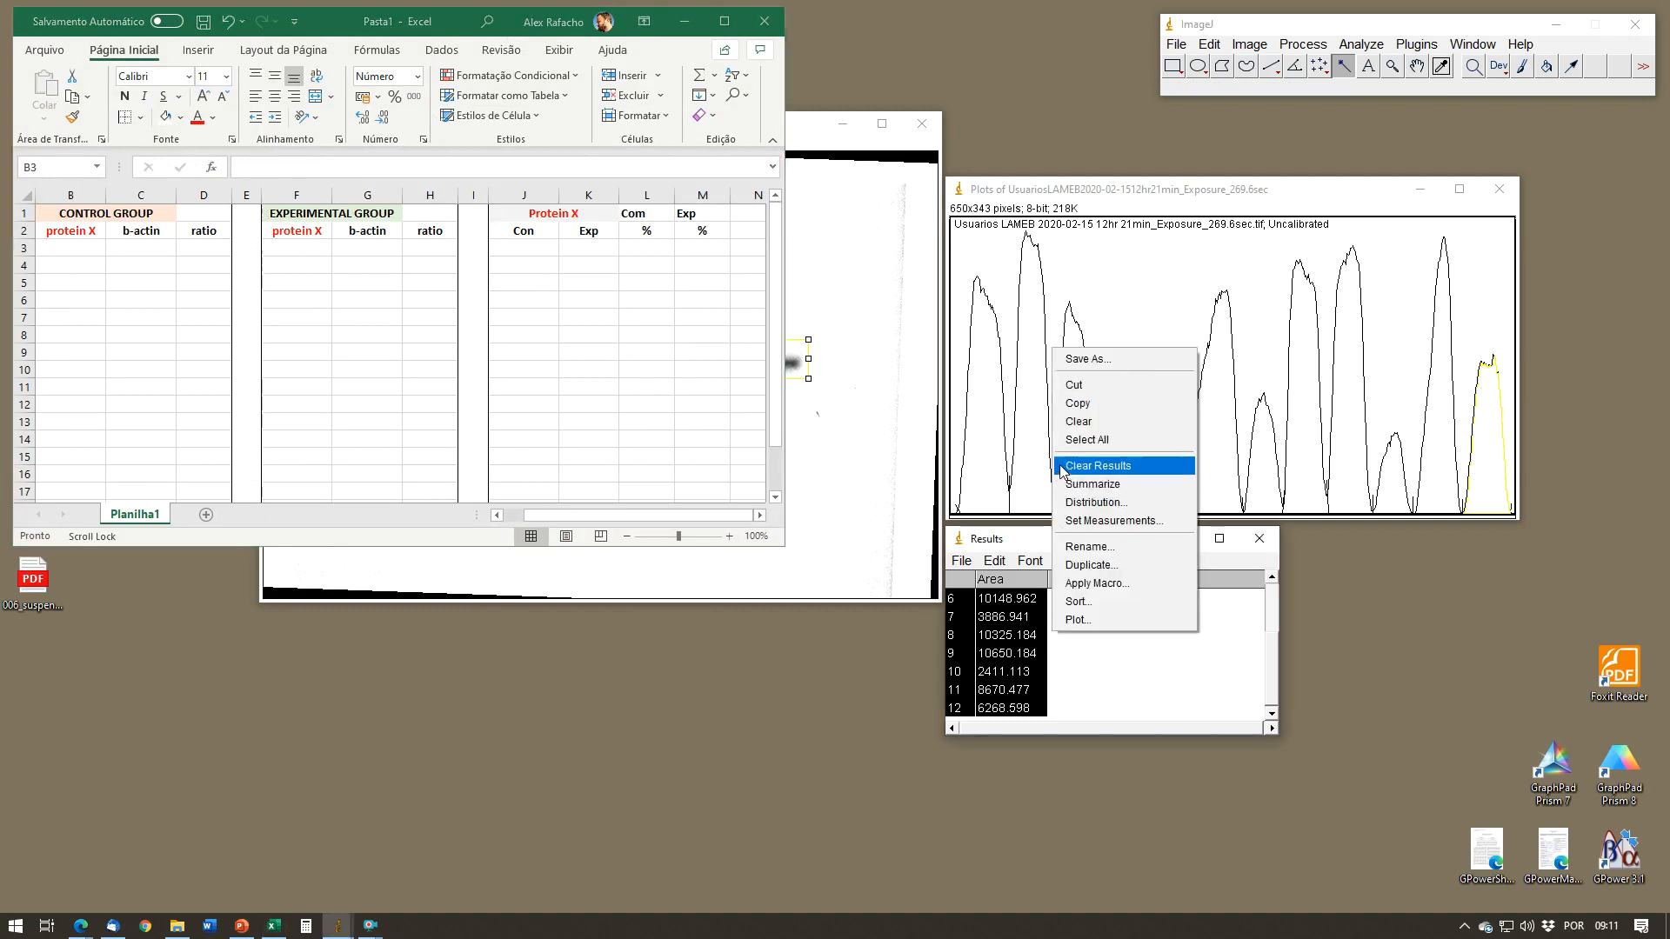
{"action": "left_click", "coordinate": [1077, 403]}
{"action": "left_click", "coordinate": [60, 246]}
{"action": "right_click", "coordinate": [59, 246]}
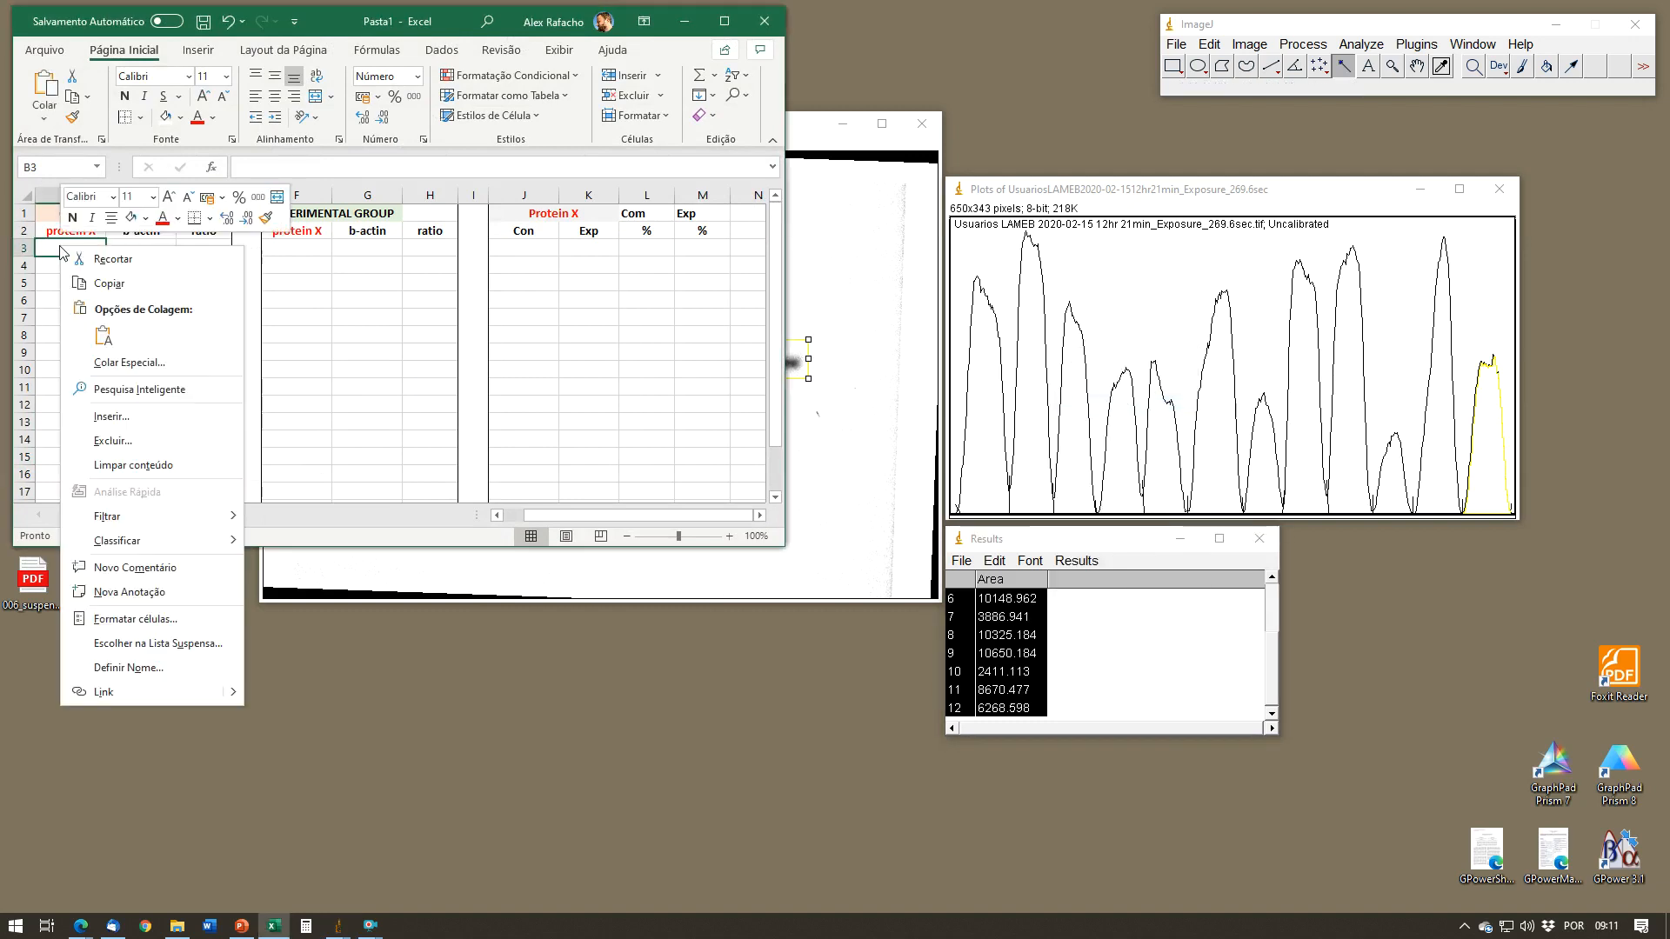
{"action": "left_click", "coordinate": [53, 263]}
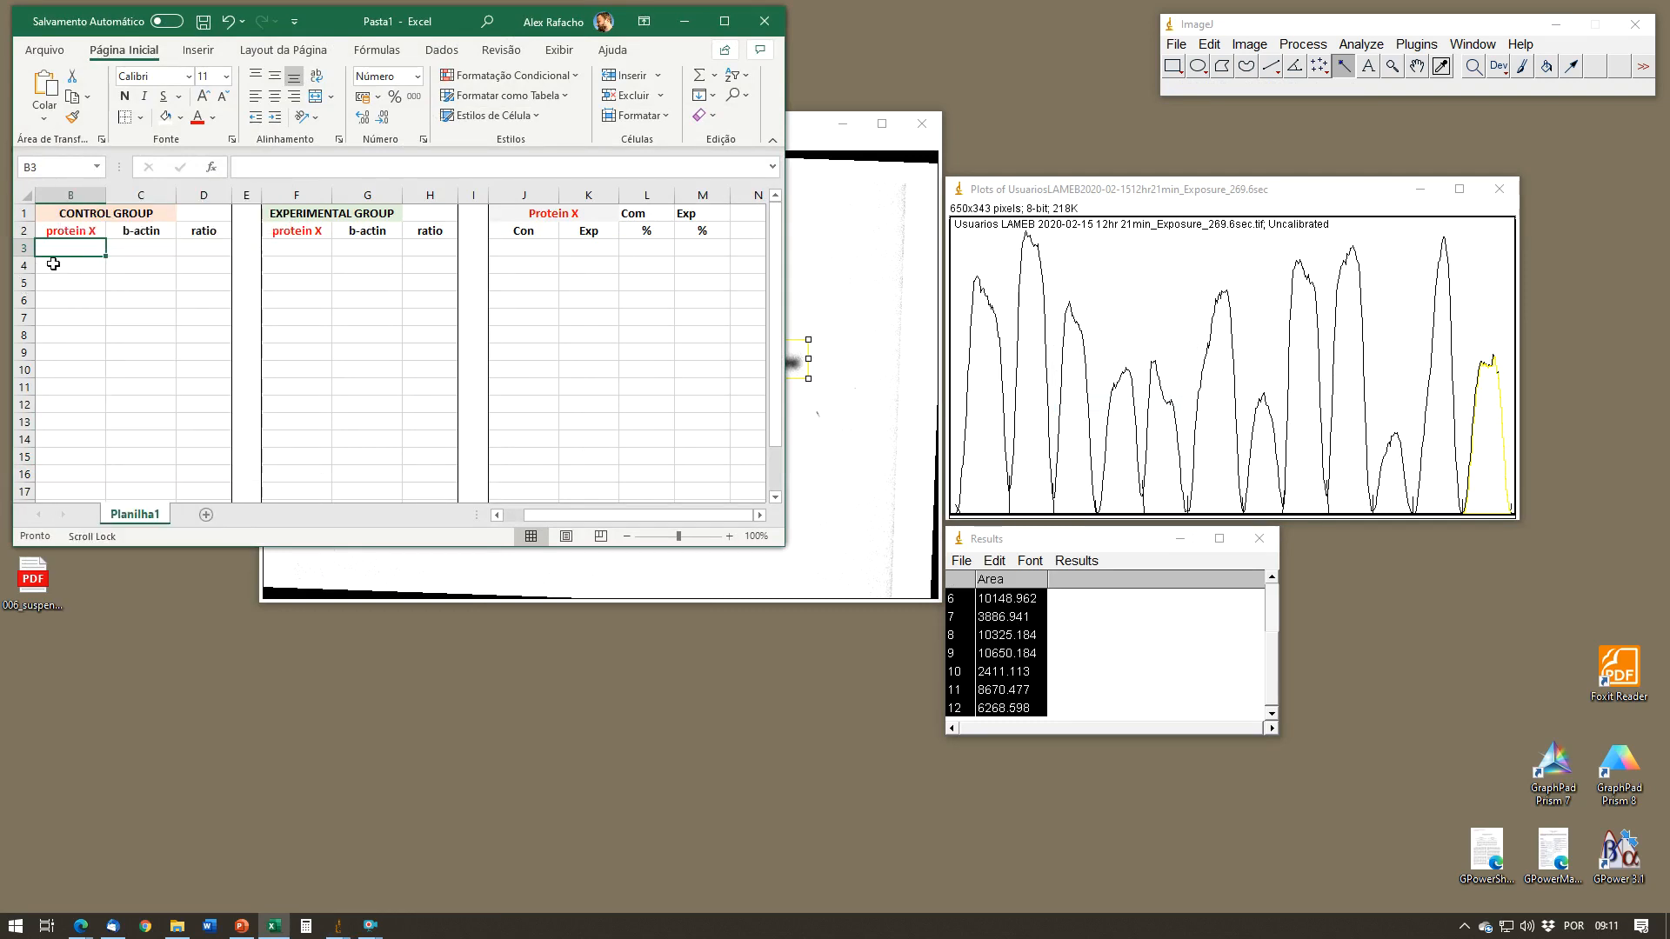
{"action": "key", "text": "ctrl+v"}
Step: Delete the pasted row numbers from B3:B14 and move the area values from C3:C14 into the control group's protein X column
{"action": "left_click", "coordinate": [88, 318]}
{"action": "left_click", "coordinate": [96, 250]}
{"action": "left_click_drag", "start_coordinate": [93, 264], "coordinate": [81, 442]}
{"action": "key", "text": "Delete"}
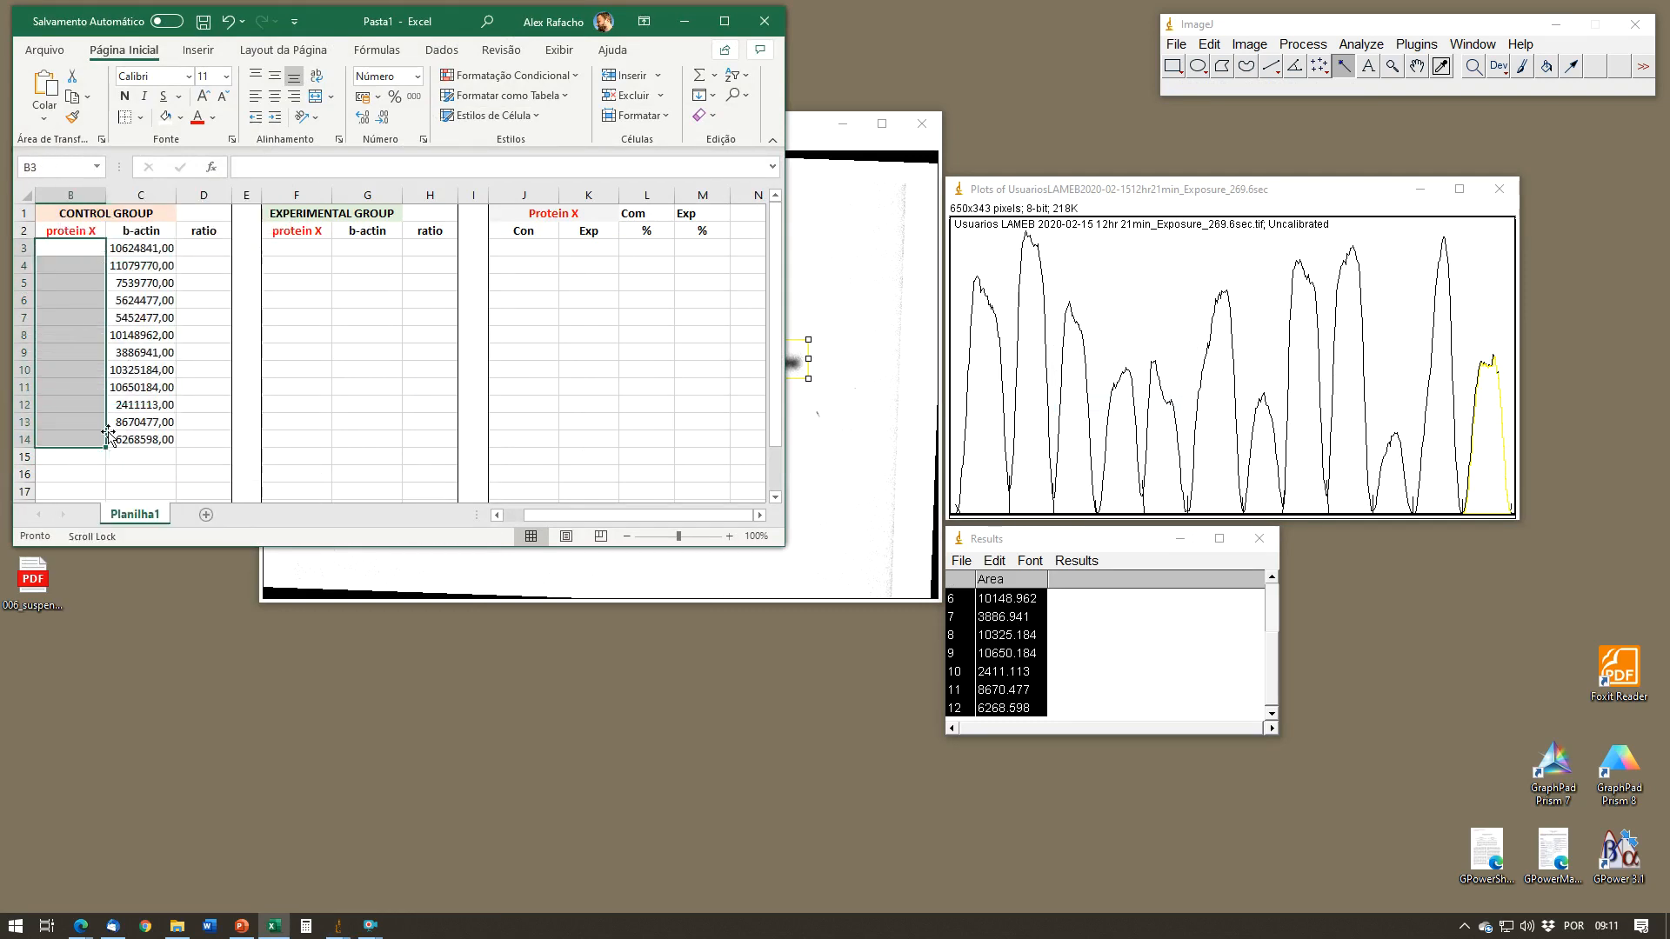
{"action": "left_click_drag", "start_coordinate": [154, 247], "coordinate": [146, 441]}
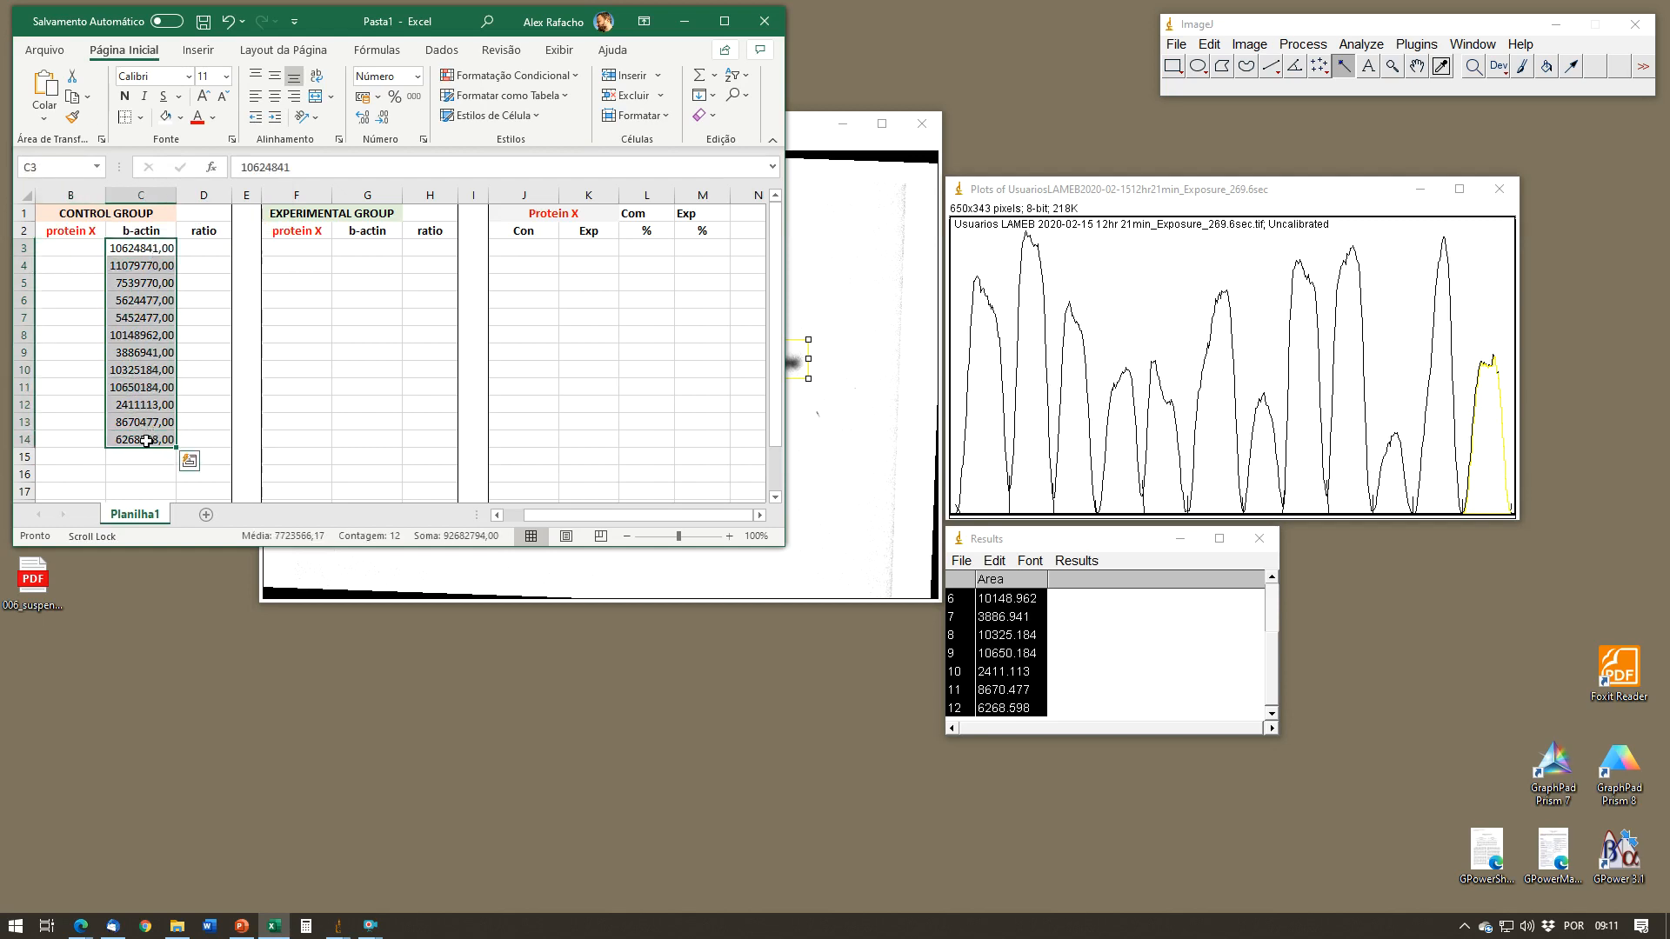
{"action": "key", "text": "ctrl+x"}
{"action": "left_click", "coordinate": [83, 246]}
{"action": "key", "text": "ctrl+v"}
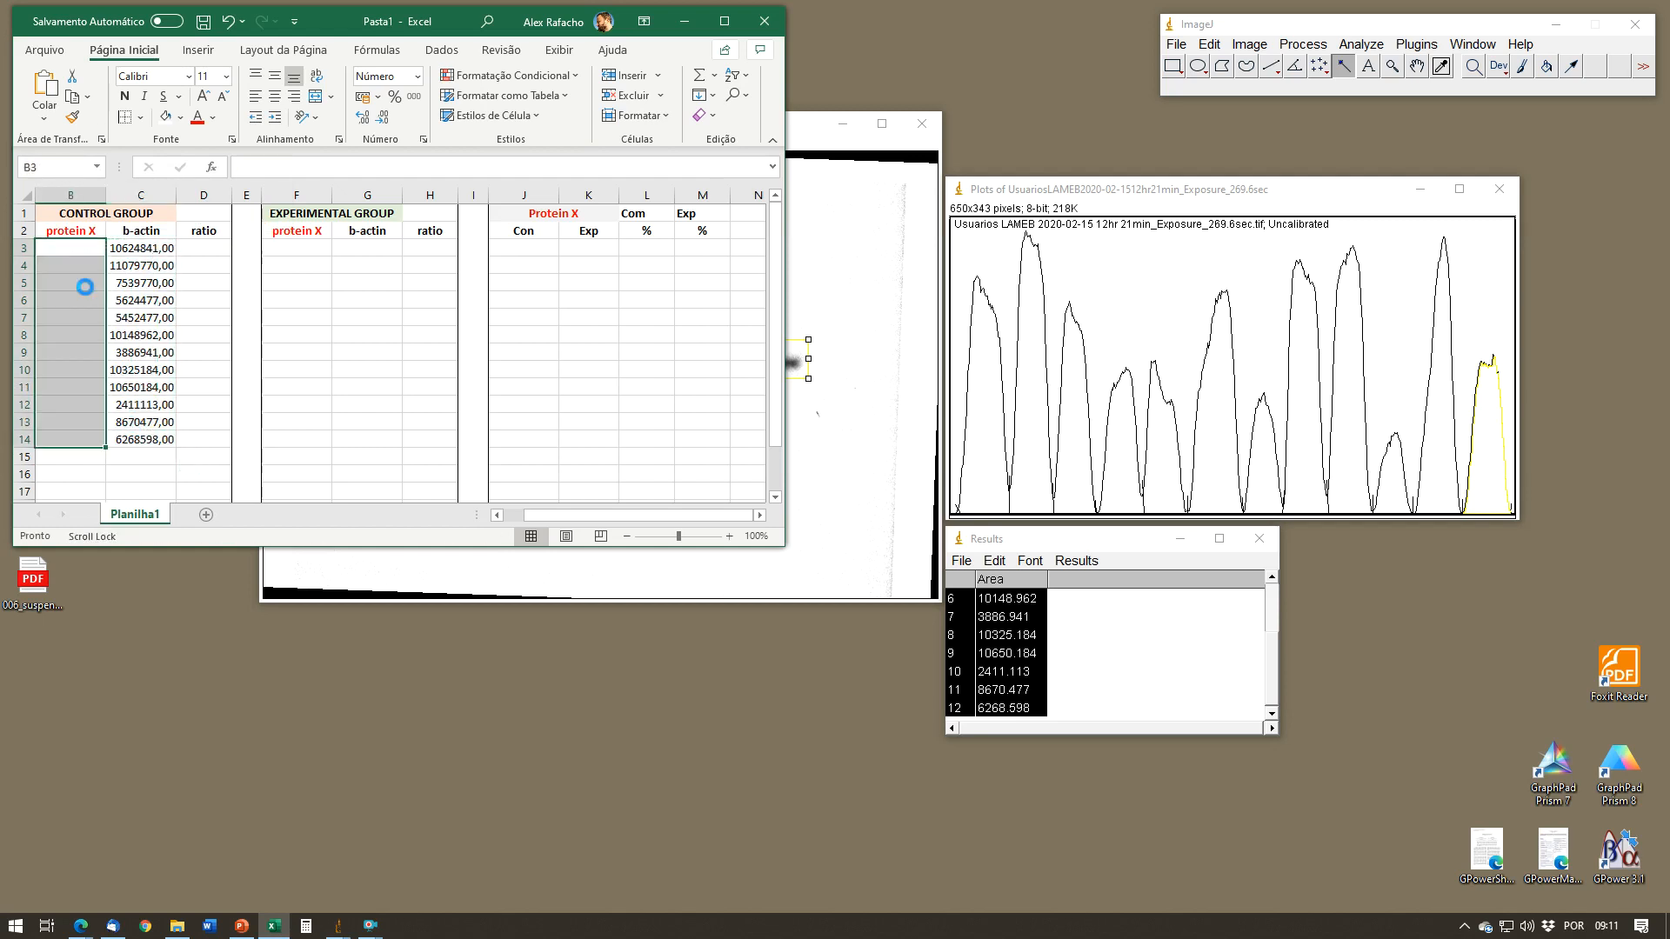
{"action": "left_click", "coordinate": [143, 350]}
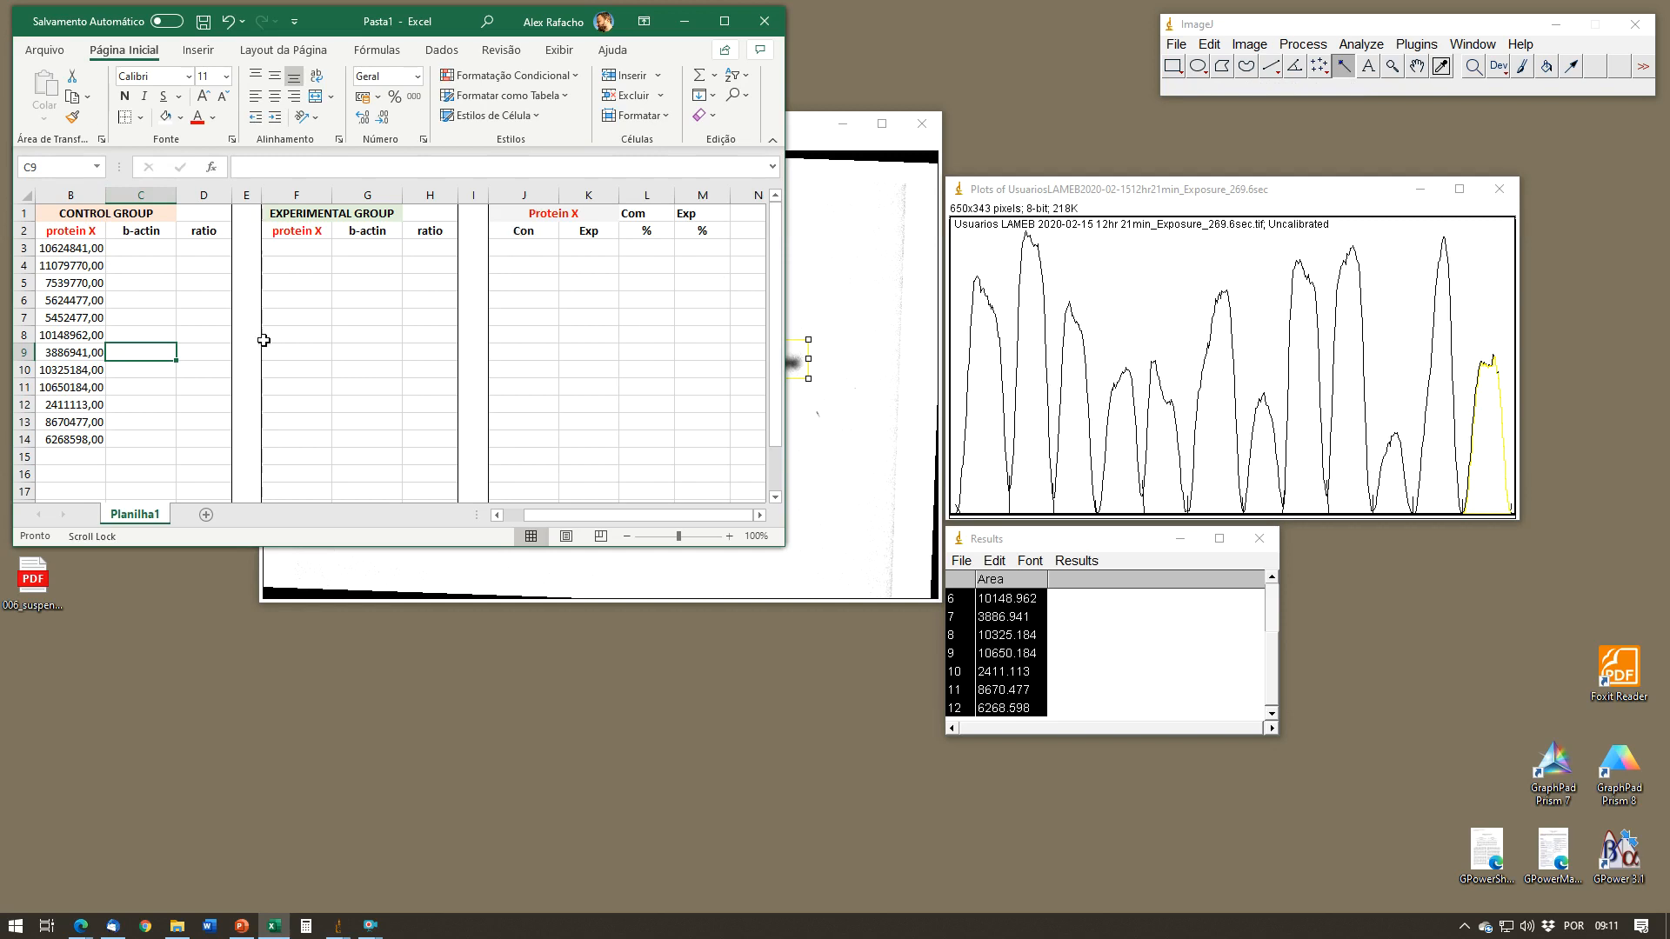
Step: Format column B as Number with 2 decimal places
{"action": "left_click", "coordinate": [76, 198]}
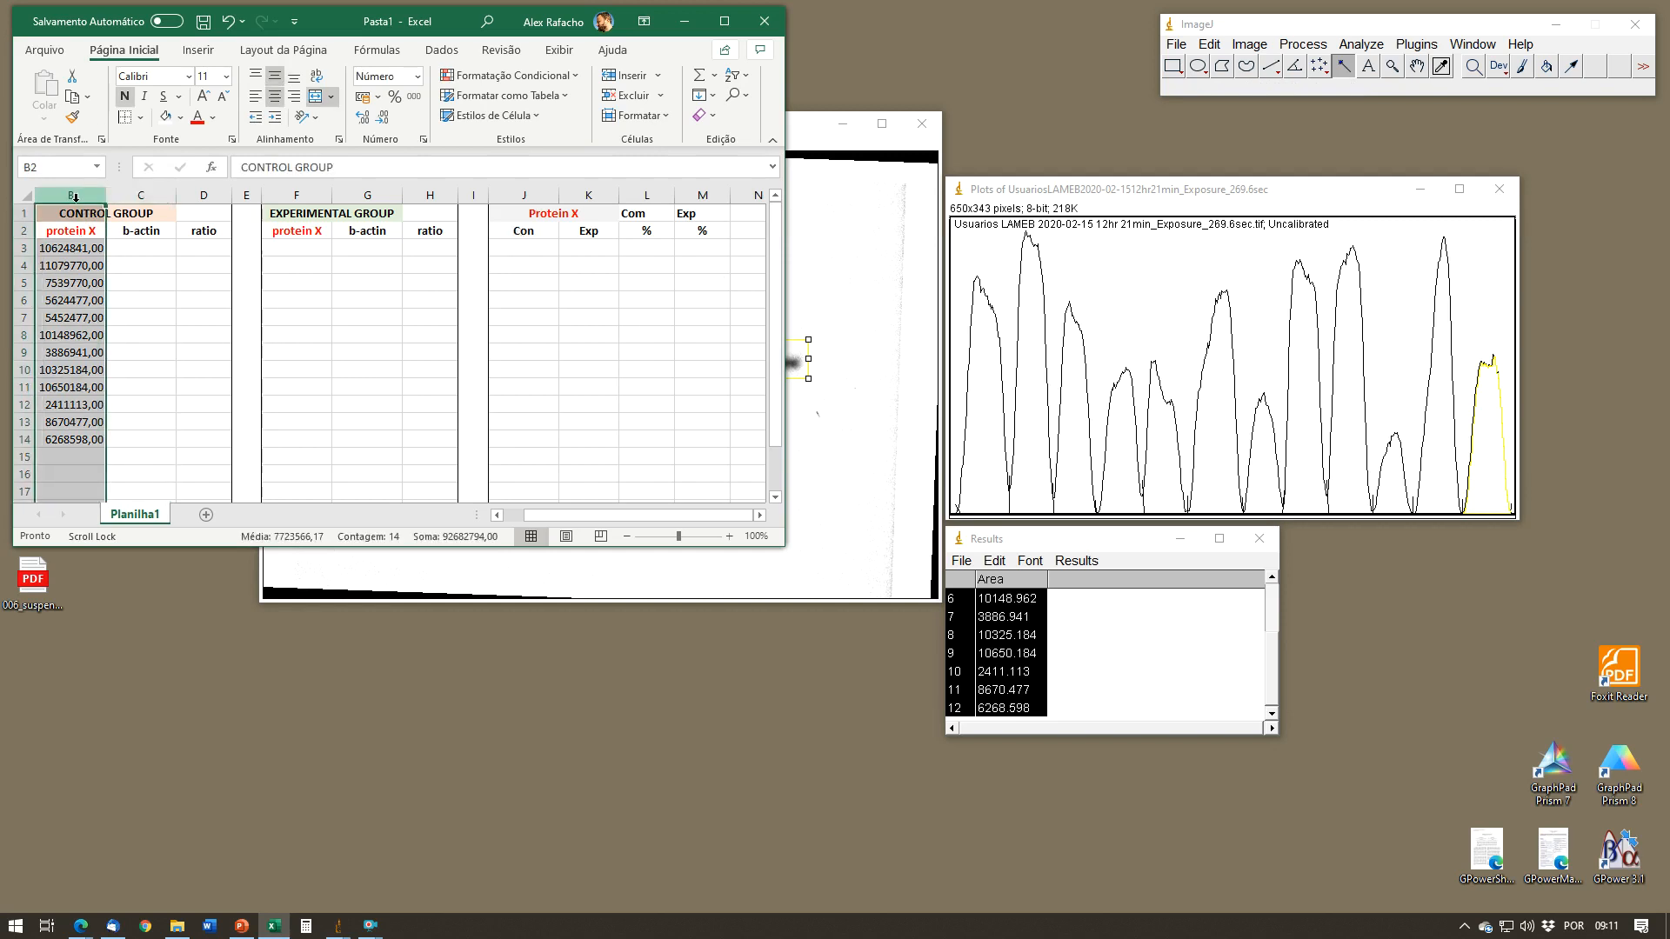
{"action": "right_click", "coordinate": [77, 202]}
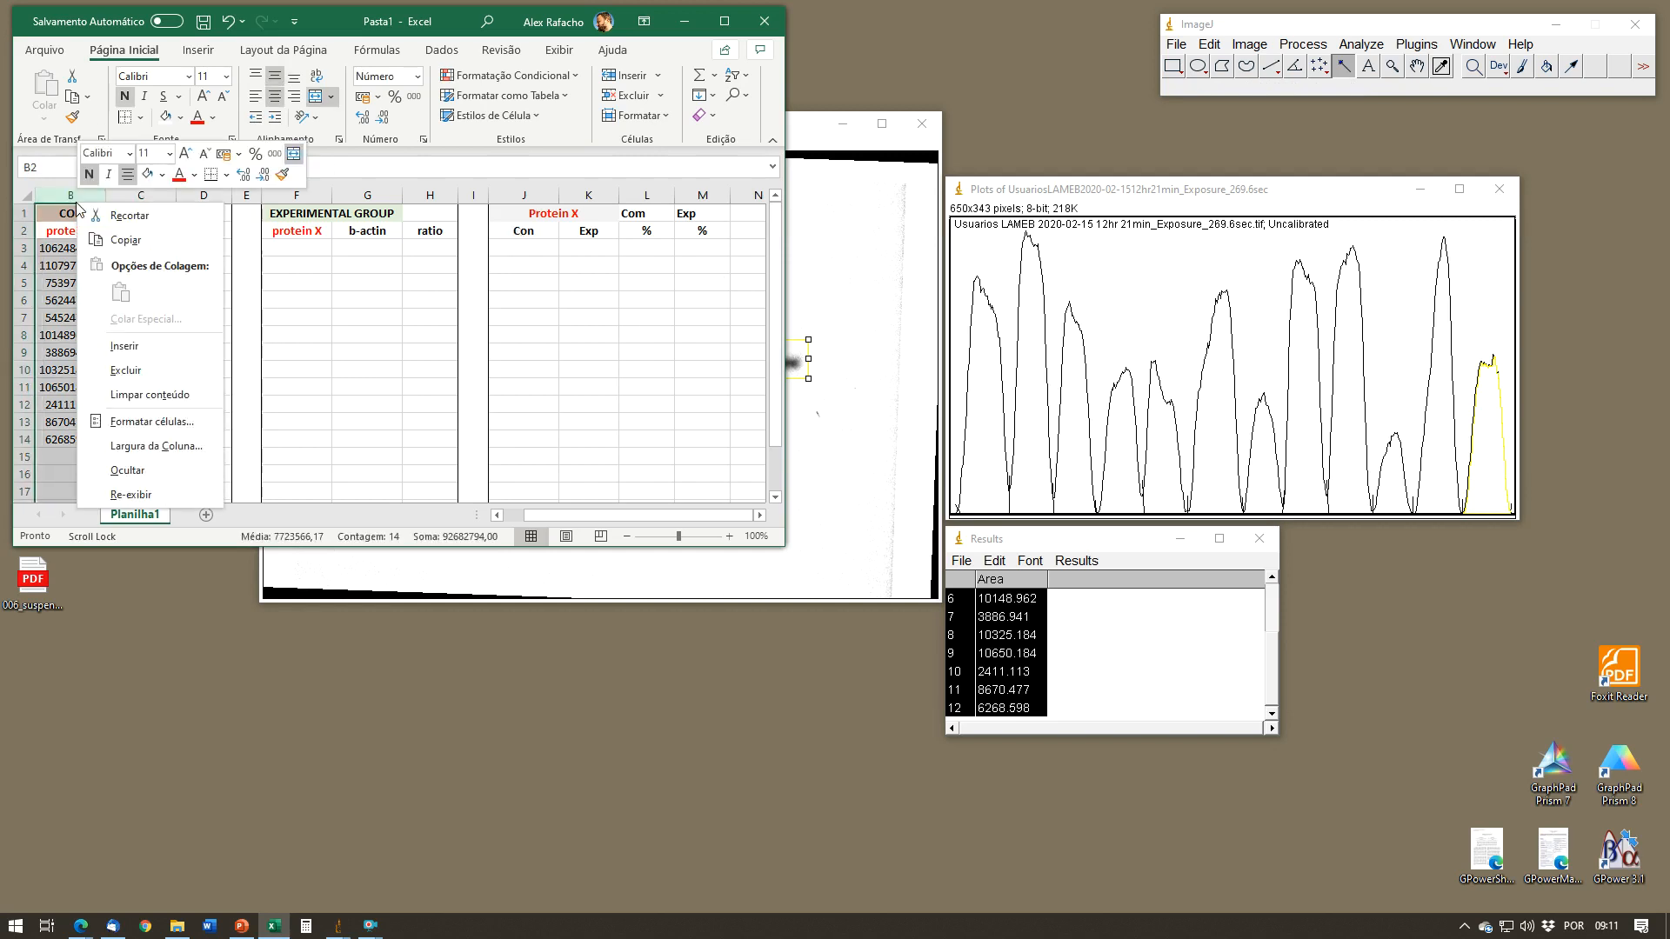
{"action": "left_click", "coordinate": [175, 424]}
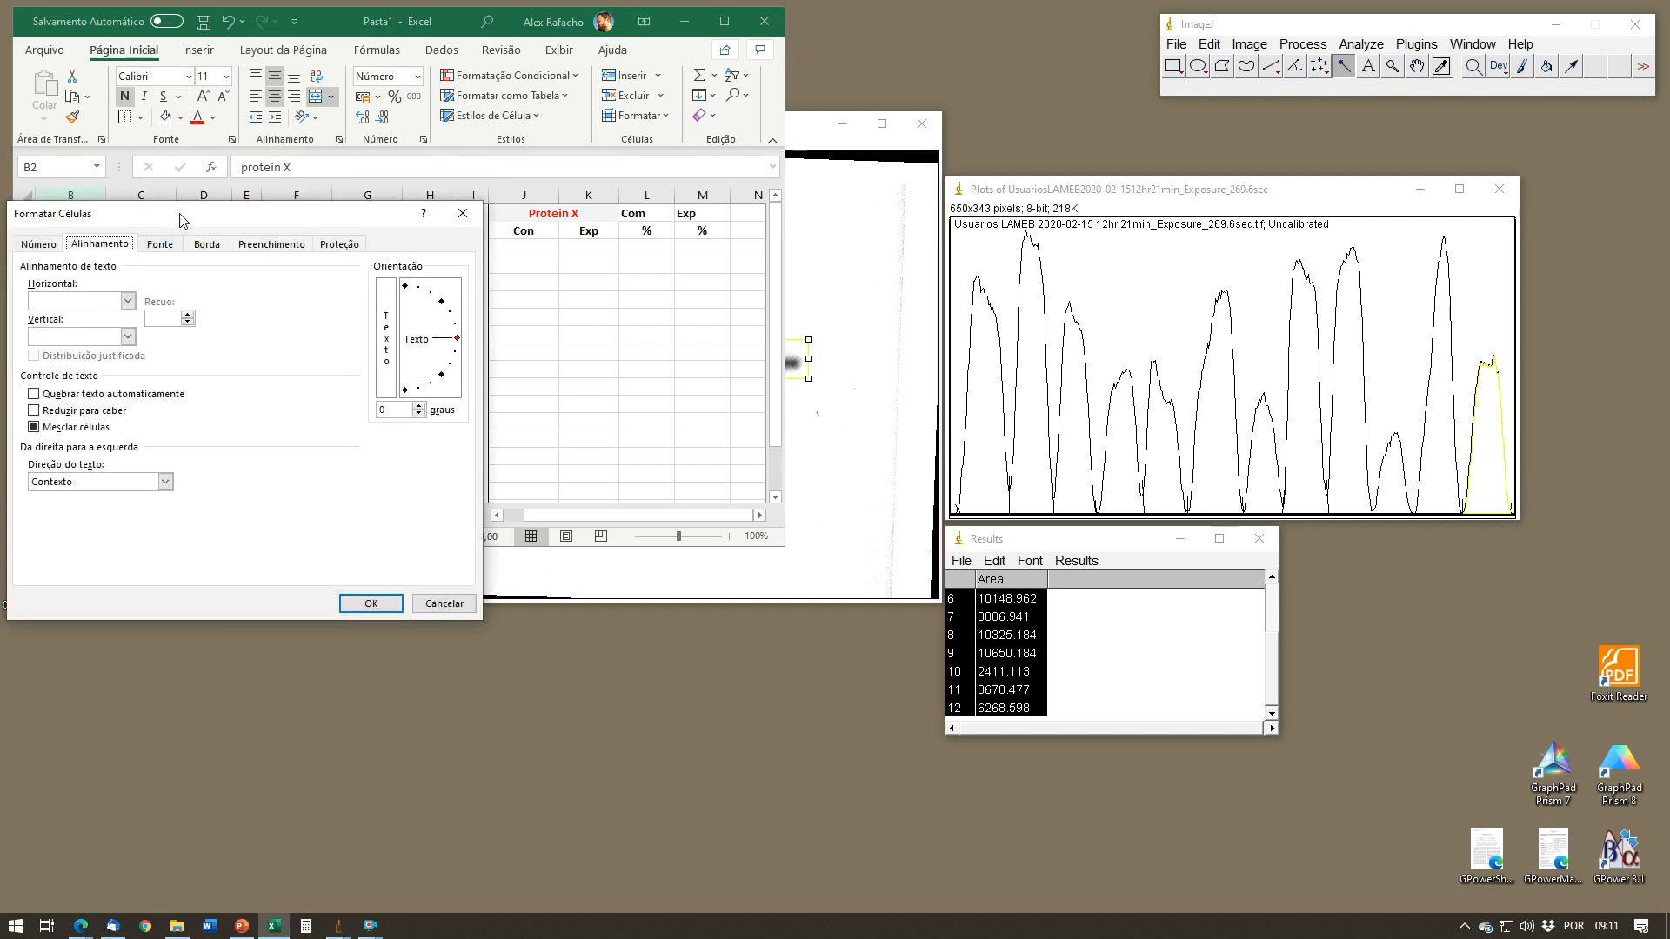
{"action": "left_click_drag", "start_coordinate": [180, 214], "coordinate": [374, 250]}
{"action": "left_click", "coordinate": [239, 280]}
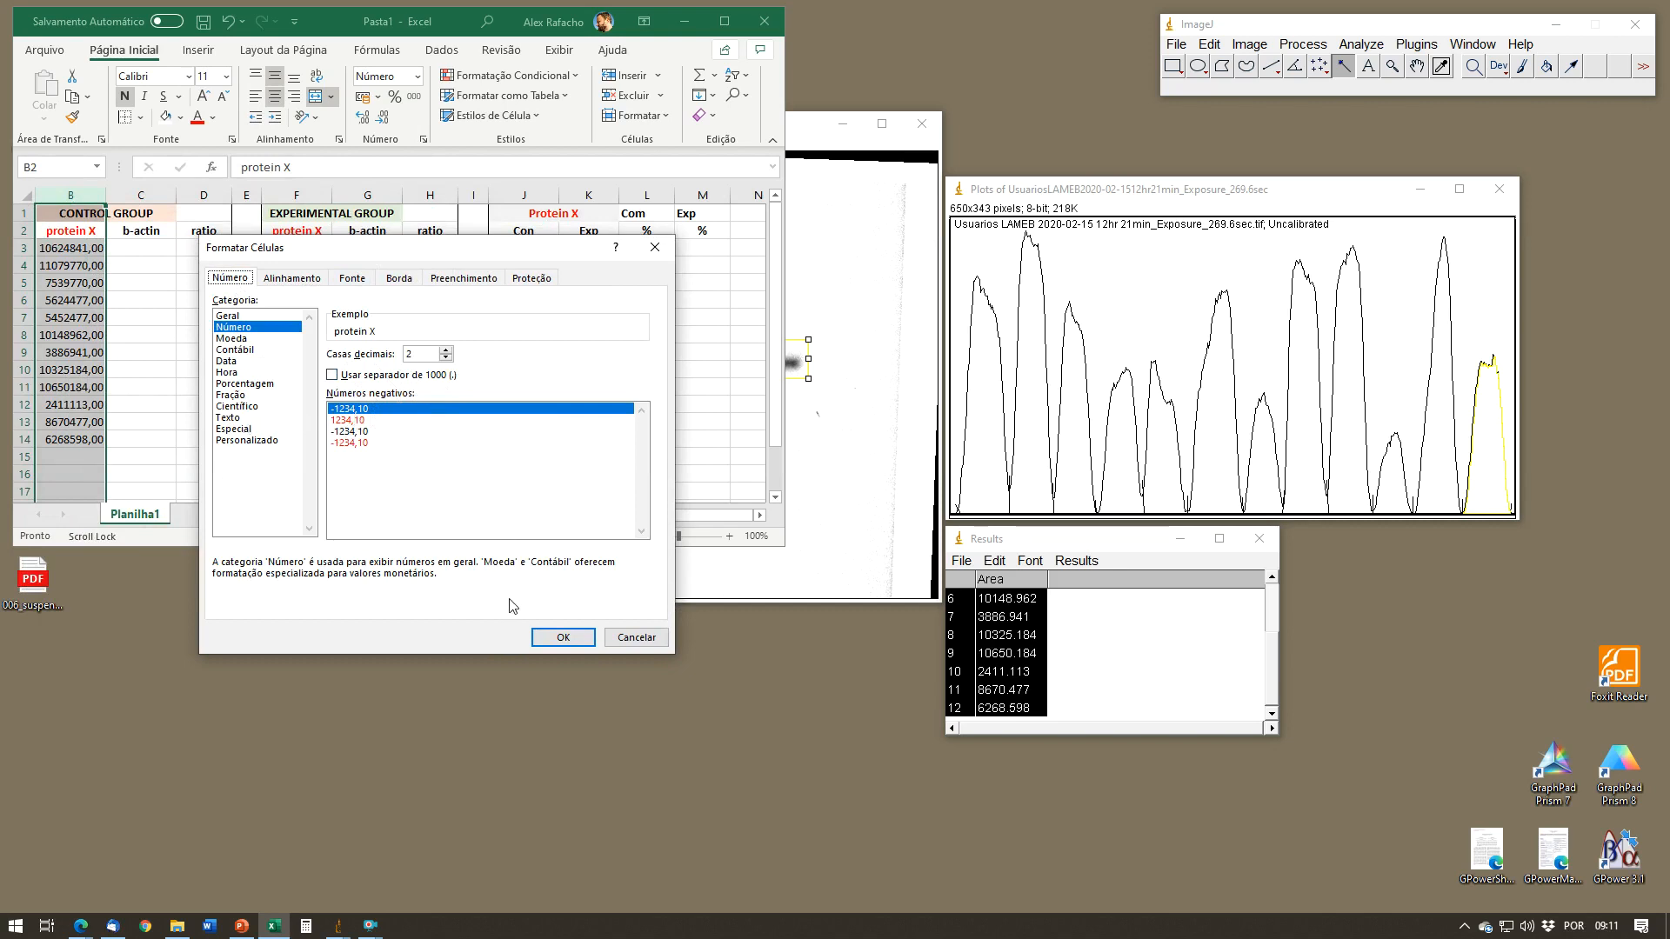
{"action": "key", "text": "Return"}
{"action": "left_click", "coordinate": [139, 335]}
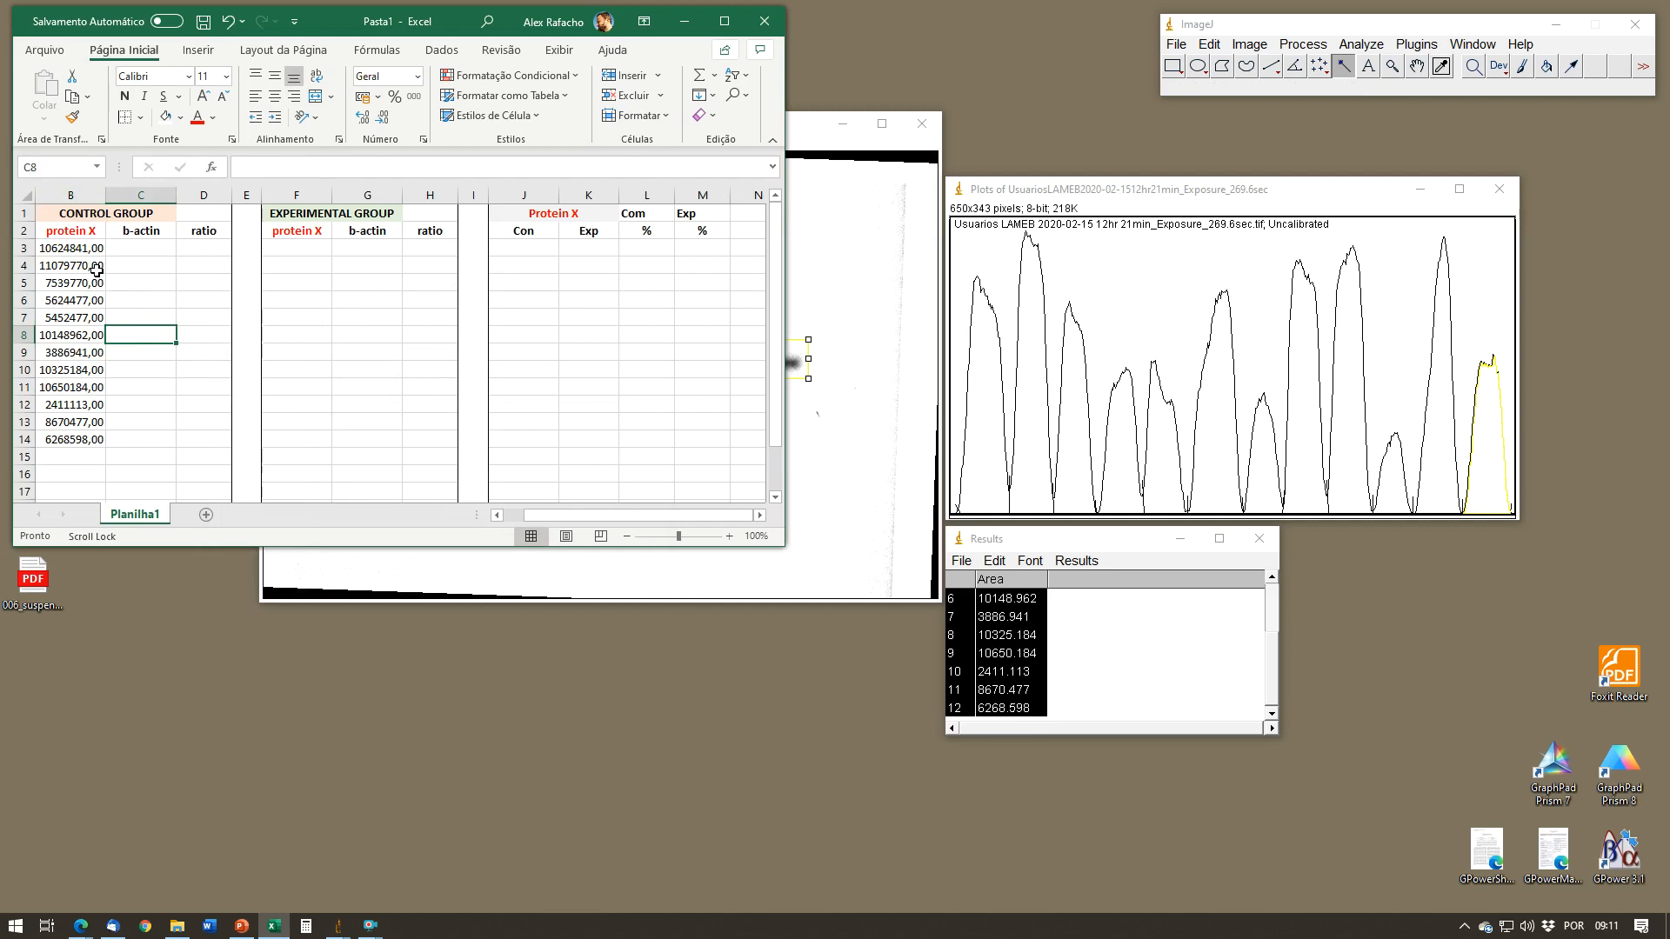
Step: Return to ImageJ and close the Results table, the lane plot and the protein X blot image without saving
{"action": "left_click_drag", "start_coordinate": [562, 515], "coordinate": [515, 515]}
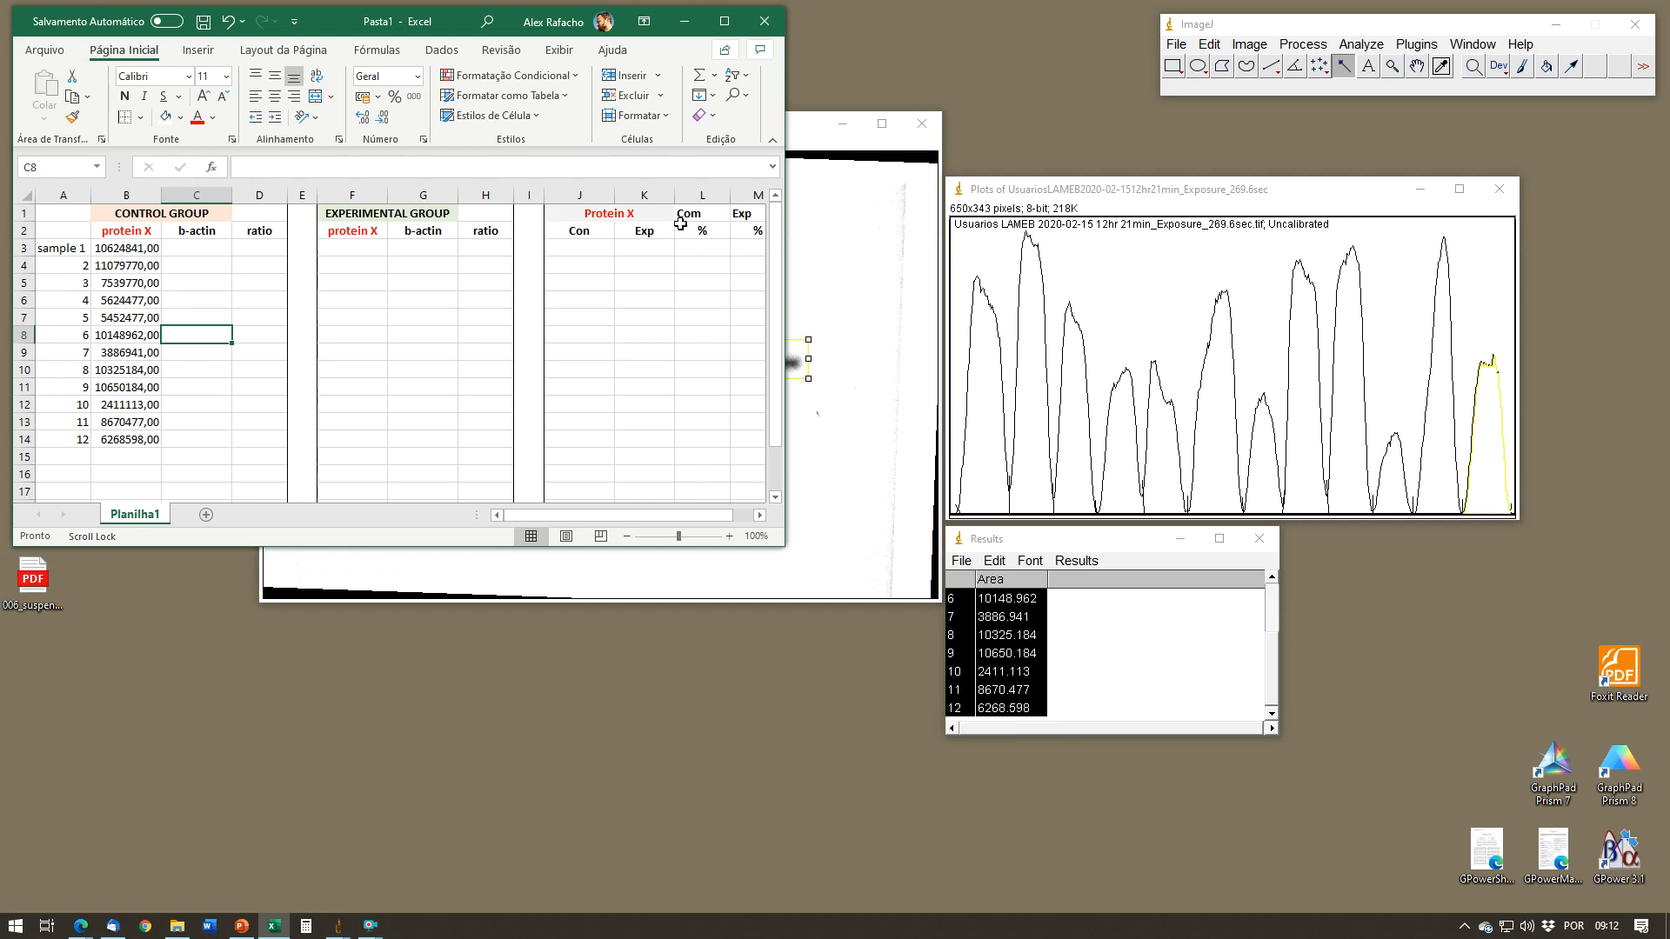
{"action": "left_click", "coordinate": [822, 217]}
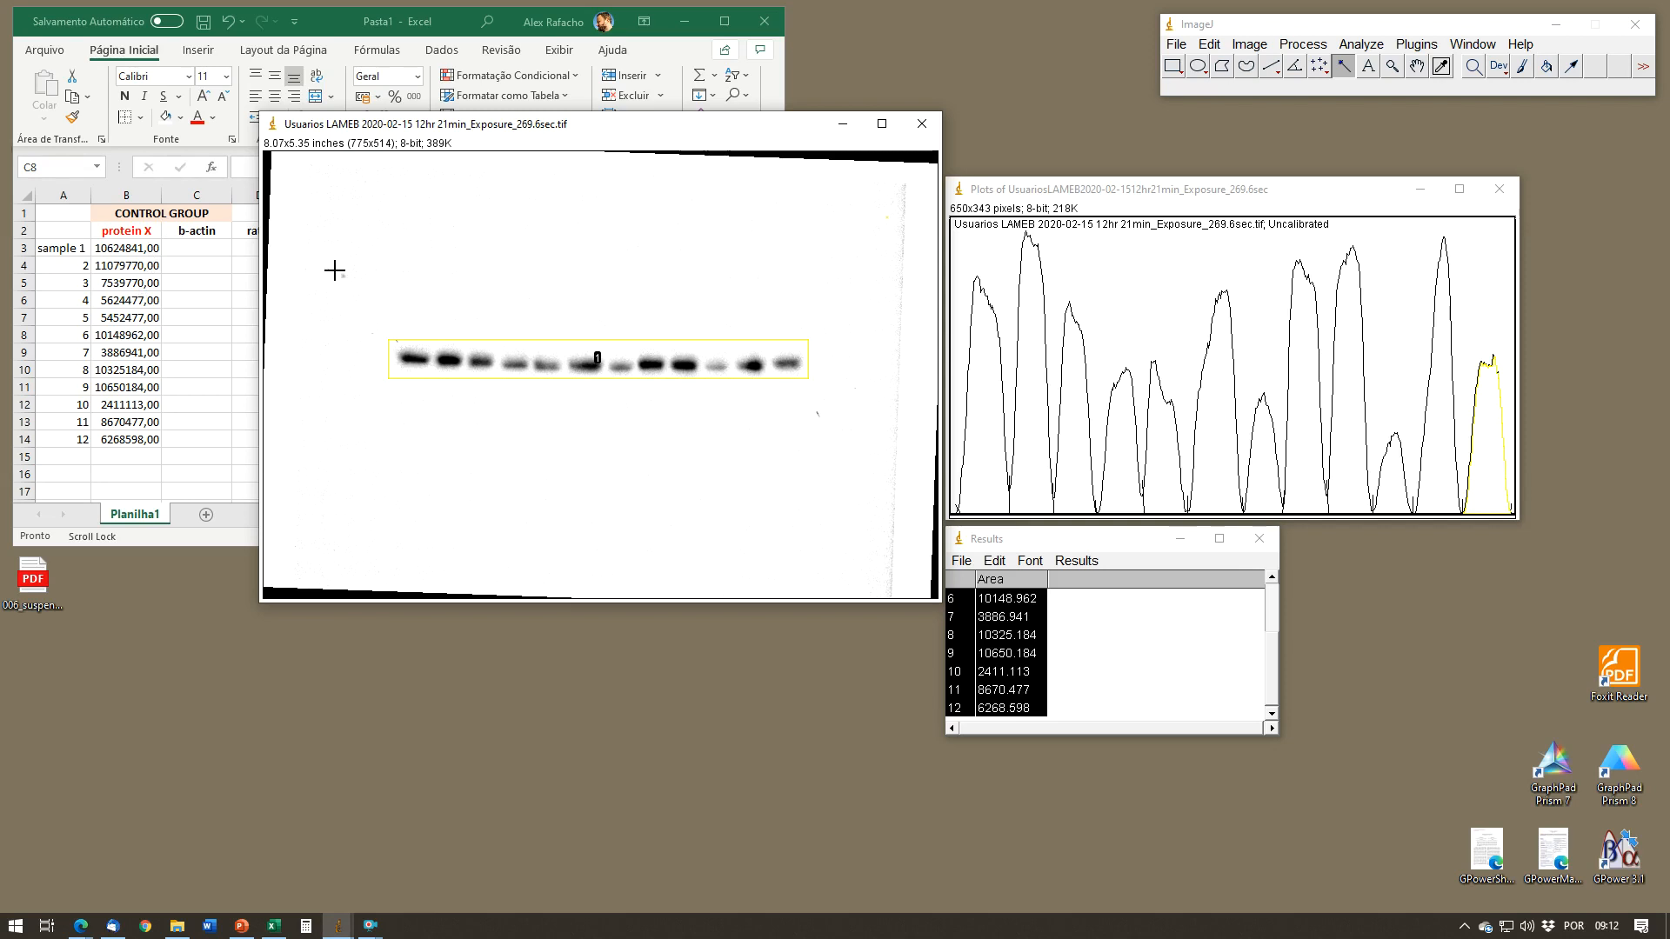
{"action": "left_click_drag", "start_coordinate": [644, 133], "coordinate": [613, 303]}
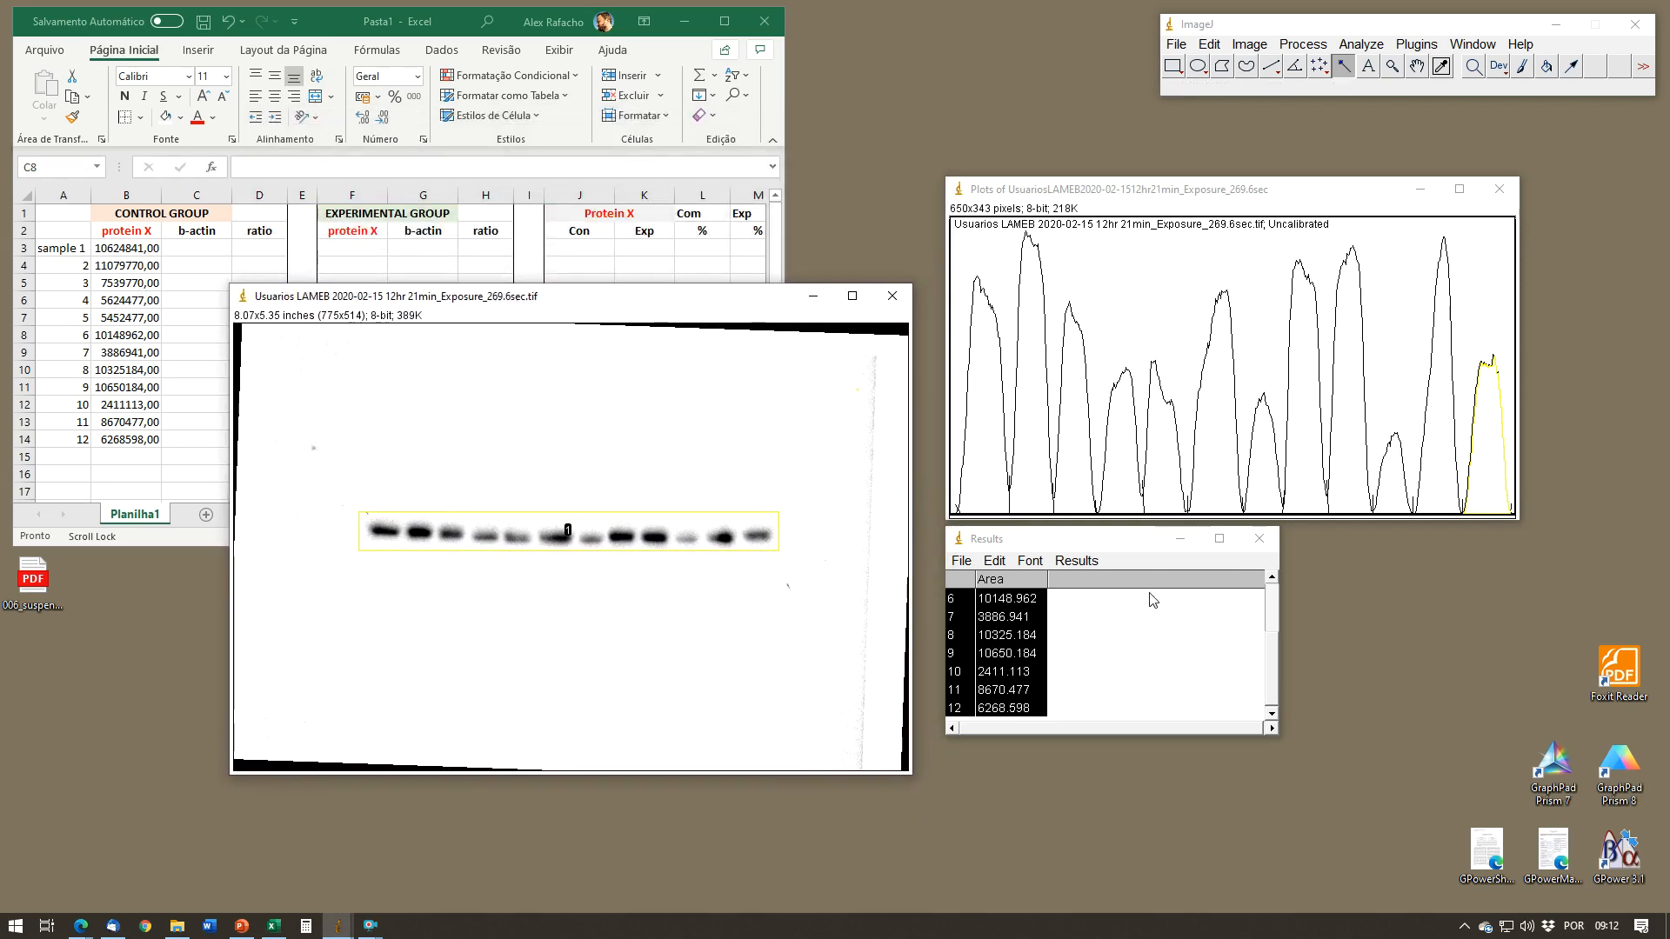
{"action": "left_click", "coordinate": [1260, 538]}
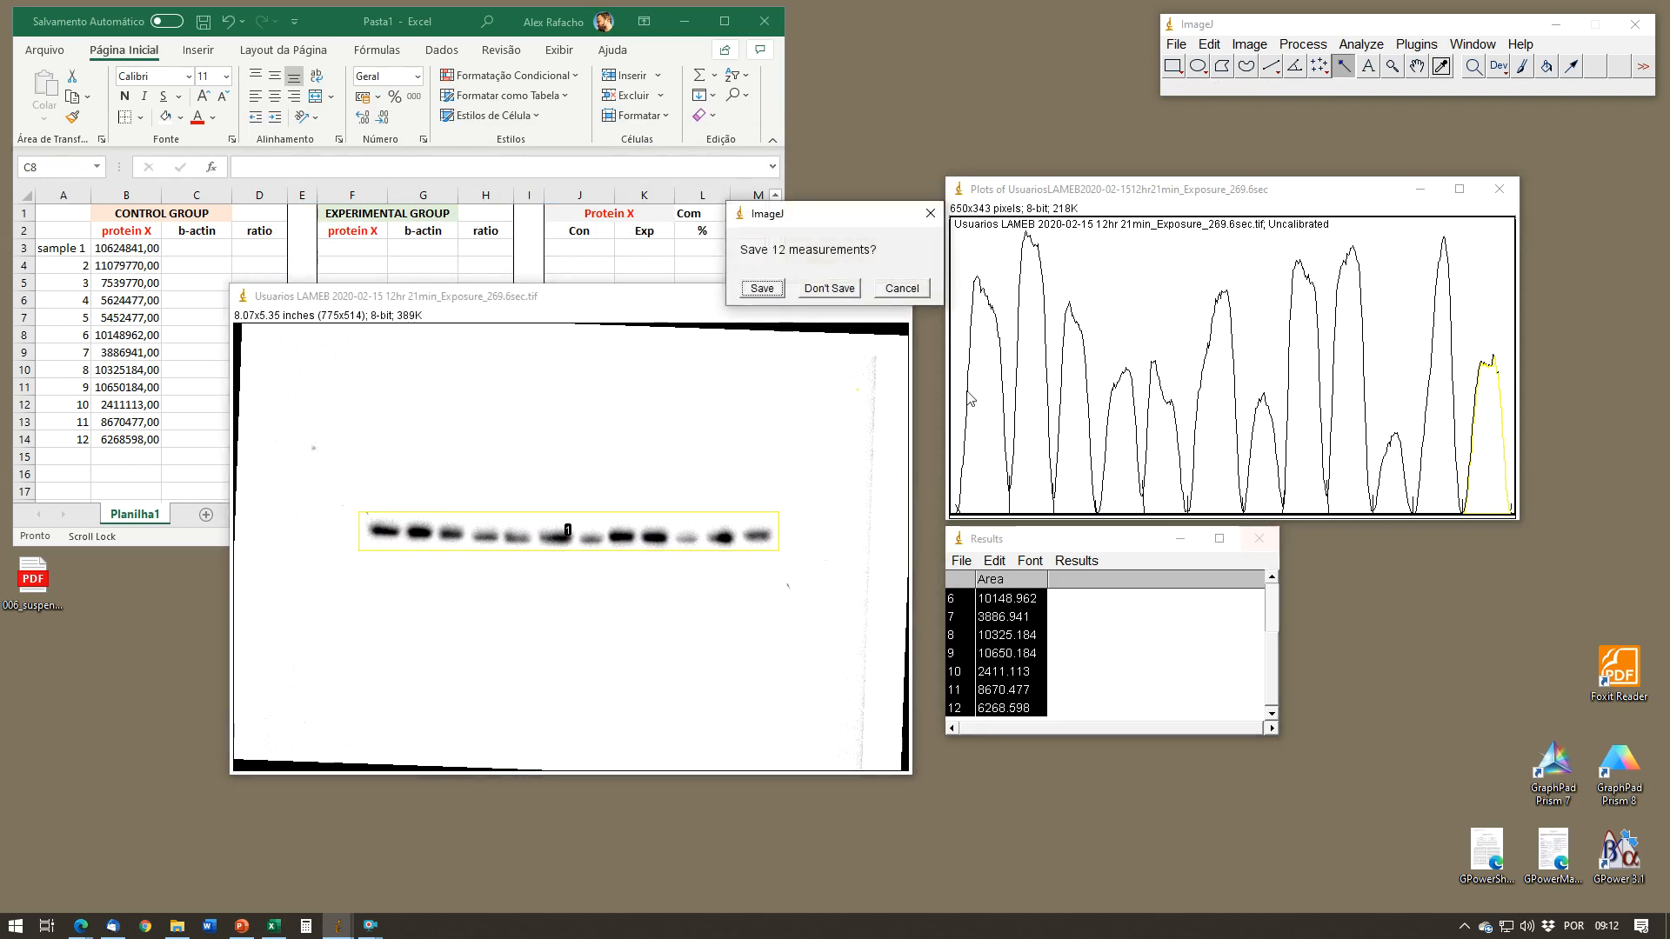
{"action": "left_click", "coordinate": [831, 287]}
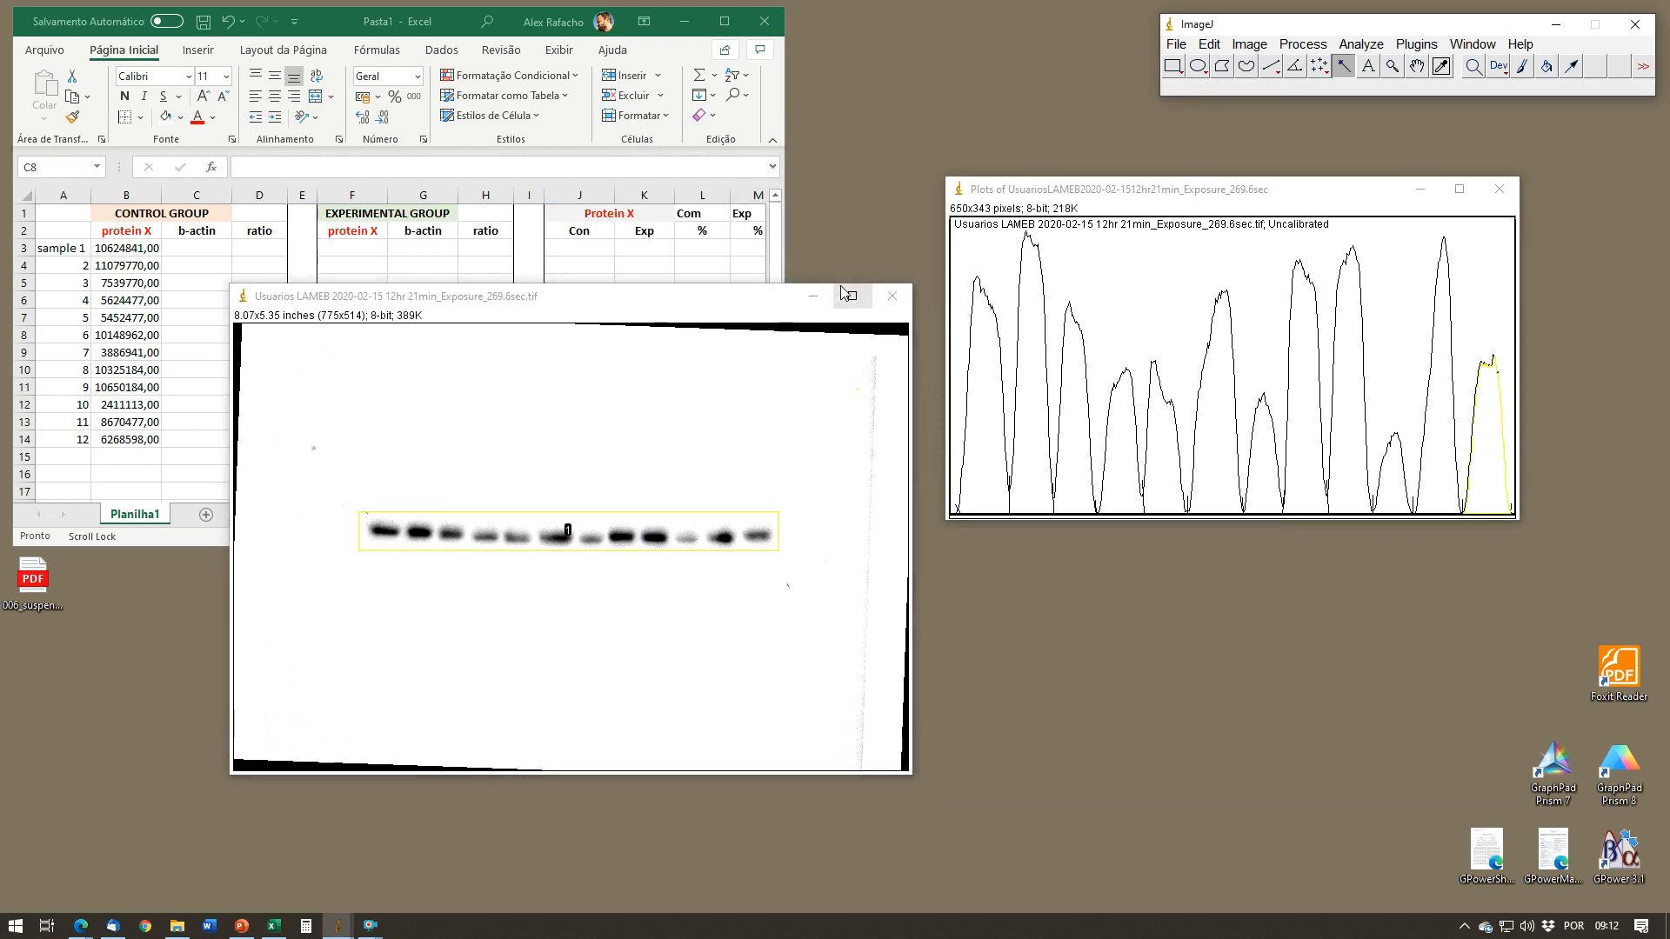
{"action": "left_click", "coordinate": [1499, 188]}
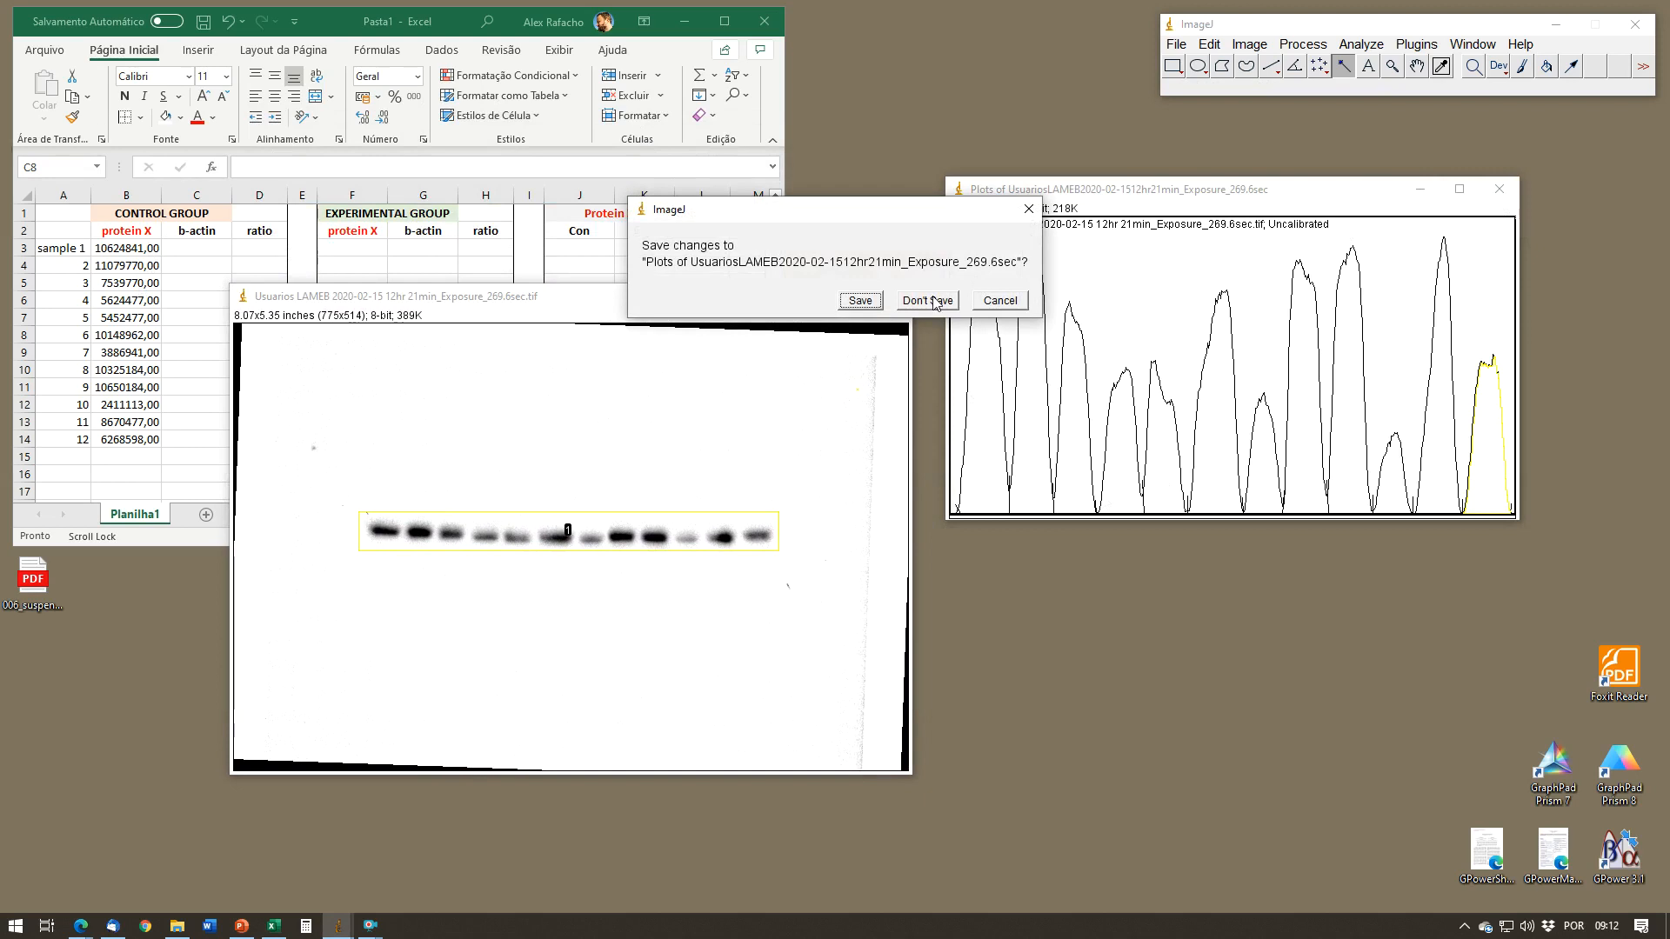
{"action": "left_click", "coordinate": [929, 299]}
{"action": "left_click", "coordinate": [889, 301]}
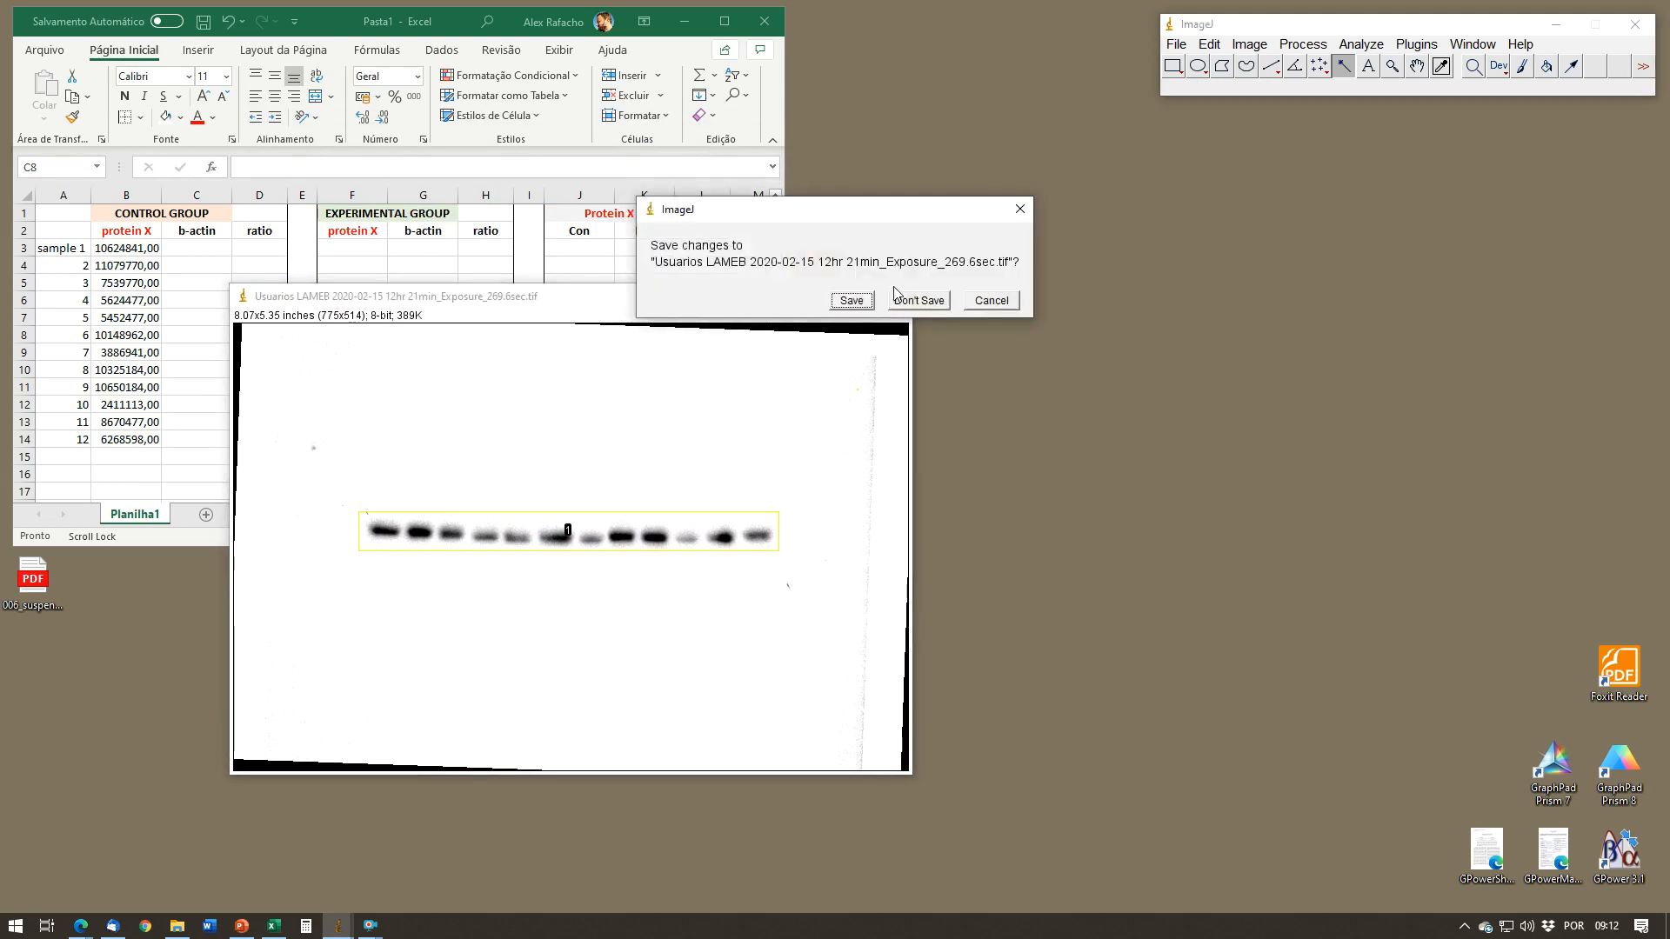
{"action": "left_click", "coordinate": [907, 303]}
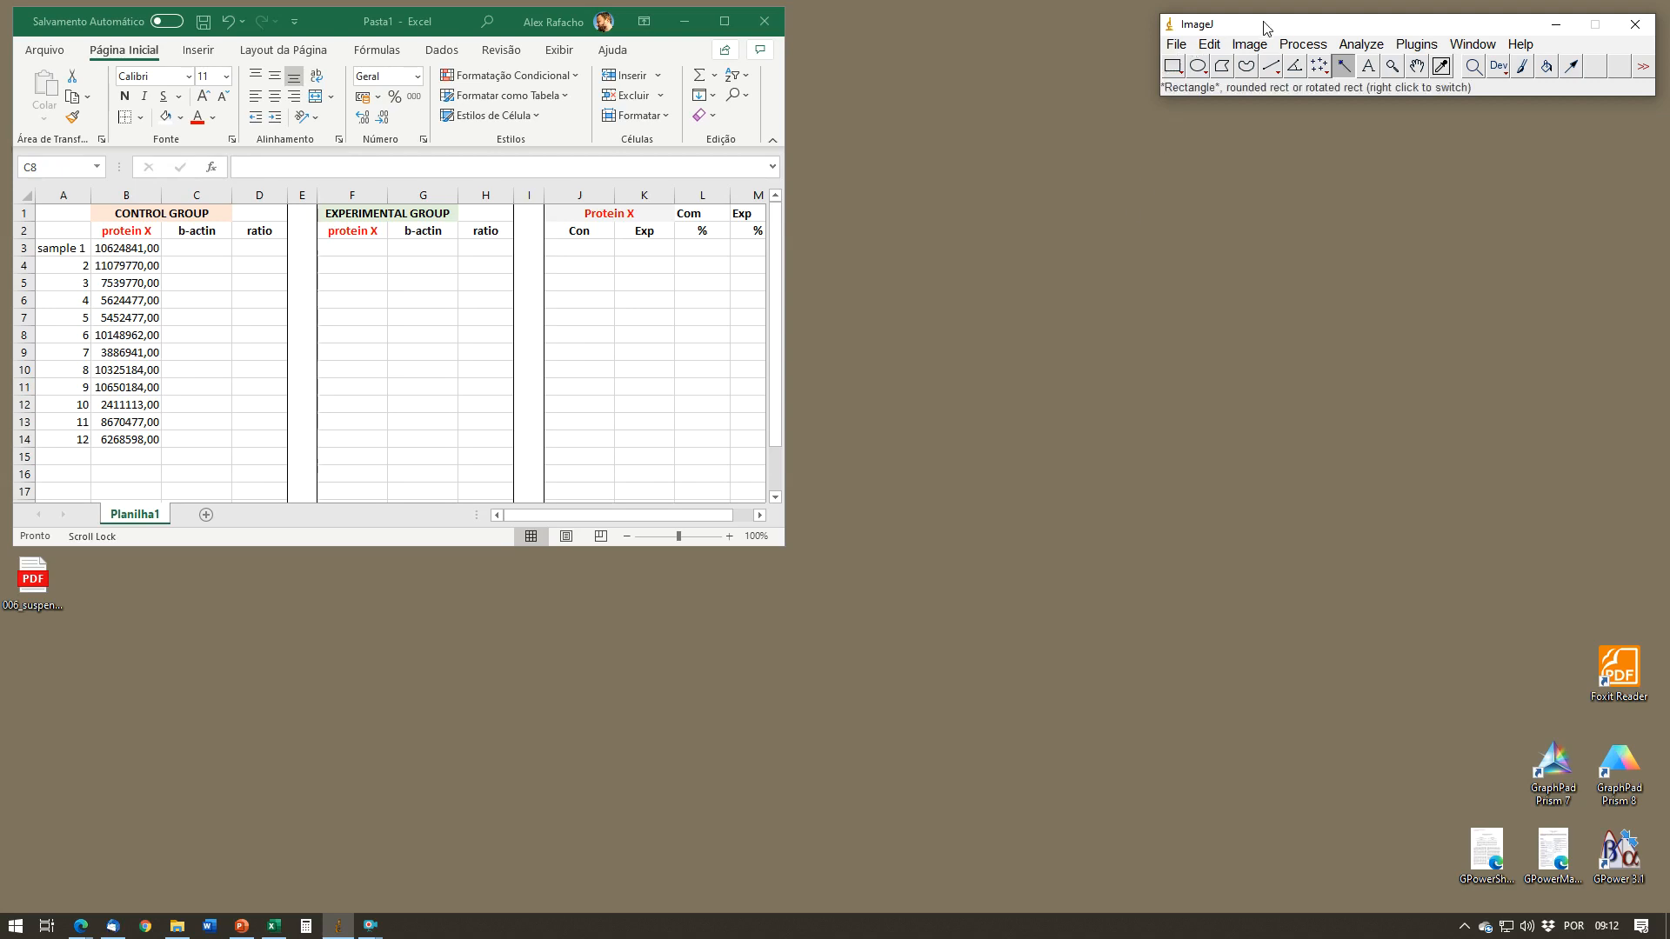
{"action": "key", "text": "ctrl+o"}
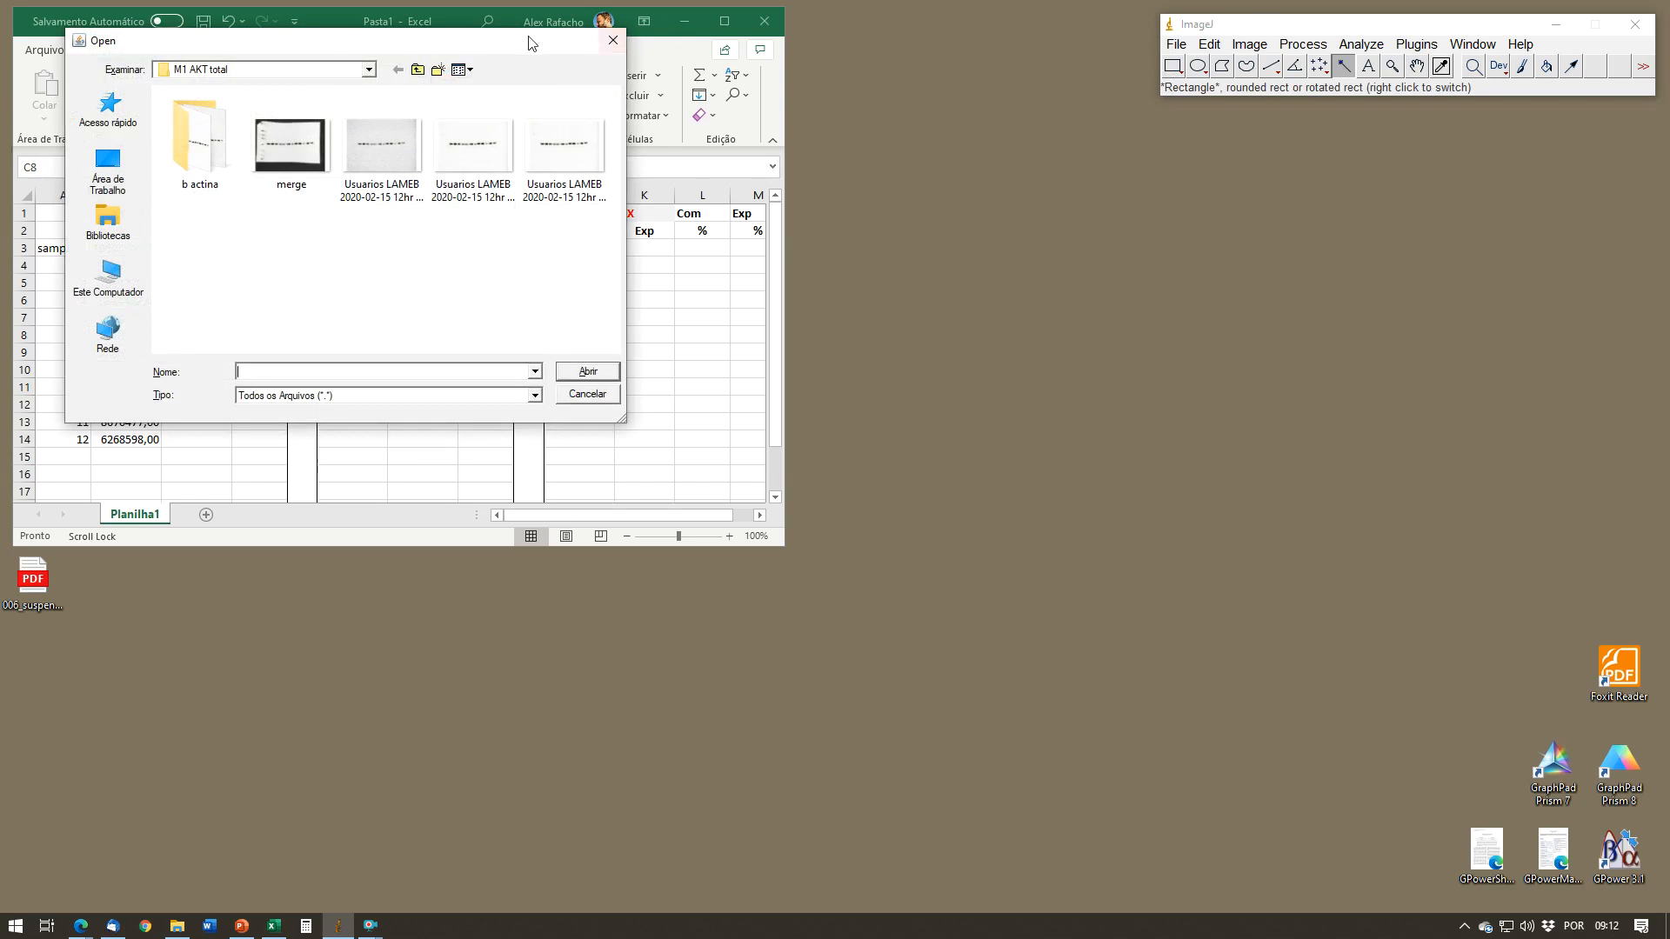
{"action": "left_click_drag", "start_coordinate": [525, 46], "coordinate": [1263, 156]}
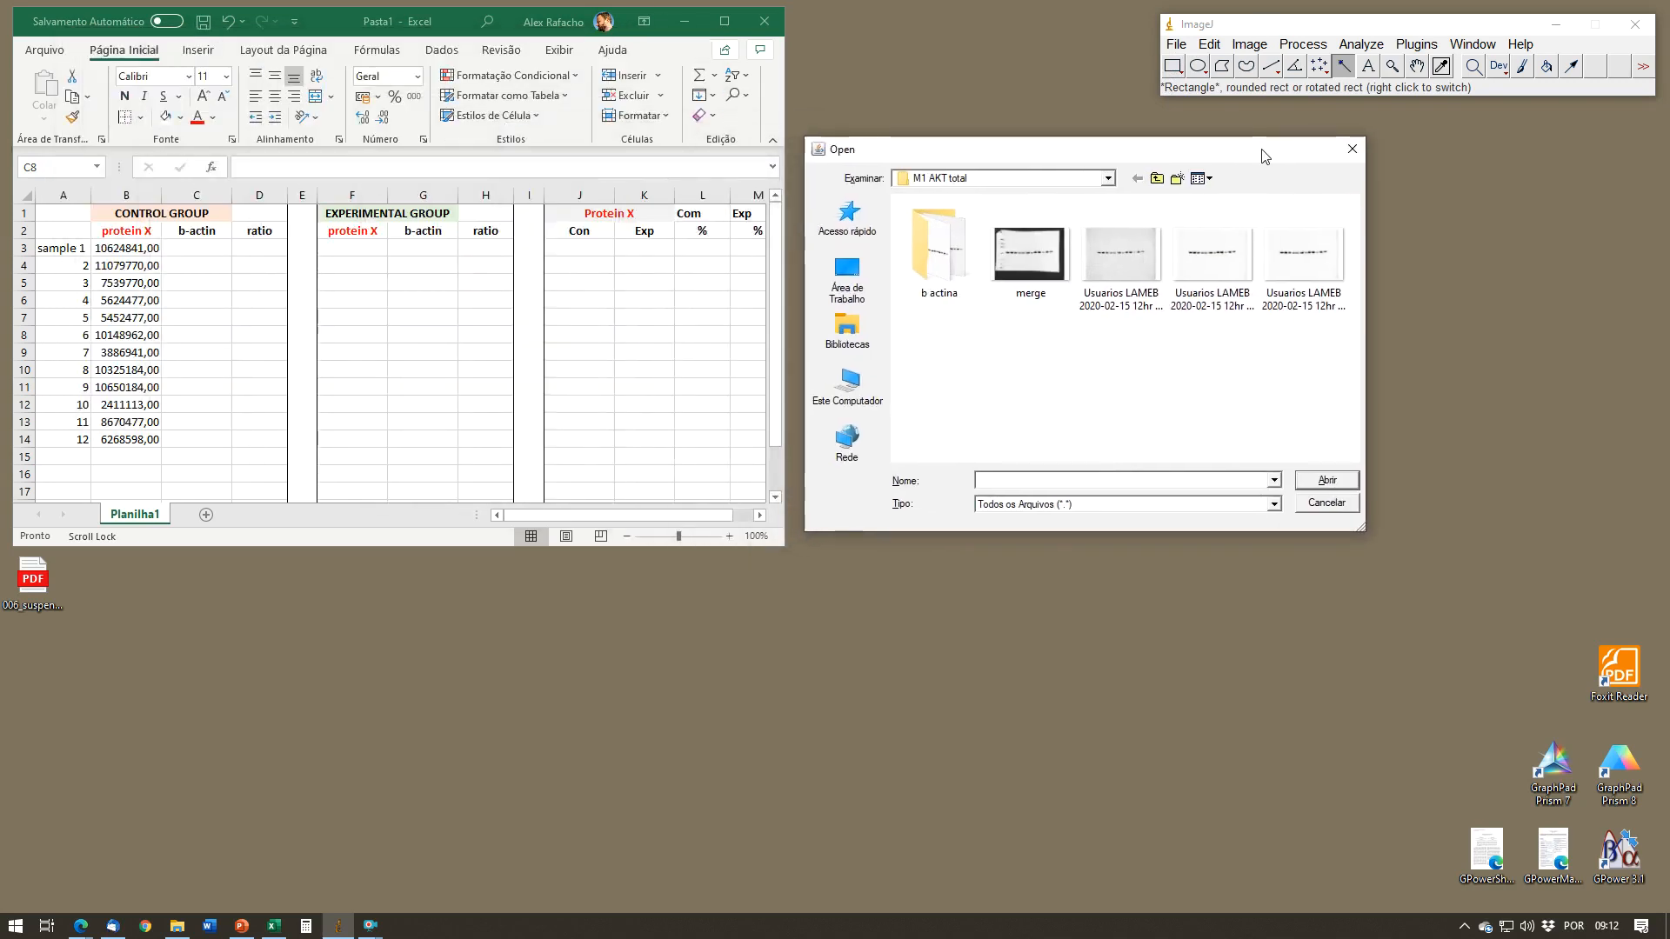
{"action": "double_click", "coordinate": [945, 263]}
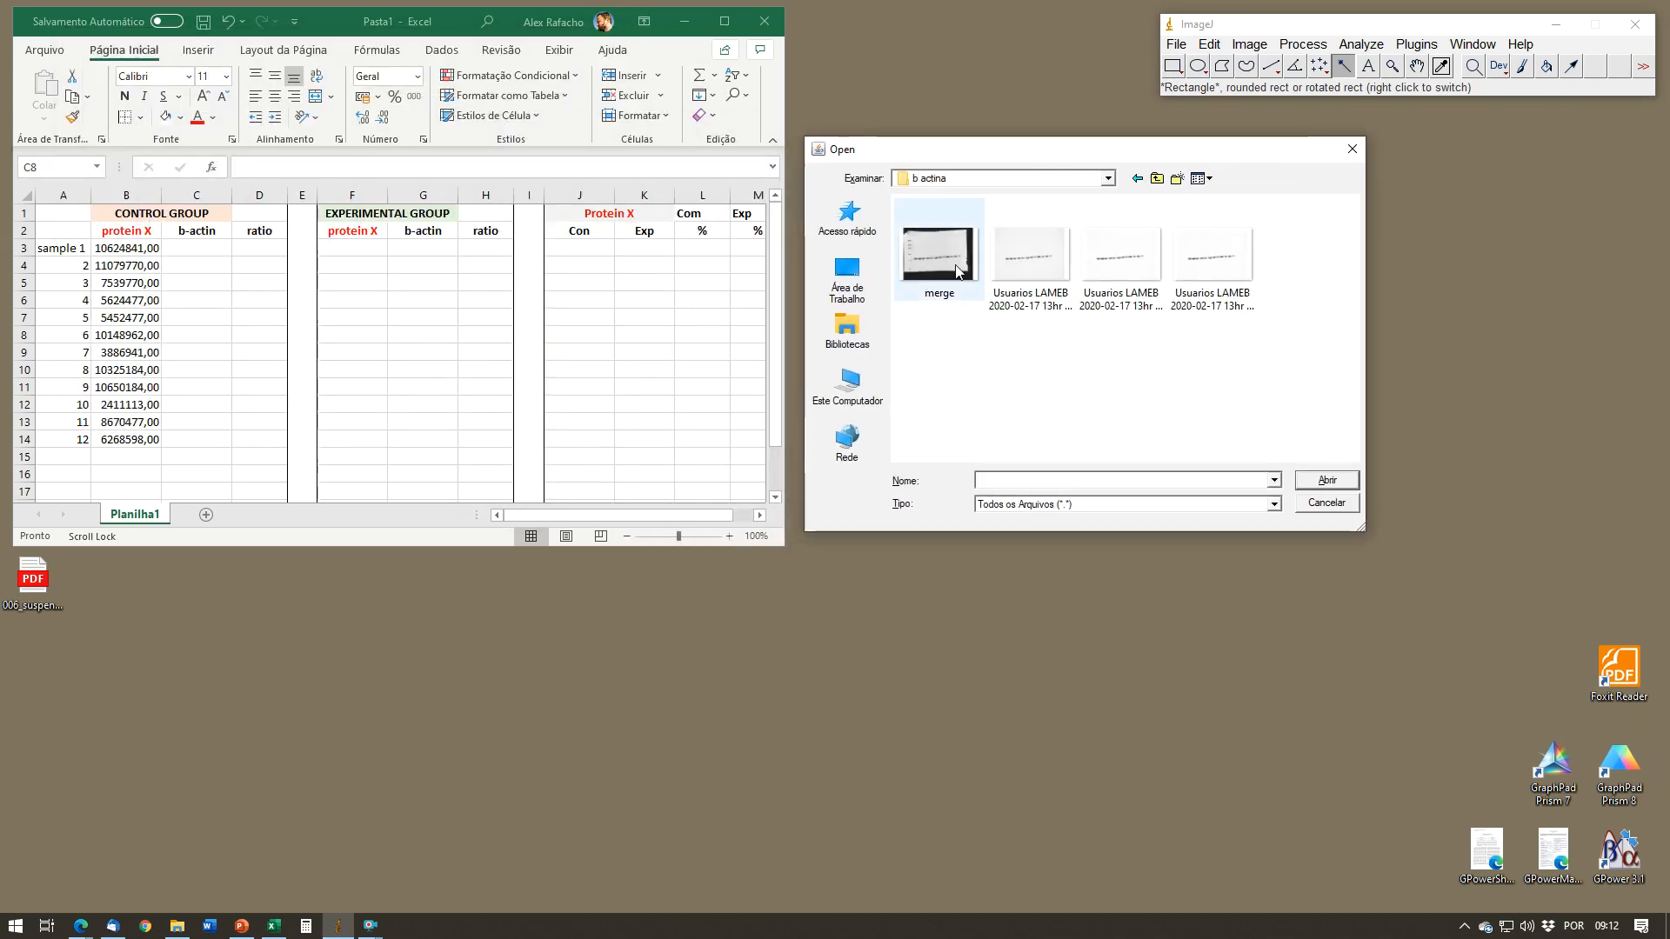
{"action": "double_click", "coordinate": [1124, 261]}
{"action": "left_click_drag", "start_coordinate": [767, 301], "coordinate": [951, 285]}
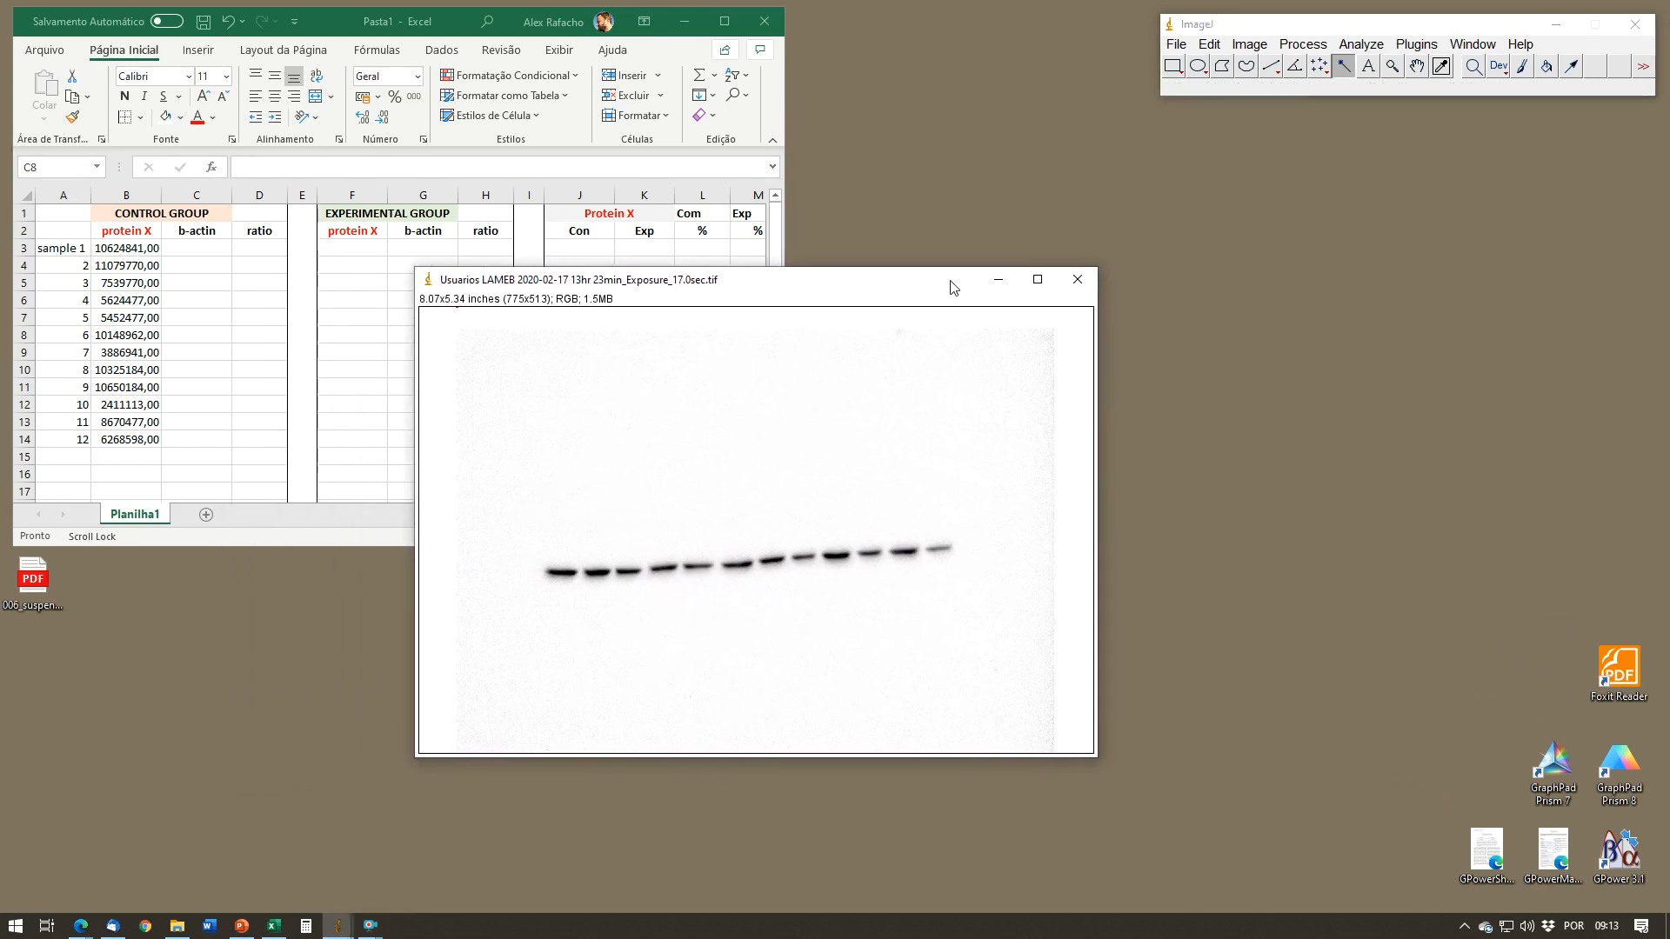
Step: Find the Rotate image transform with the Command Finder and rotate the b-actin blot by 4 degrees to level the bands
{"action": "right_click", "coordinate": [1037, 394]}
{"action": "left_click", "coordinate": [1137, 597]}
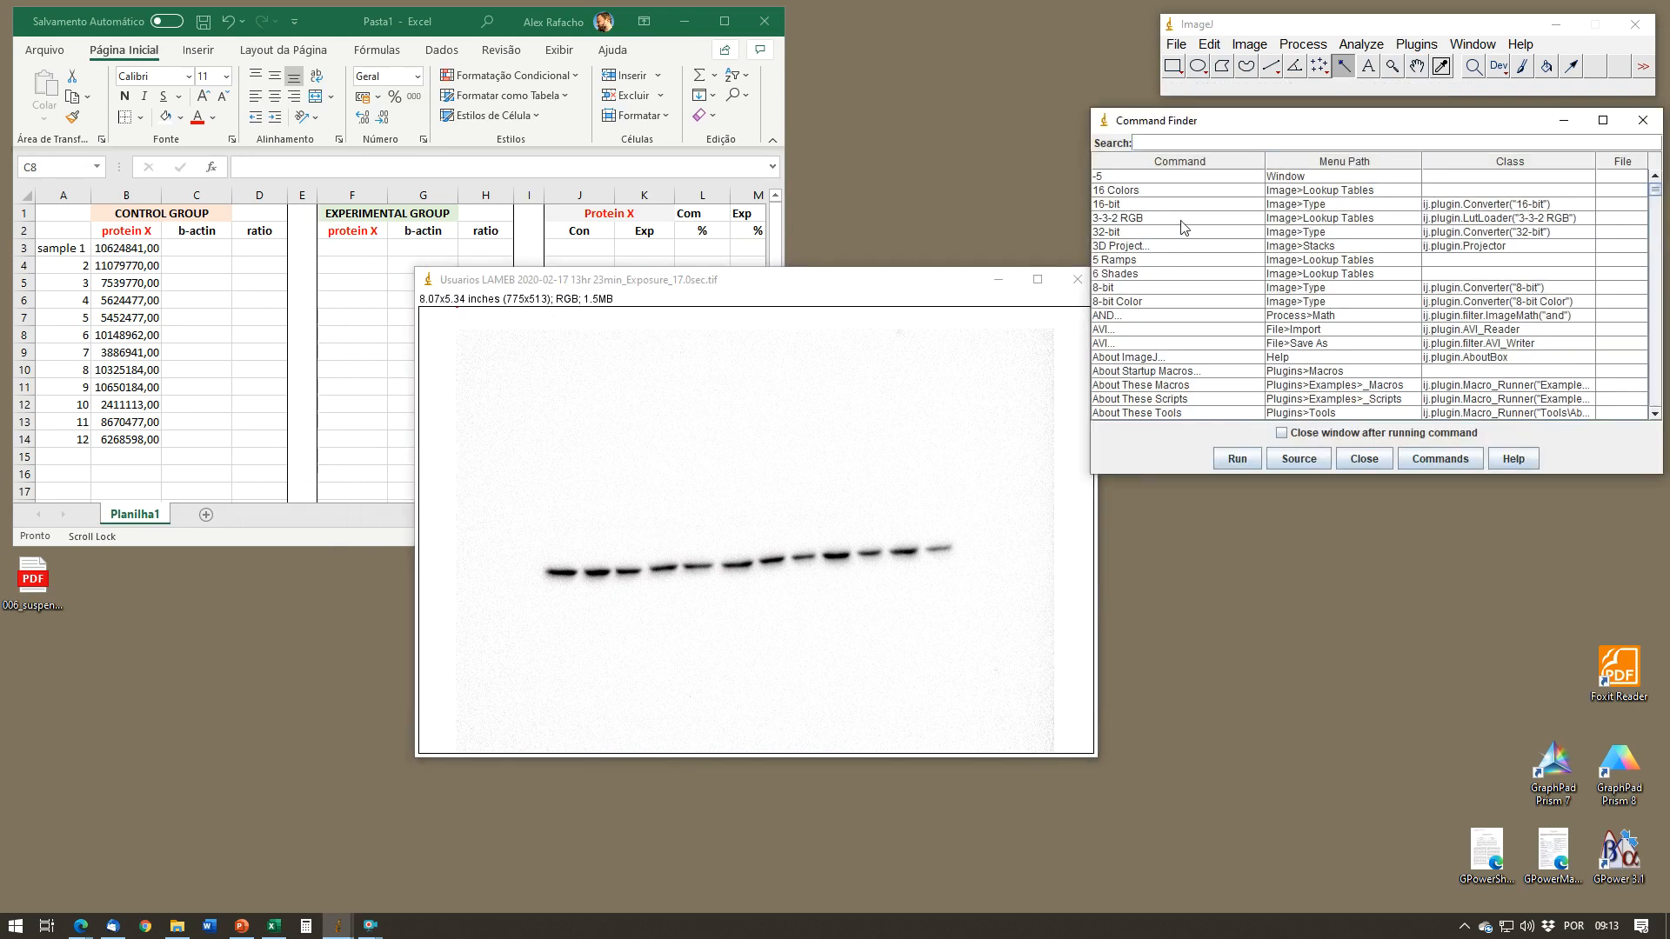
{"action": "type", "text": "rotat"}
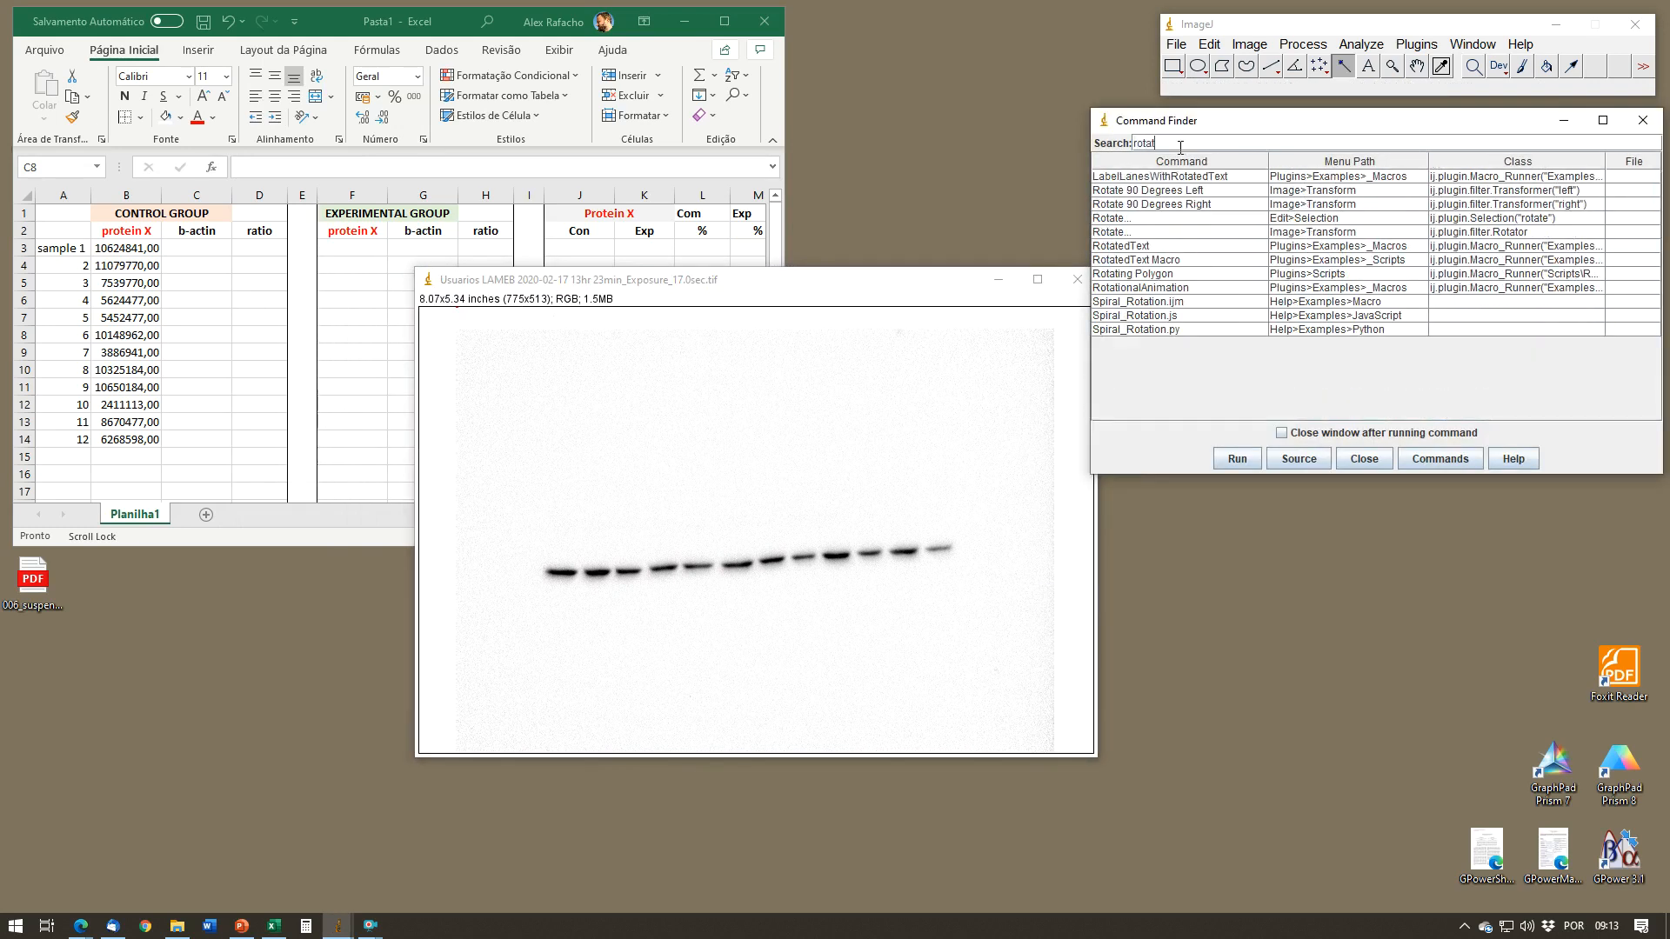
{"action": "left_click", "coordinate": [1218, 232]}
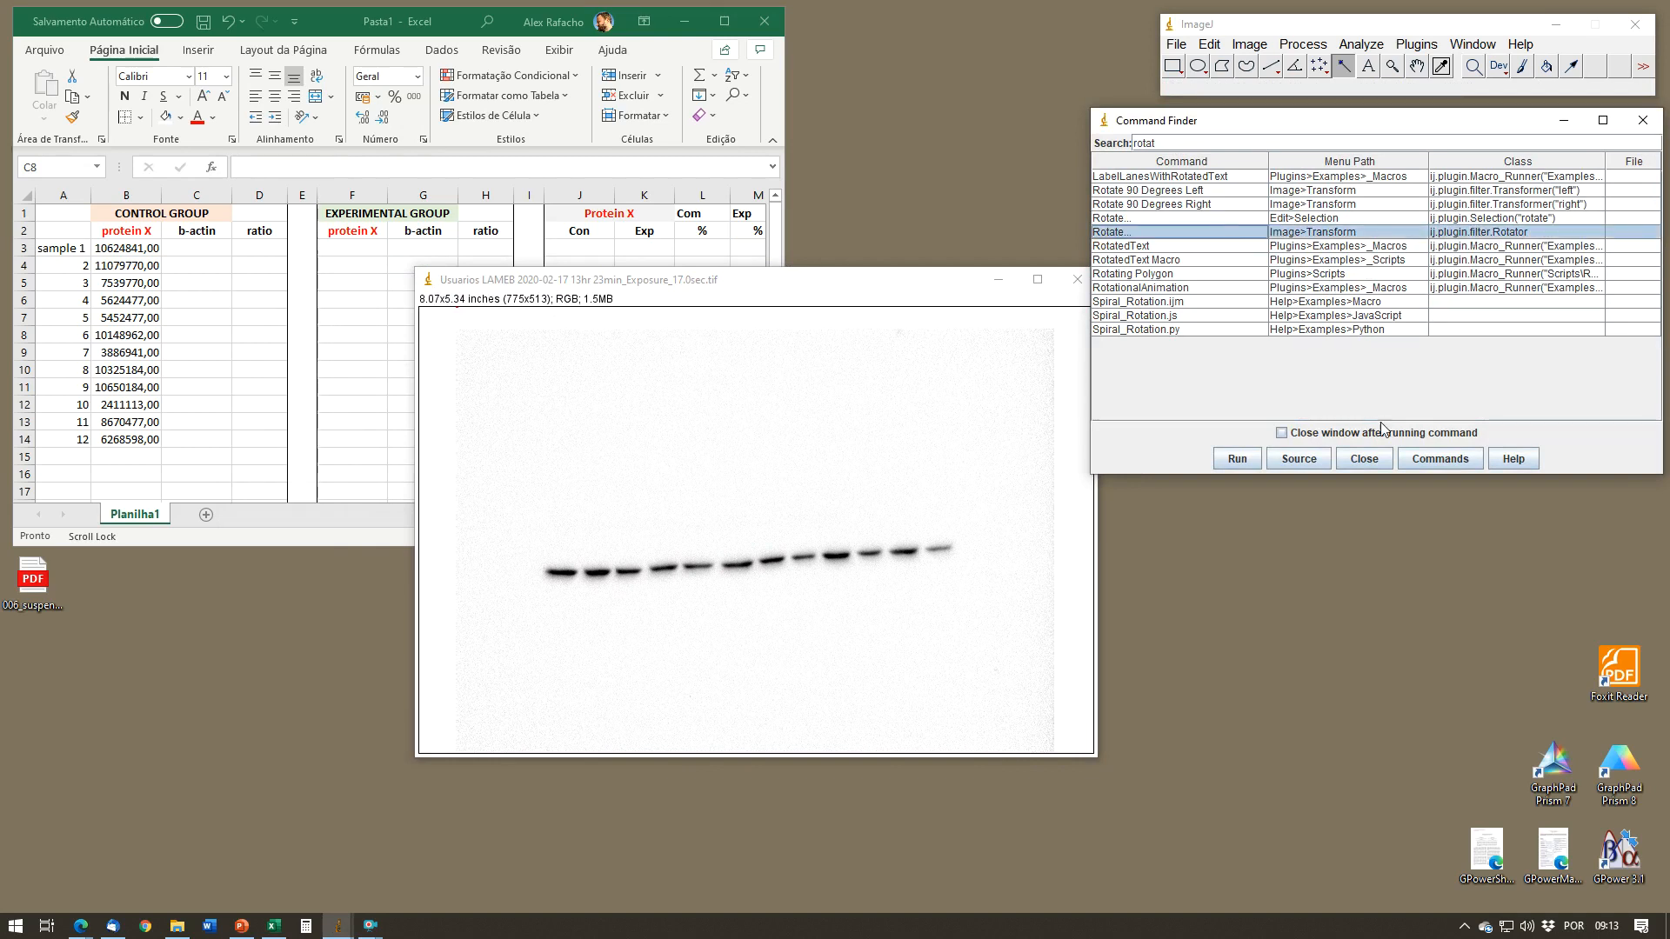
{"action": "left_click", "coordinate": [1242, 461]}
{"action": "left_click_drag", "start_coordinate": [810, 182], "coordinate": [967, 204]}
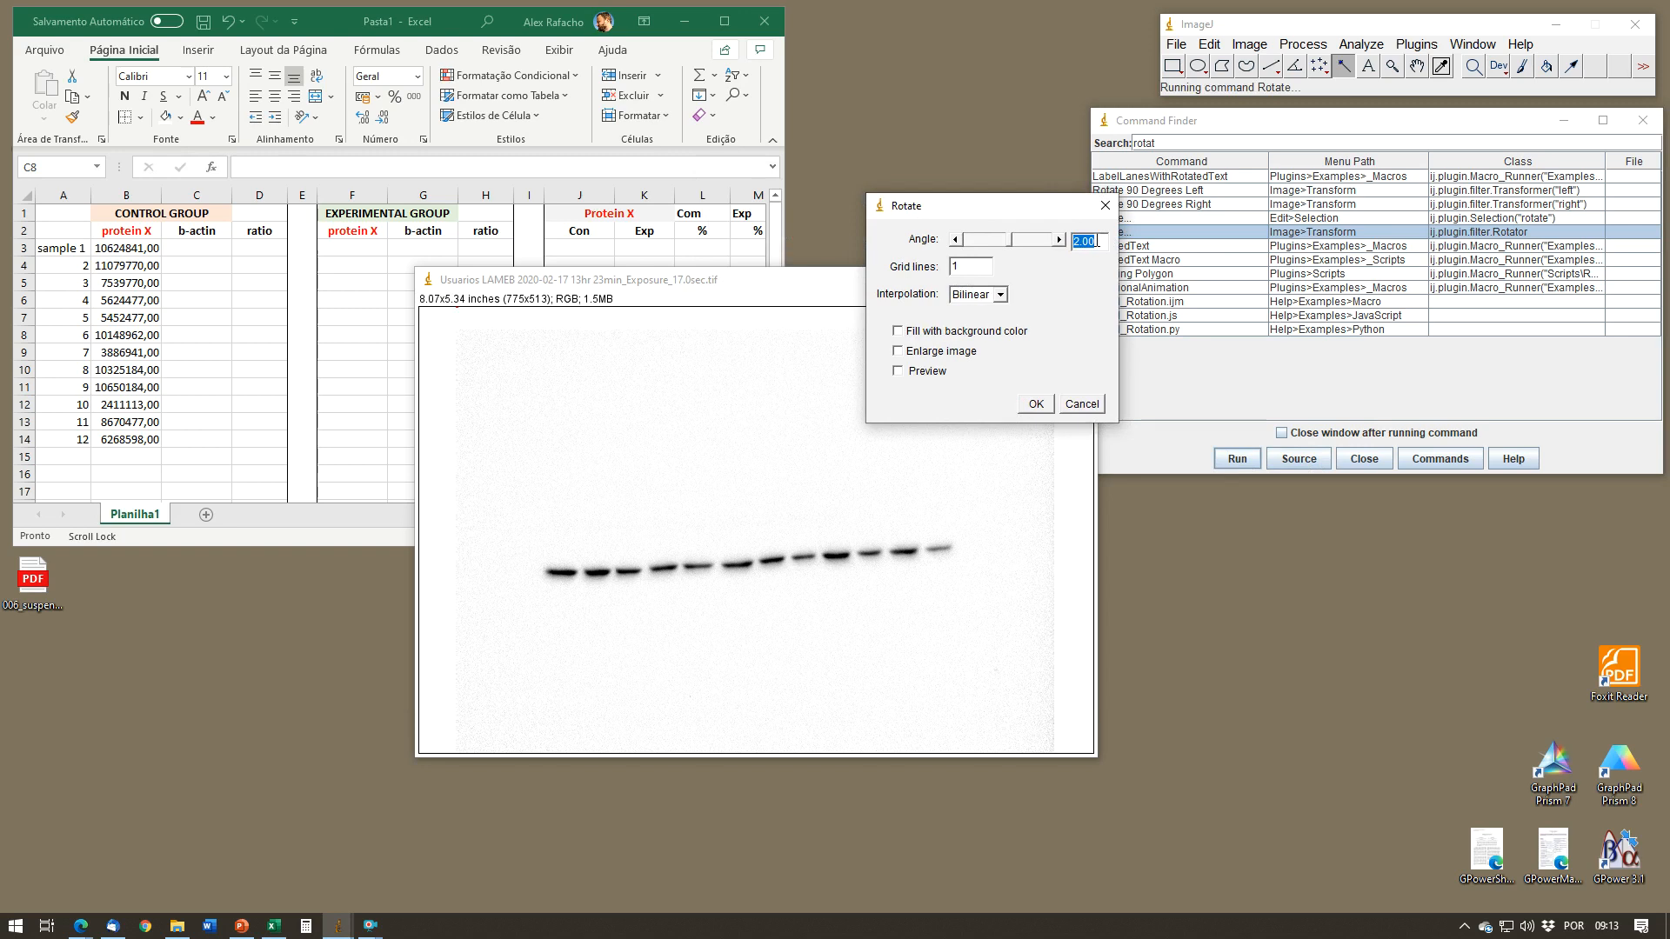
{"action": "type", "text": "4"}
{"action": "left_click", "coordinate": [1035, 404]}
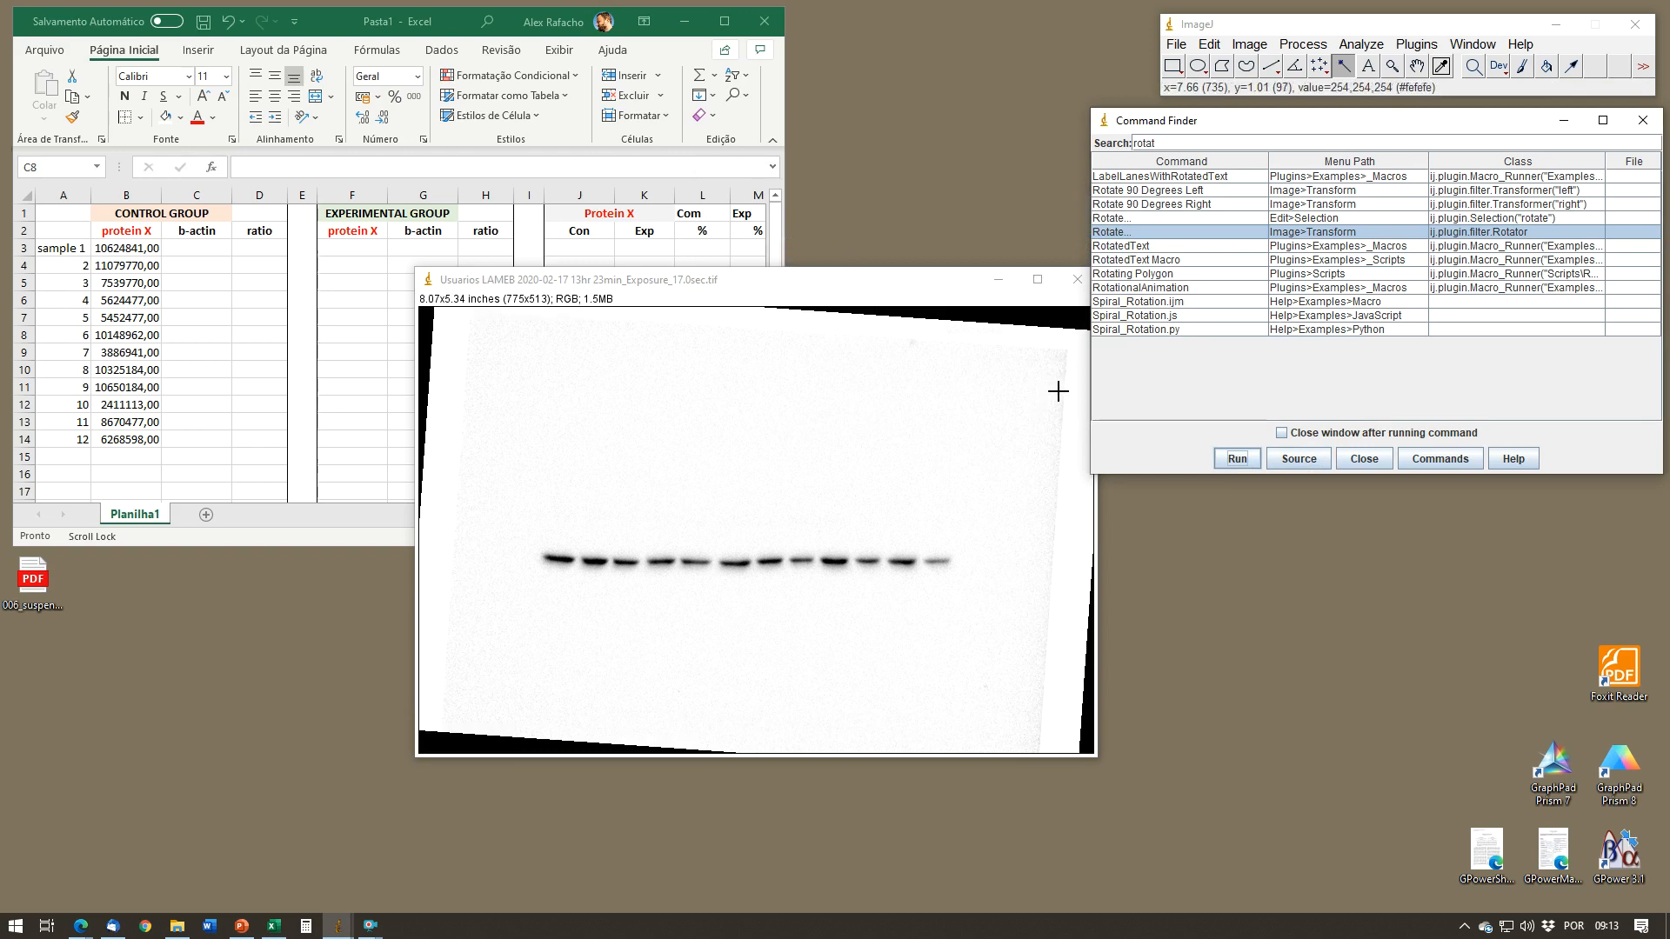
{"action": "left_click_drag", "start_coordinate": [936, 286], "coordinate": [882, 278]}
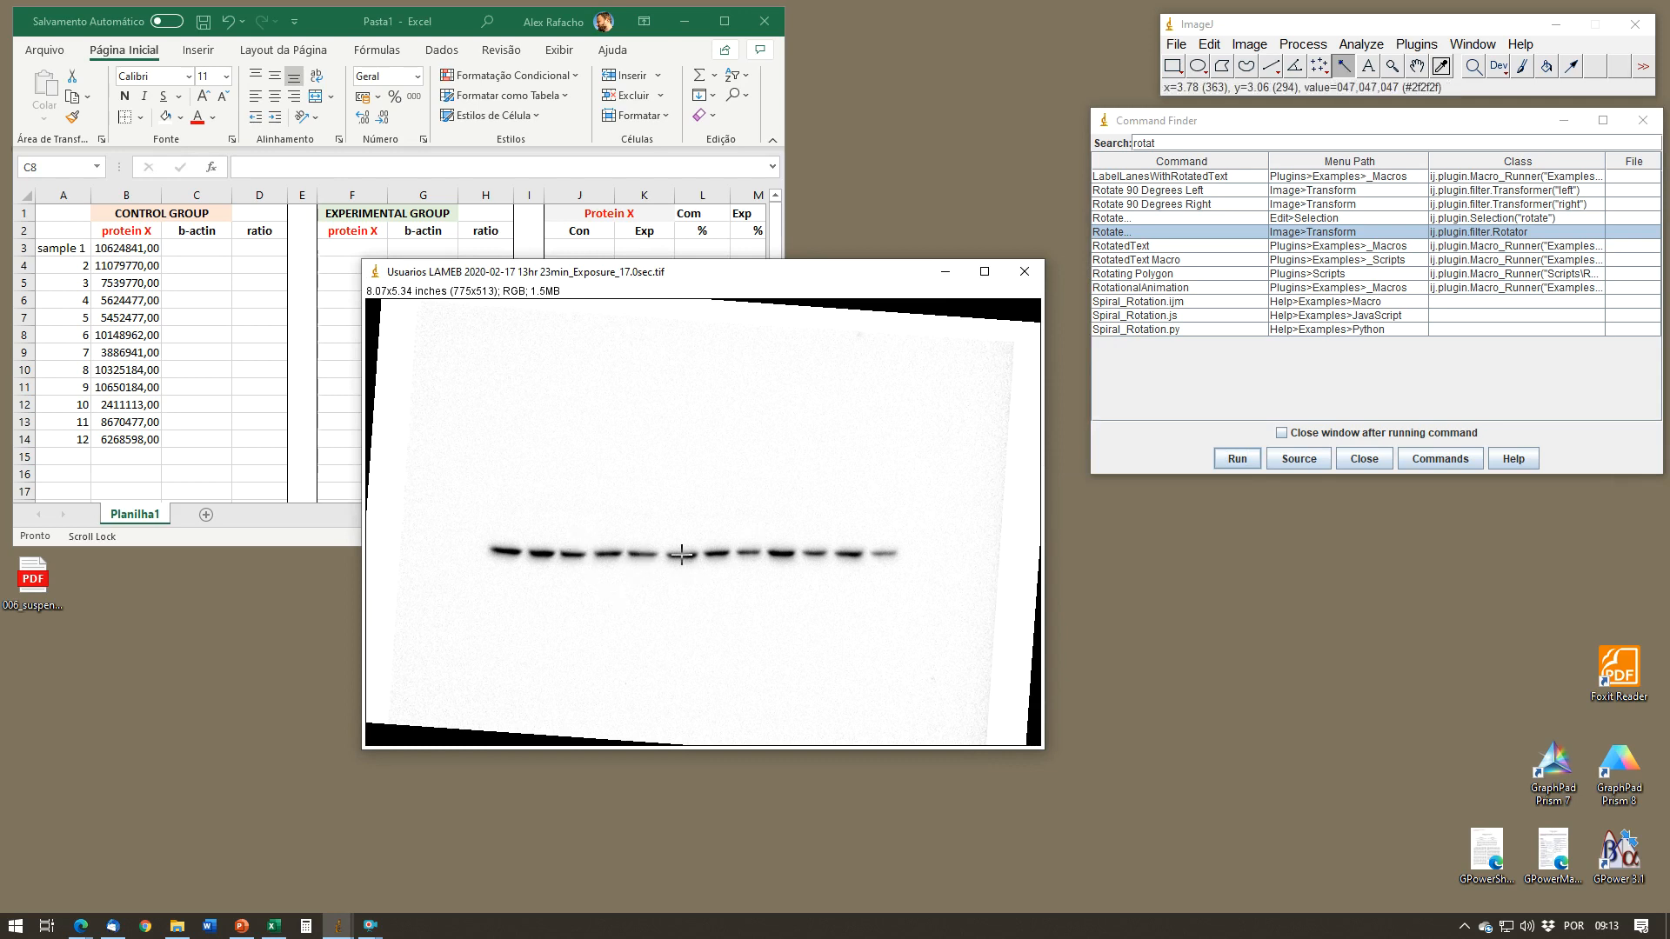
Step: Adjust the b-actin blot's brightness and contrast to the range 11 to 243, apply it, and close the adjustment and Command Finder windows
{"action": "left_click", "coordinate": [1247, 45]}
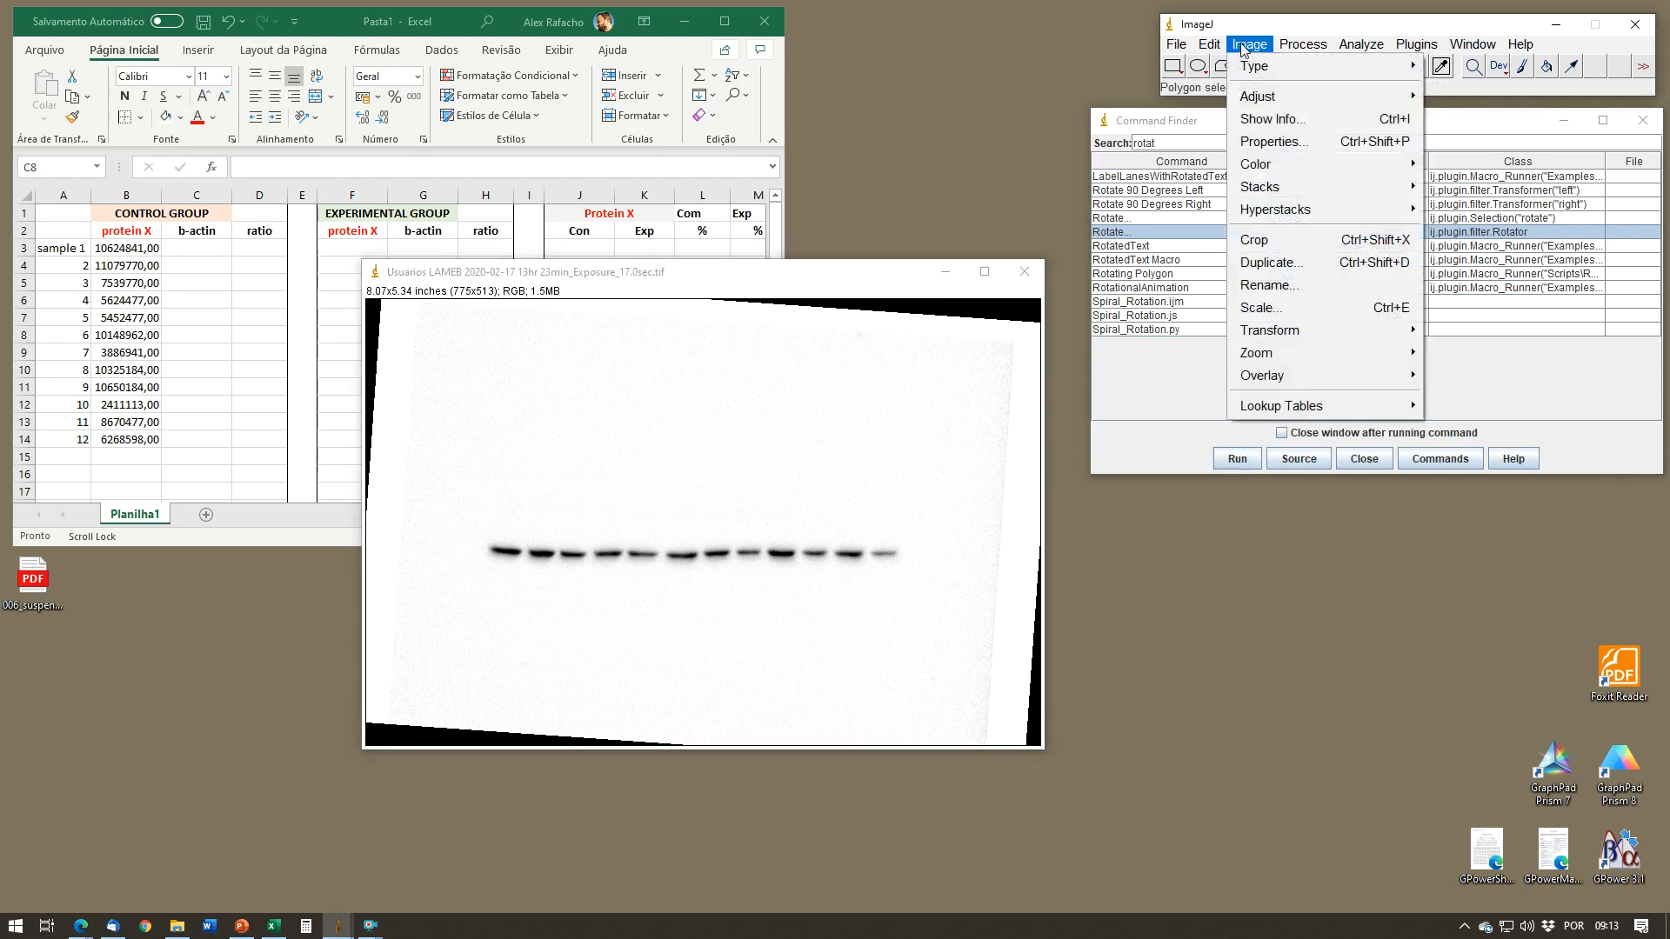
{"action": "mouse_move", "coordinate": [1257, 102]}
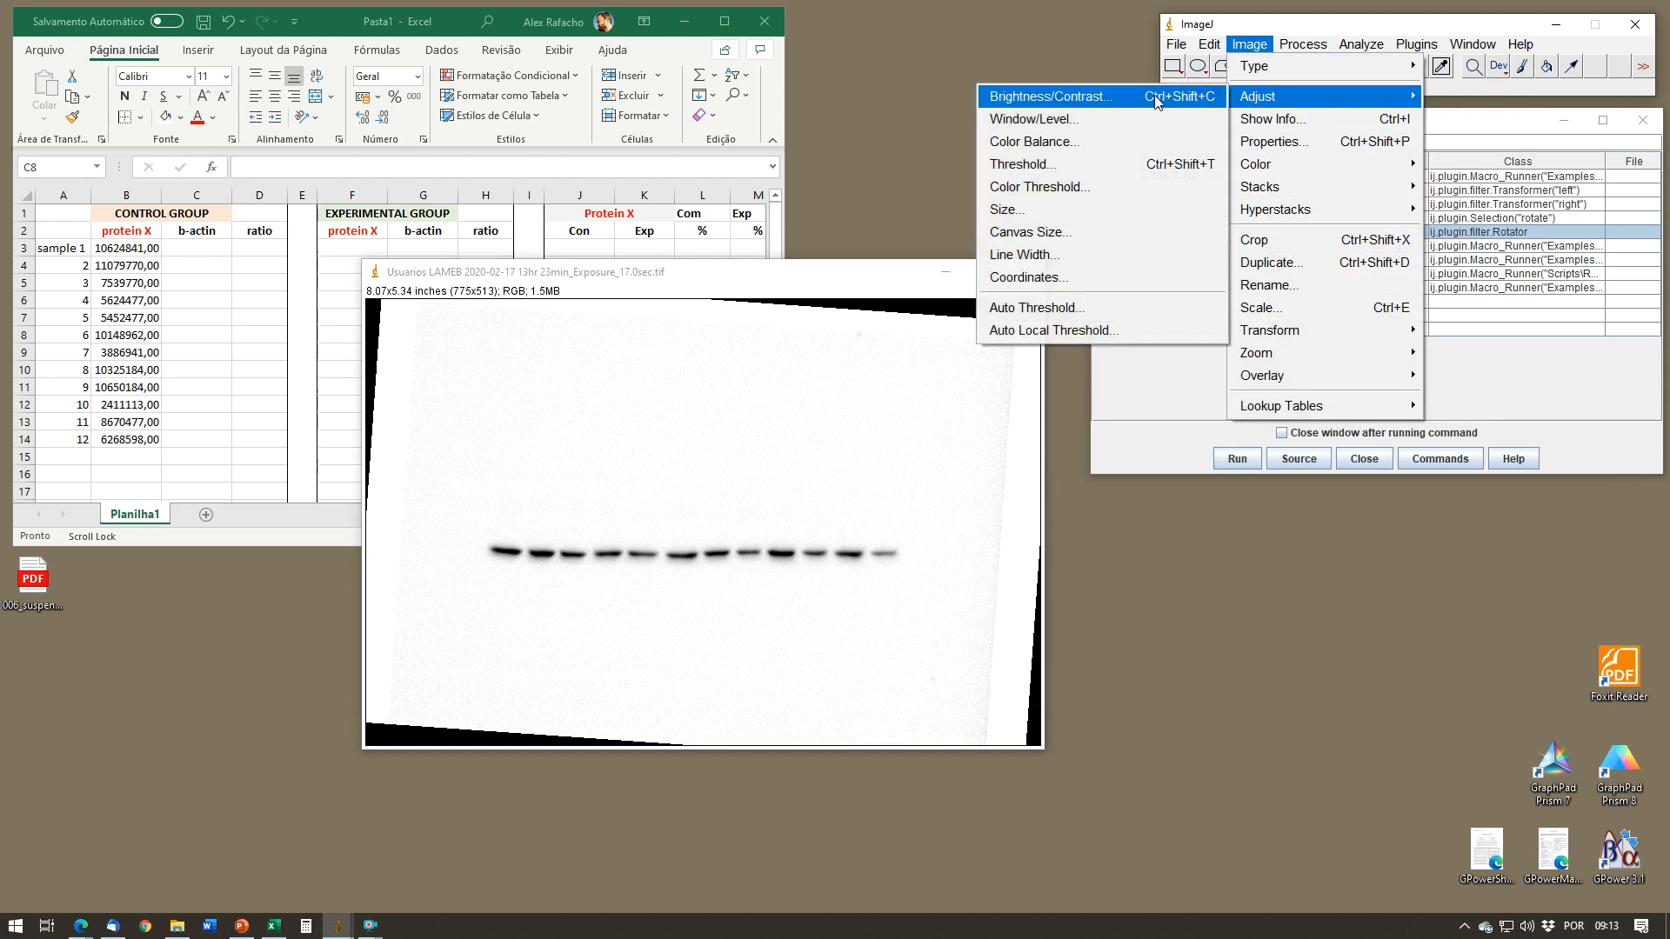
{"action": "left_click", "coordinate": [1044, 98]}
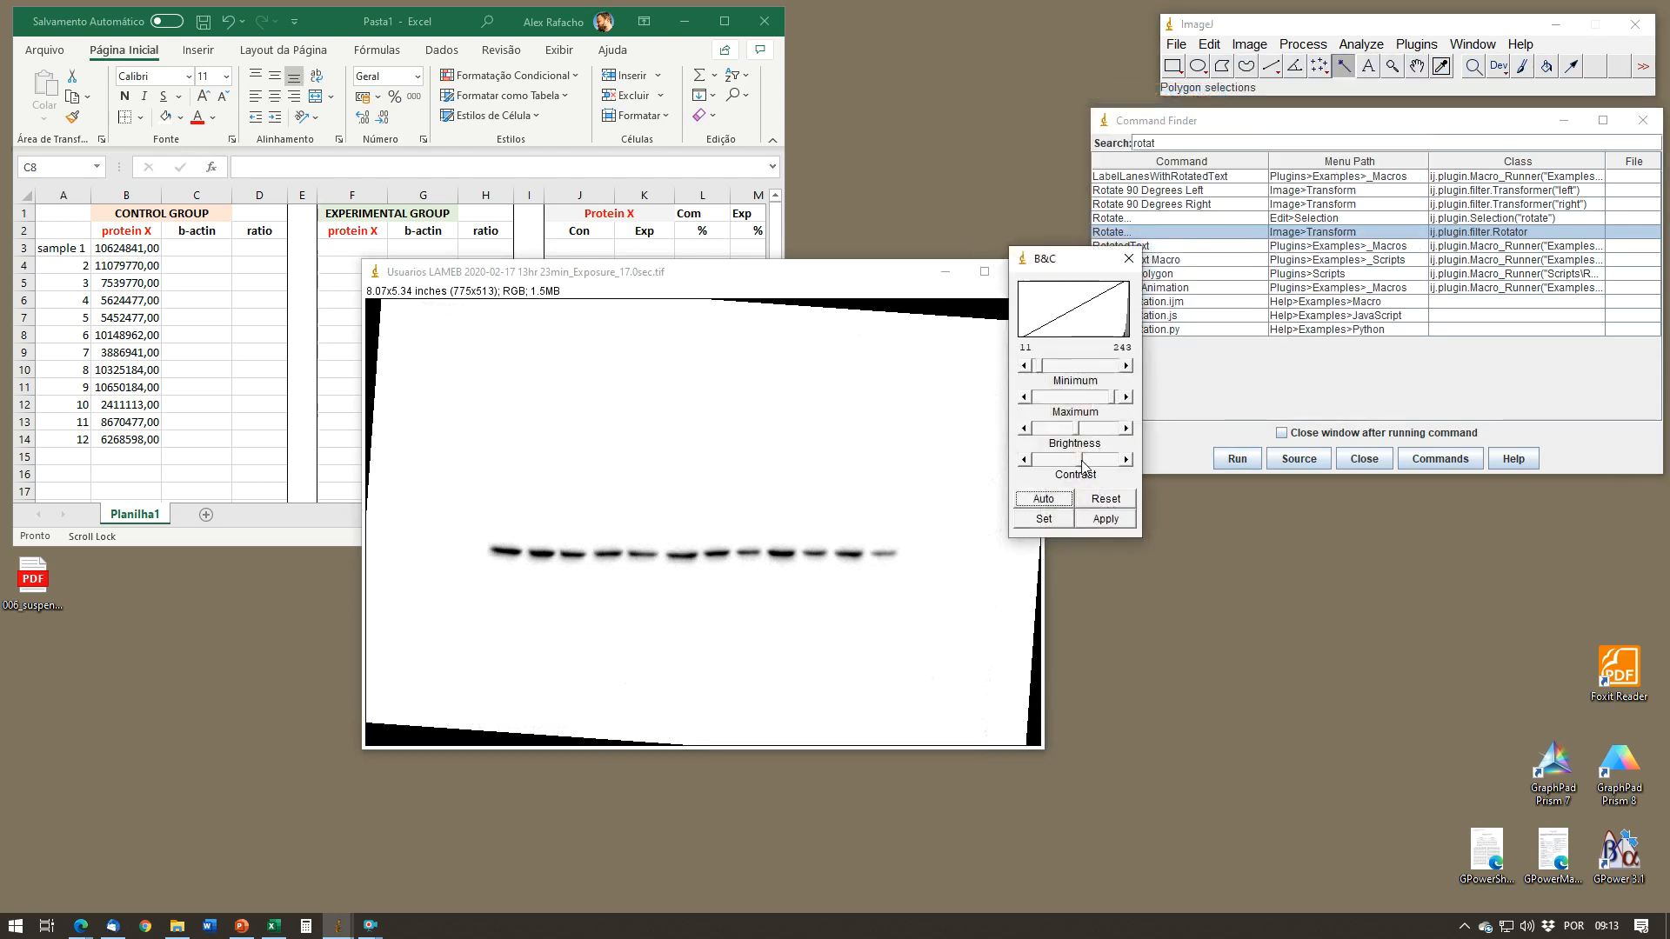
{"action": "left_click", "coordinate": [1107, 521]}
{"action": "left_click", "coordinate": [1130, 259]}
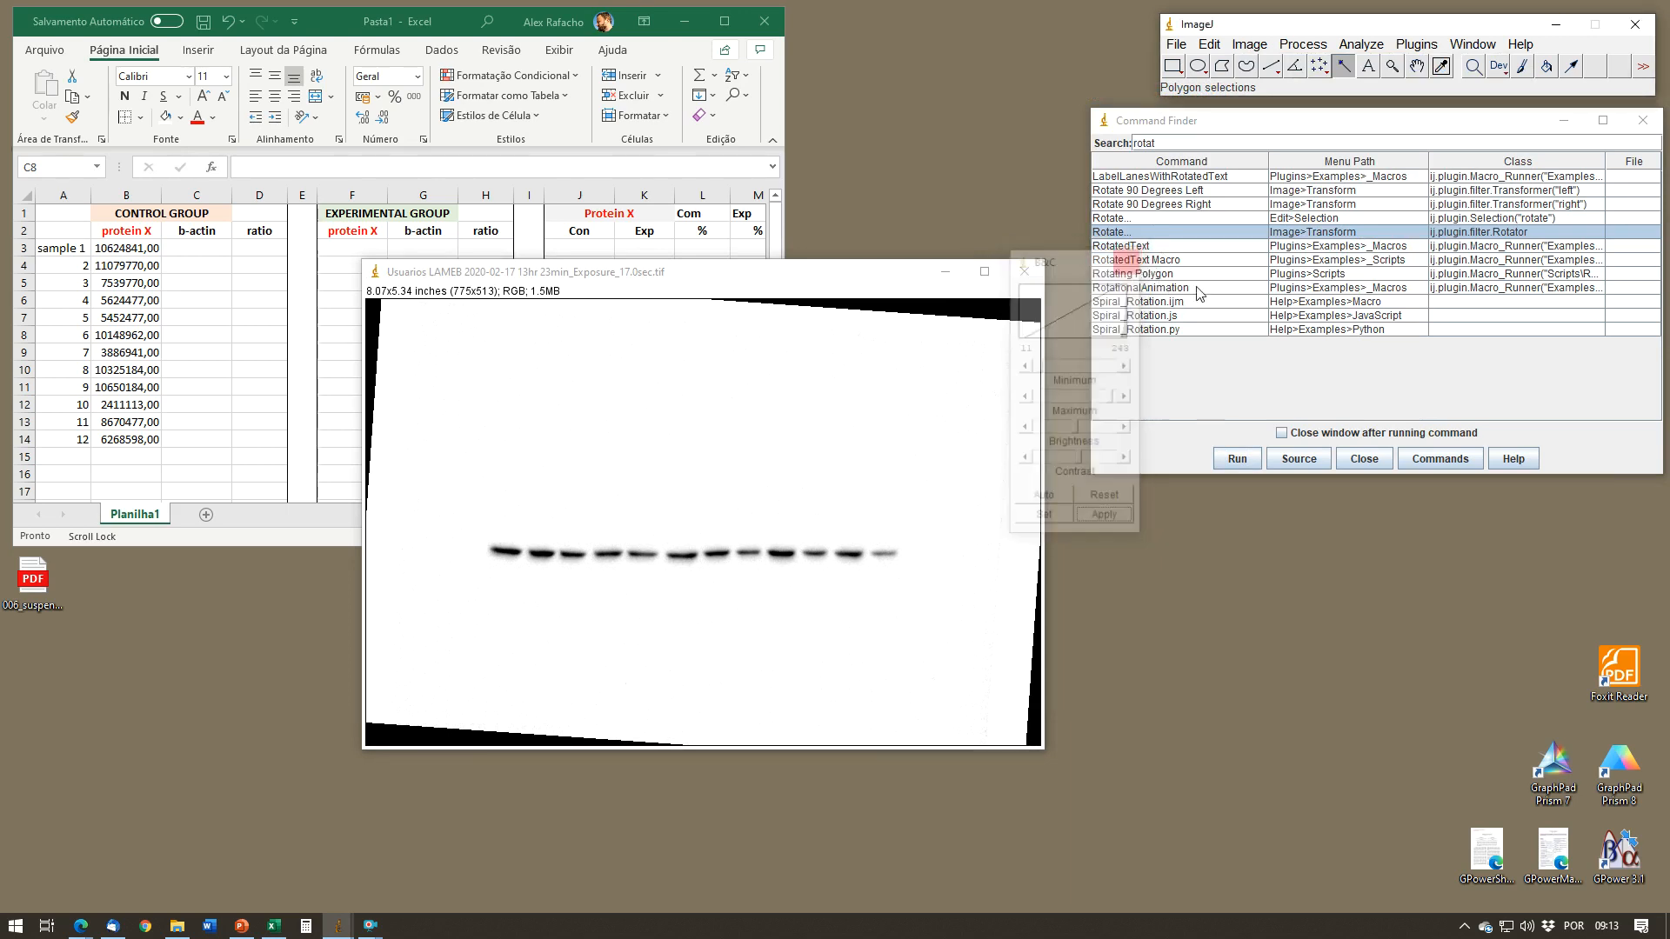
{"action": "left_click", "coordinate": [1374, 461]}
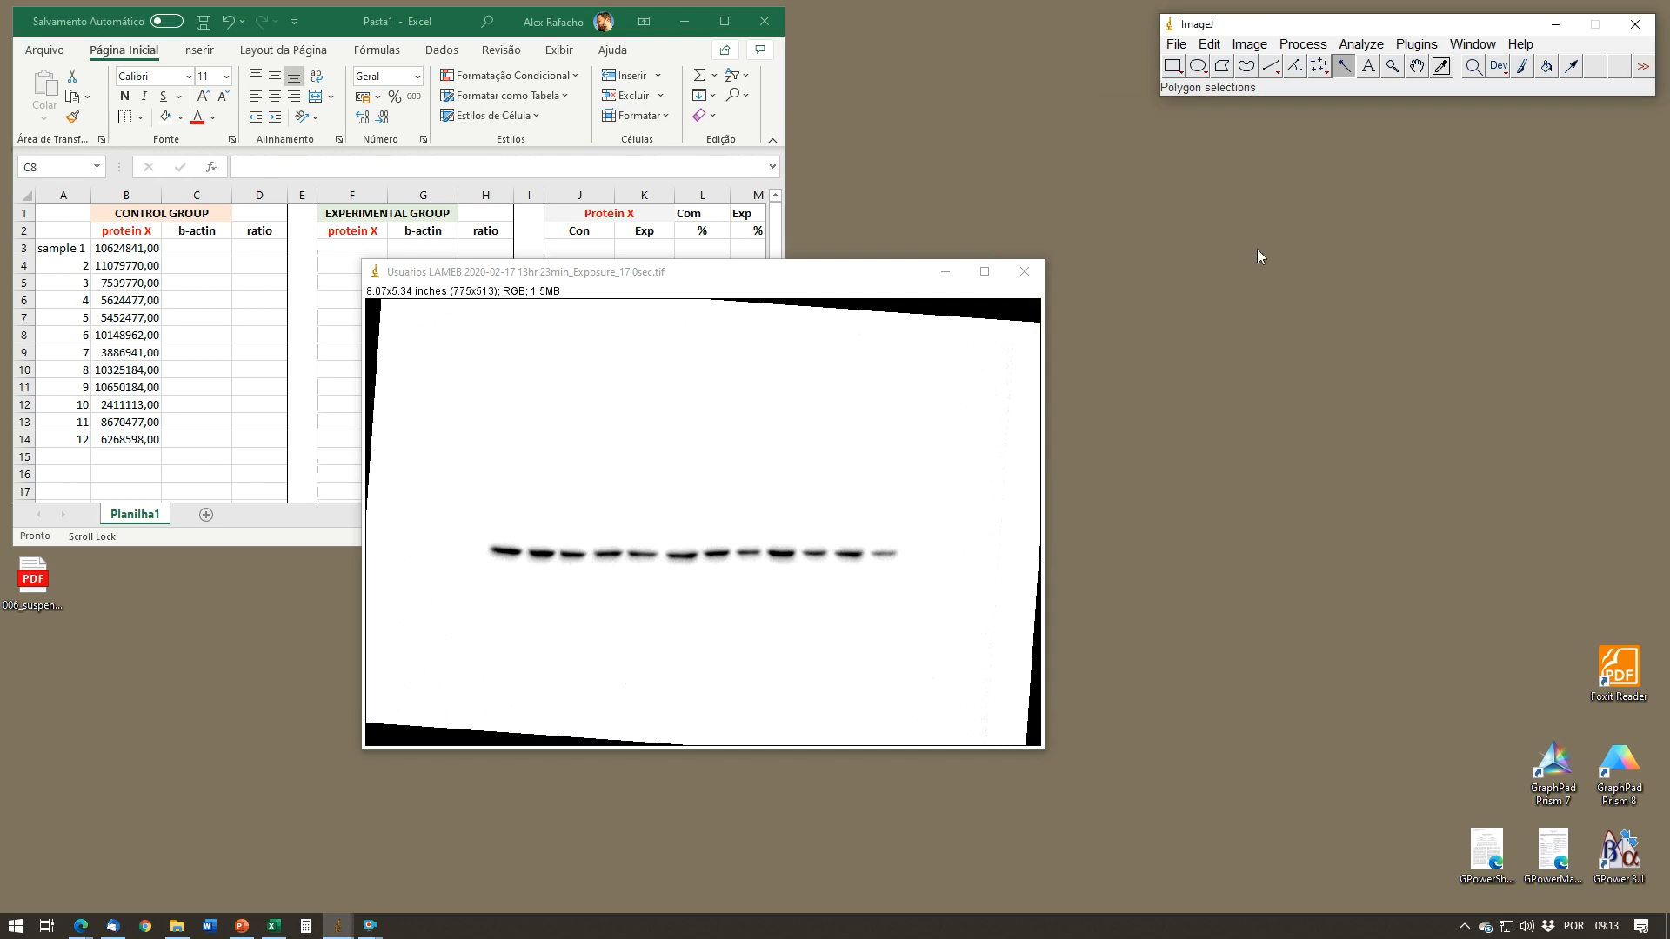
Step: Draw a rectangular selection around the whole row of twelve b-actin bands and set it as the first gel lane
{"action": "left_click", "coordinate": [1180, 70]}
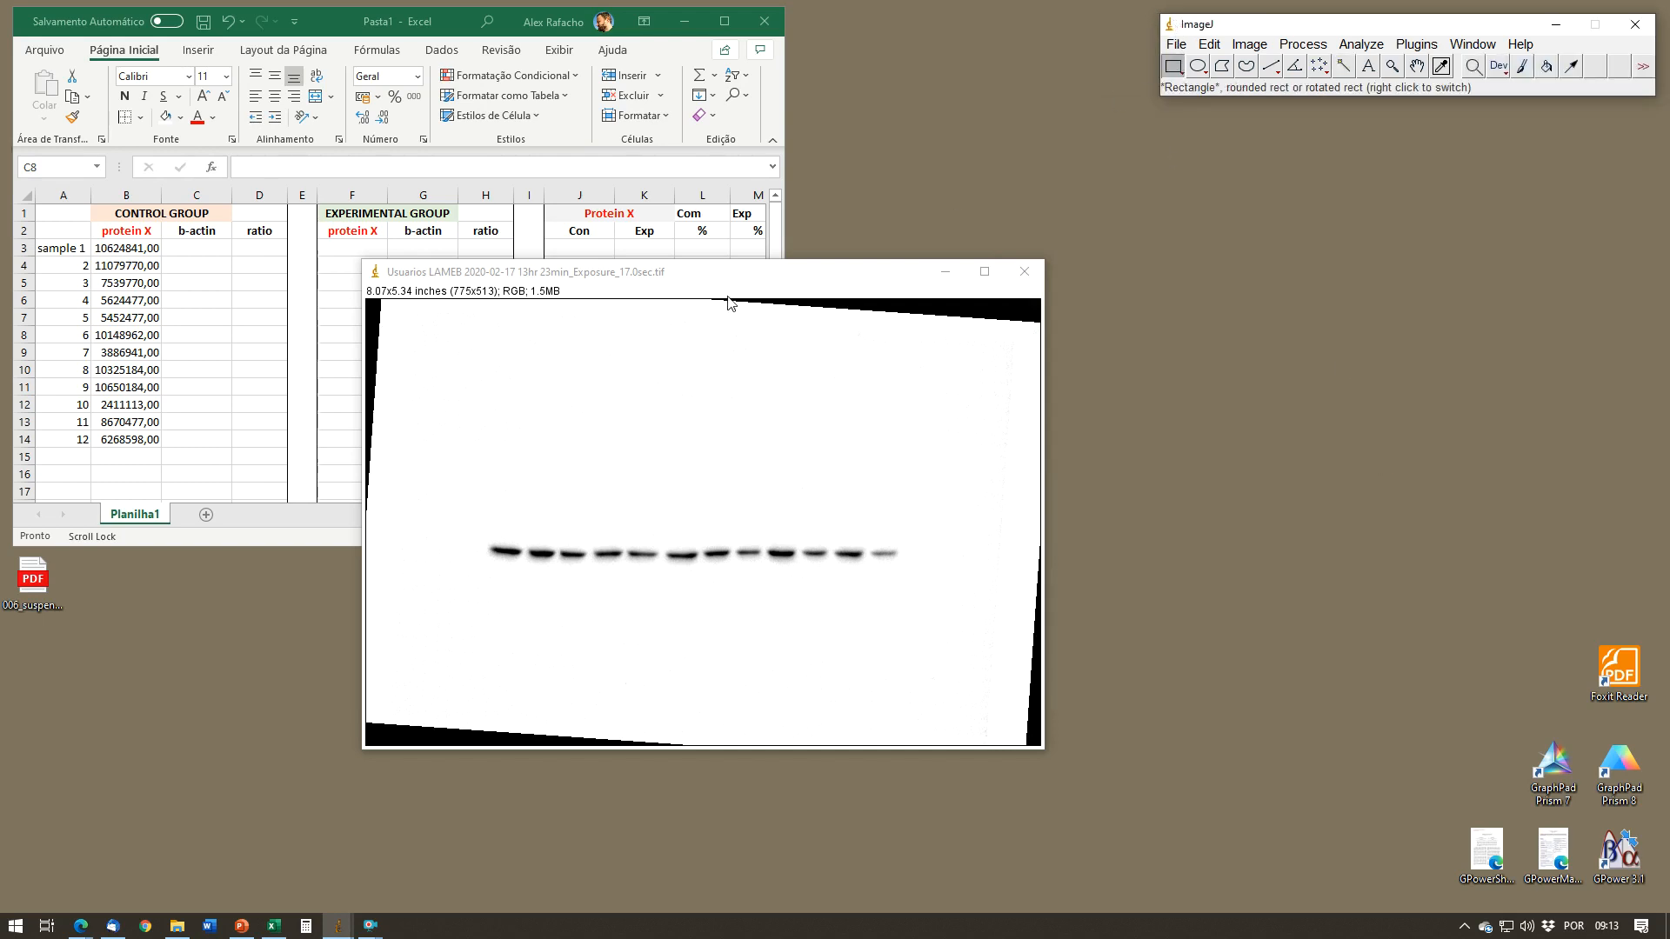
{"action": "left_click_drag", "start_coordinate": [475, 540], "coordinate": [906, 567]}
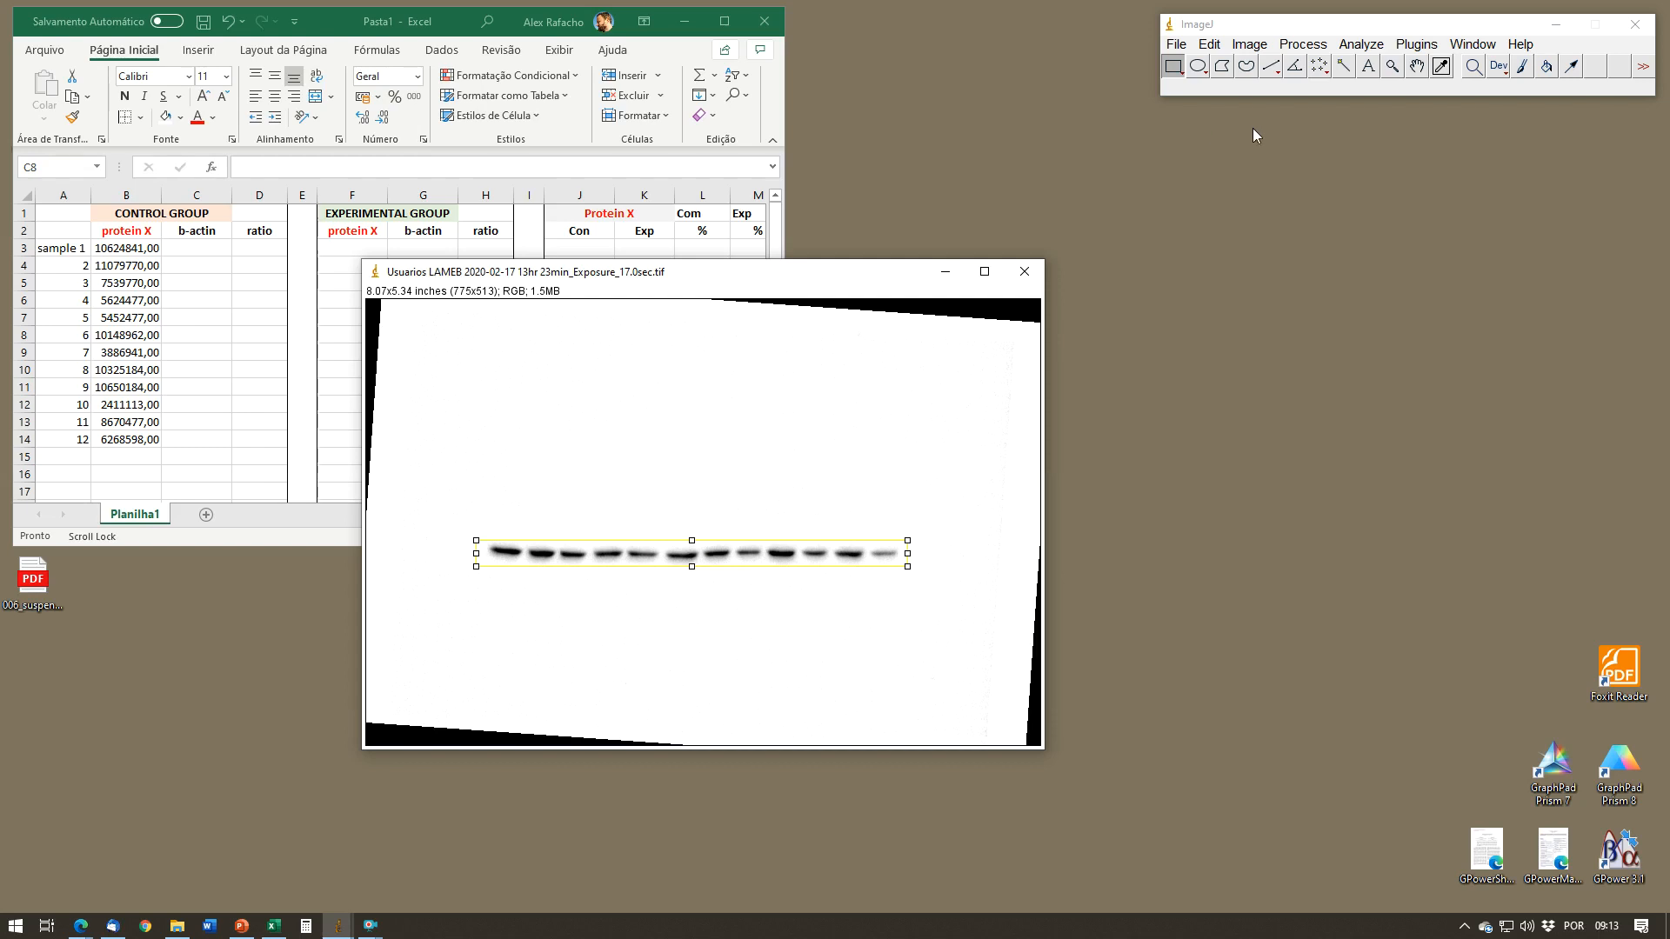
{"action": "left_click", "coordinate": [1363, 45]}
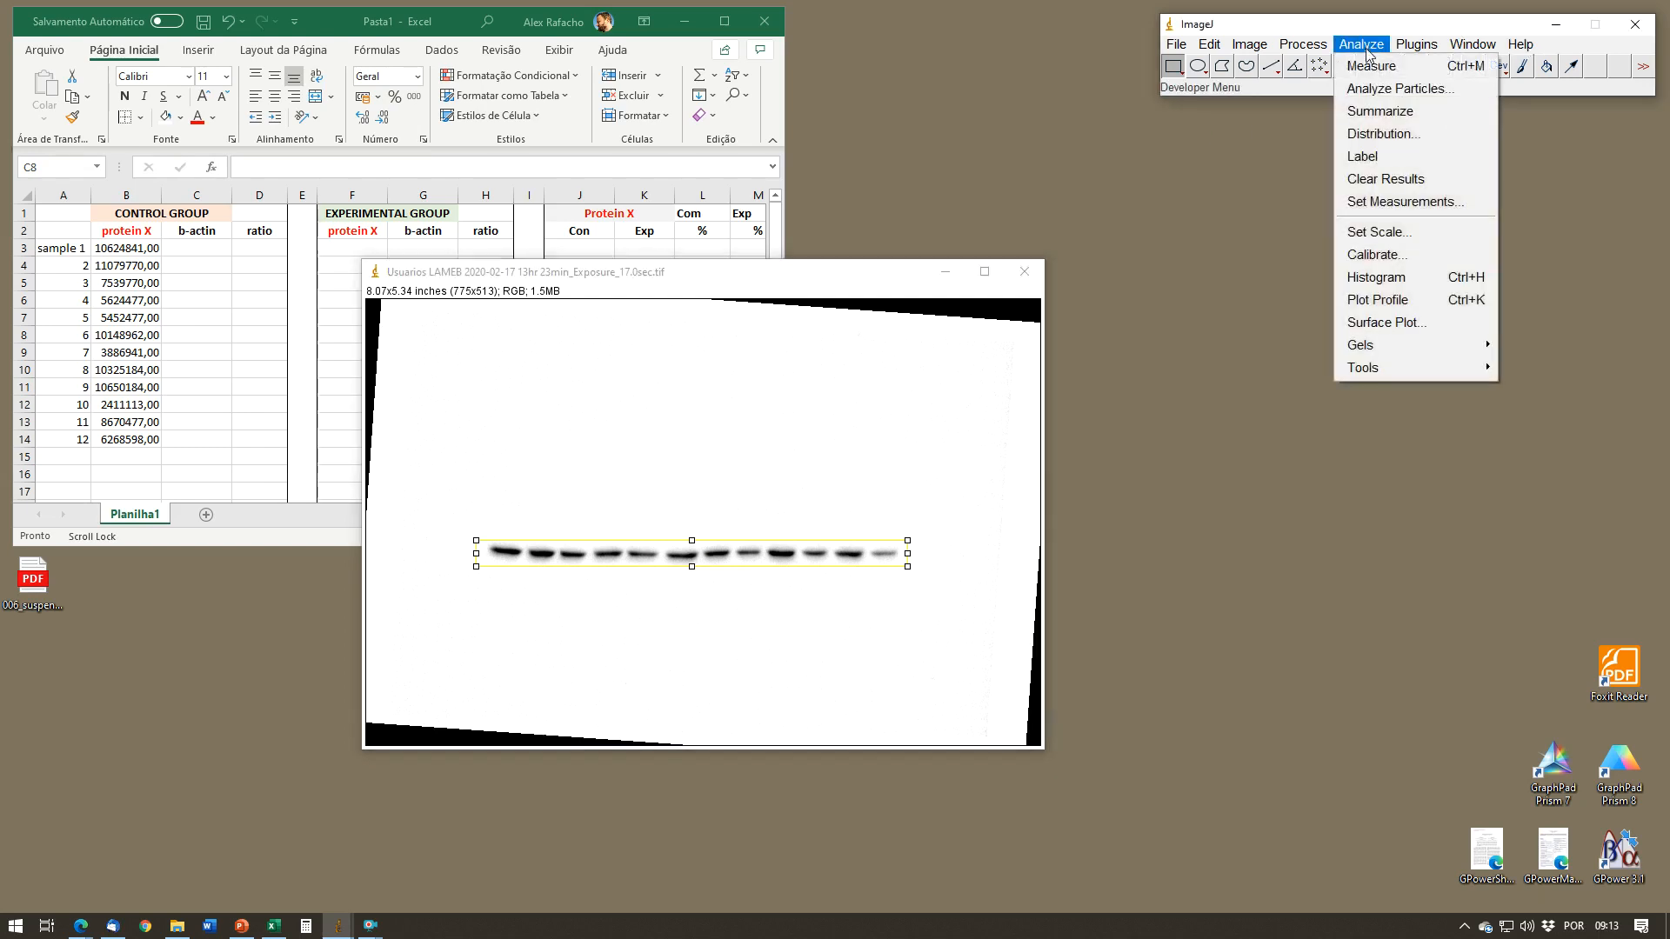
{"action": "mouse_move", "coordinate": [1436, 348]}
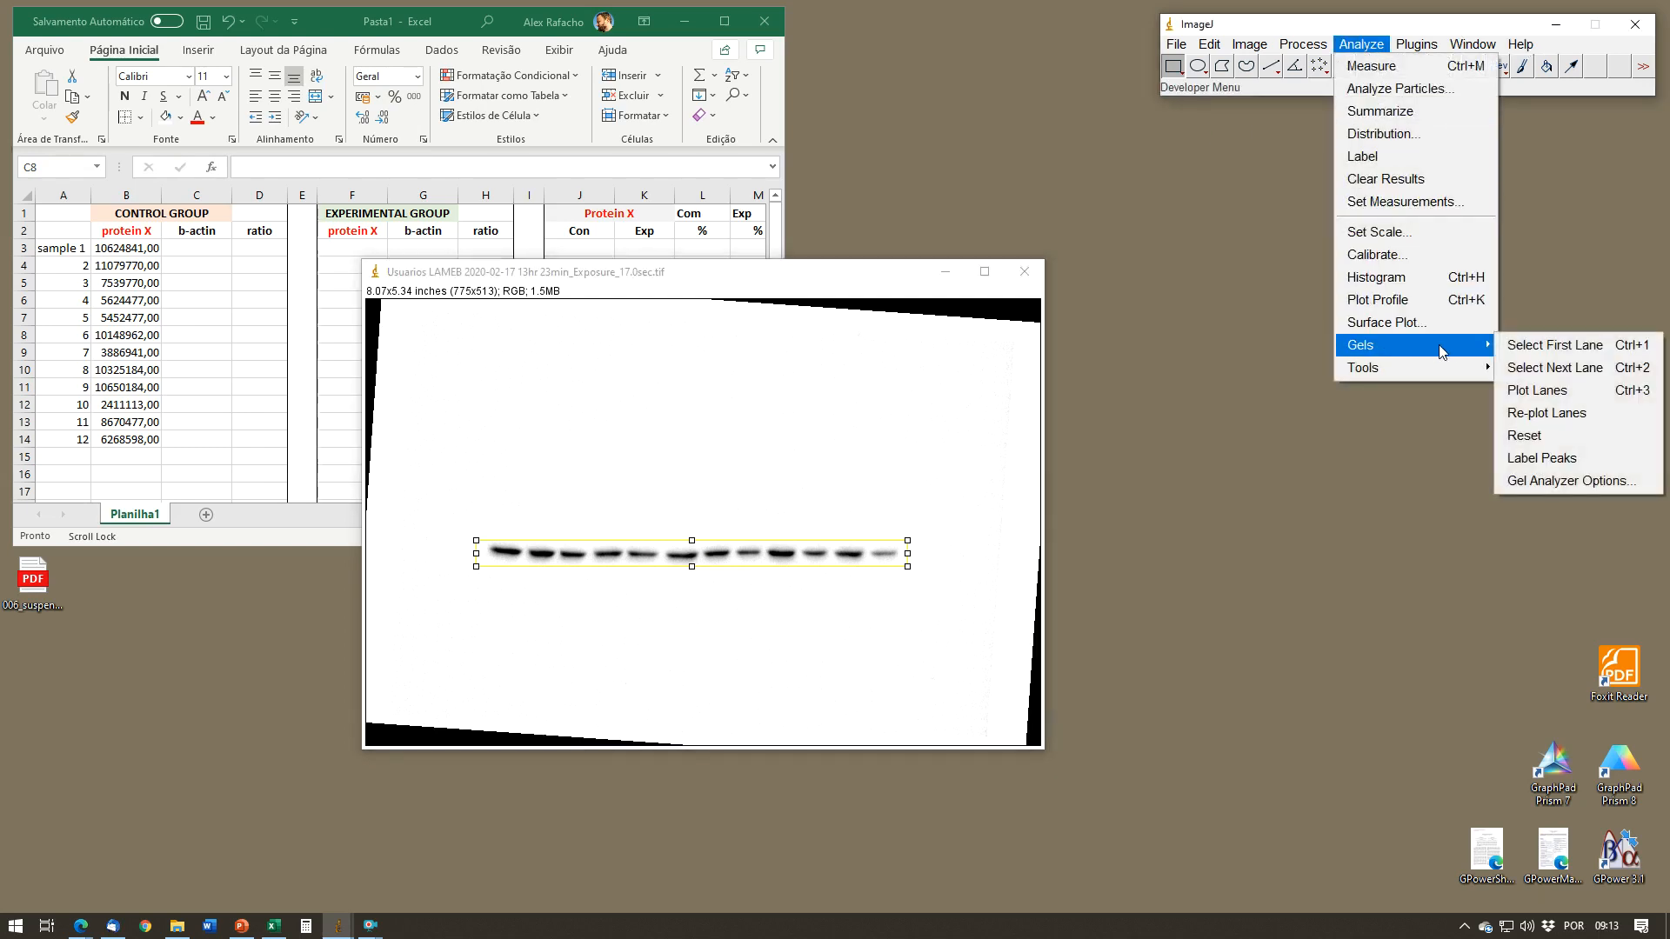
{"action": "left_click", "coordinate": [1524, 349]}
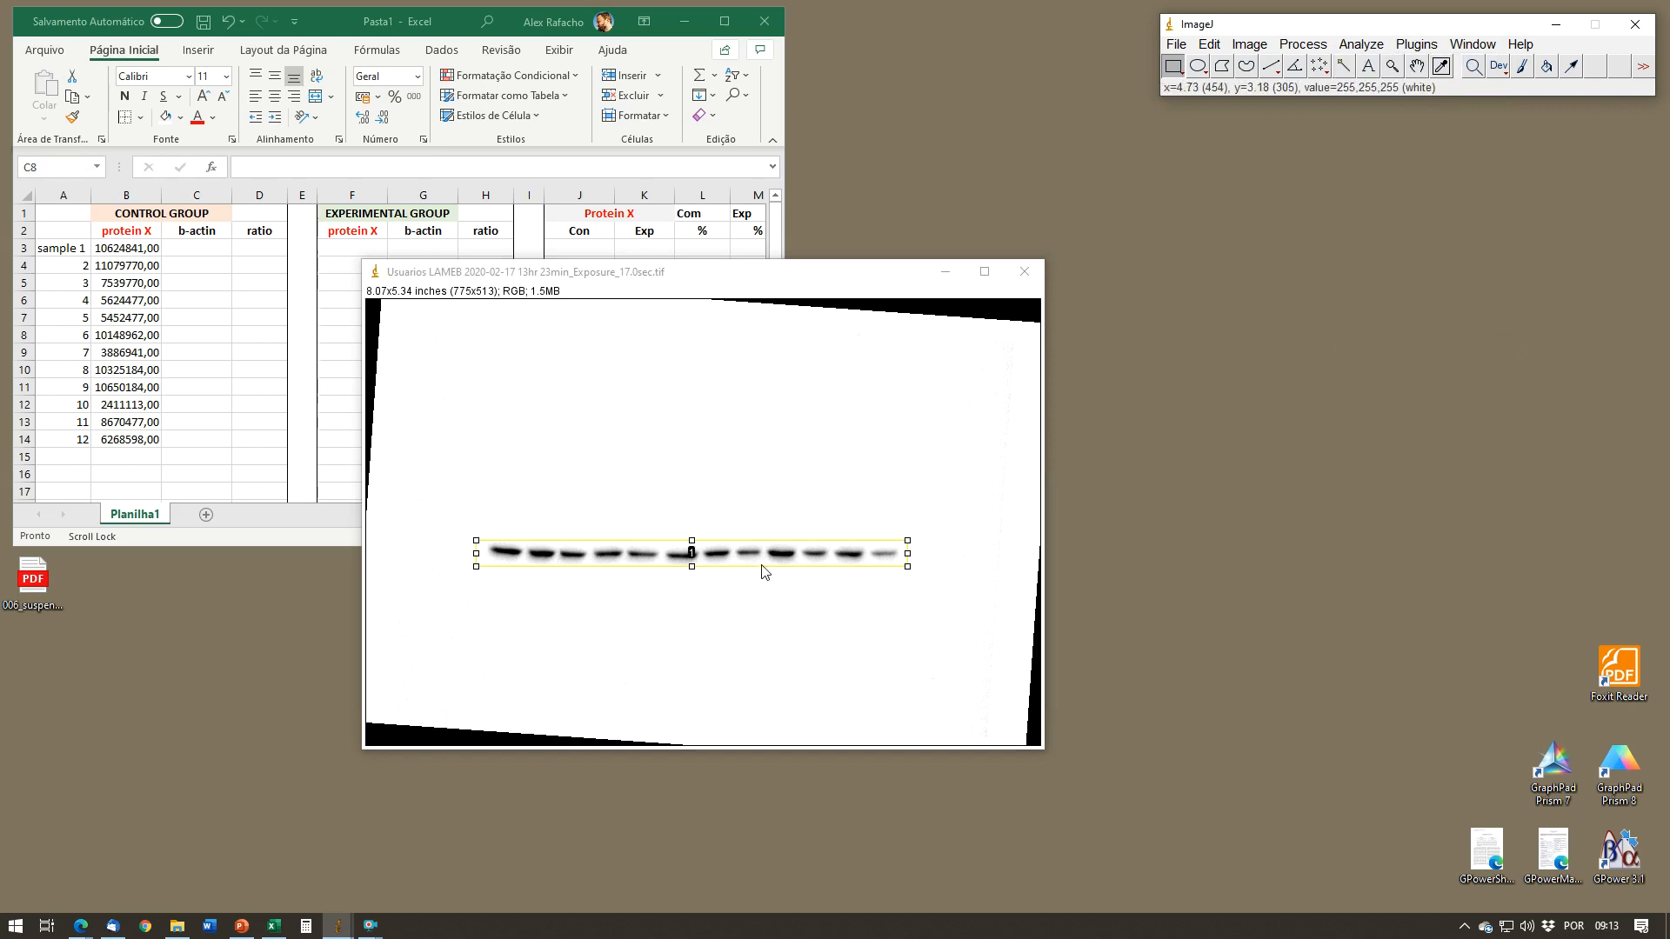
{"action": "key", "text": "2"}
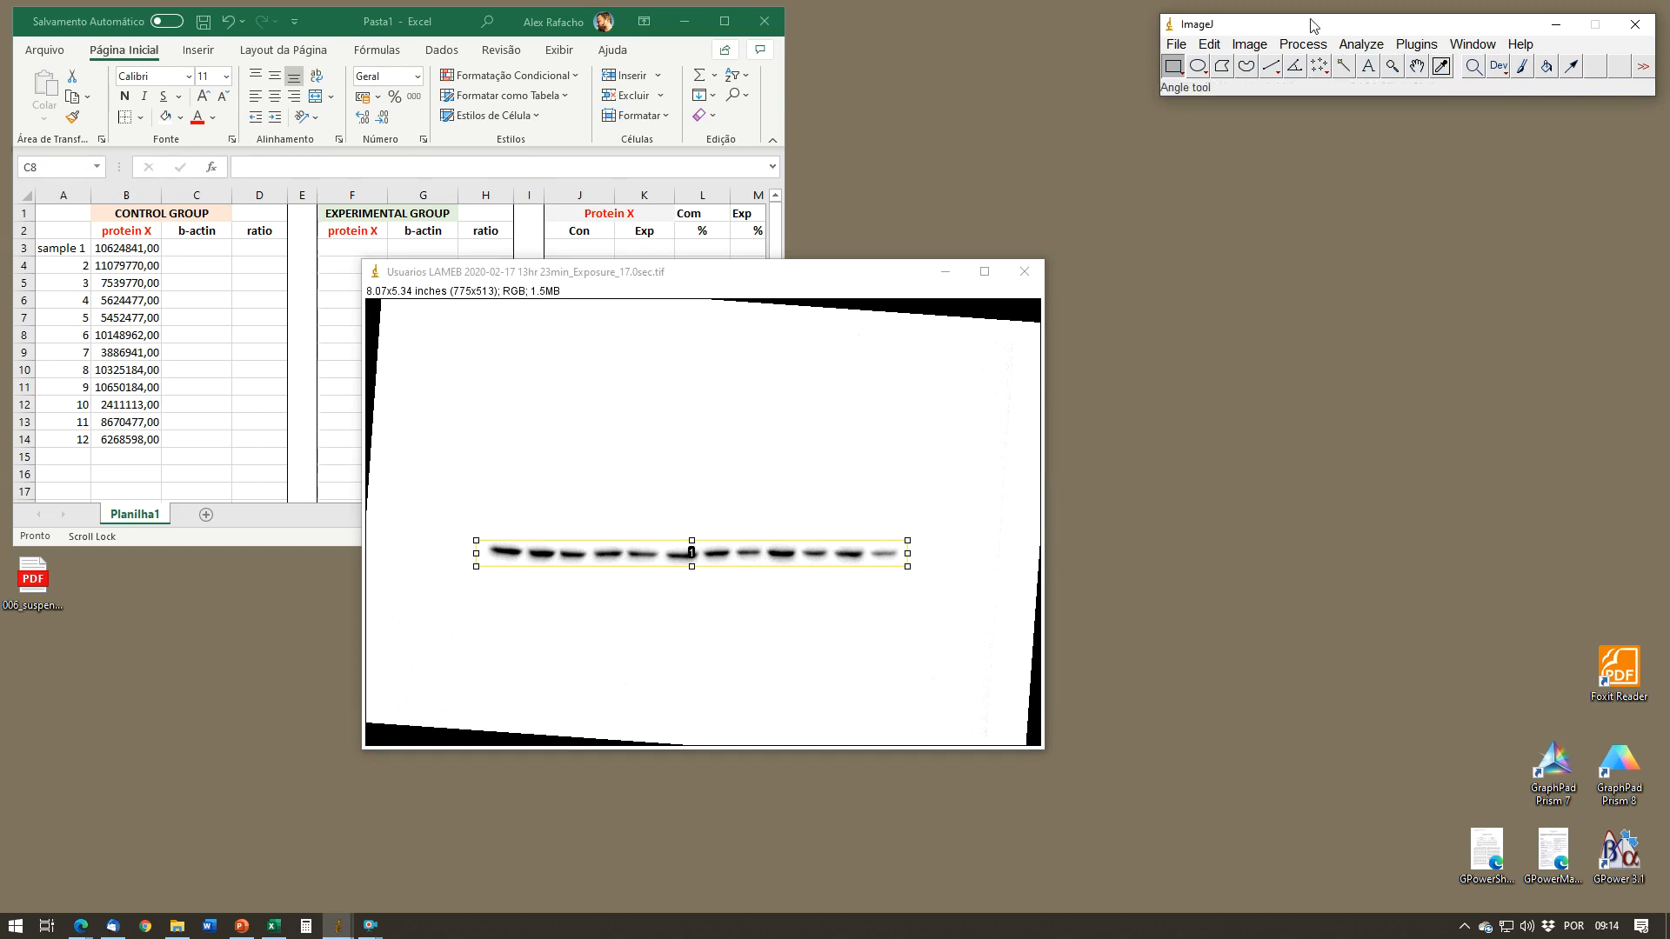
Step: Plot the selected b-actin lane and place the plot window beside the blot image, clear of the bands
{"action": "left_click", "coordinate": [1350, 48]}
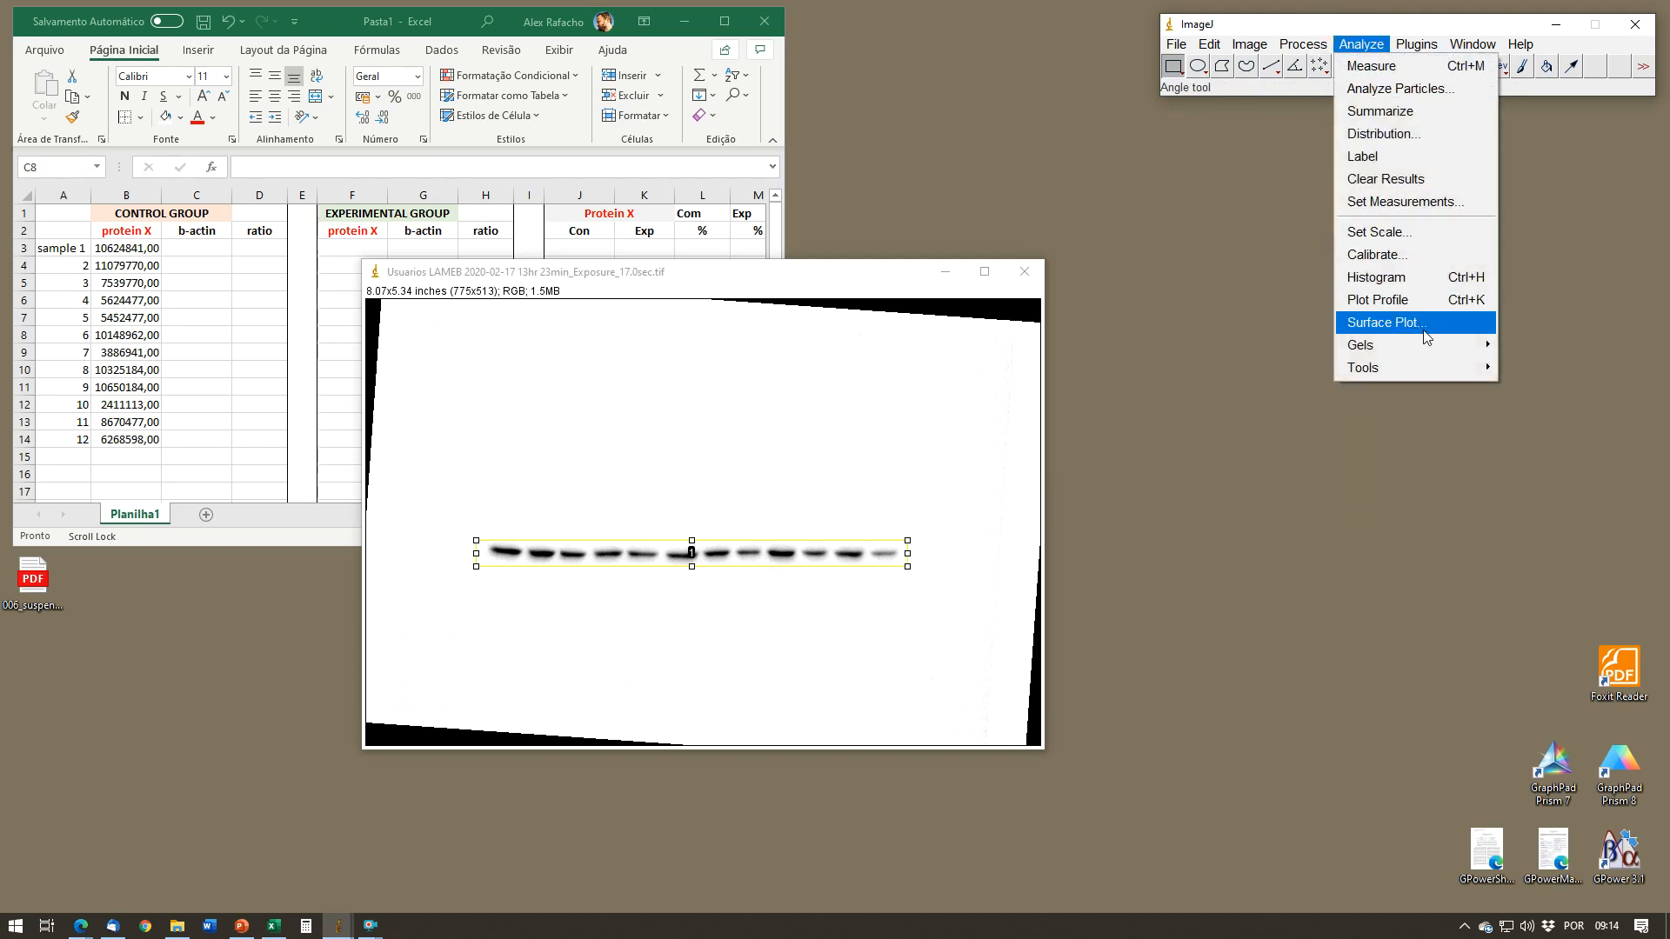
{"action": "mouse_move", "coordinate": [1431, 345]}
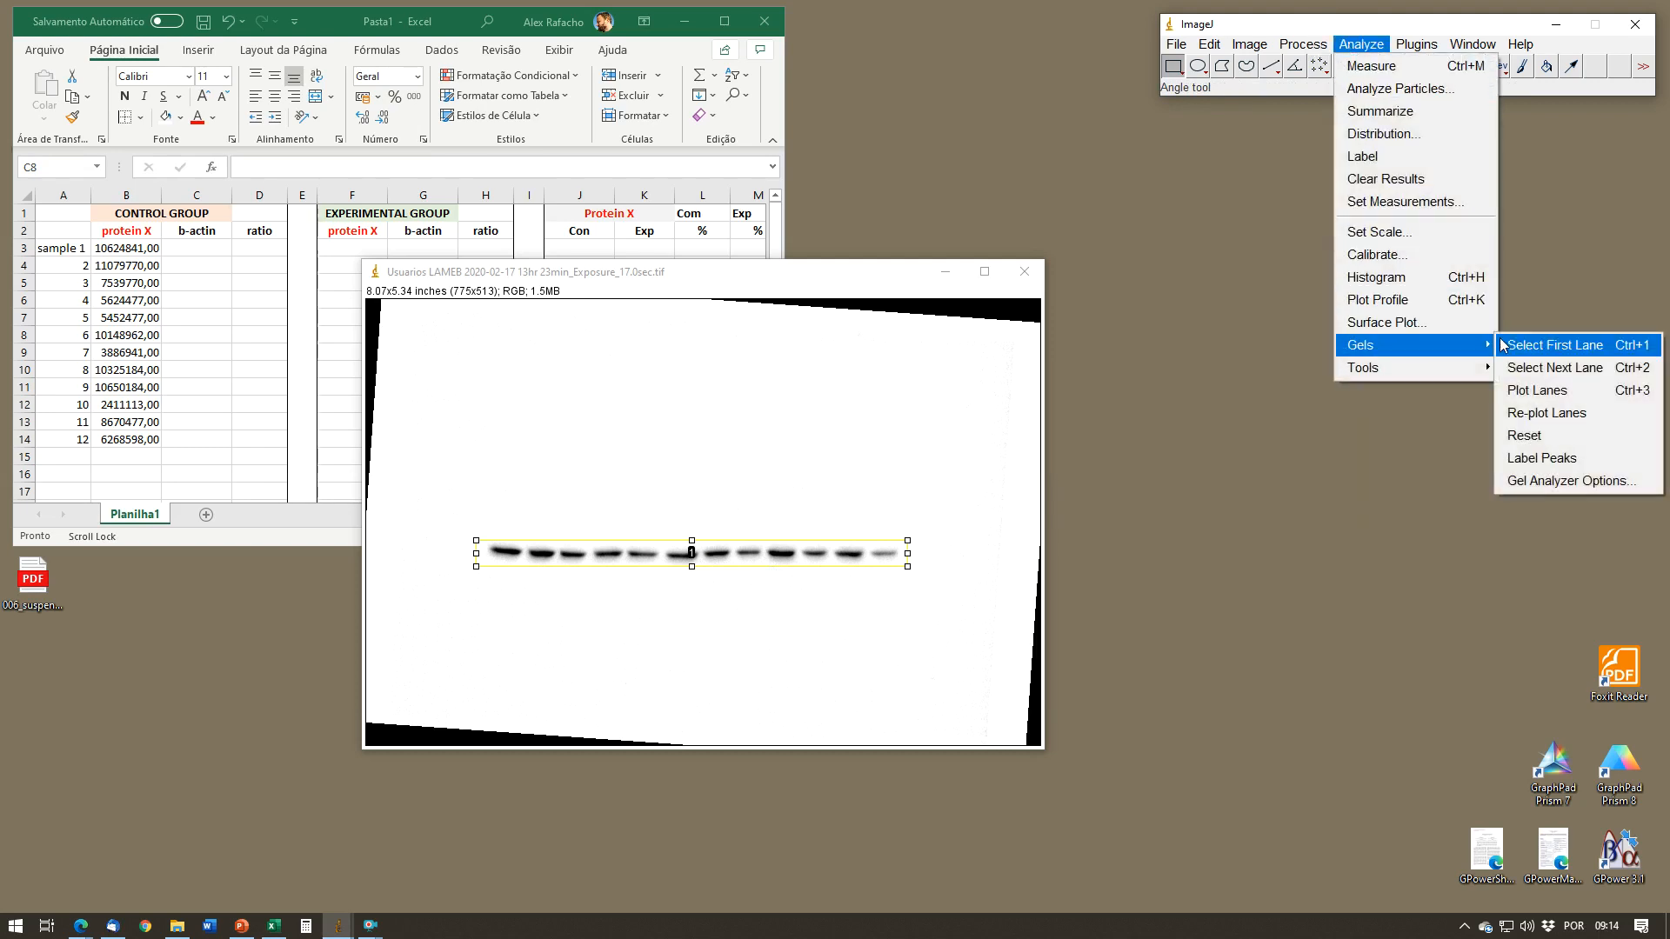
{"action": "left_click", "coordinate": [1573, 394]}
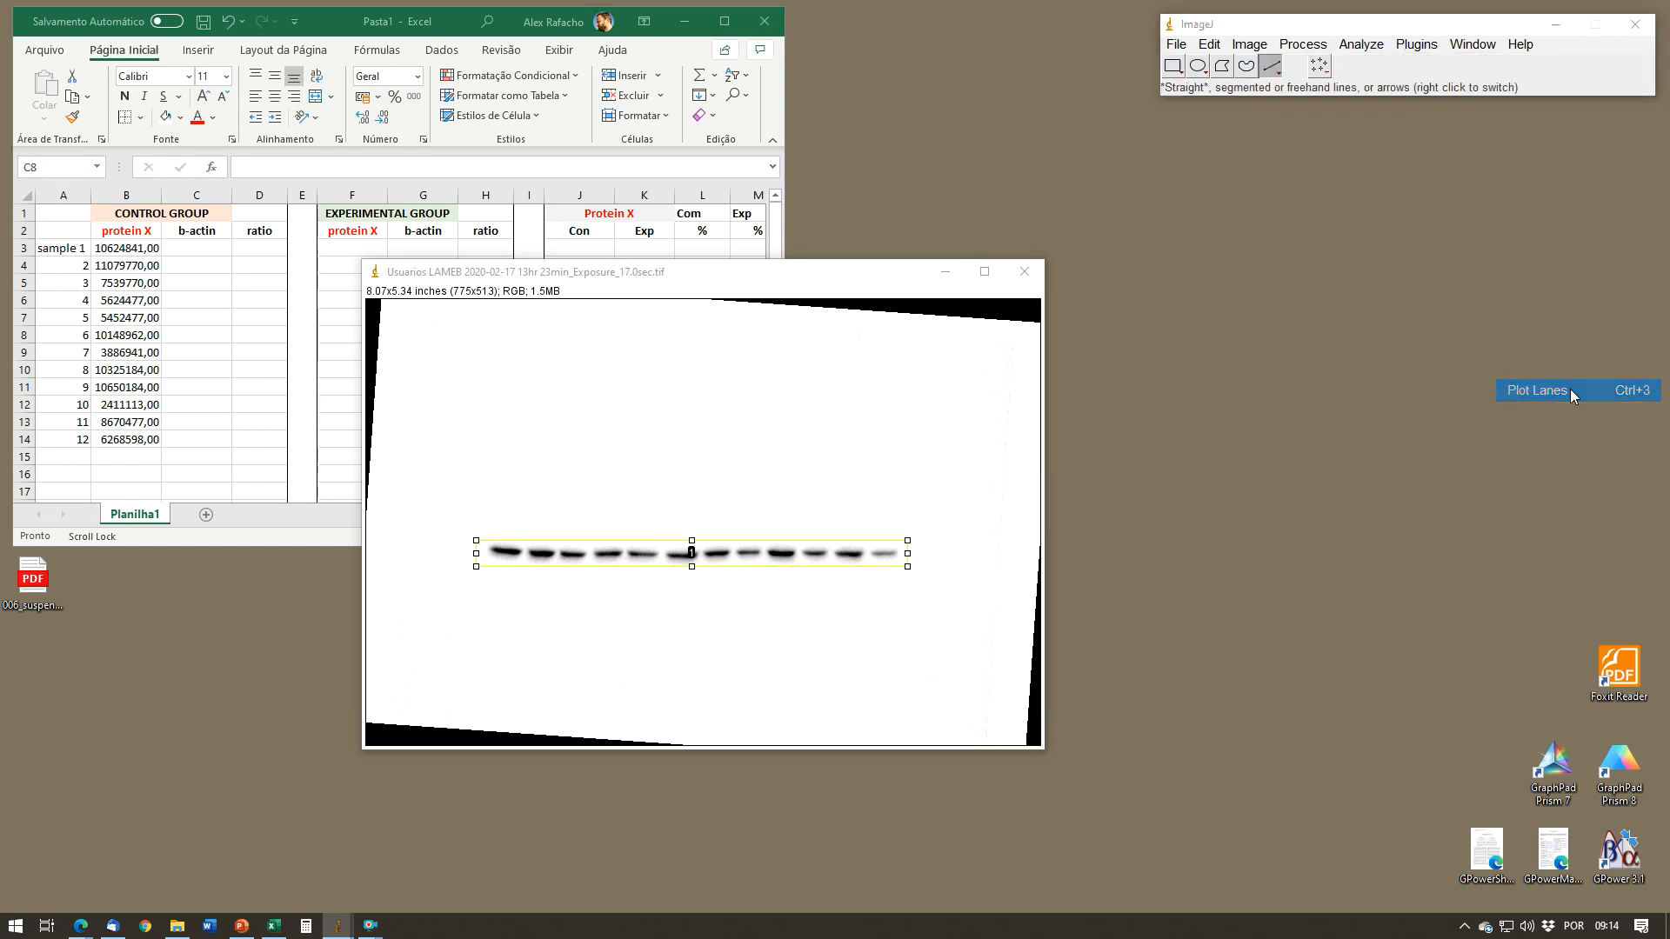
{"action": "left_click_drag", "start_coordinate": [639, 319], "coordinate": [1333, 238]}
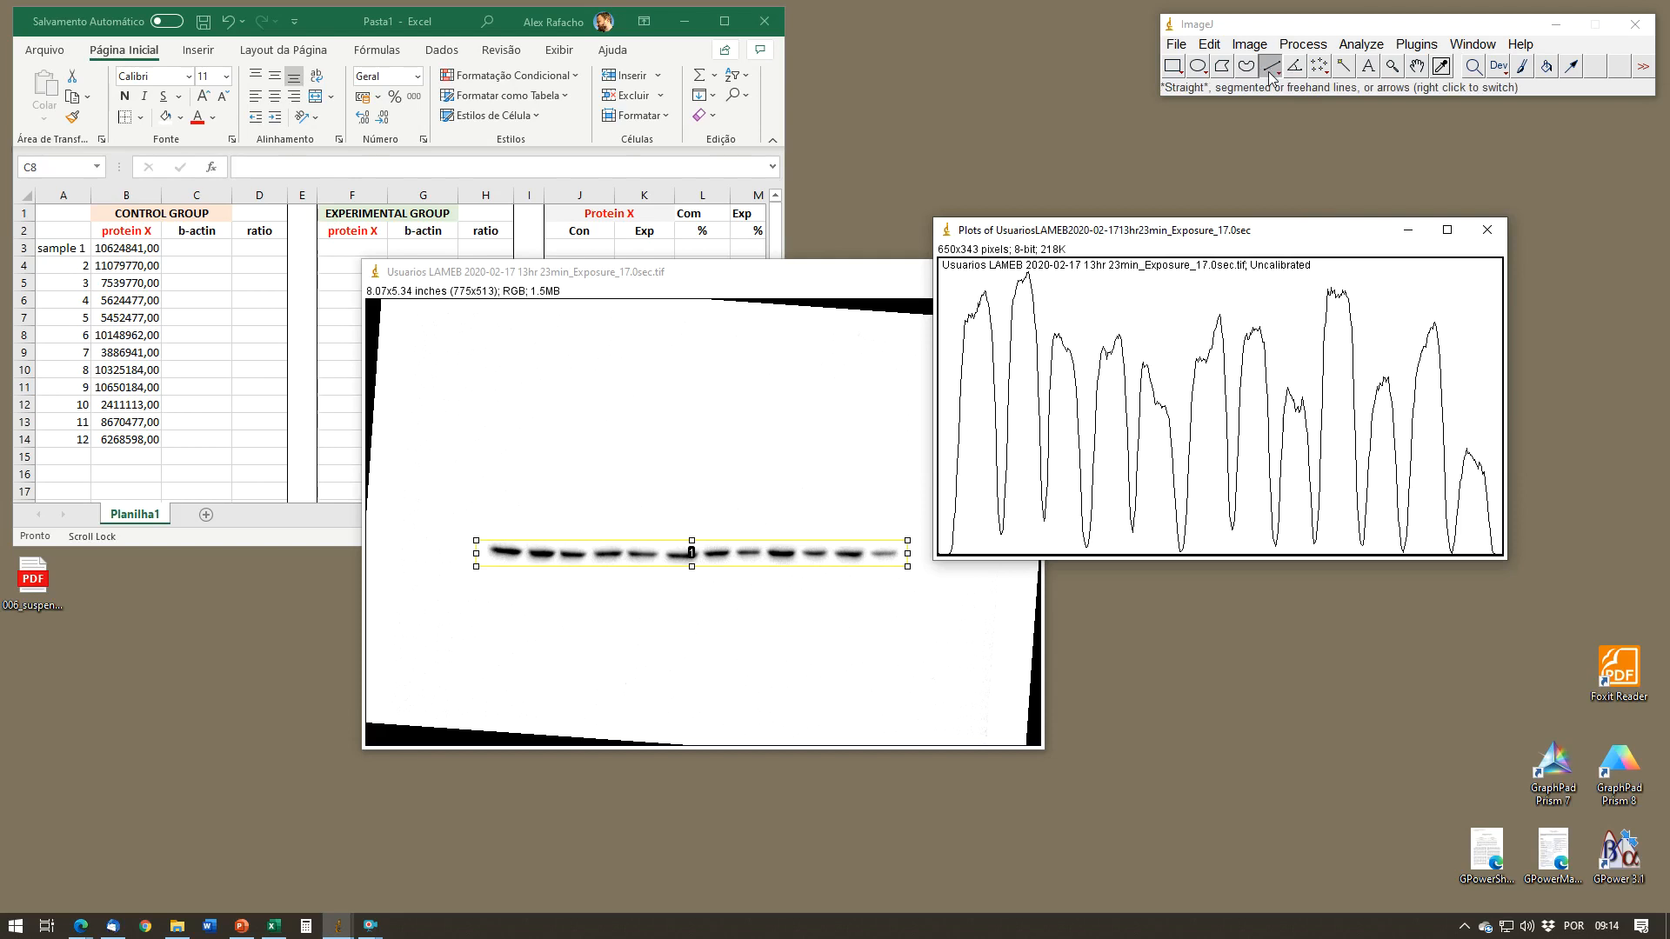
Step: Draw straight lines at the valleys and both ends of the b-actin plot to close off each peak at the baseline
{"action": "mouse_move", "coordinate": [999, 512]}
{"action": "left_mouse_down"}
{"action": "mouse_move", "coordinate": [1003, 555]}
{"action": "mouse_move", "coordinate": [1043, 553]}
{"action": "left_mouse_up"}
{"action": "left_click_drag", "start_coordinate": [944, 546], "coordinate": [954, 556]}
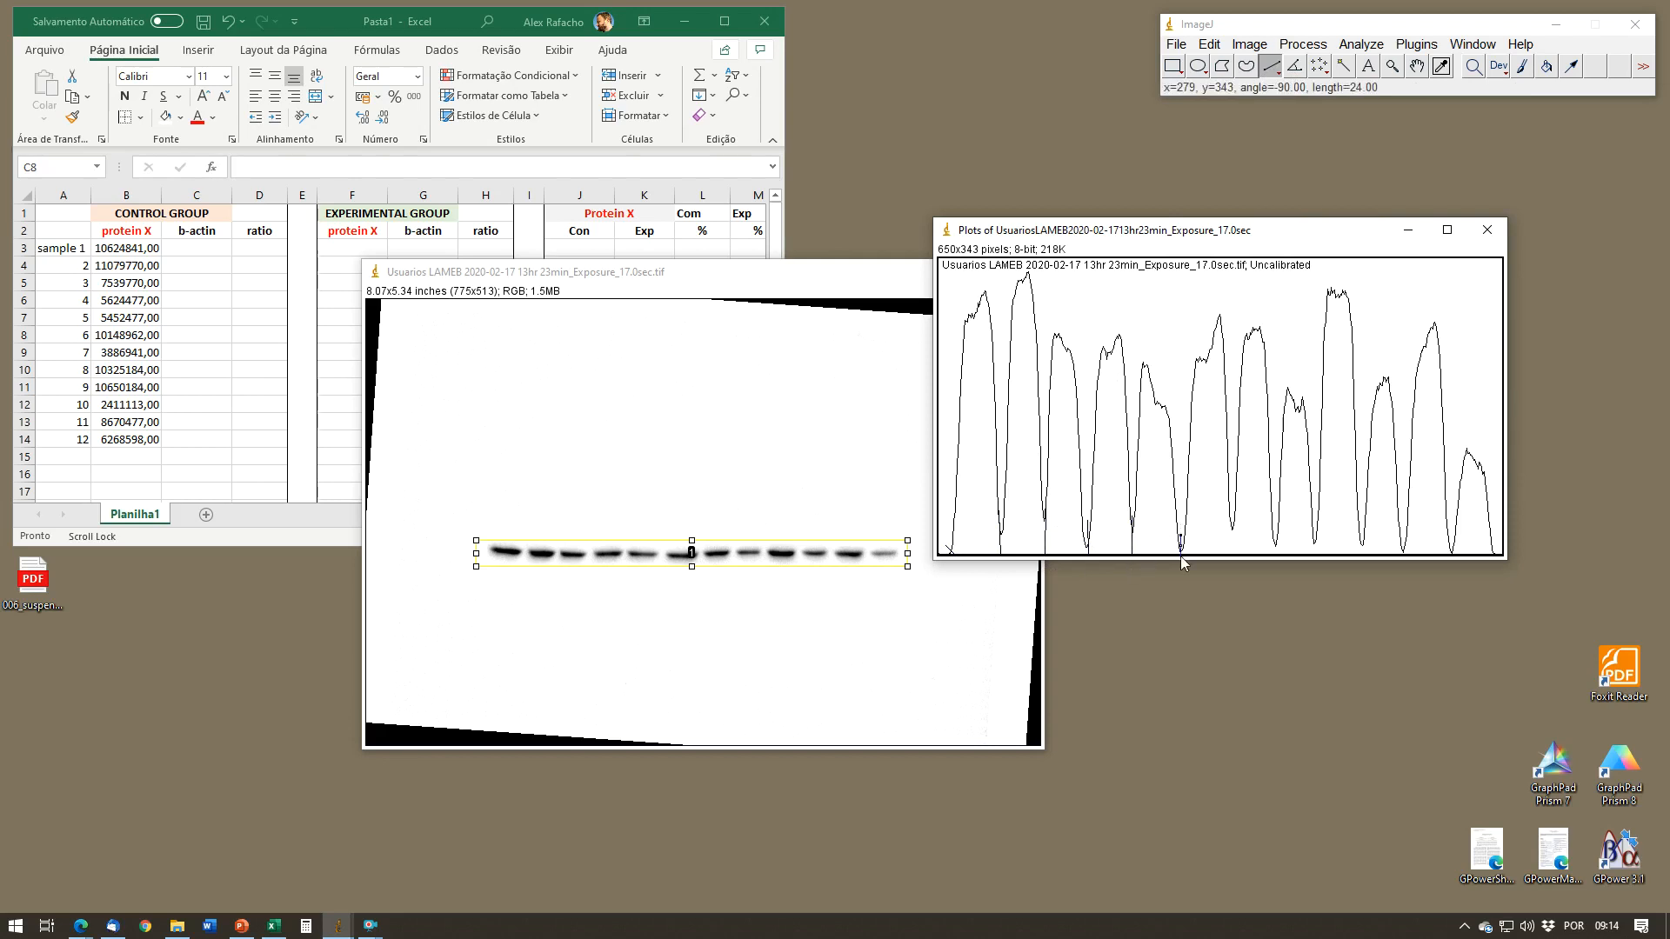
{"action": "mouse_move", "coordinate": [1233, 508]}
{"action": "left_mouse_down"}
{"action": "mouse_move", "coordinate": [1232, 563]}
{"action": "mouse_move", "coordinate": [1495, 557]}
{"action": "left_mouse_up"}
{"action": "right_click", "coordinate": [1494, 558]}
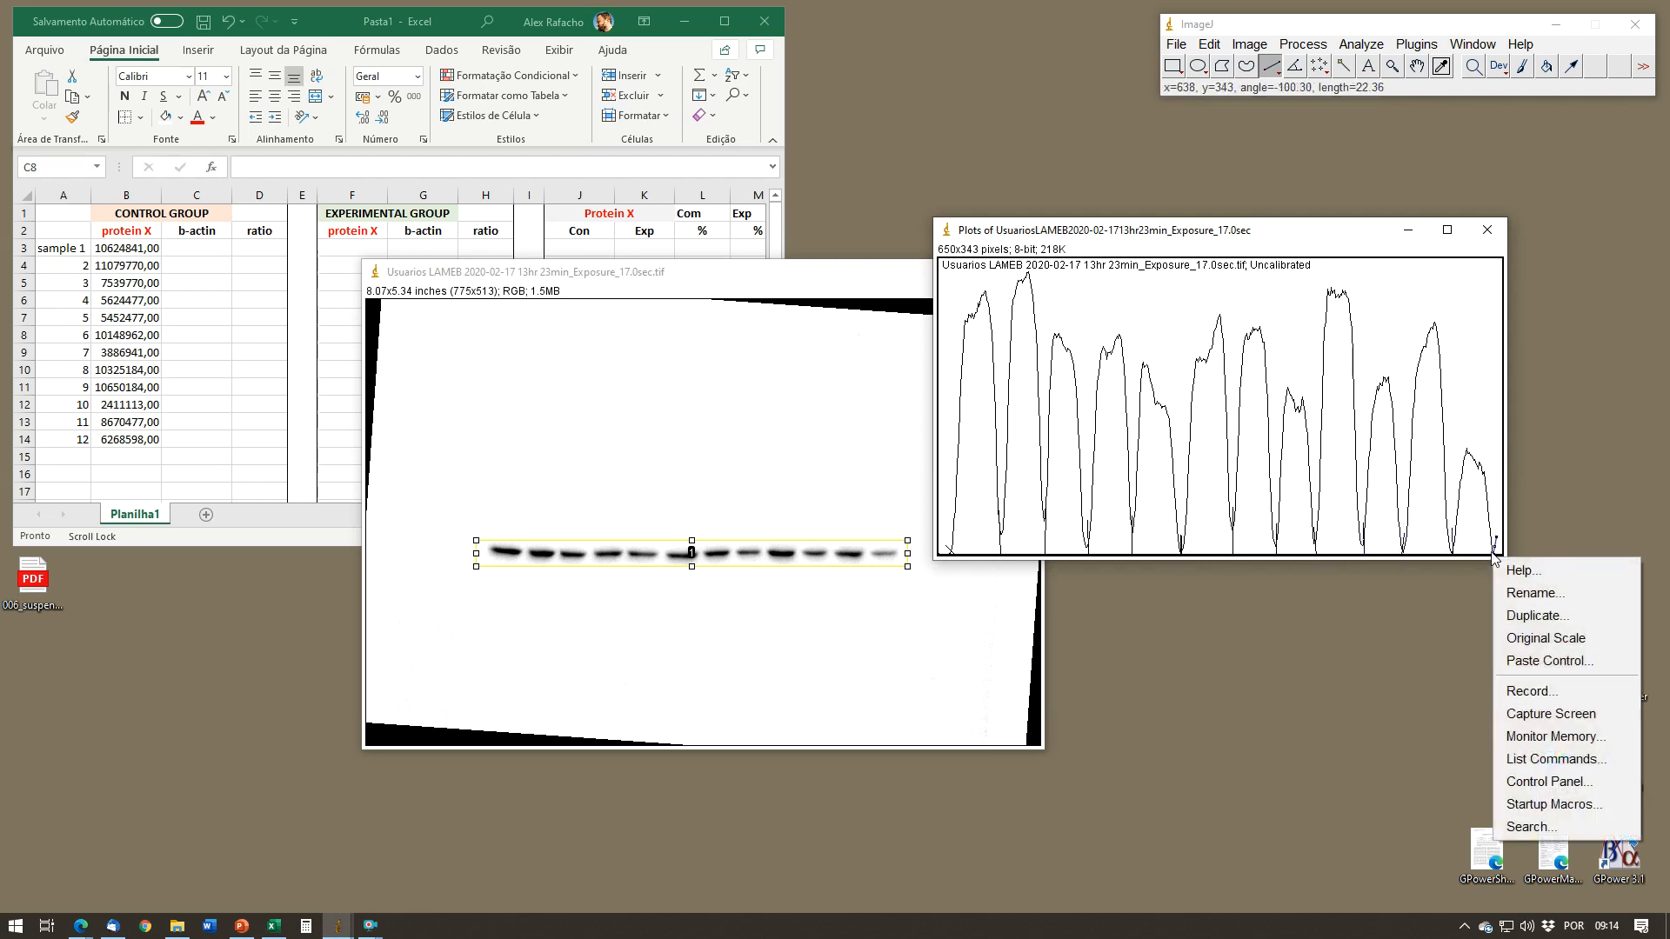
{"action": "left_click", "coordinate": [1354, 232]}
{"action": "left_click_drag", "start_coordinate": [1496, 541], "coordinate": [1402, 470]}
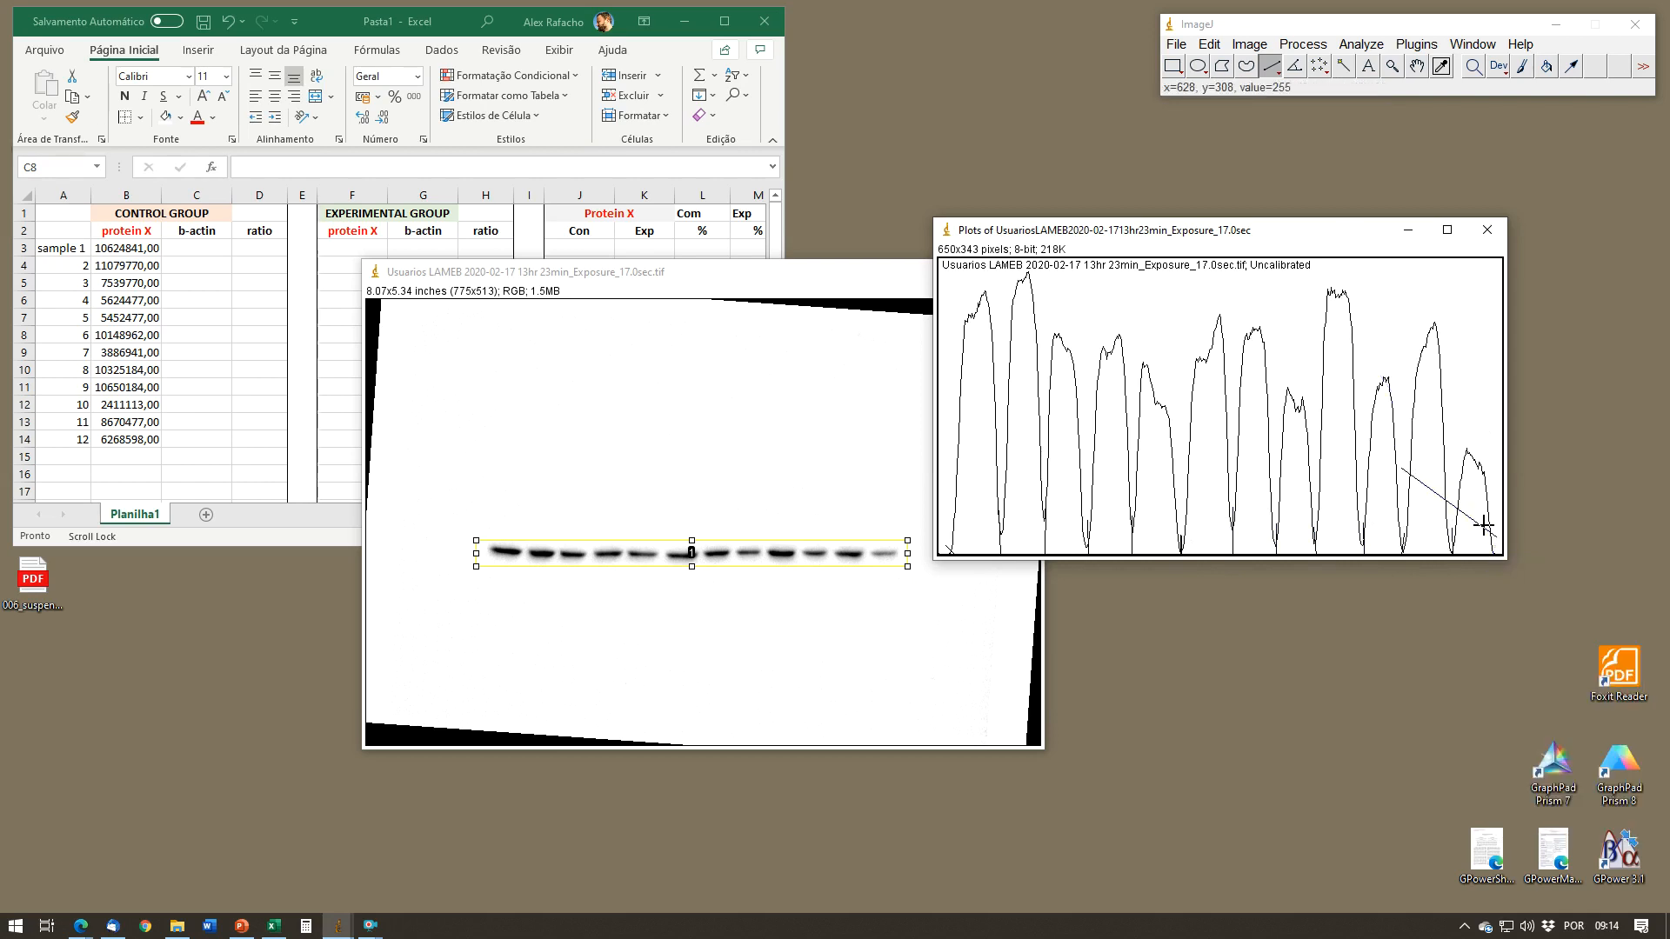
{"action": "left_click", "coordinate": [1400, 451]}
{"action": "left_click_drag", "start_coordinate": [1496, 541], "coordinate": [1492, 555]}
Step: Measure the areas of all twelve b-actin peaks in lane order with the Wand tool
{"action": "left_click", "coordinate": [1349, 70]}
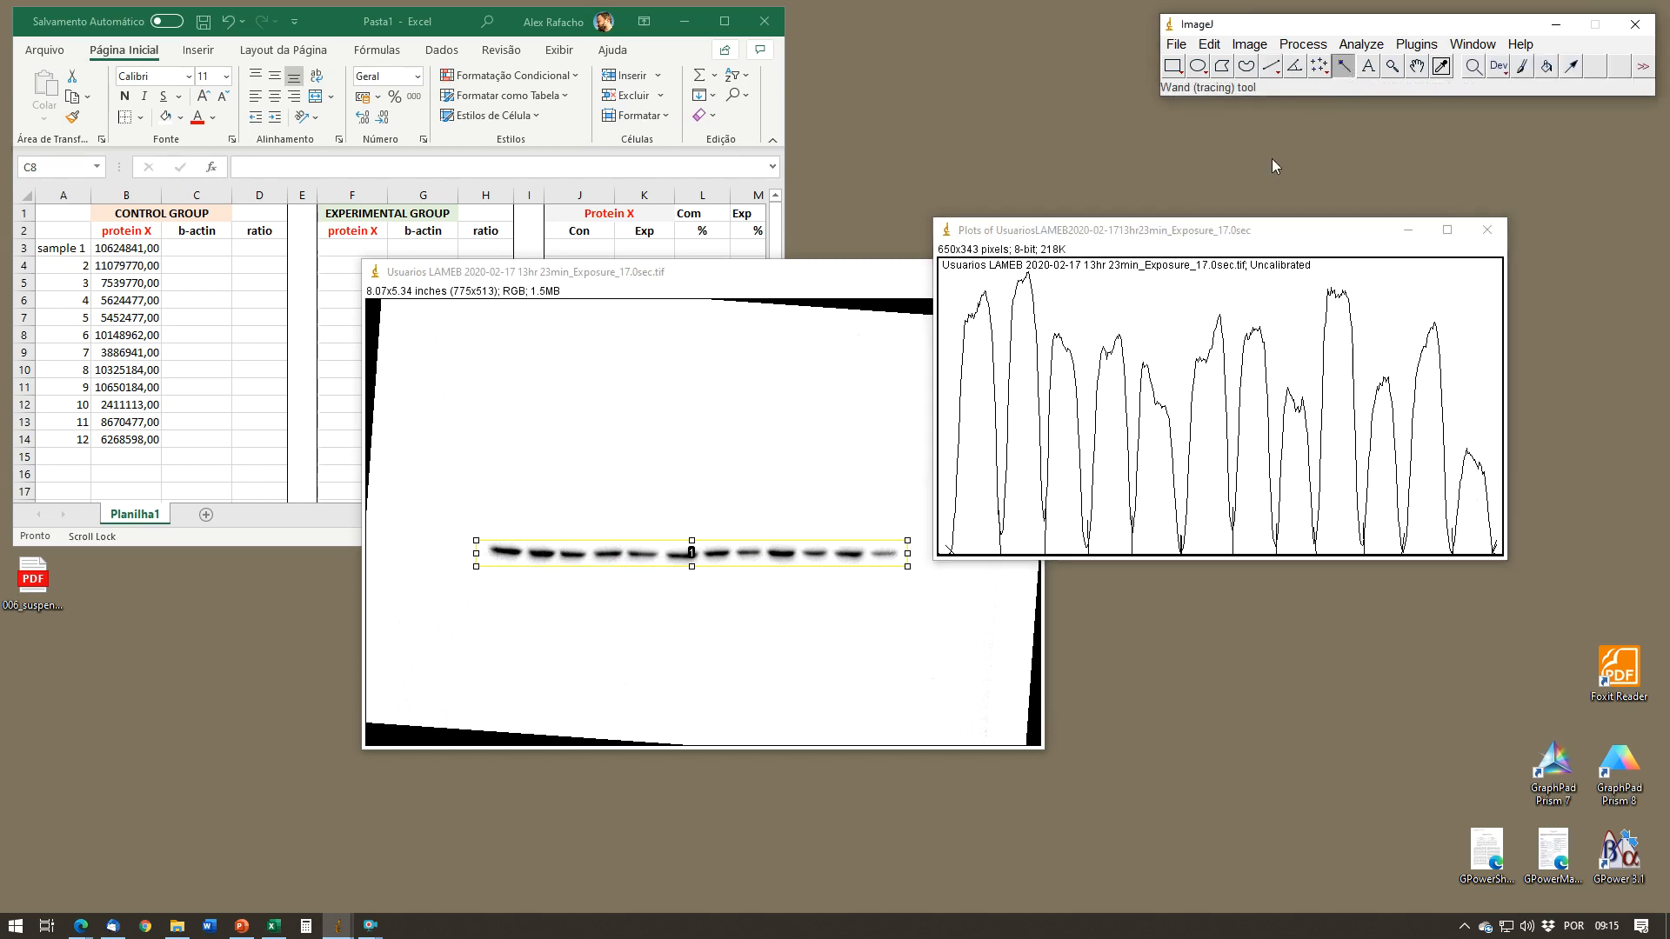
{"action": "left_click", "coordinate": [978, 394]}
{"action": "left_click", "coordinate": [1021, 421]}
{"action": "left_click", "coordinate": [1062, 429]}
{"action": "left_click", "coordinate": [1107, 452]}
{"action": "left_click", "coordinate": [1157, 474]}
{"action": "left_click", "coordinate": [1213, 500]}
{"action": "left_click", "coordinate": [1250, 498]}
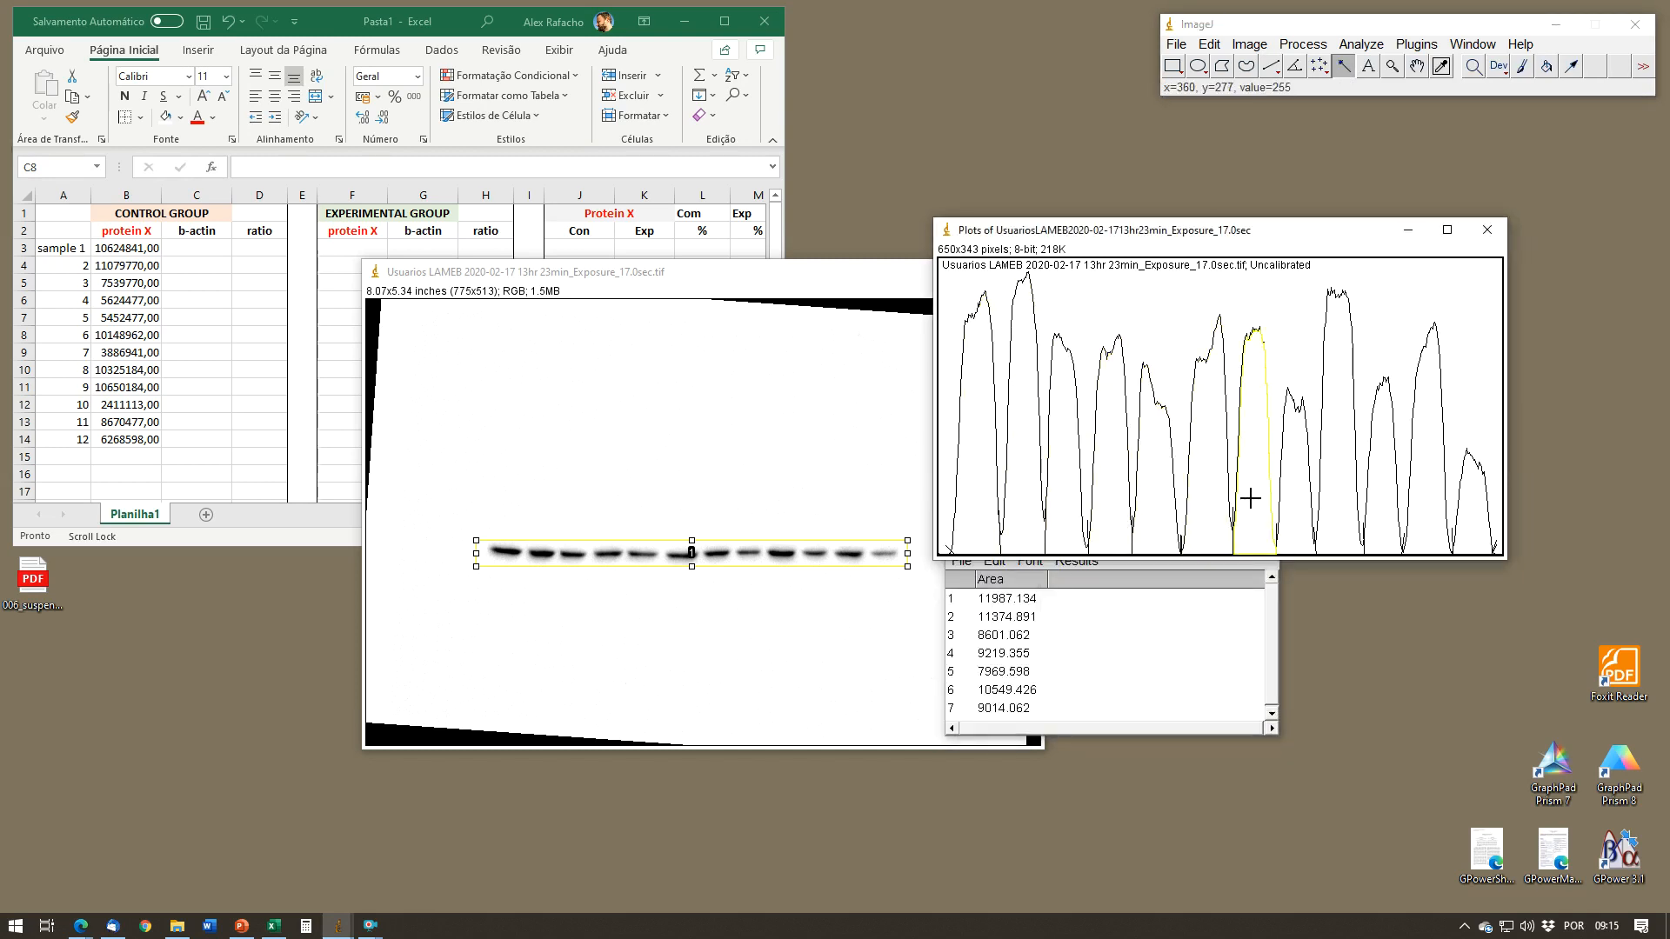
{"action": "left_click", "coordinate": [1296, 505]}
{"action": "left_click", "coordinate": [1336, 500]}
{"action": "left_click", "coordinate": [1388, 506]}
{"action": "left_click", "coordinate": [1426, 504]}
{"action": "left_click", "coordinate": [1475, 524]}
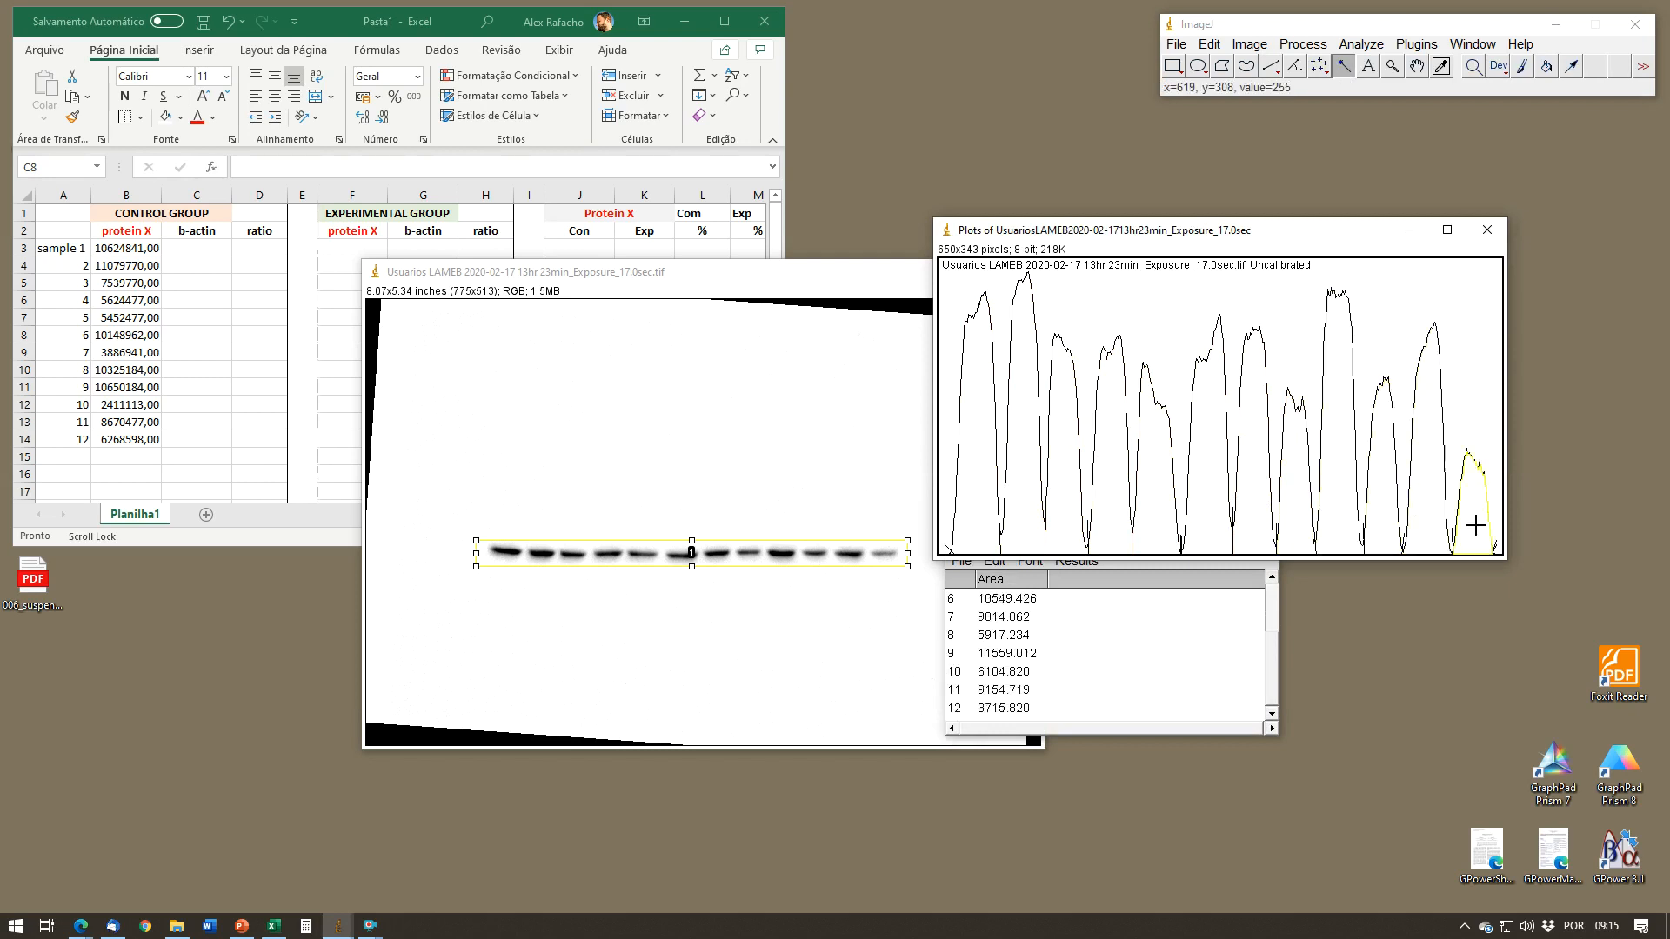
Step: Select all rows of the b-actin Results table and copy them for the Excel sheet
{"action": "left_click", "coordinate": [1190, 579]}
{"action": "right_click", "coordinate": [1076, 628]}
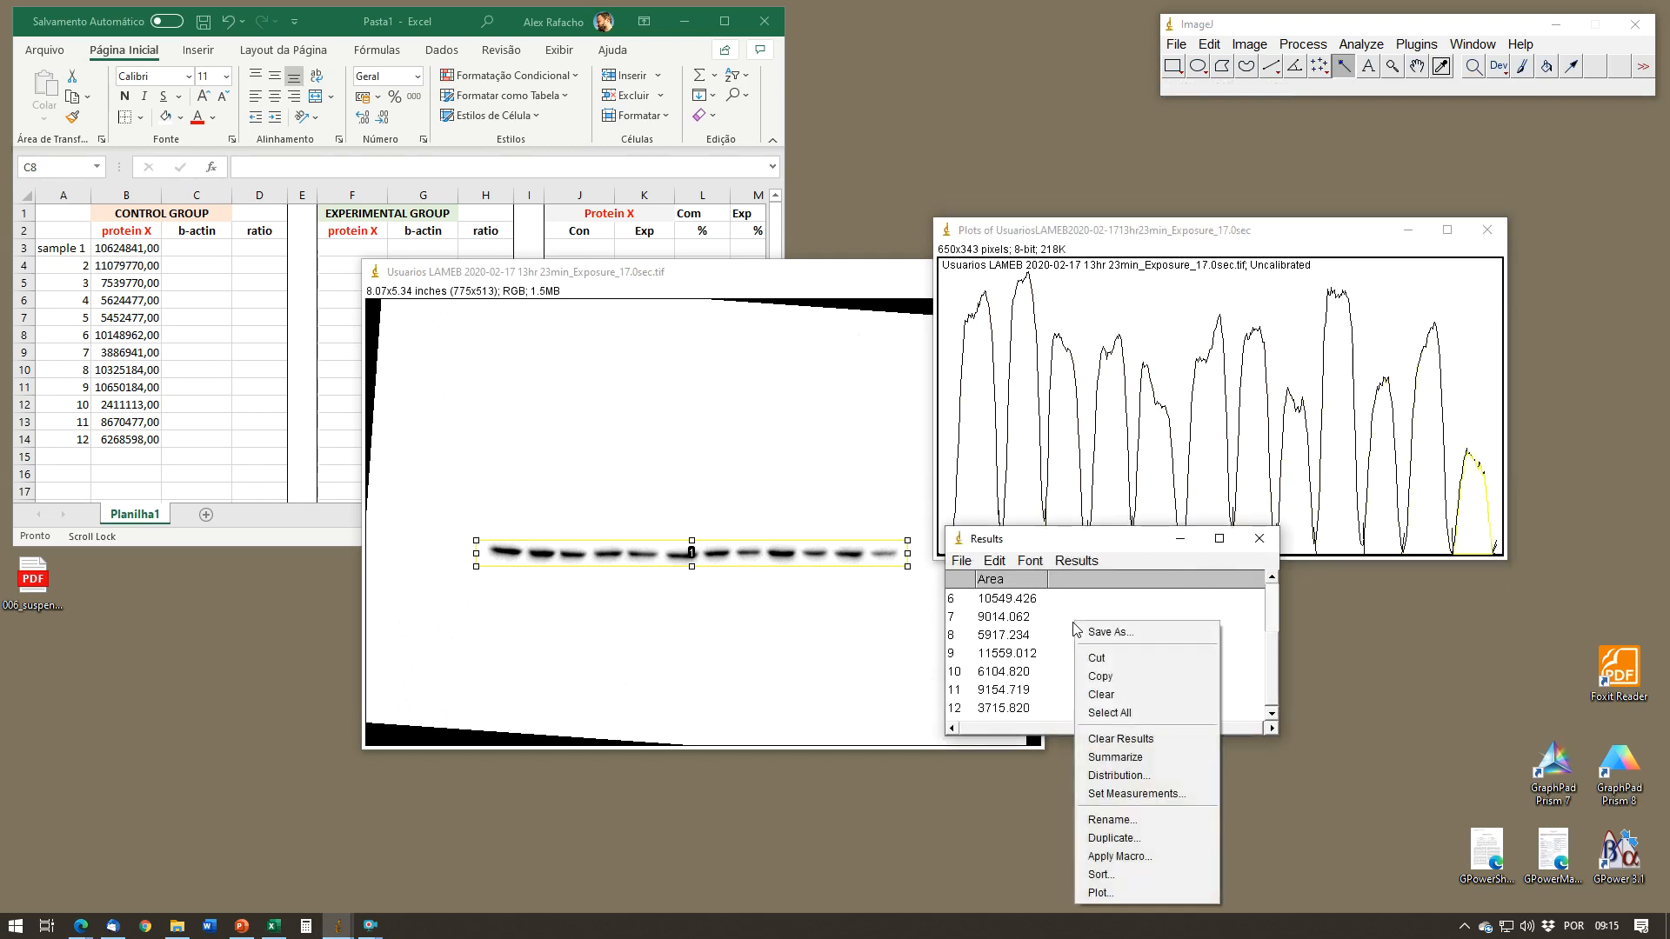
{"action": "left_click", "coordinate": [1130, 713]}
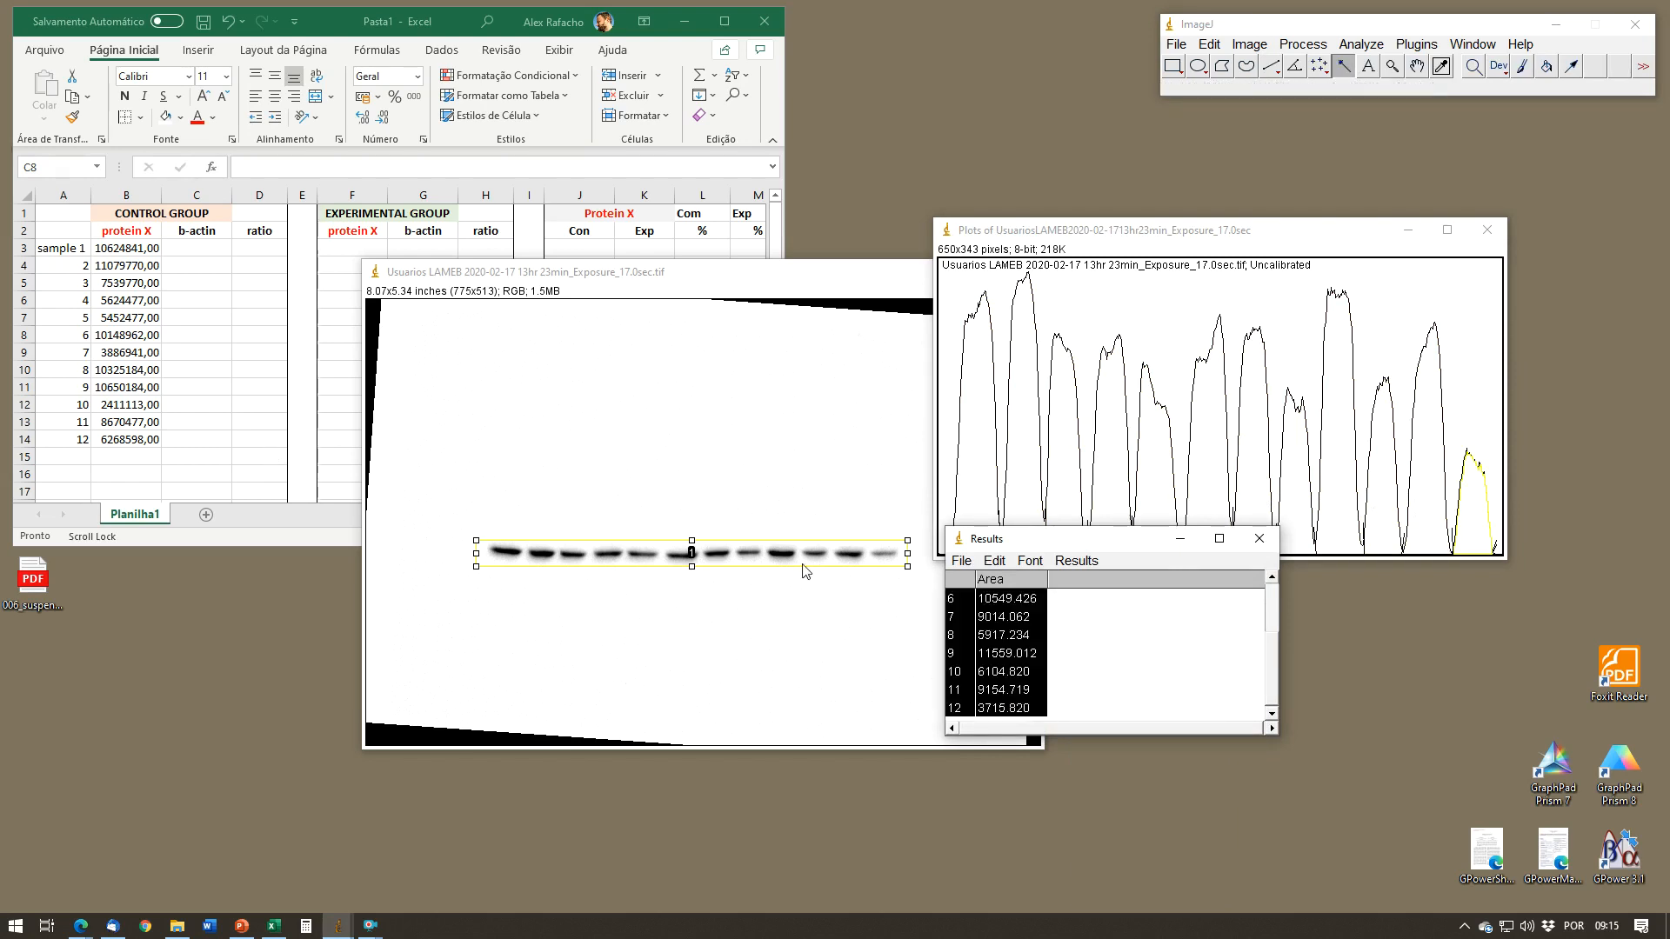
{"action": "left_click", "coordinate": [273, 925]}
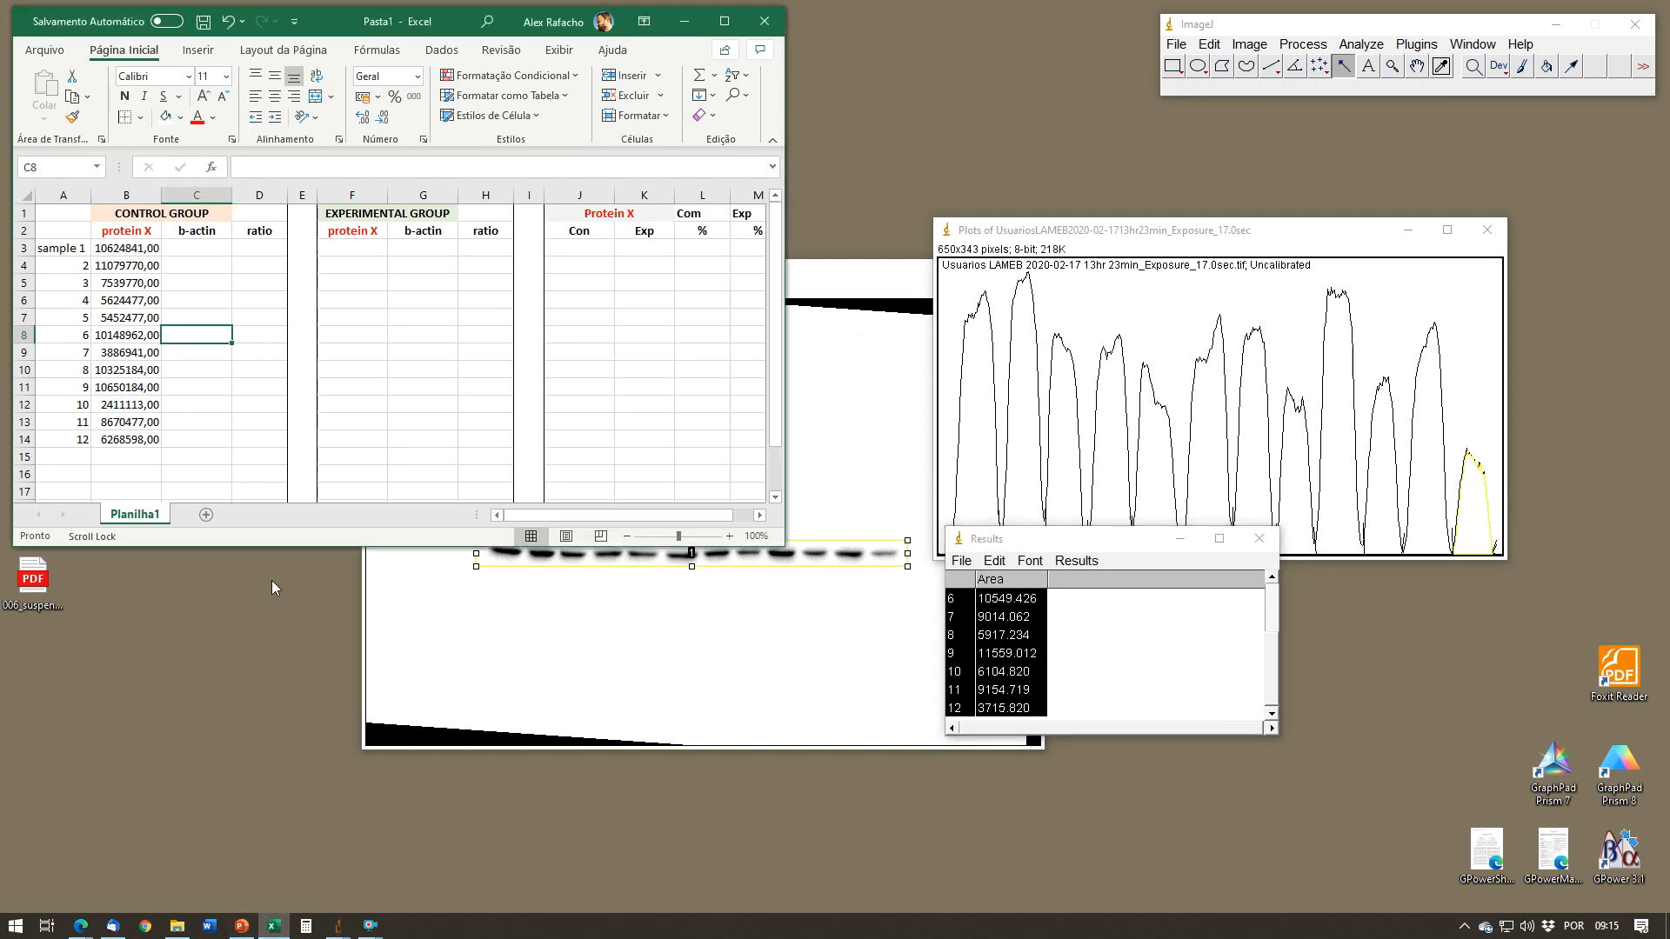
{"action": "left_click", "coordinate": [257, 336]}
{"action": "left_click", "coordinate": [257, 250]}
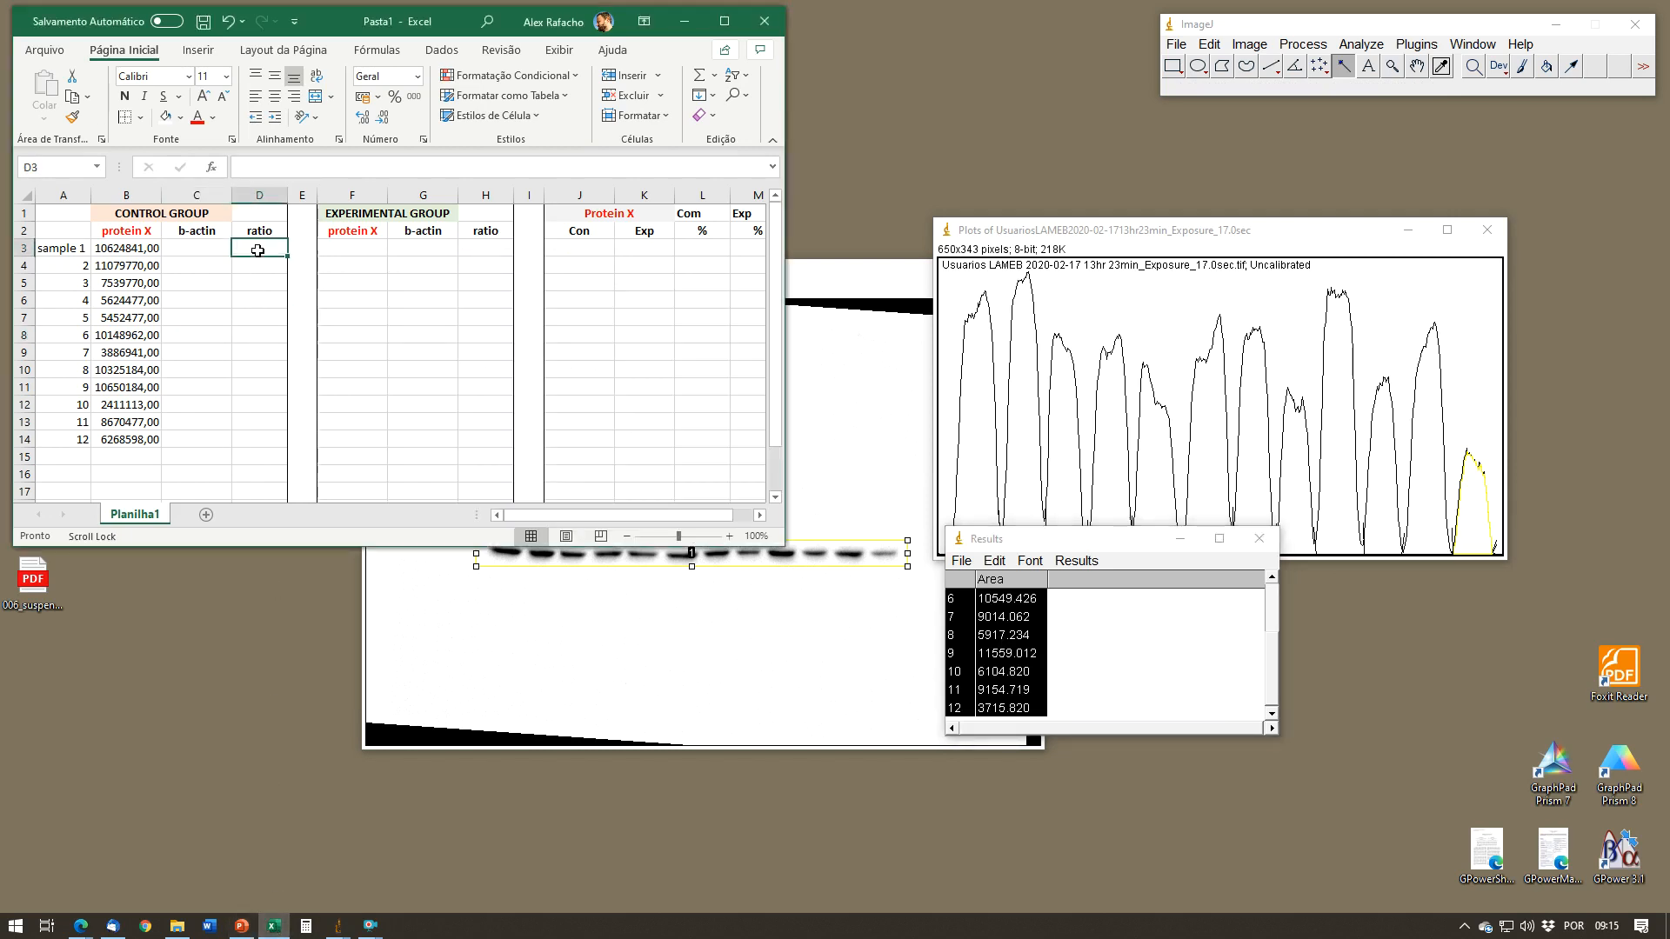
{"action": "left_click", "coordinate": [222, 250]}
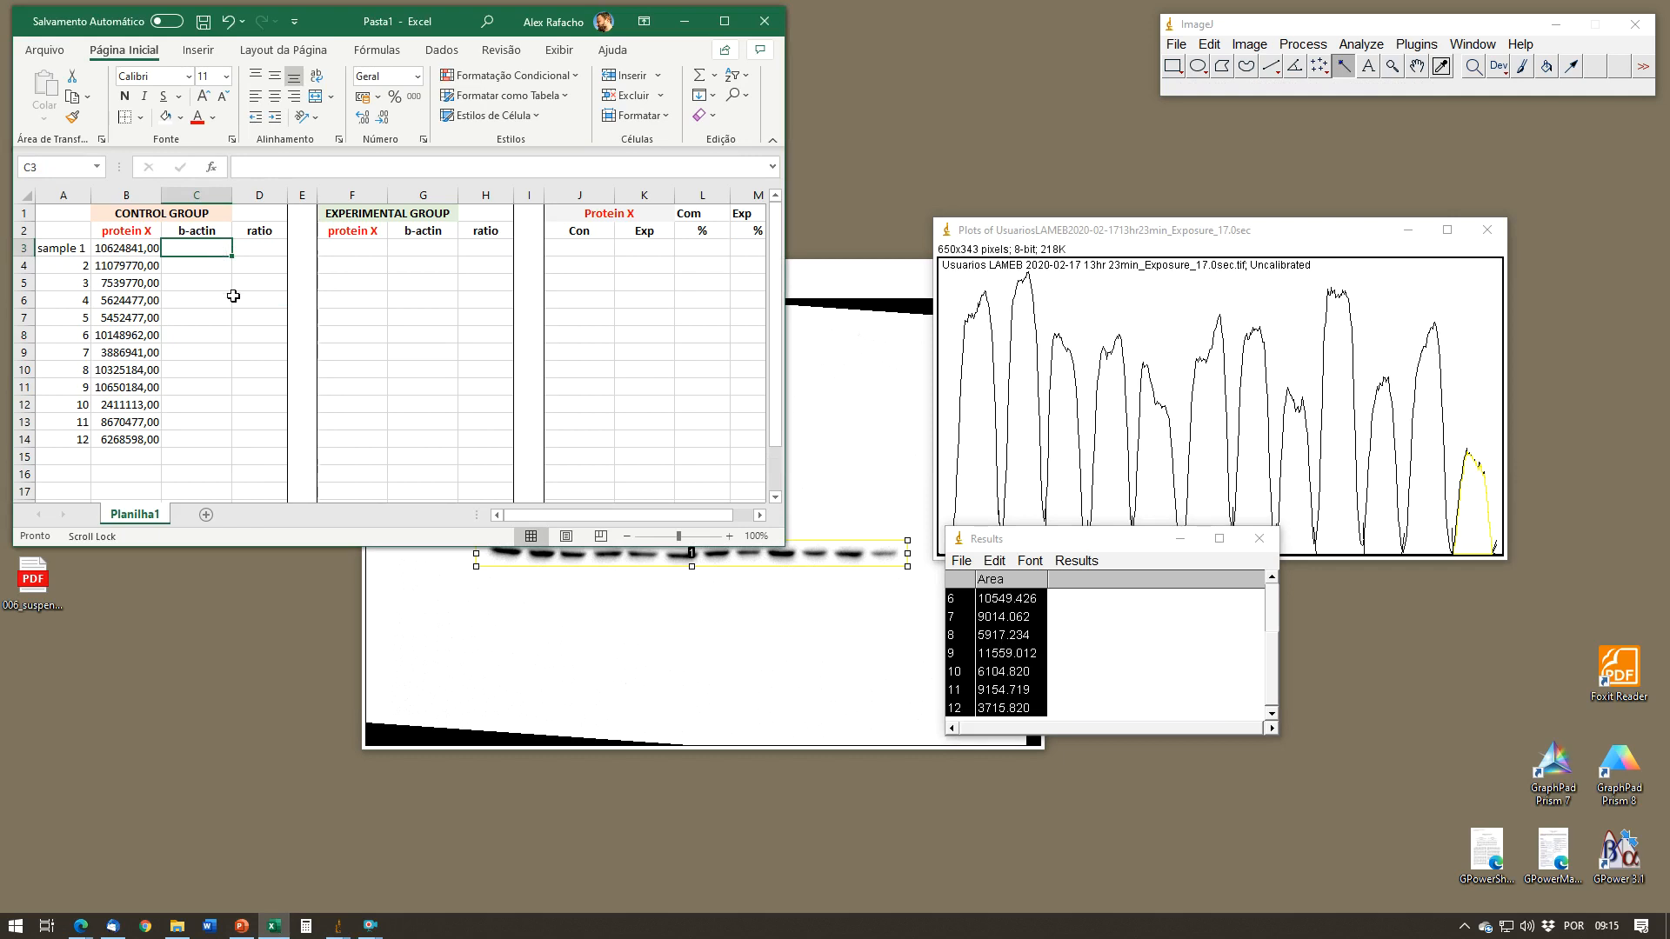
{"action": "left_click", "coordinate": [1060, 565]}
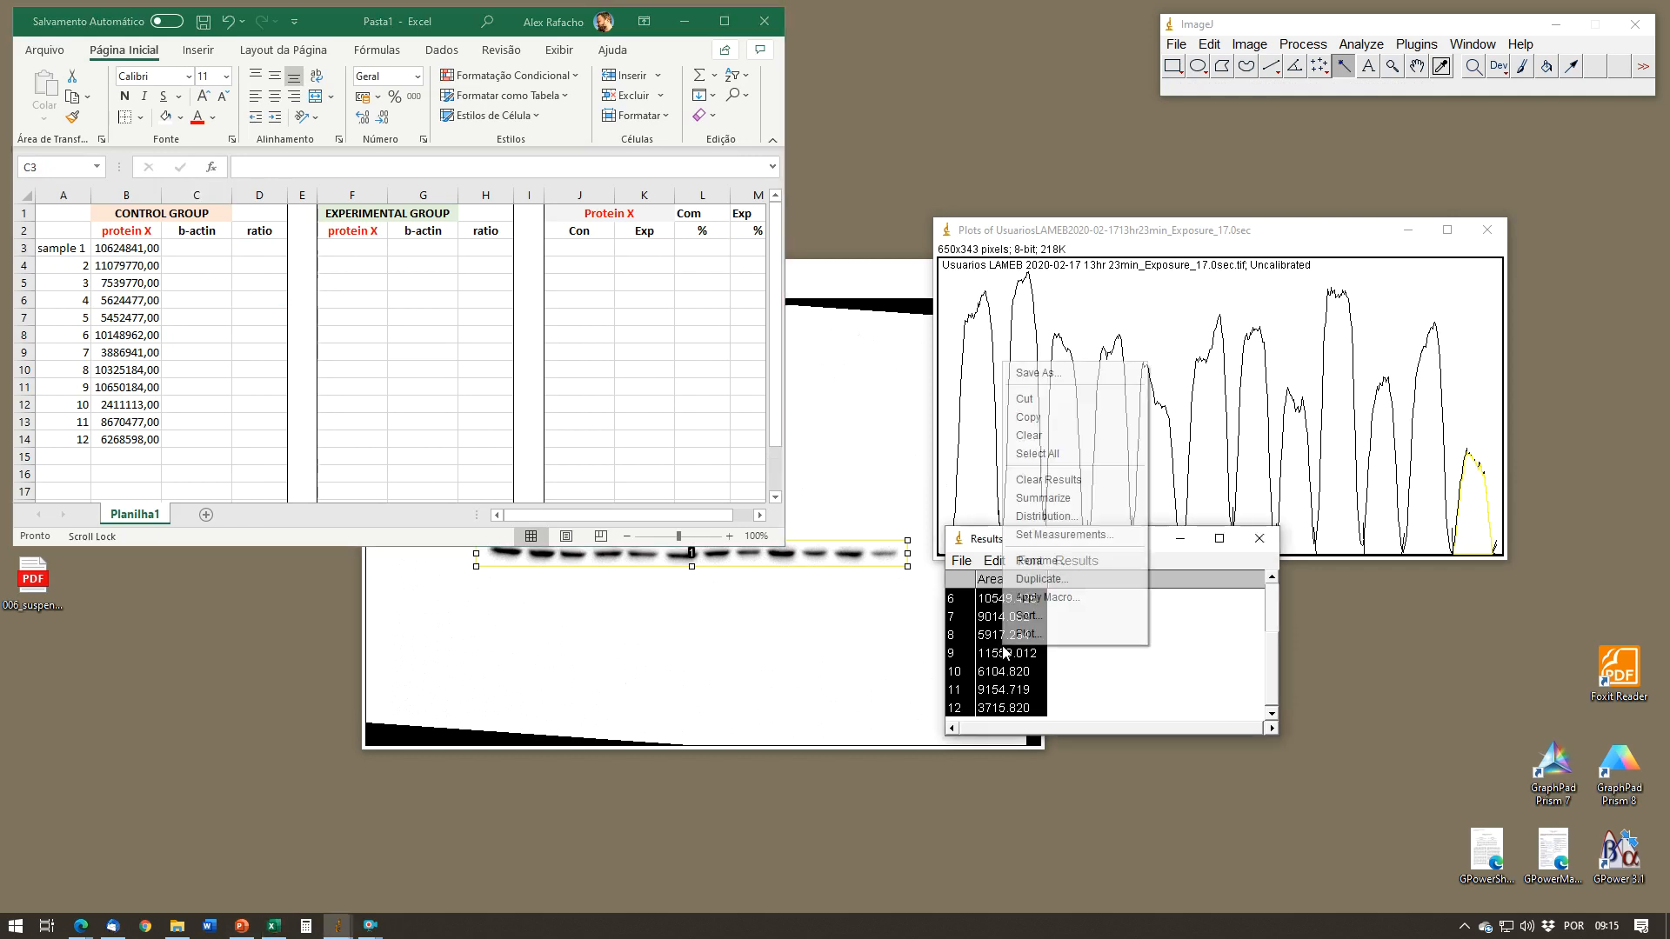
{"action": "left_click", "coordinate": [1043, 418]}
Step: Switch to Excel, paste the results at C3, and move the area values from D3:D14 into the control group's b-actin column
{"action": "left_click", "coordinate": [216, 252]}
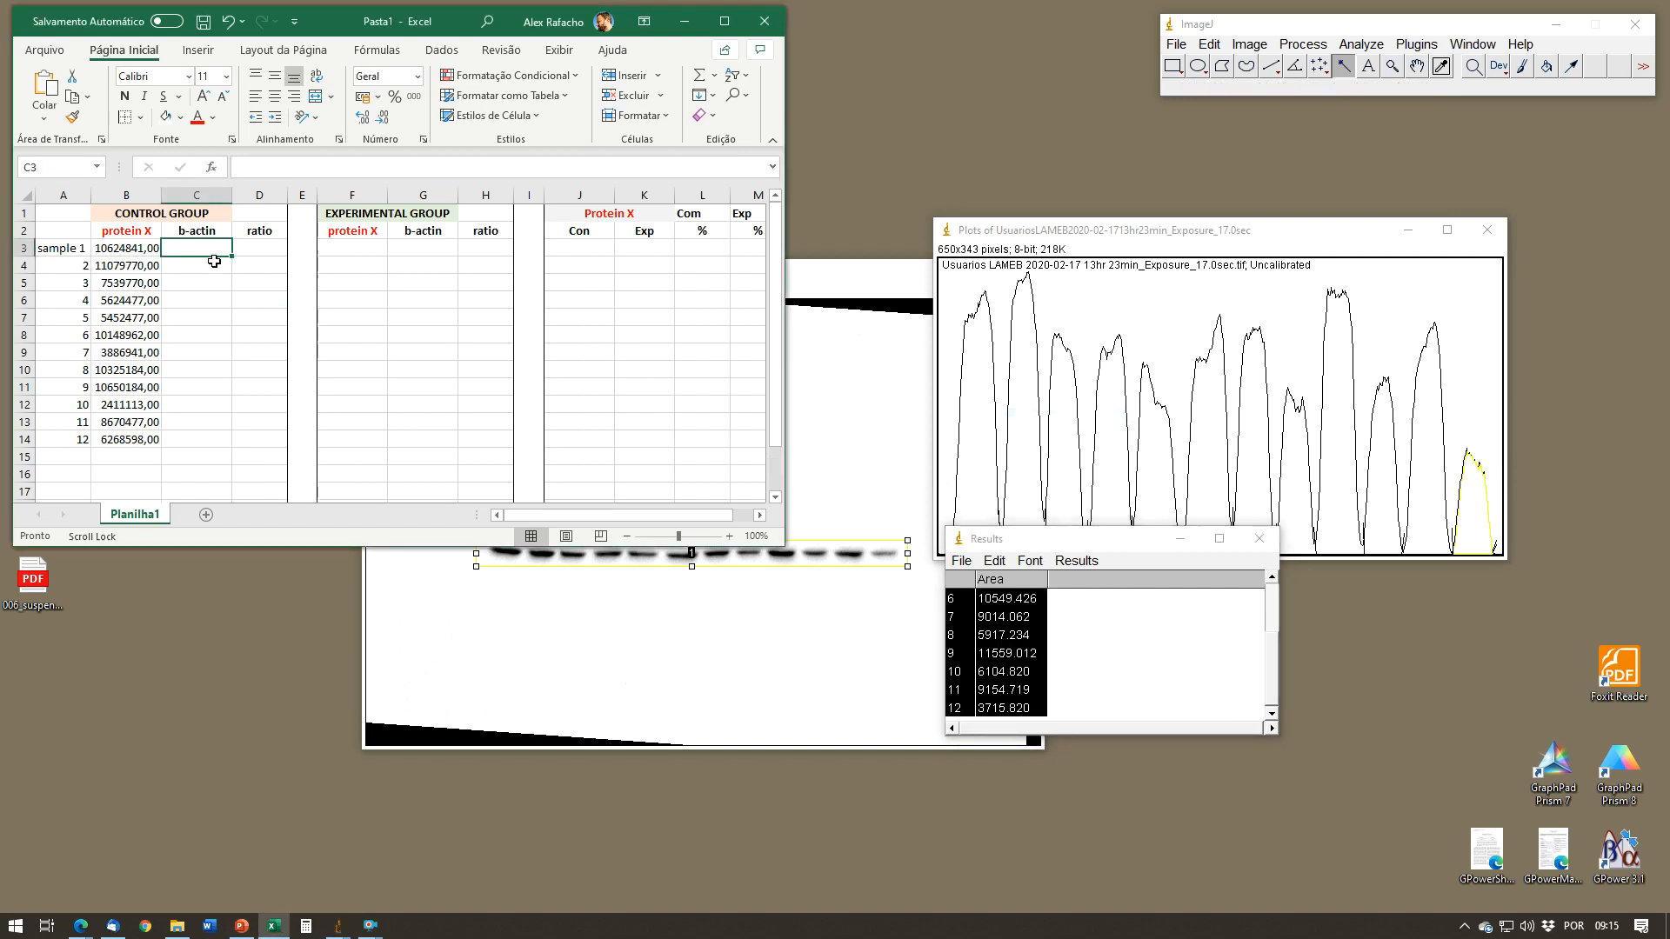
{"action": "type", "text": "1\t######## 2\t######## 3\t8.601.062 4\t9.219.355 5\t7.969.598 6\t######## 7\t9.014.062 8\t5.917.234 9\t######## 10\t6.104.820 11\t9.154.719 12\t3.715.820"}
{"action": "left_click", "coordinate": [225, 297]}
{"action": "left_click_drag", "start_coordinate": [256, 249], "coordinate": [259, 440]}
{"action": "key", "text": "ctrl+c"}
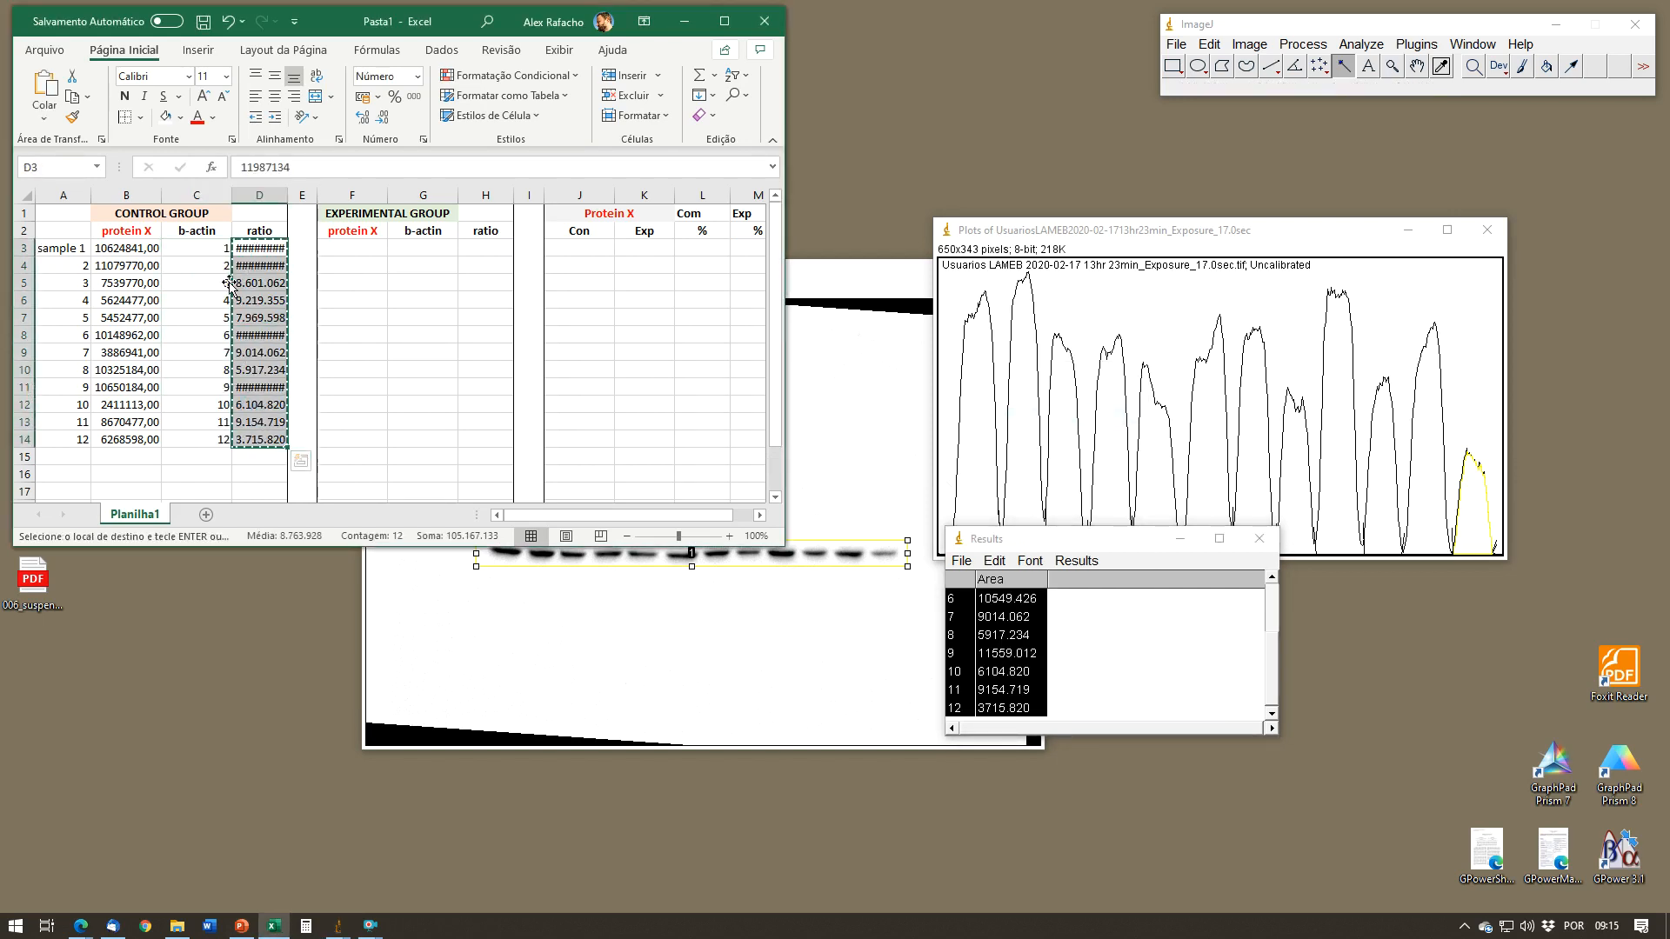
{"action": "left_click", "coordinate": [218, 250]}
{"action": "key", "text": "ctrl+v"}
{"action": "left_click", "coordinate": [248, 289]}
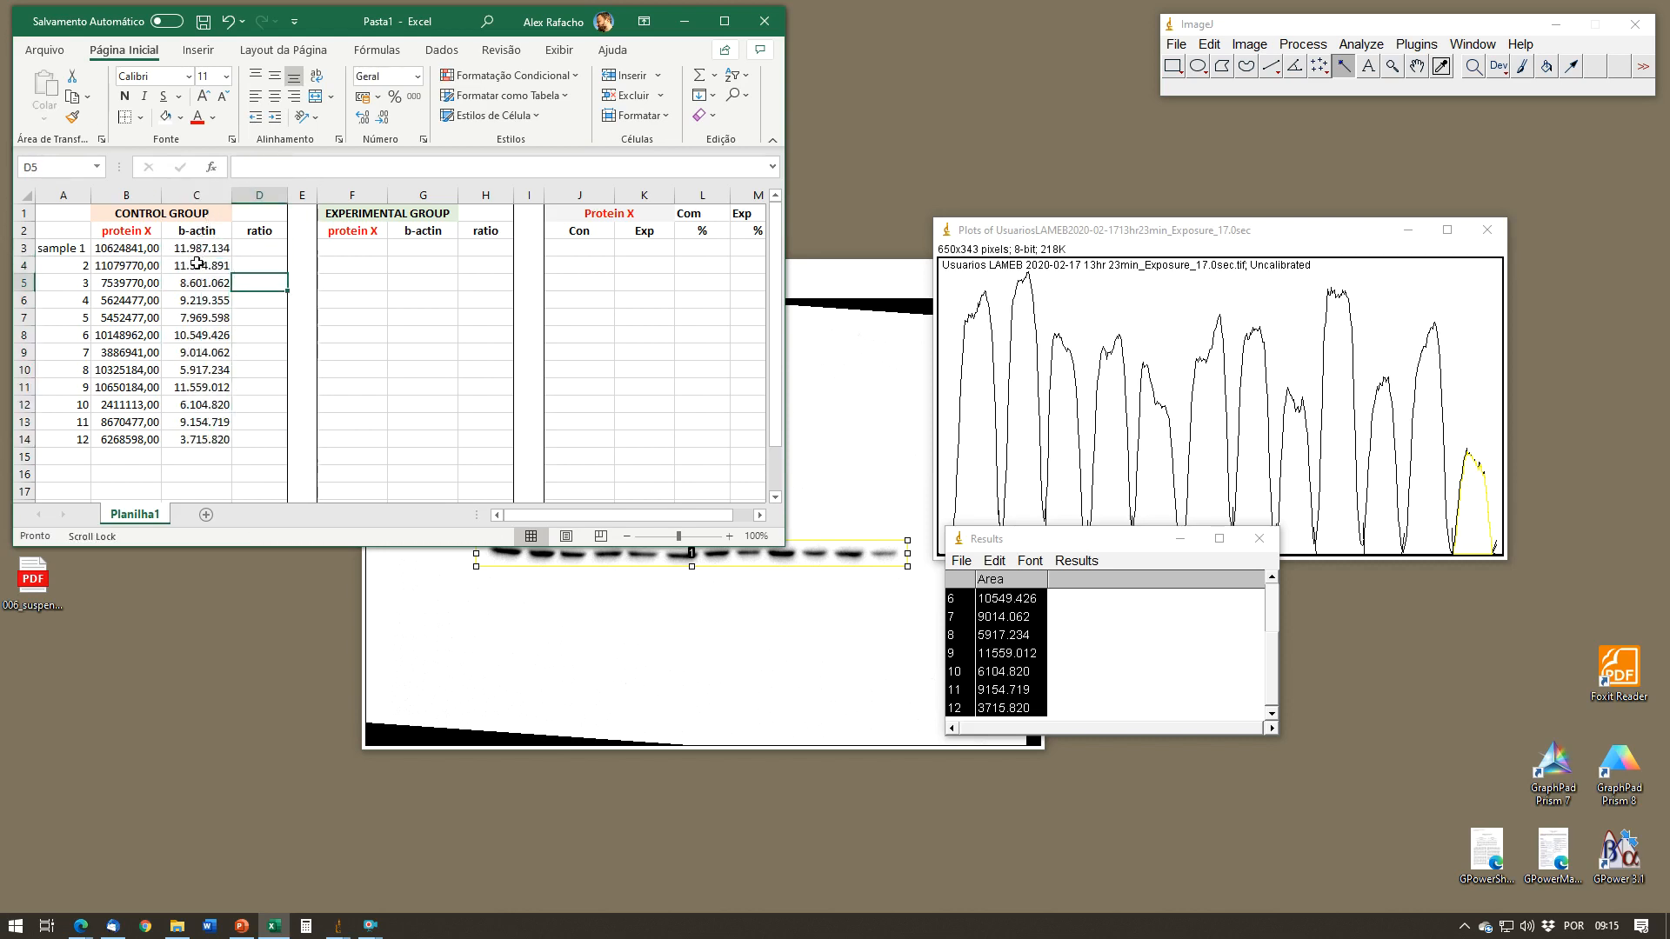
Step: Format columns C through L as Number with 2 decimal places and no thousands separator
{"action": "left_click", "coordinate": [206, 192]}
{"action": "left_click_drag", "start_coordinate": [208, 190], "coordinate": [715, 202]}
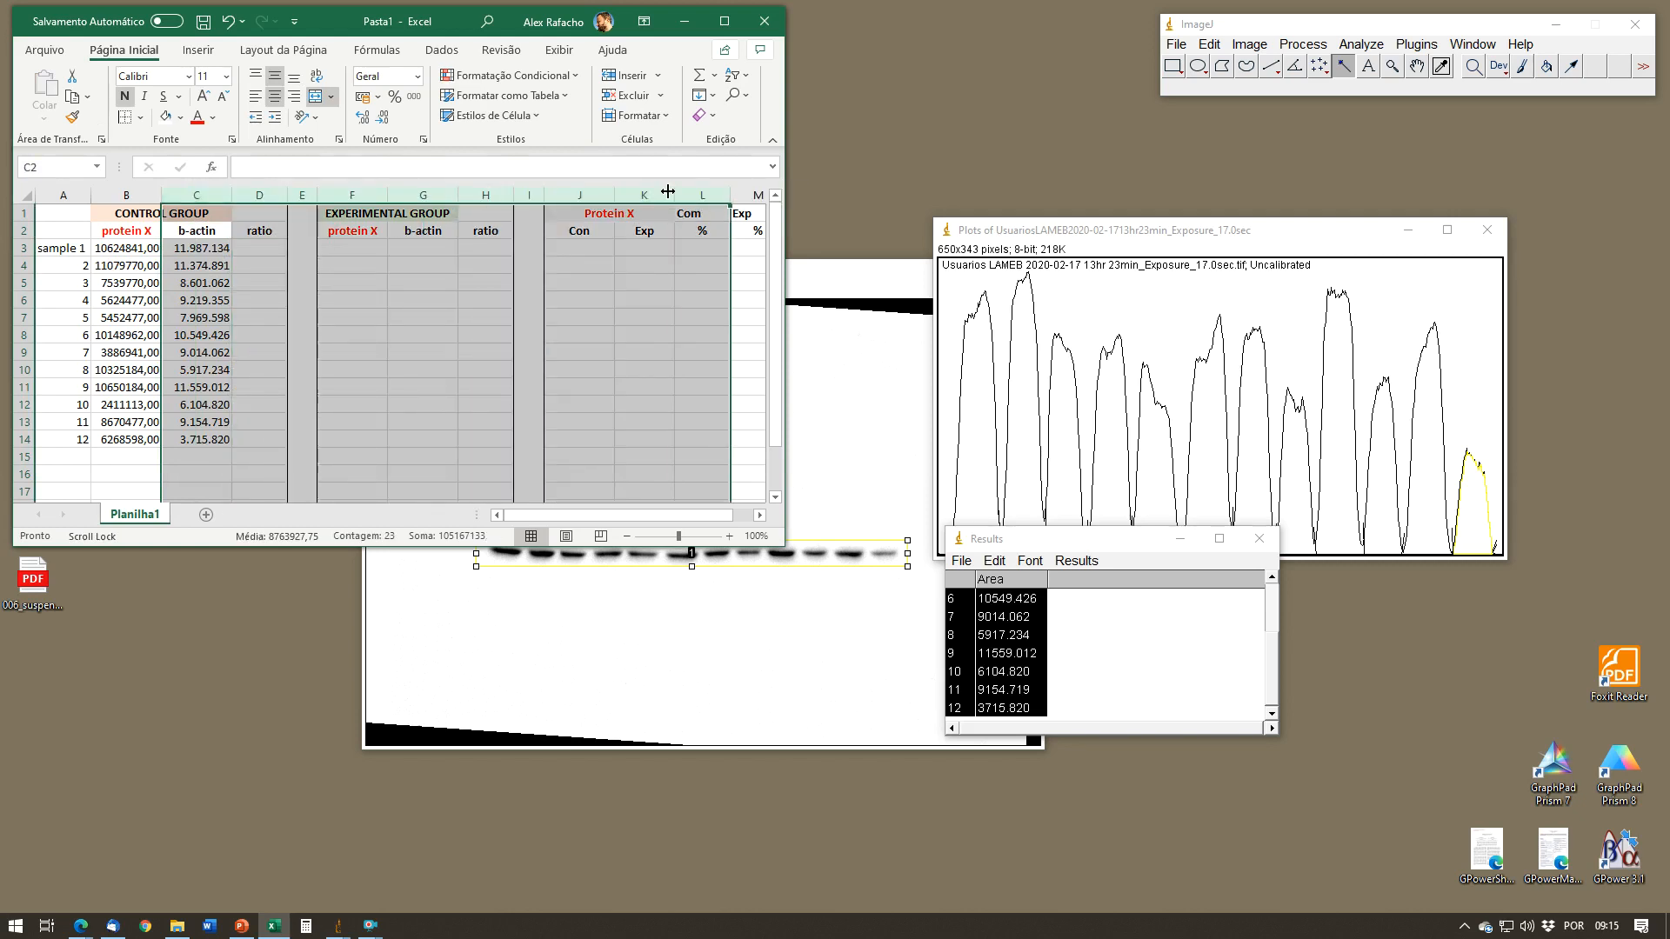
{"action": "right_click", "coordinate": [217, 191]}
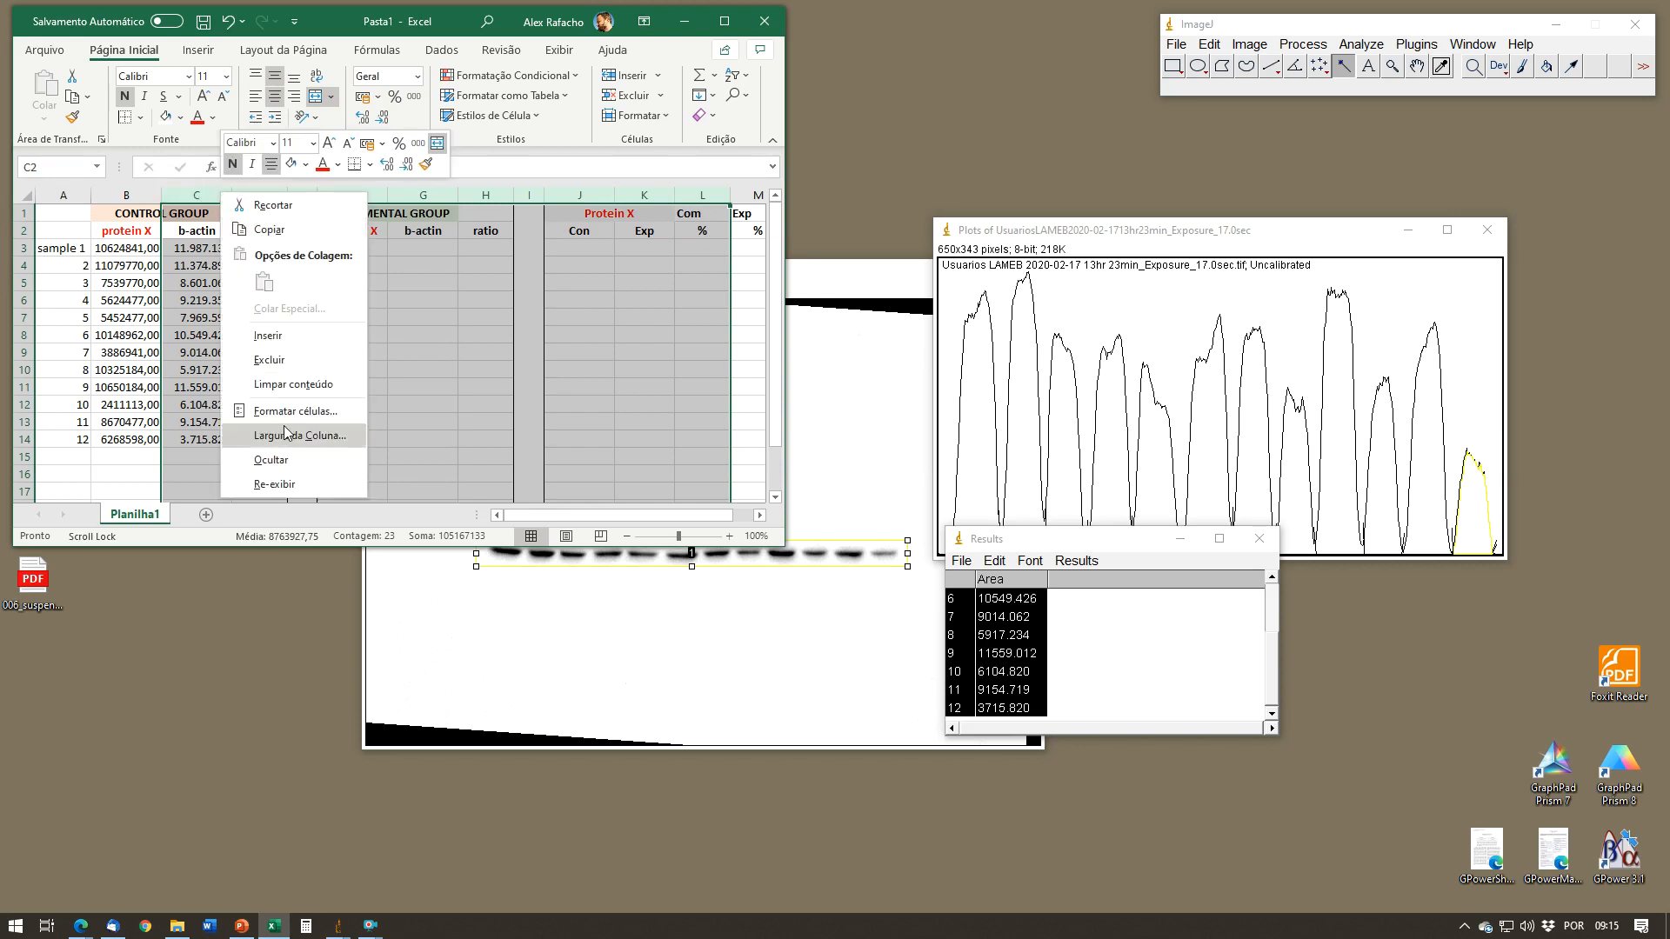
{"action": "left_click", "coordinate": [318, 412]}
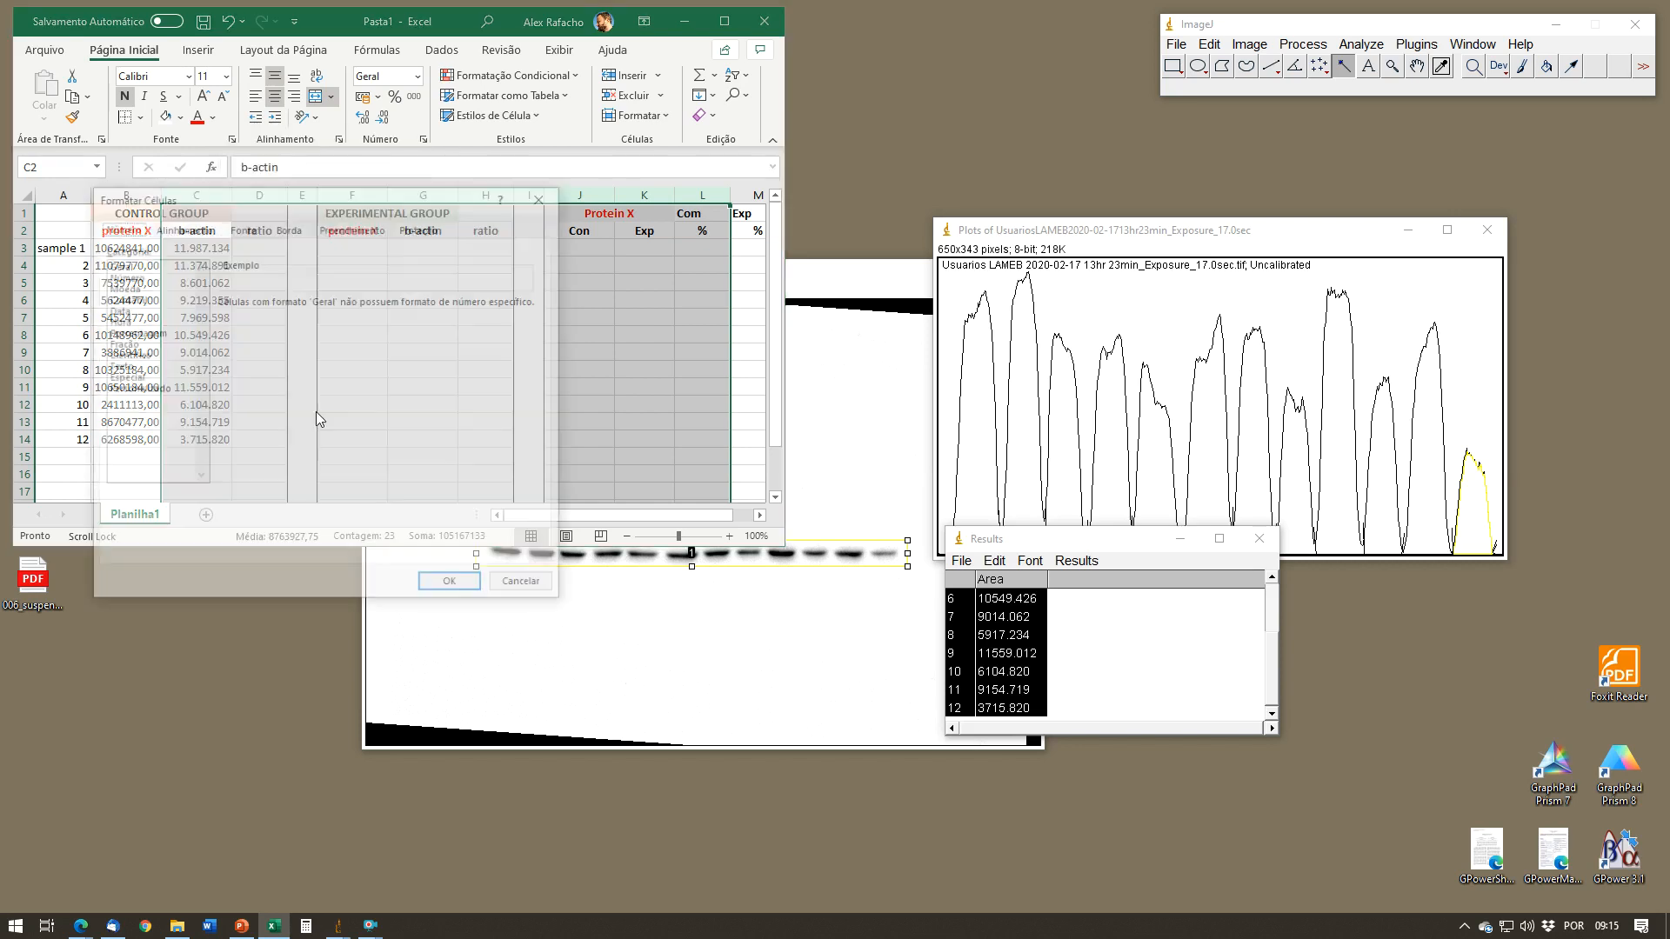
{"action": "left_click", "coordinate": [132, 275]}
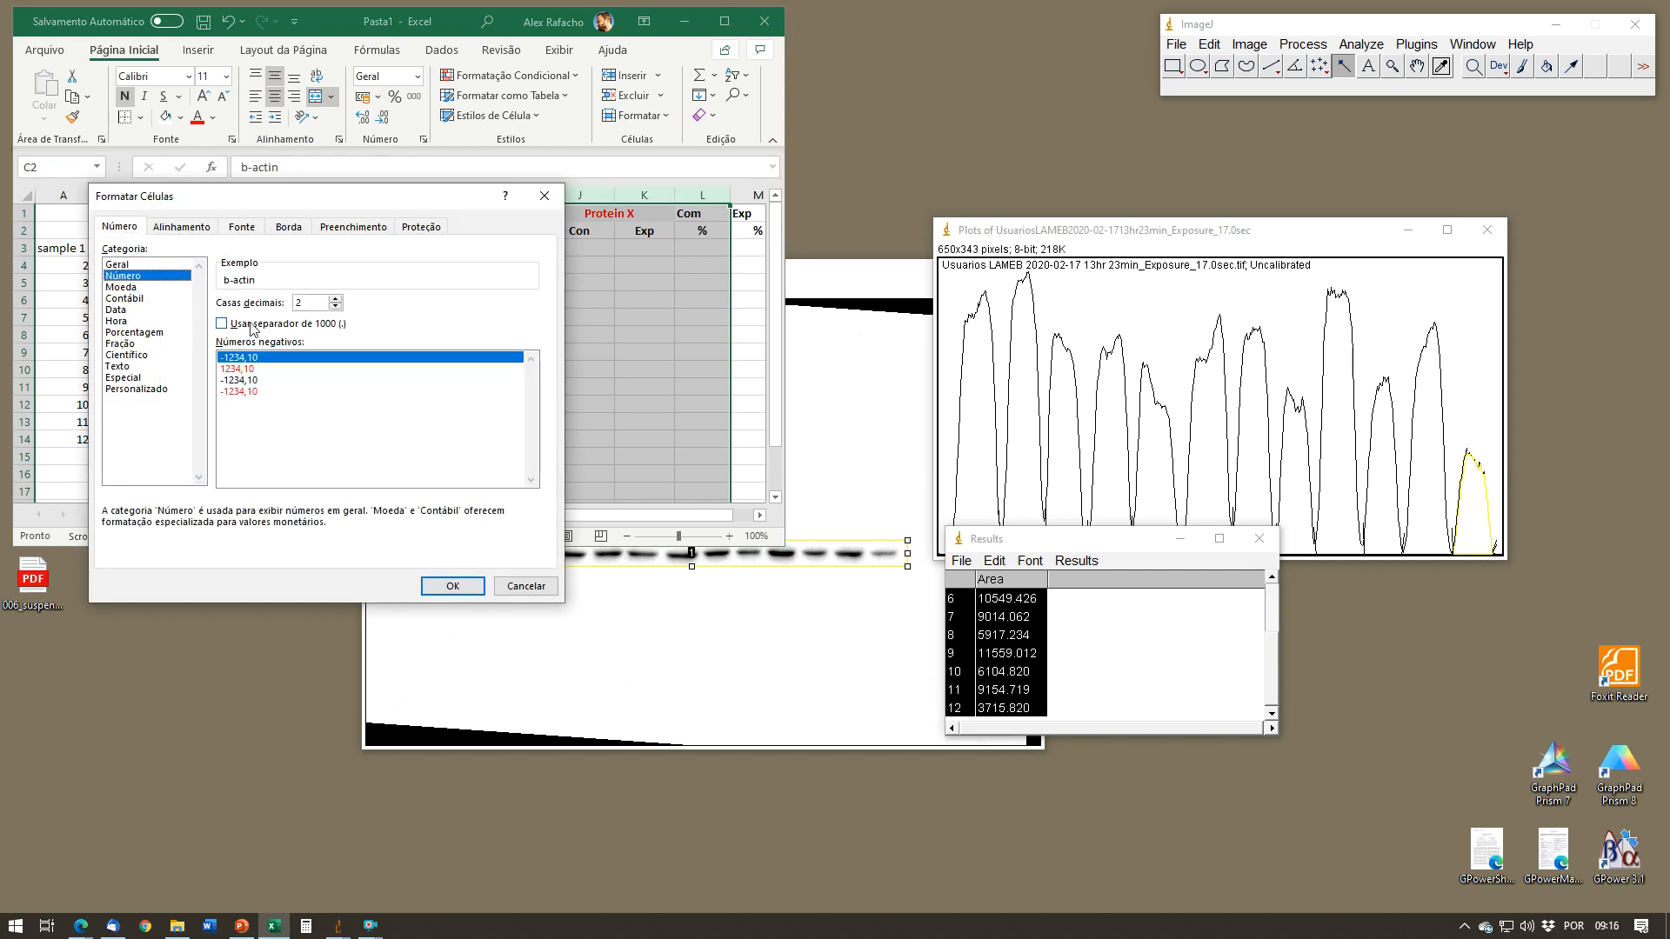
{"action": "left_click", "coordinate": [453, 586]}
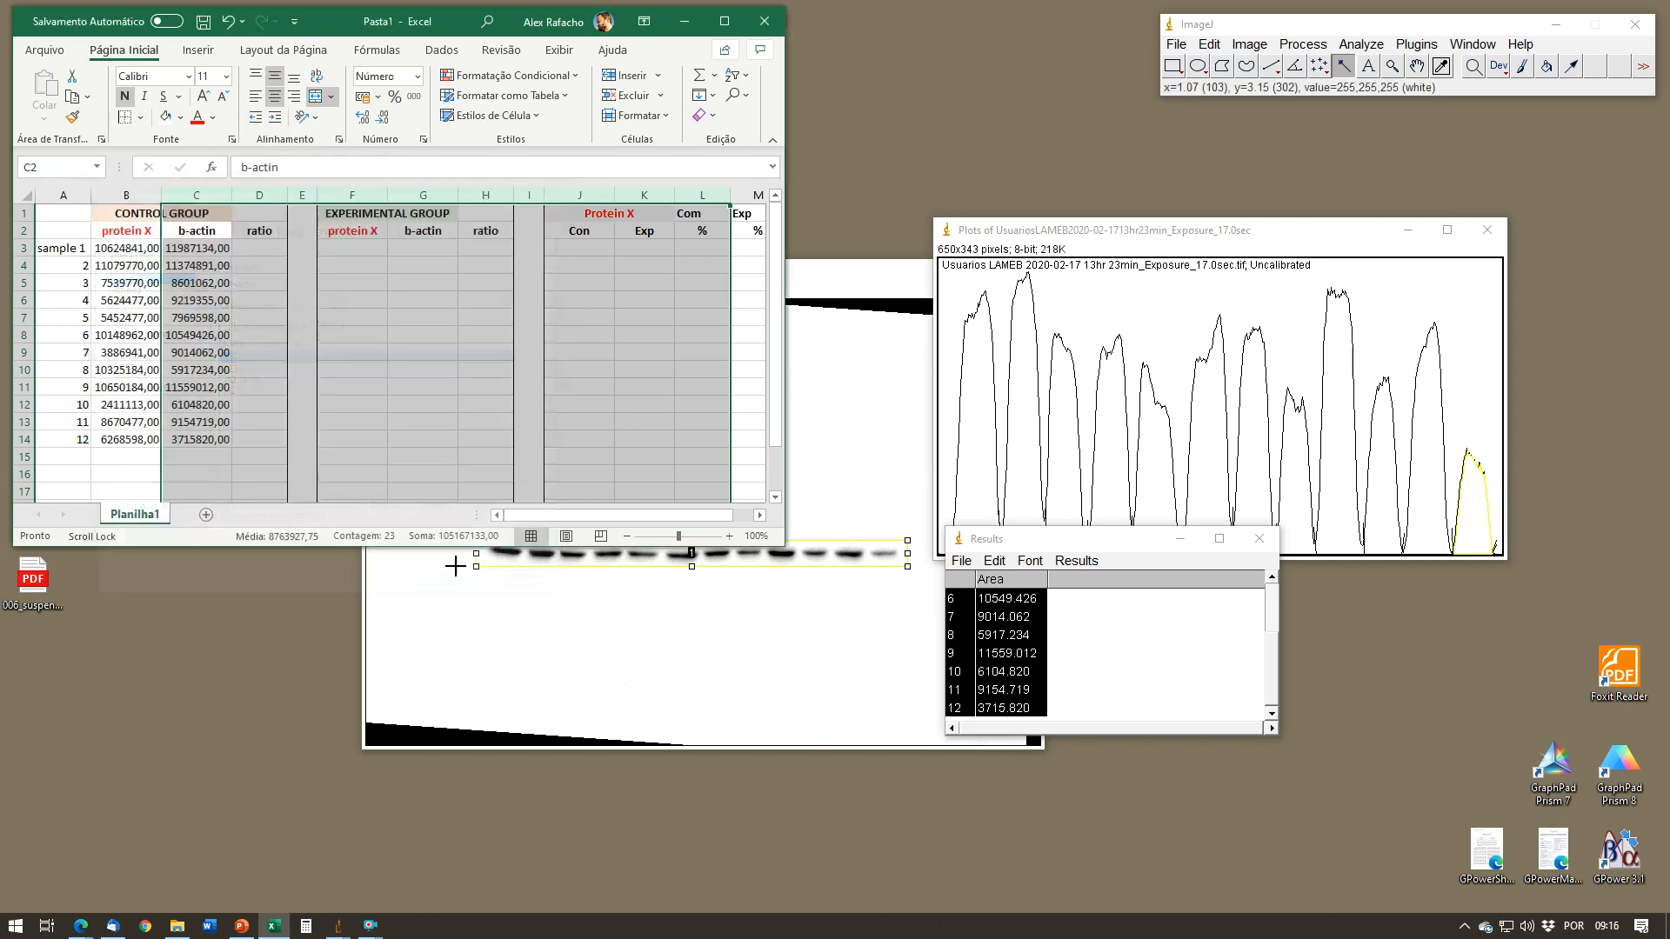
Step: Close the Results table and the b-actin profile plot without saving either of them
{"action": "left_click", "coordinate": [393, 386]}
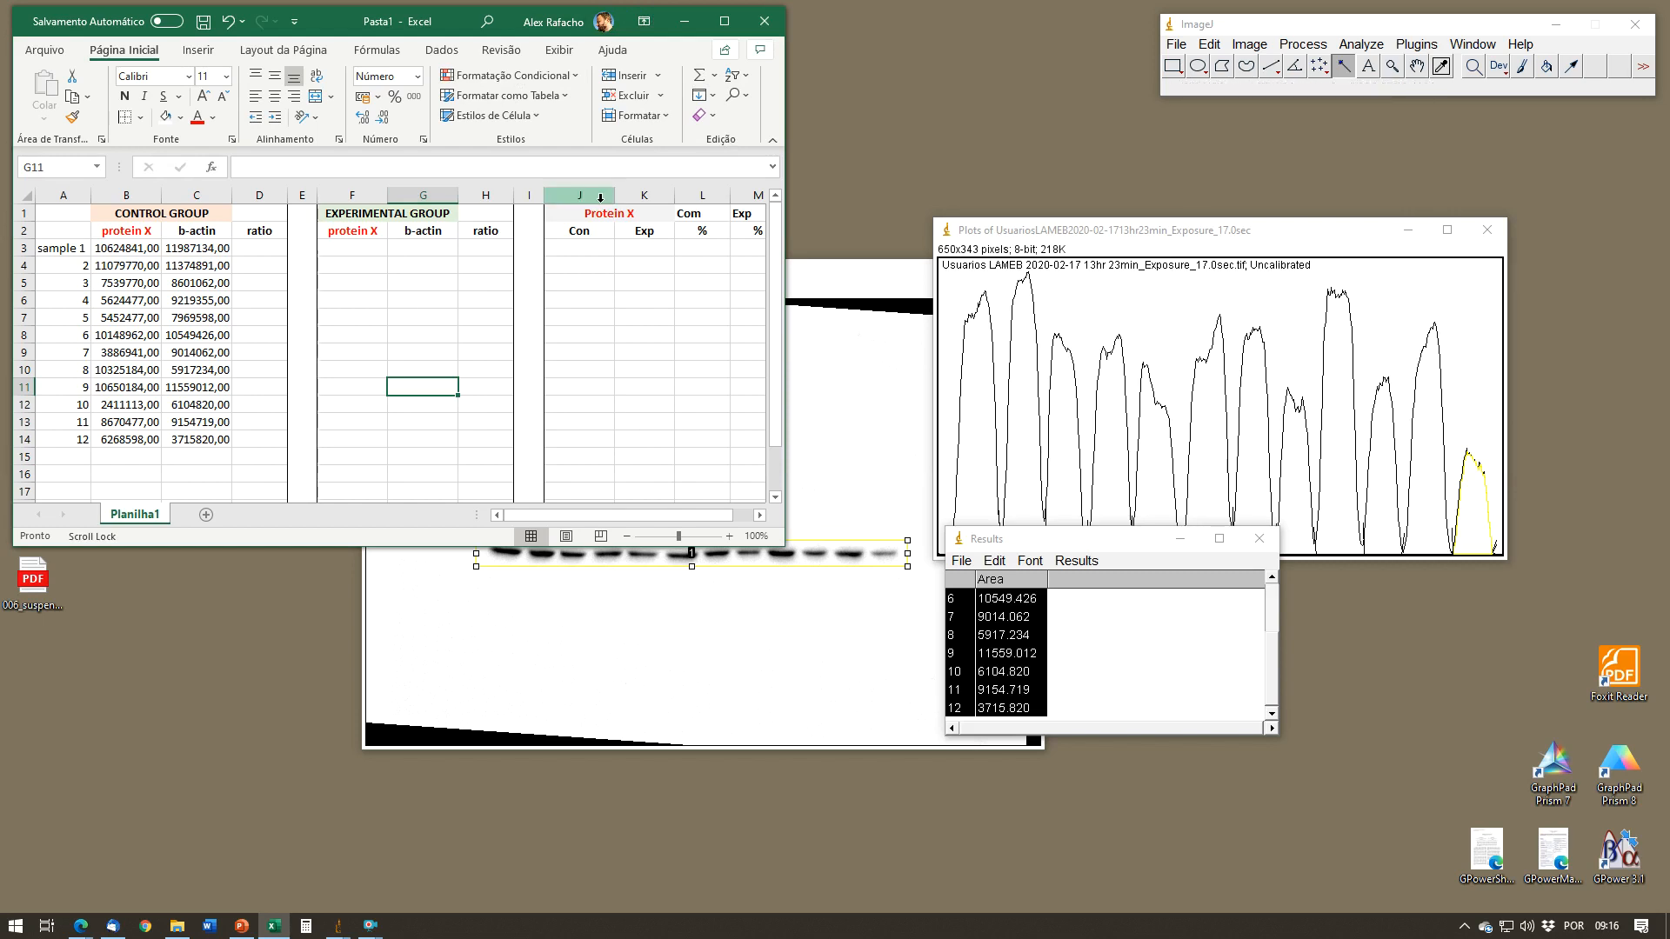
{"action": "left_click", "coordinate": [1259, 540]}
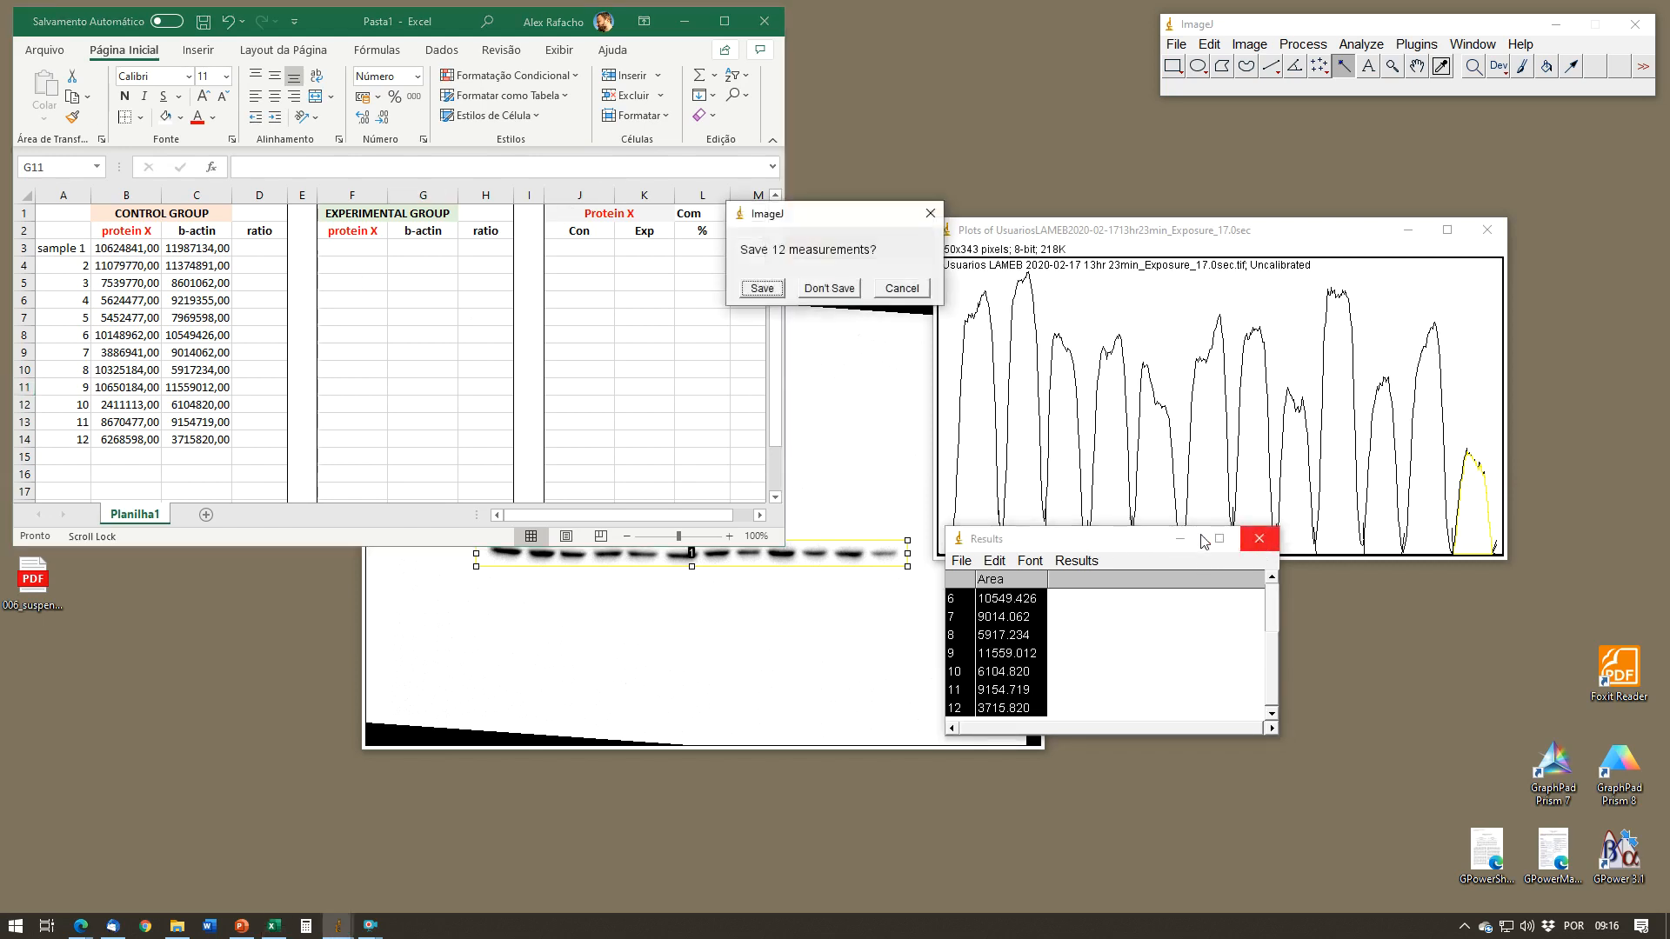
{"action": "left_click", "coordinate": [829, 288]}
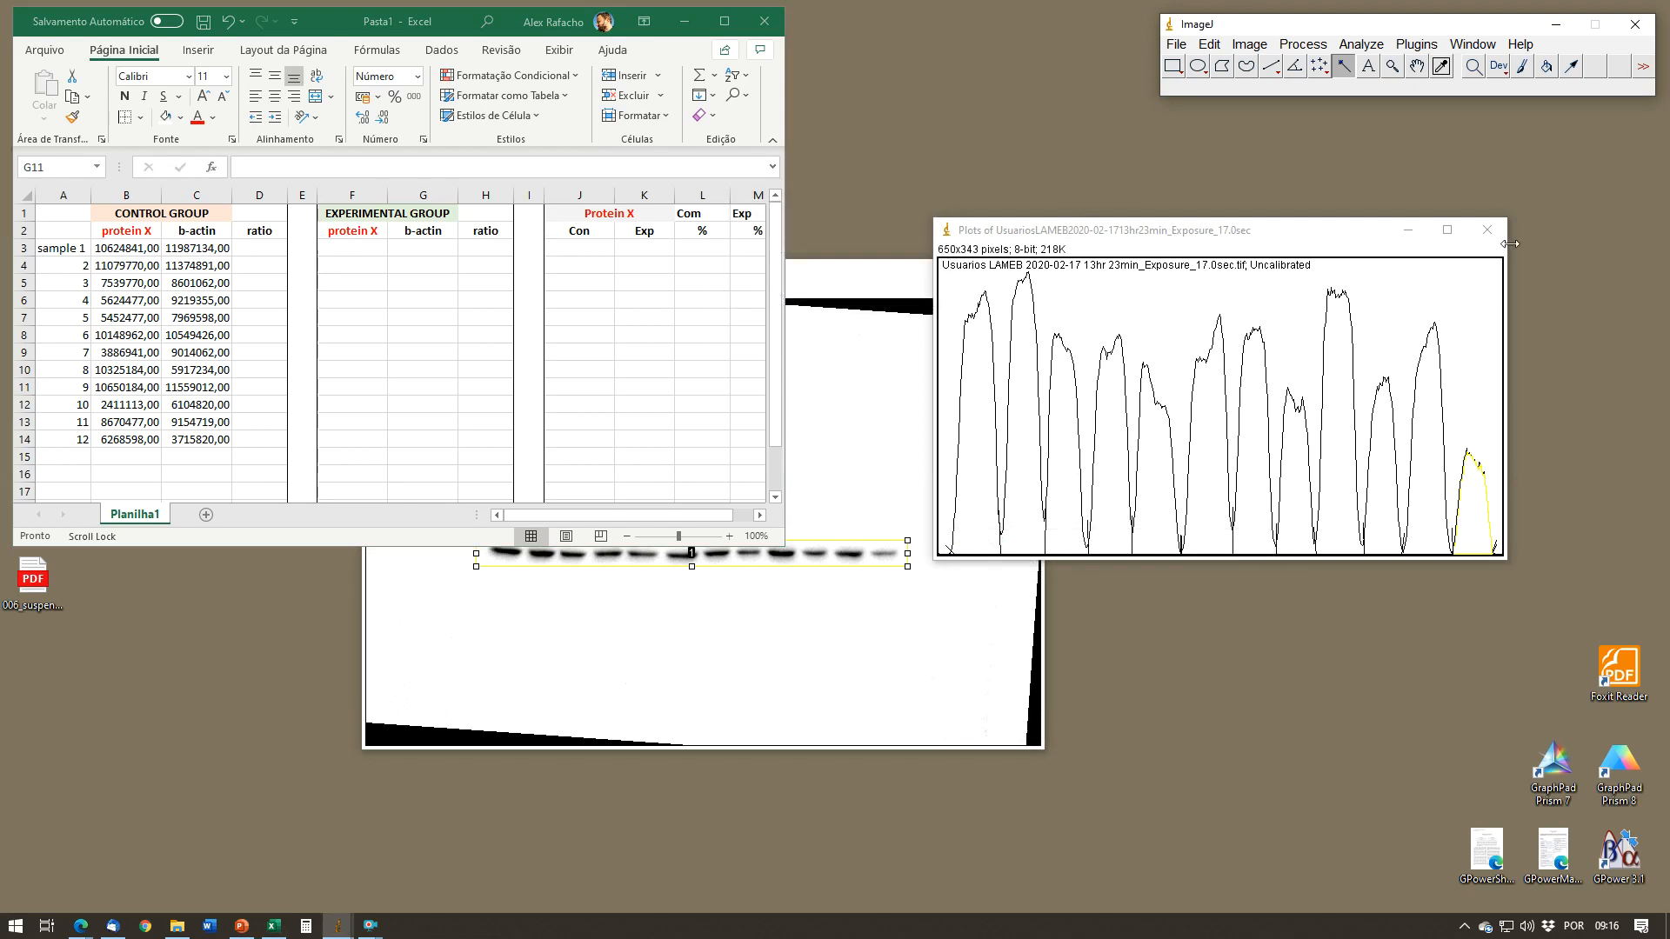
{"action": "left_click", "coordinate": [1487, 230]}
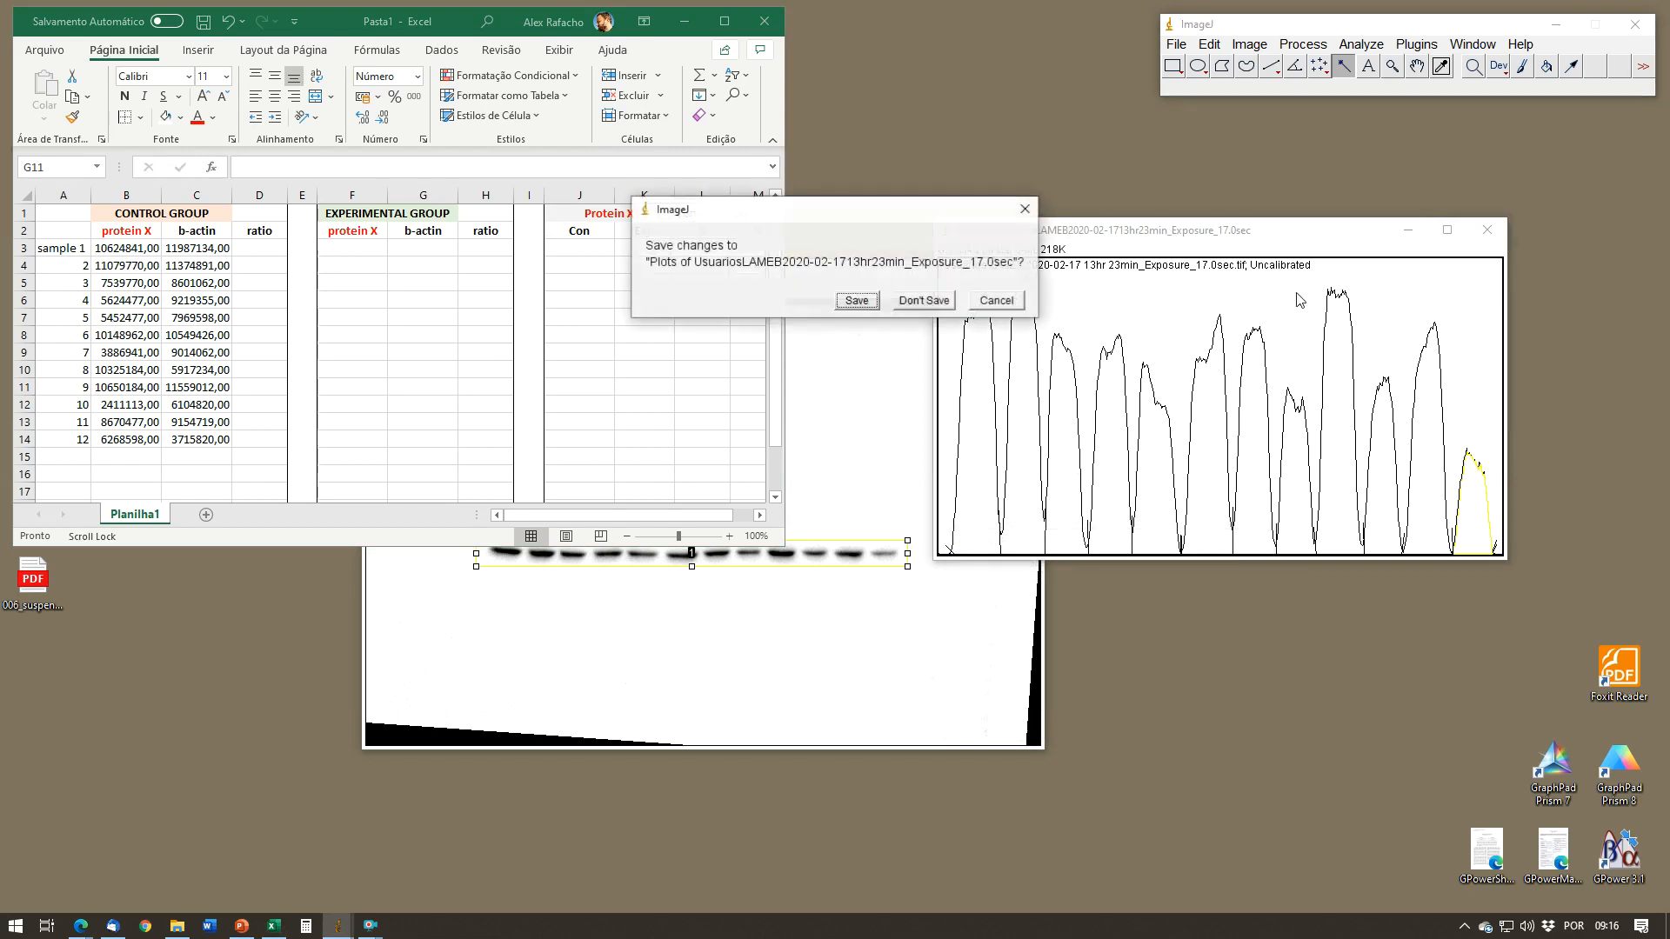
{"action": "left_click", "coordinate": [949, 310]}
Step: Close the b-actin blot image without saving the changes
{"action": "left_click_drag", "start_coordinate": [888, 271], "coordinate": [1230, 249]}
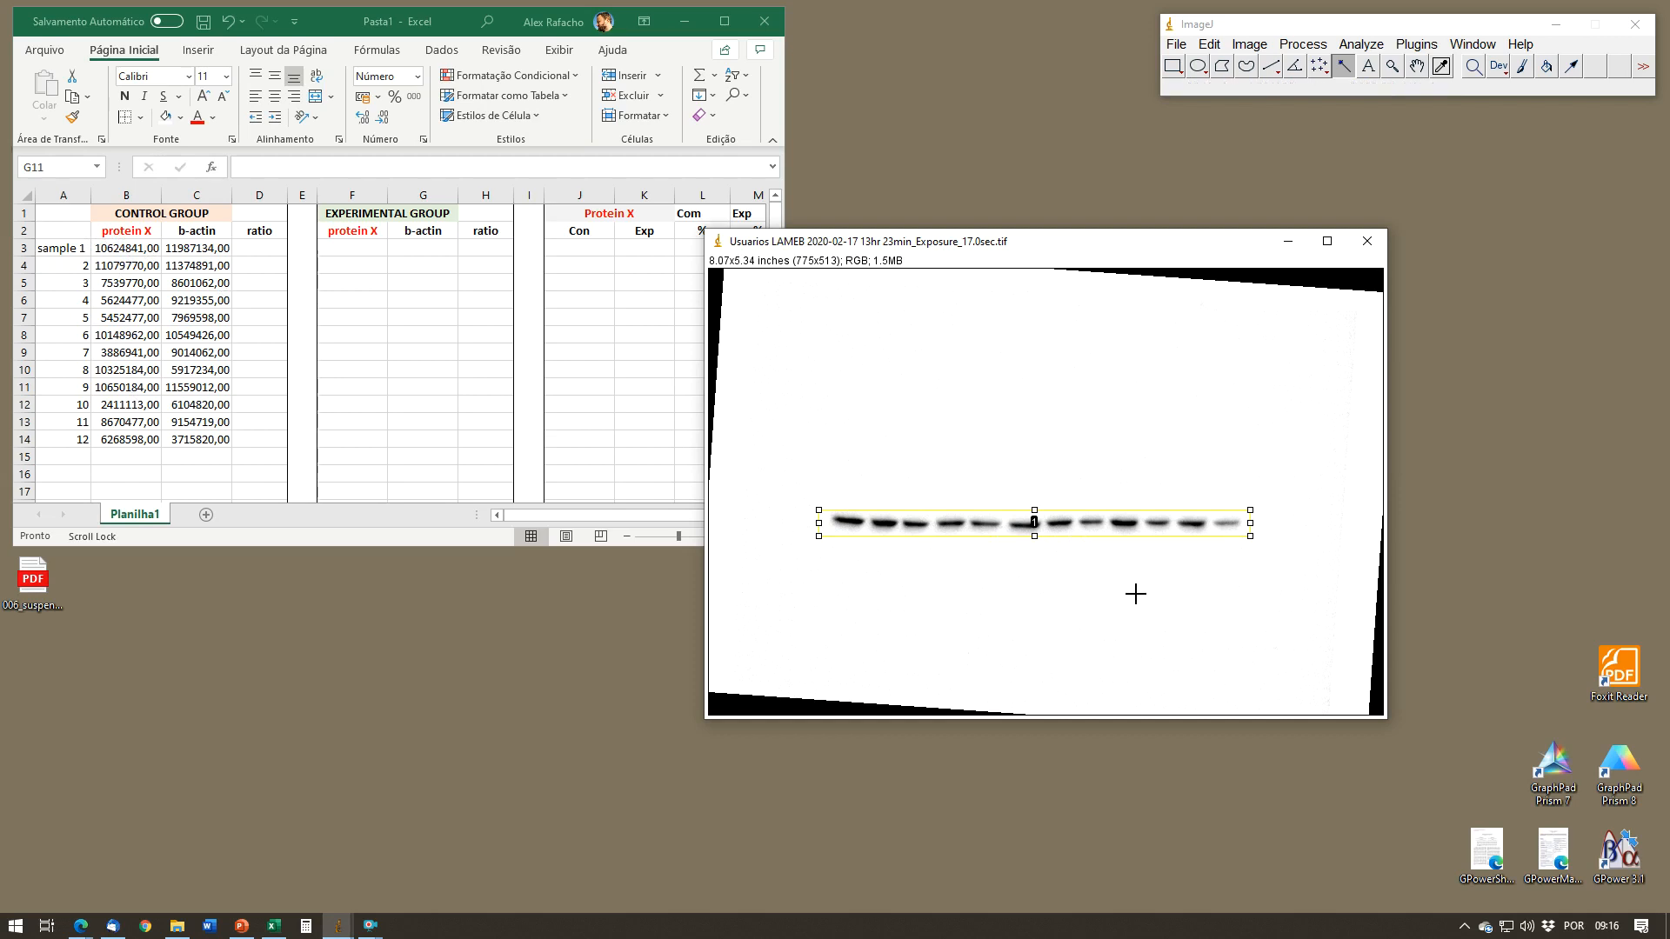
{"action": "left_click", "coordinate": [1368, 241]}
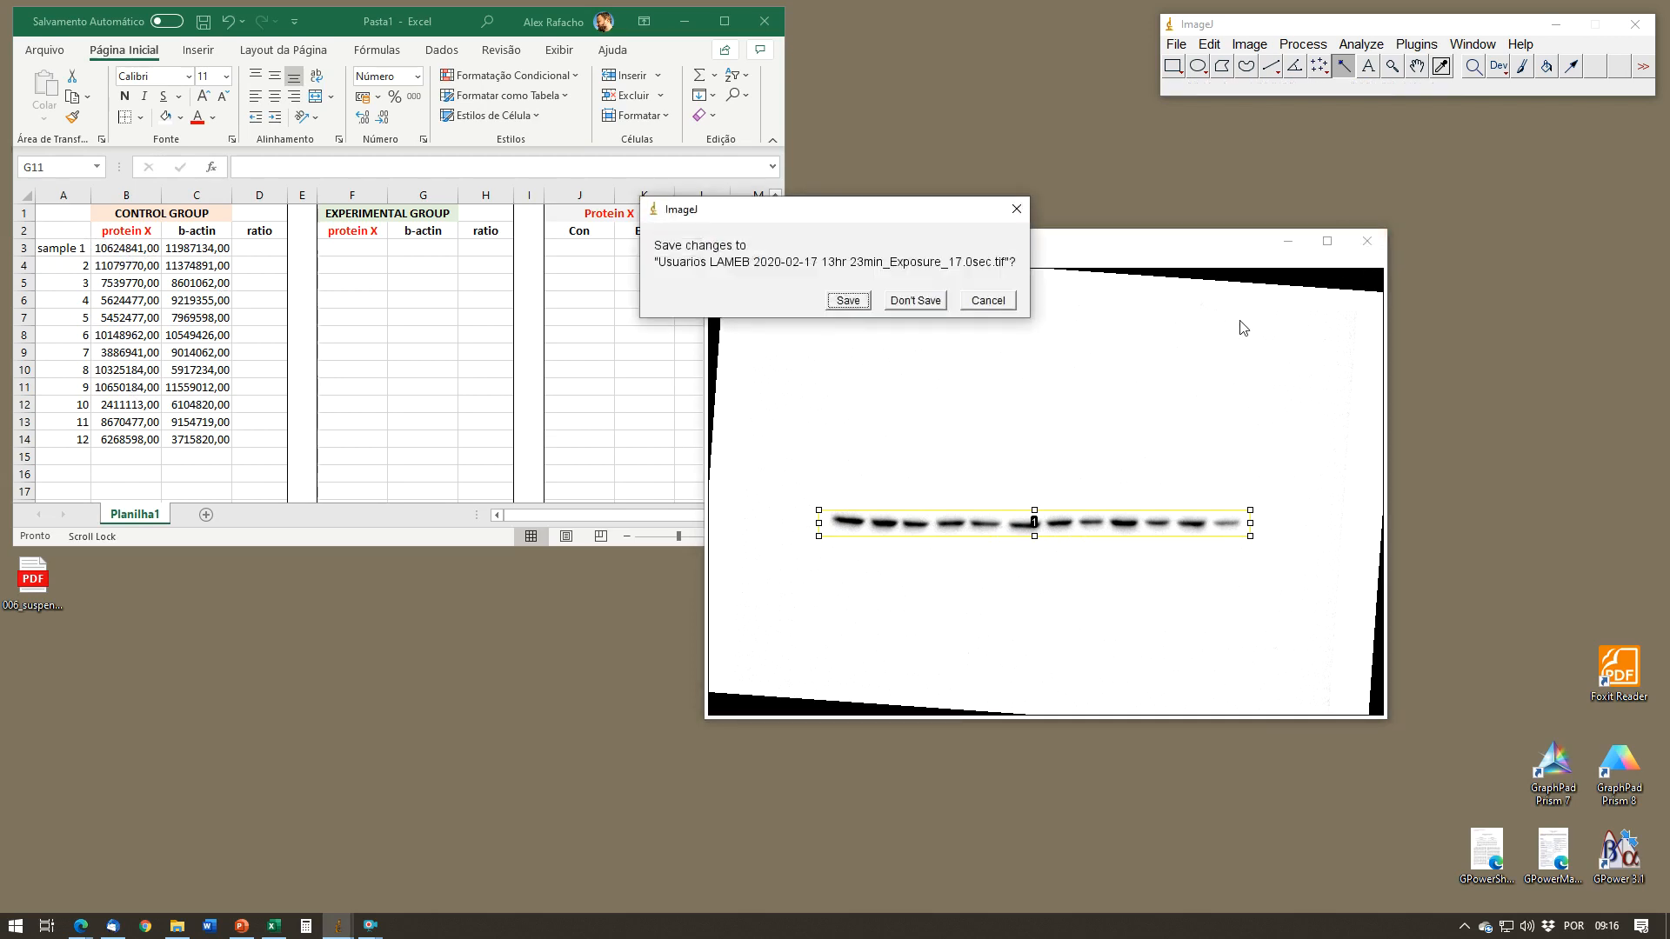
{"action": "left_click", "coordinate": [911, 301]}
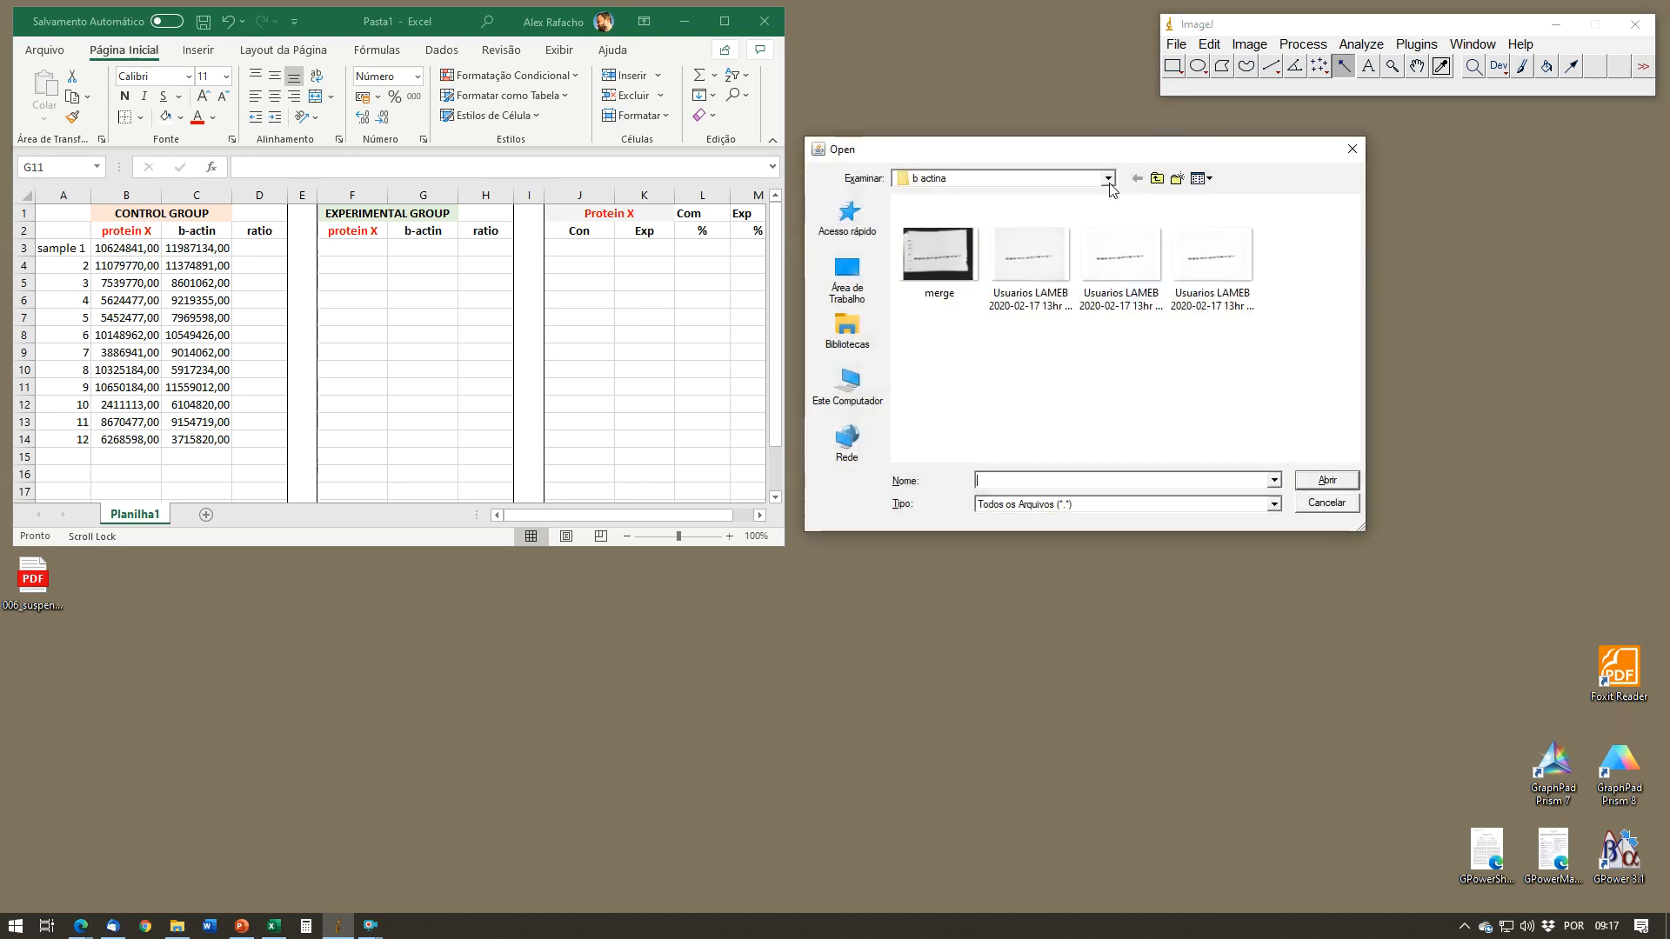
{"action": "left_click", "coordinate": [1108, 179]}
{"action": "left_click", "coordinate": [1007, 405]}
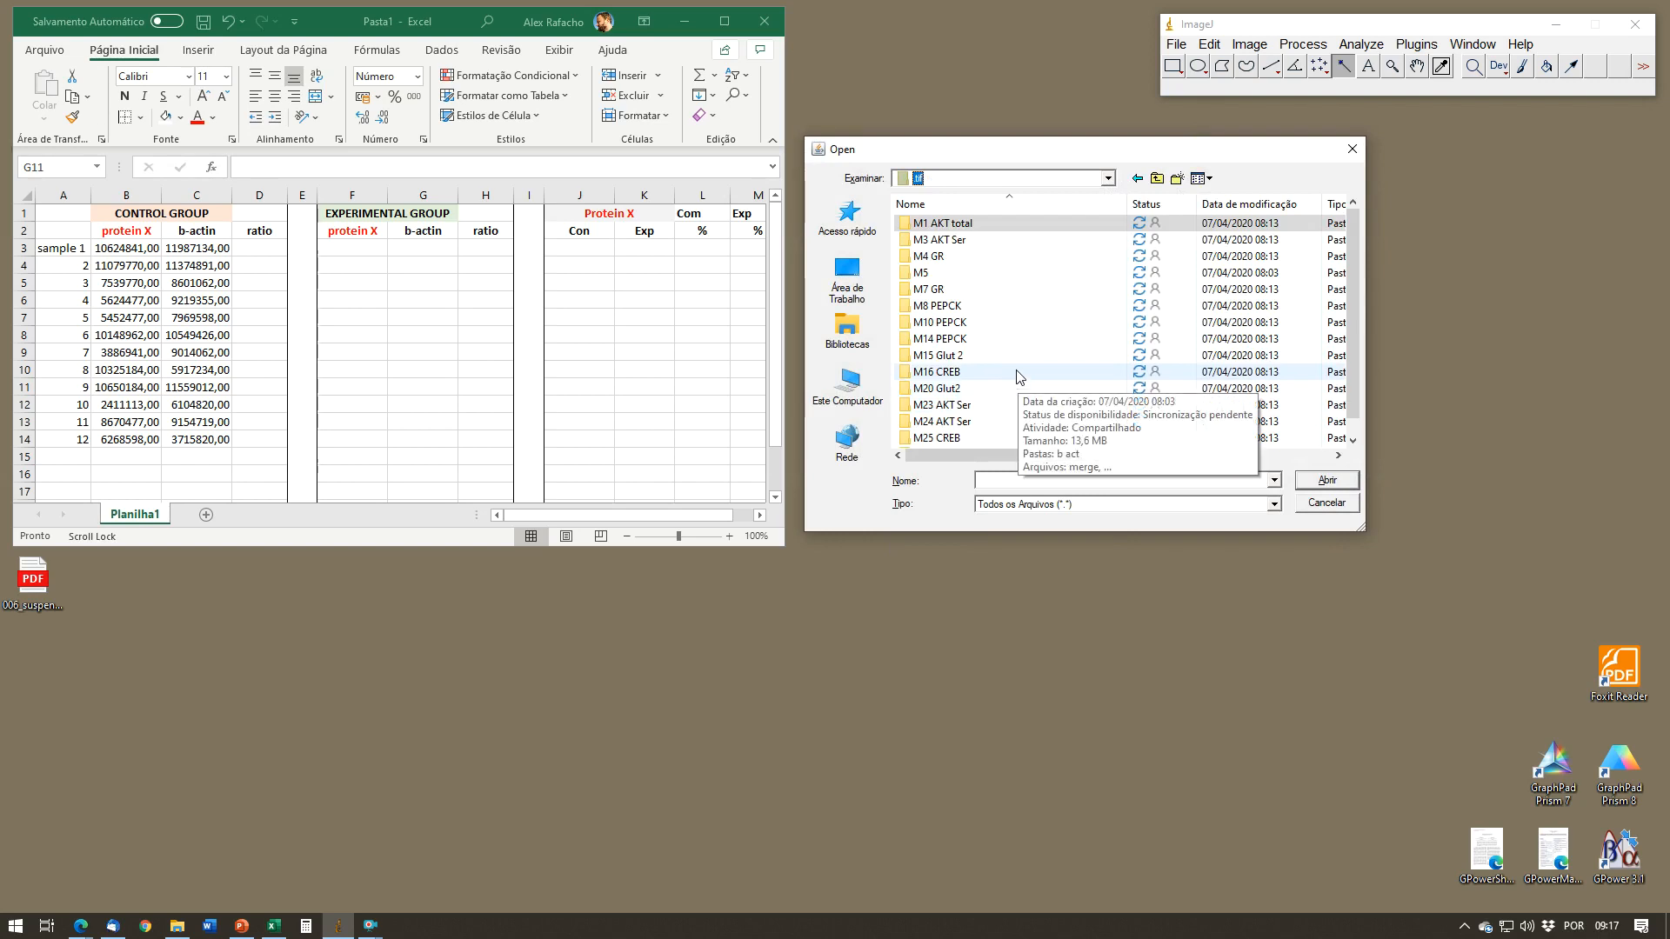
{"action": "double_click", "coordinate": [1011, 388]}
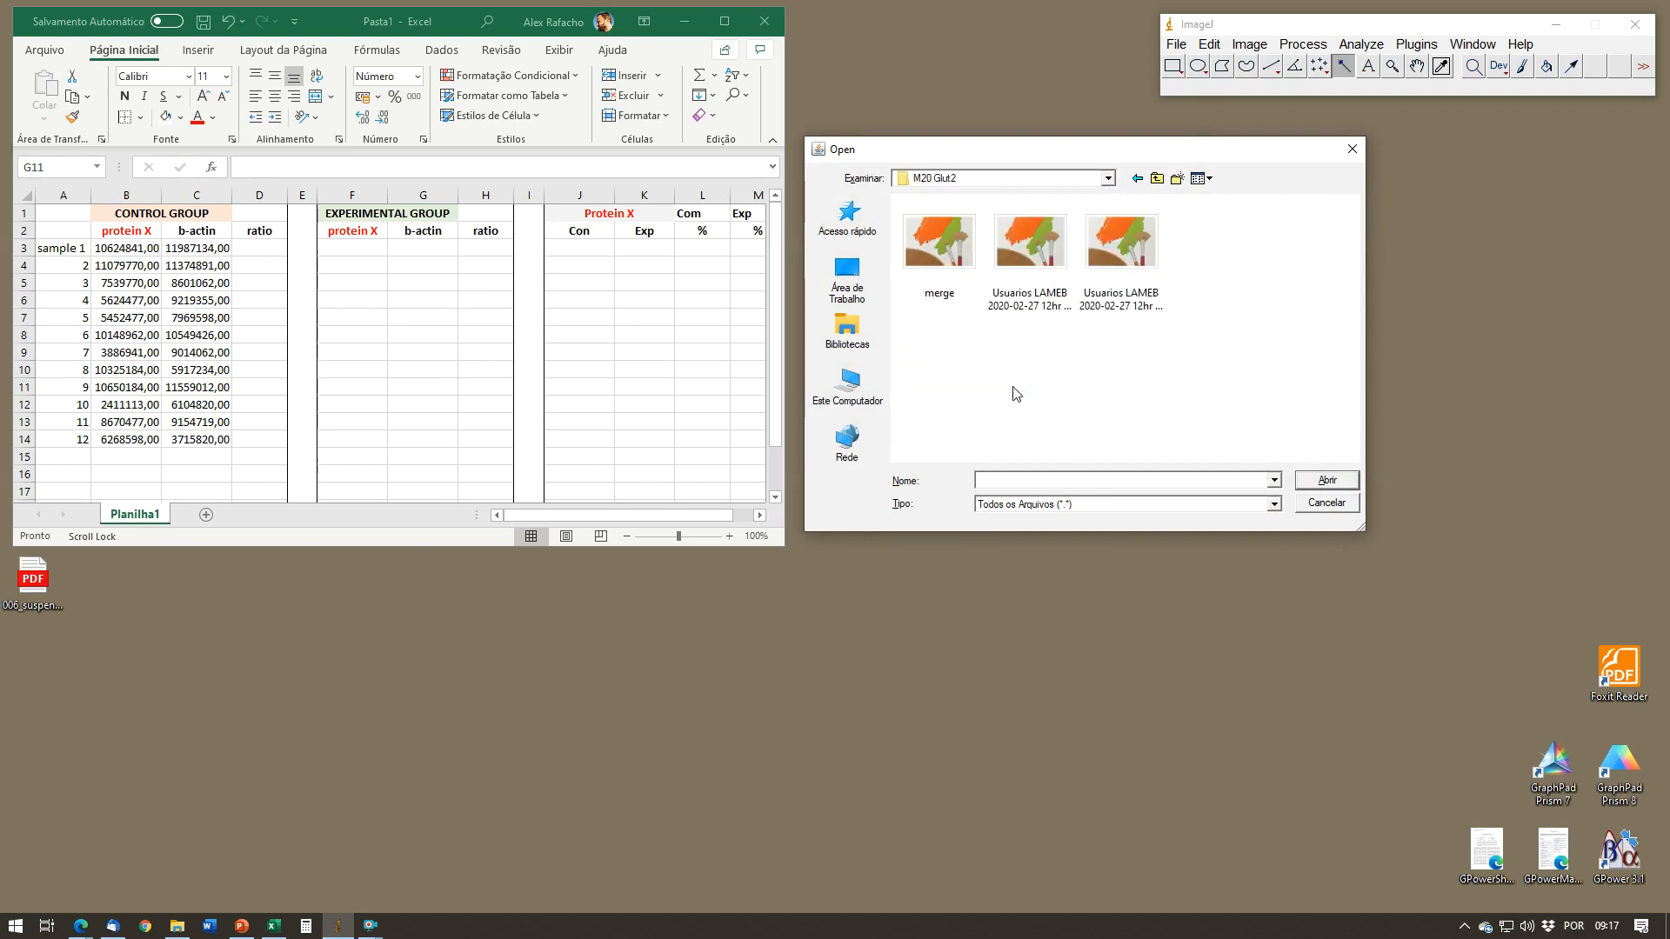
{"action": "double_click", "coordinate": [1020, 263]}
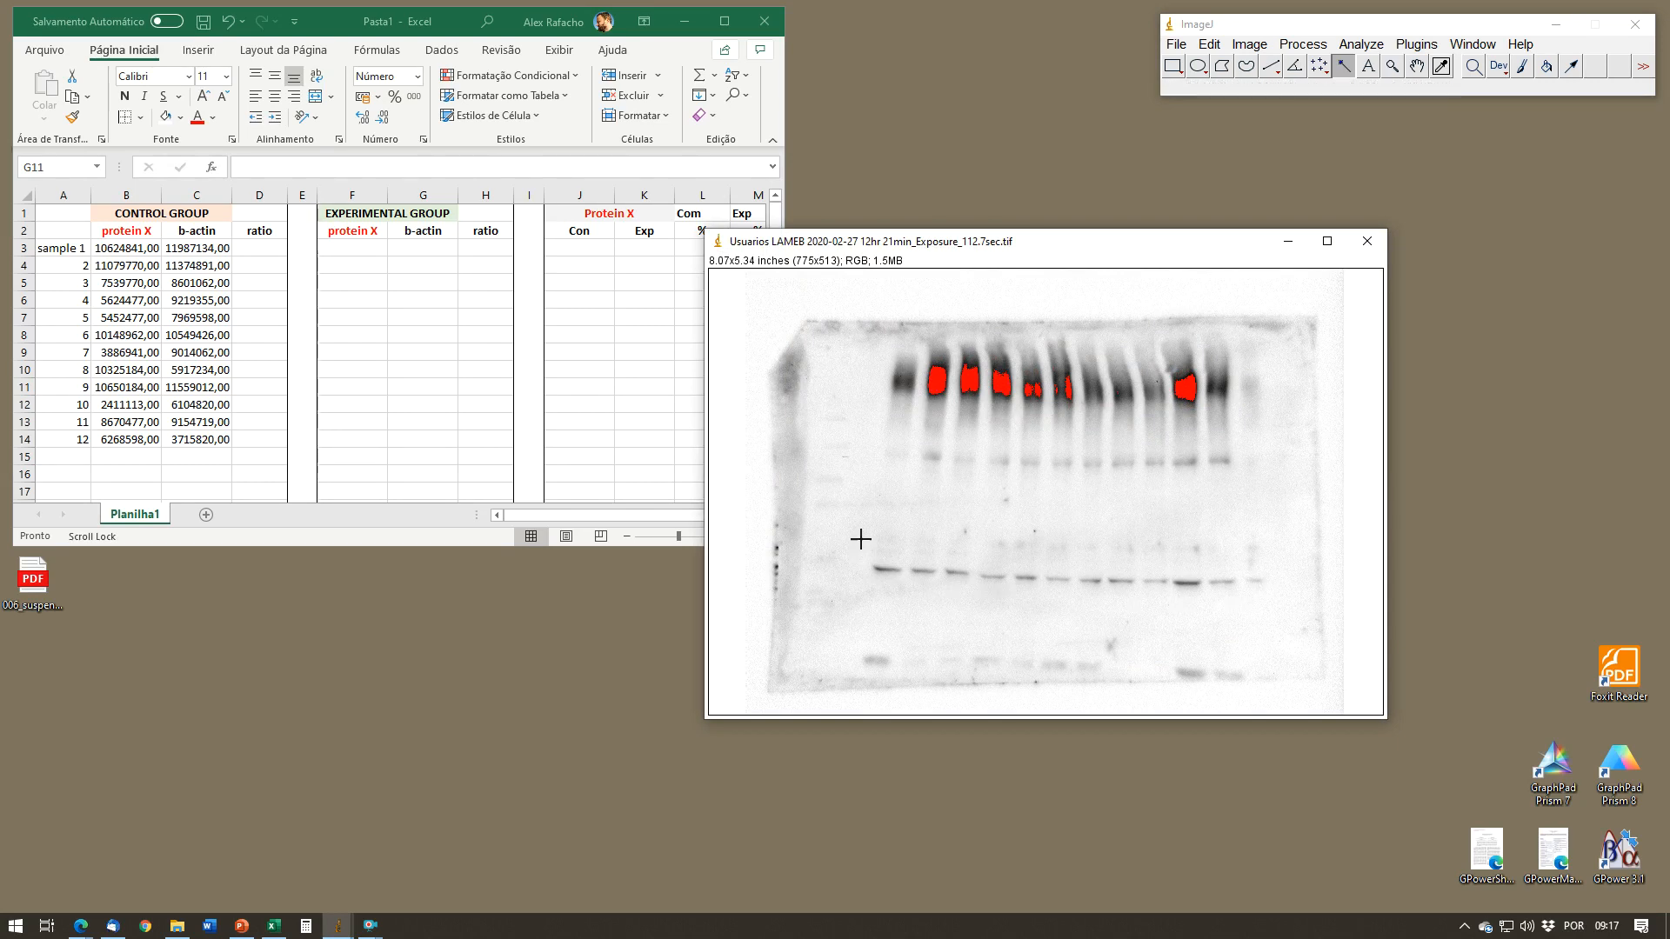
{"action": "left_click_drag", "start_coordinate": [1105, 252], "coordinate": [796, 238]}
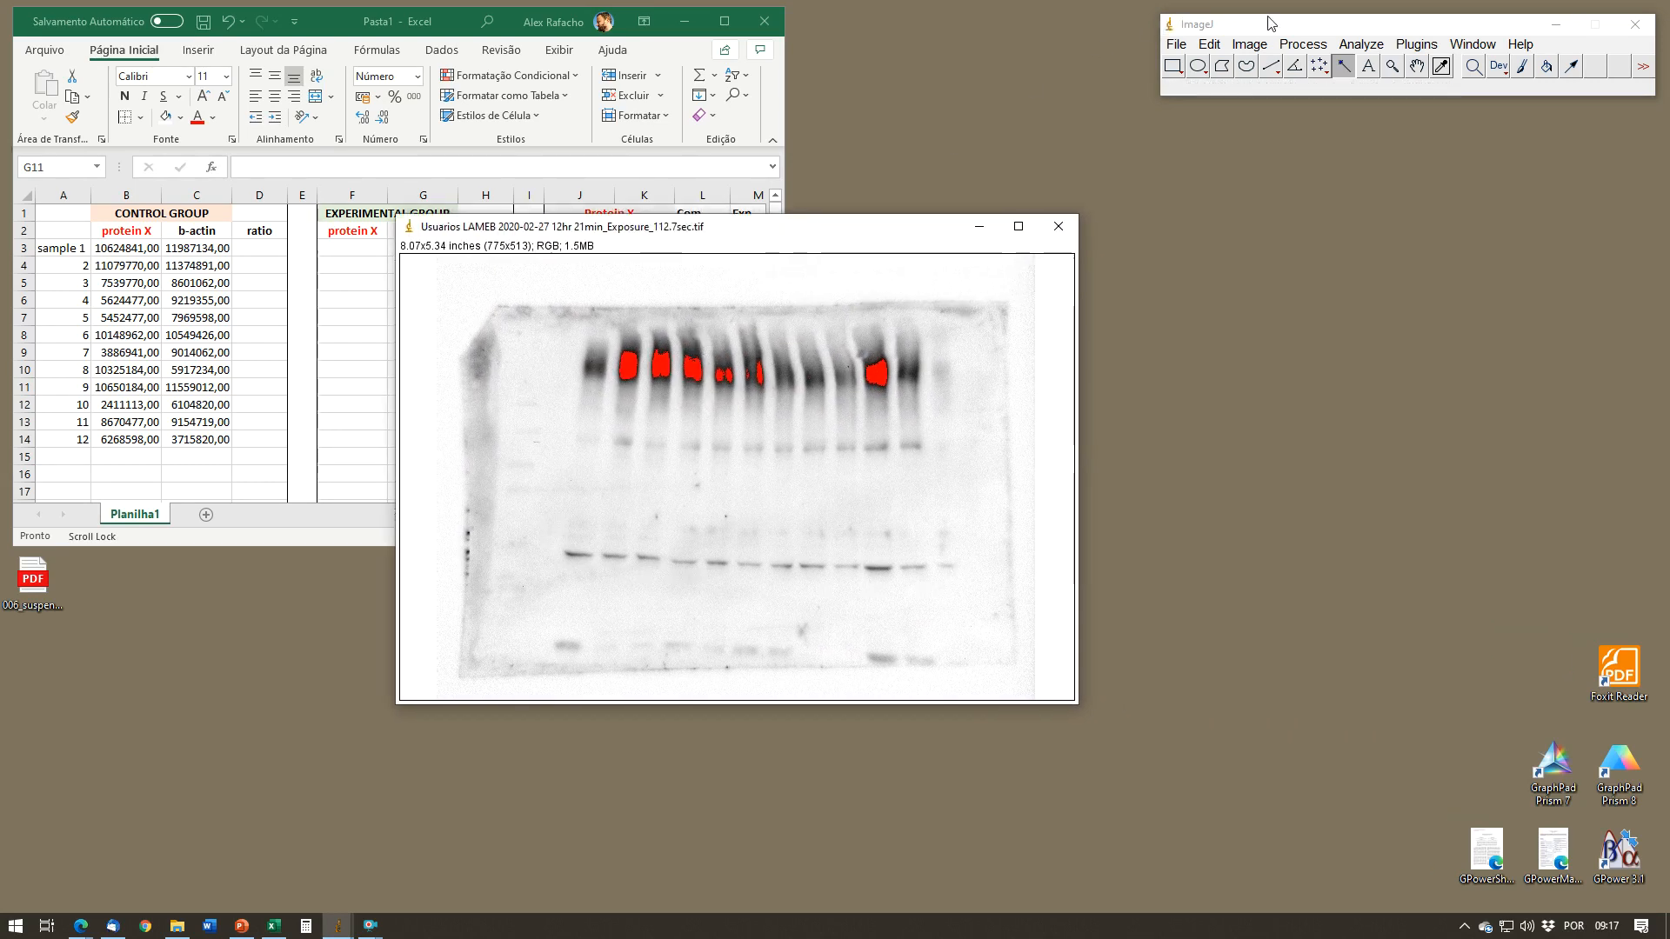
Step: Convert the newly opened blot image from RGB to 8-bit
{"action": "left_click", "coordinate": [1250, 44]}
{"action": "mouse_move", "coordinate": [1266, 64]}
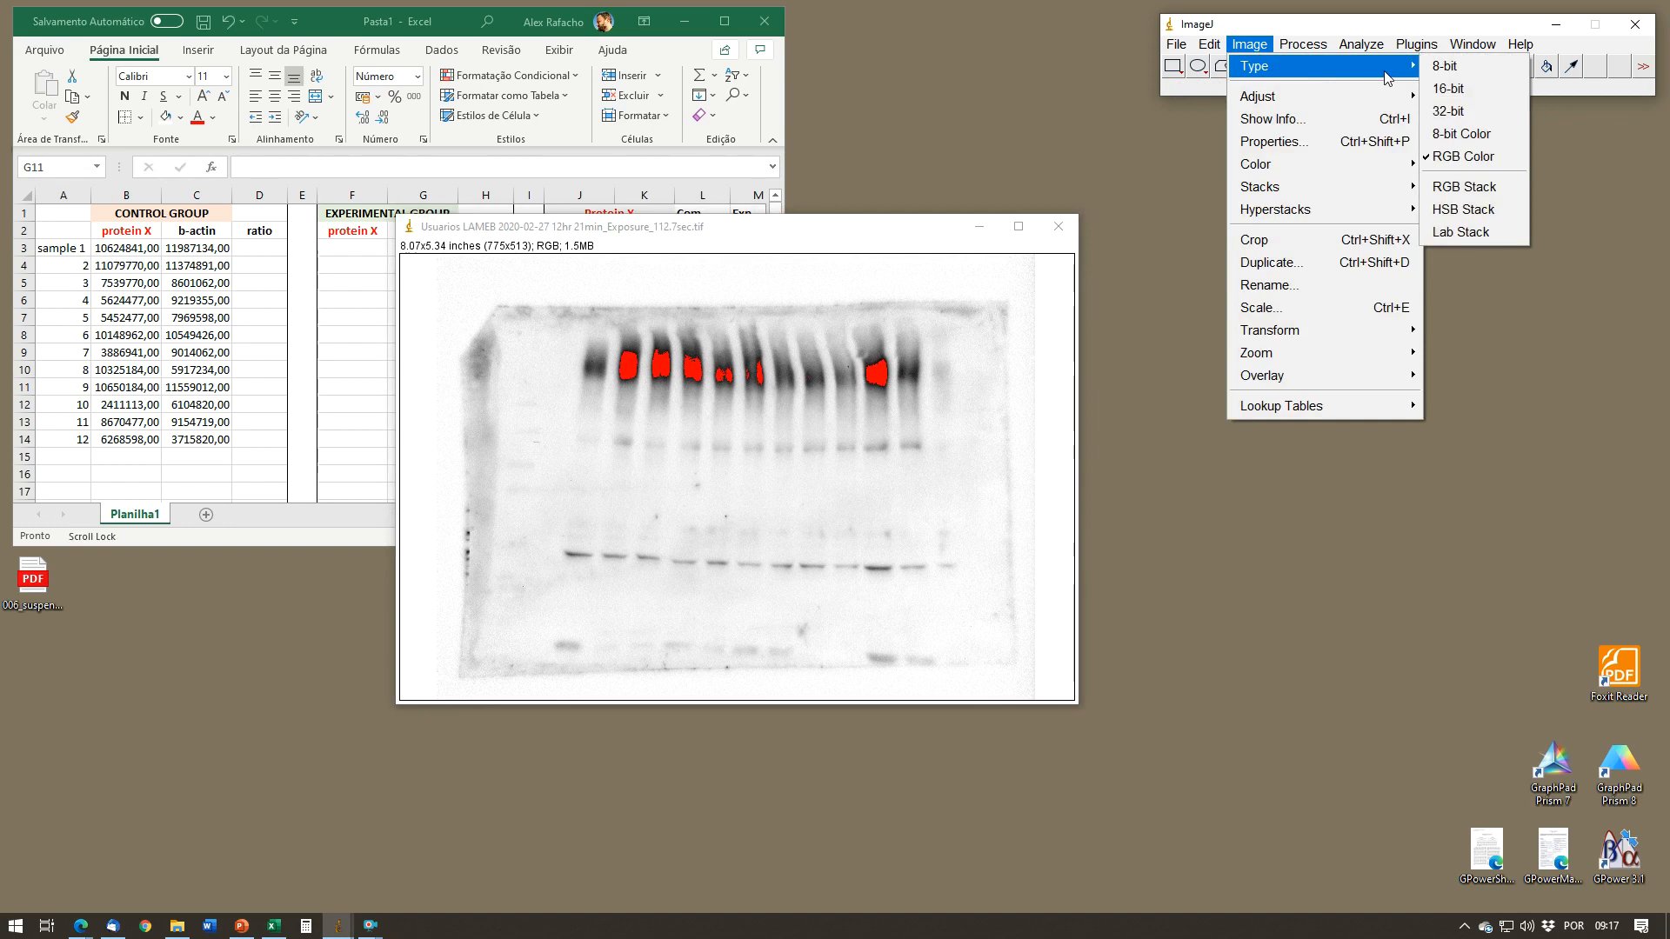
{"action": "left_click", "coordinate": [1449, 64]}
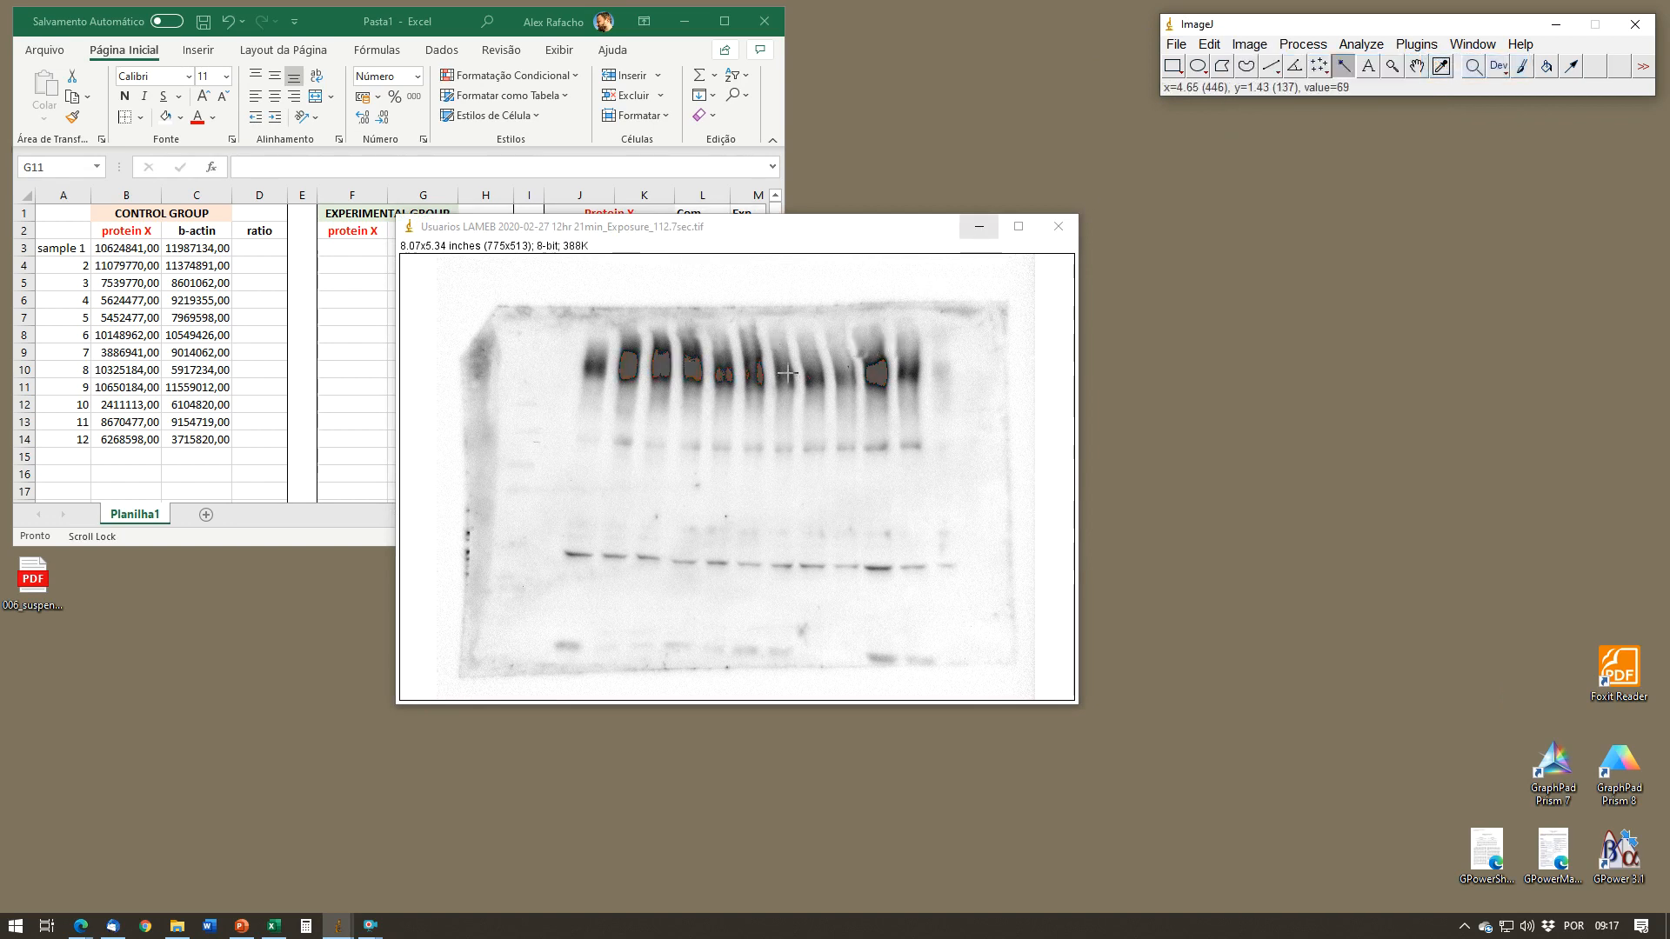
Step: Find the Rotate transform in the Command Finder and rotate the blot image by -2 degrees
{"action": "right_click", "coordinate": [1042, 338]}
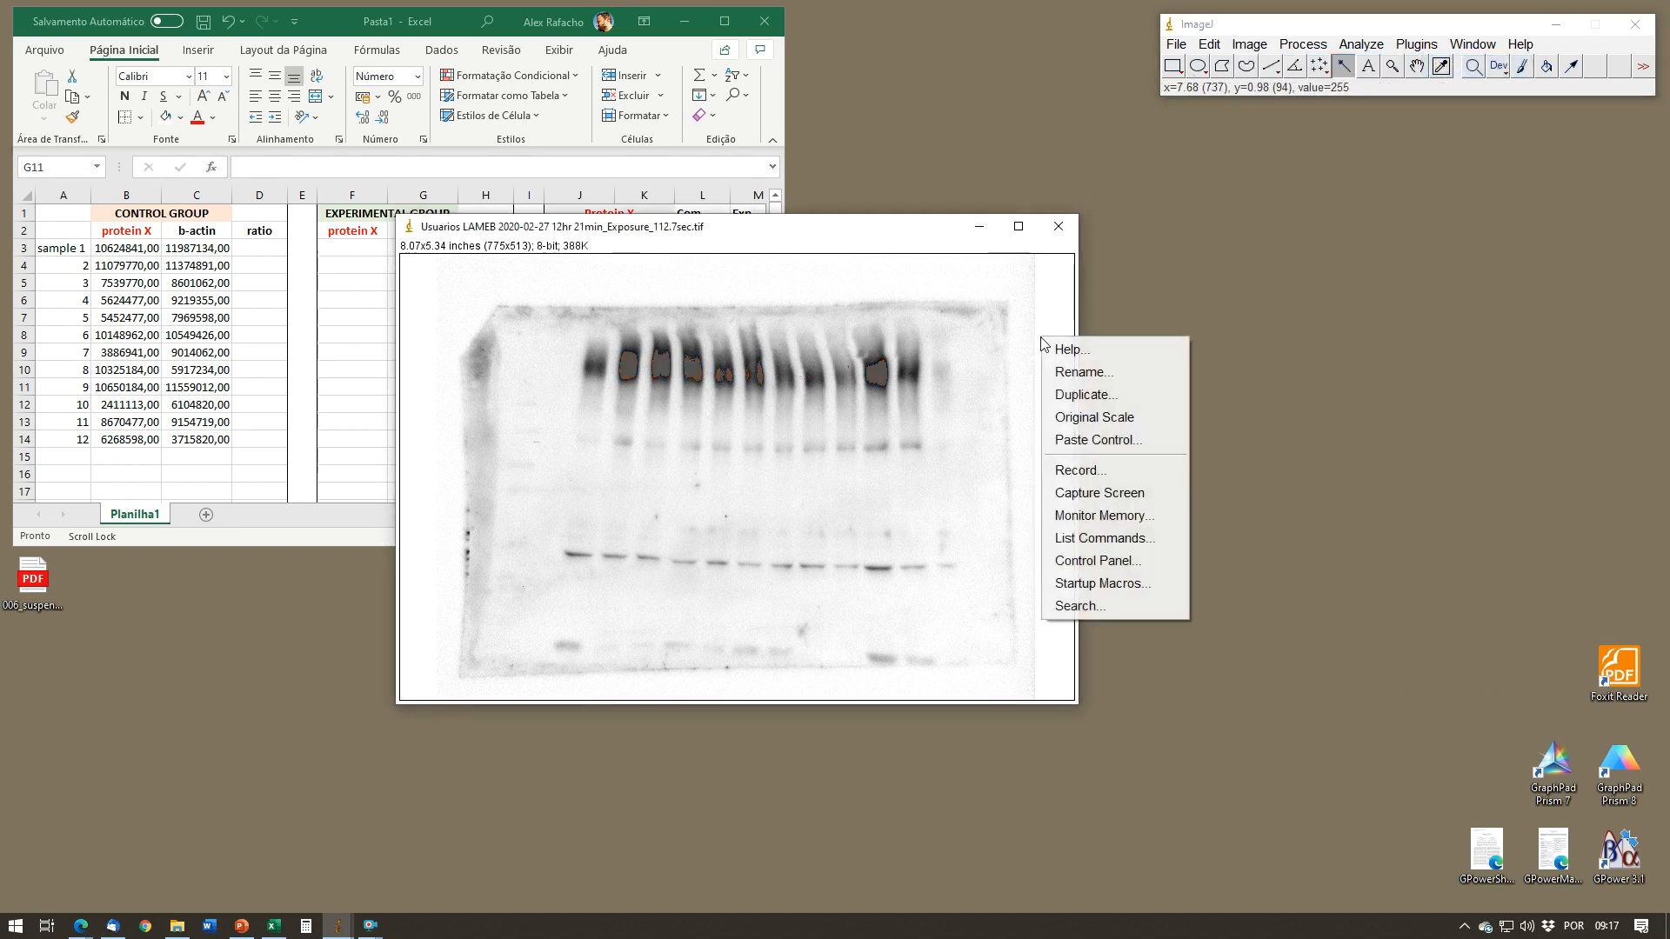
{"action": "left_click", "coordinate": [1076, 537]}
{"action": "type", "text": "rotat"}
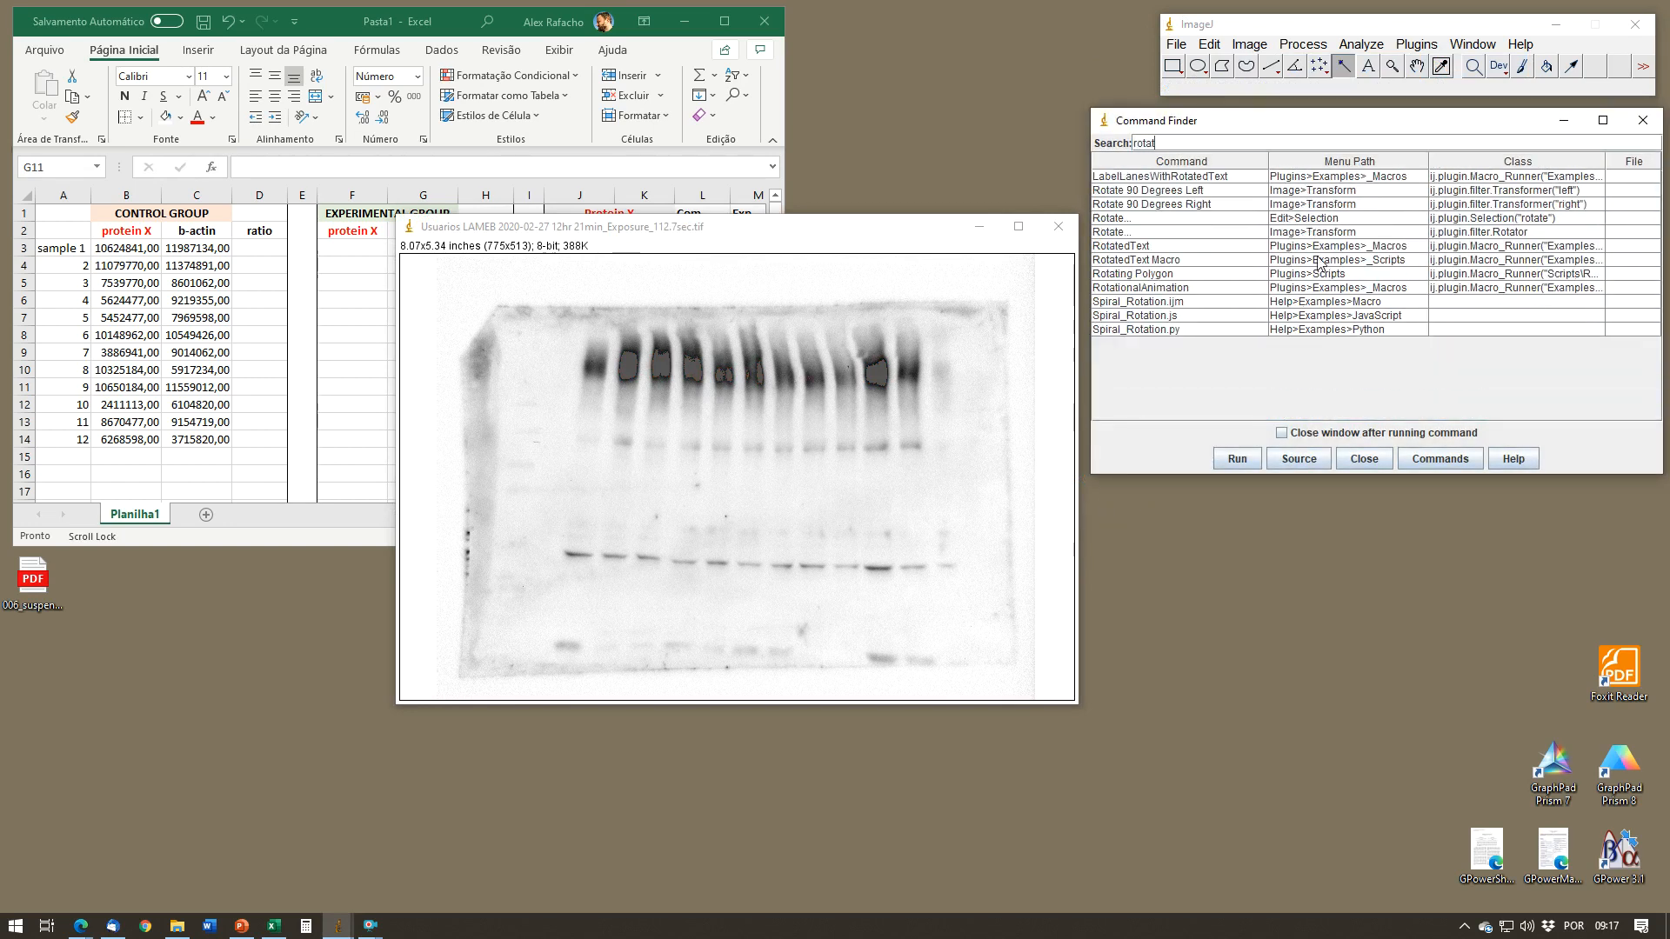
{"action": "left_click", "coordinate": [1234, 230]}
{"action": "left_click", "coordinate": [1255, 452]}
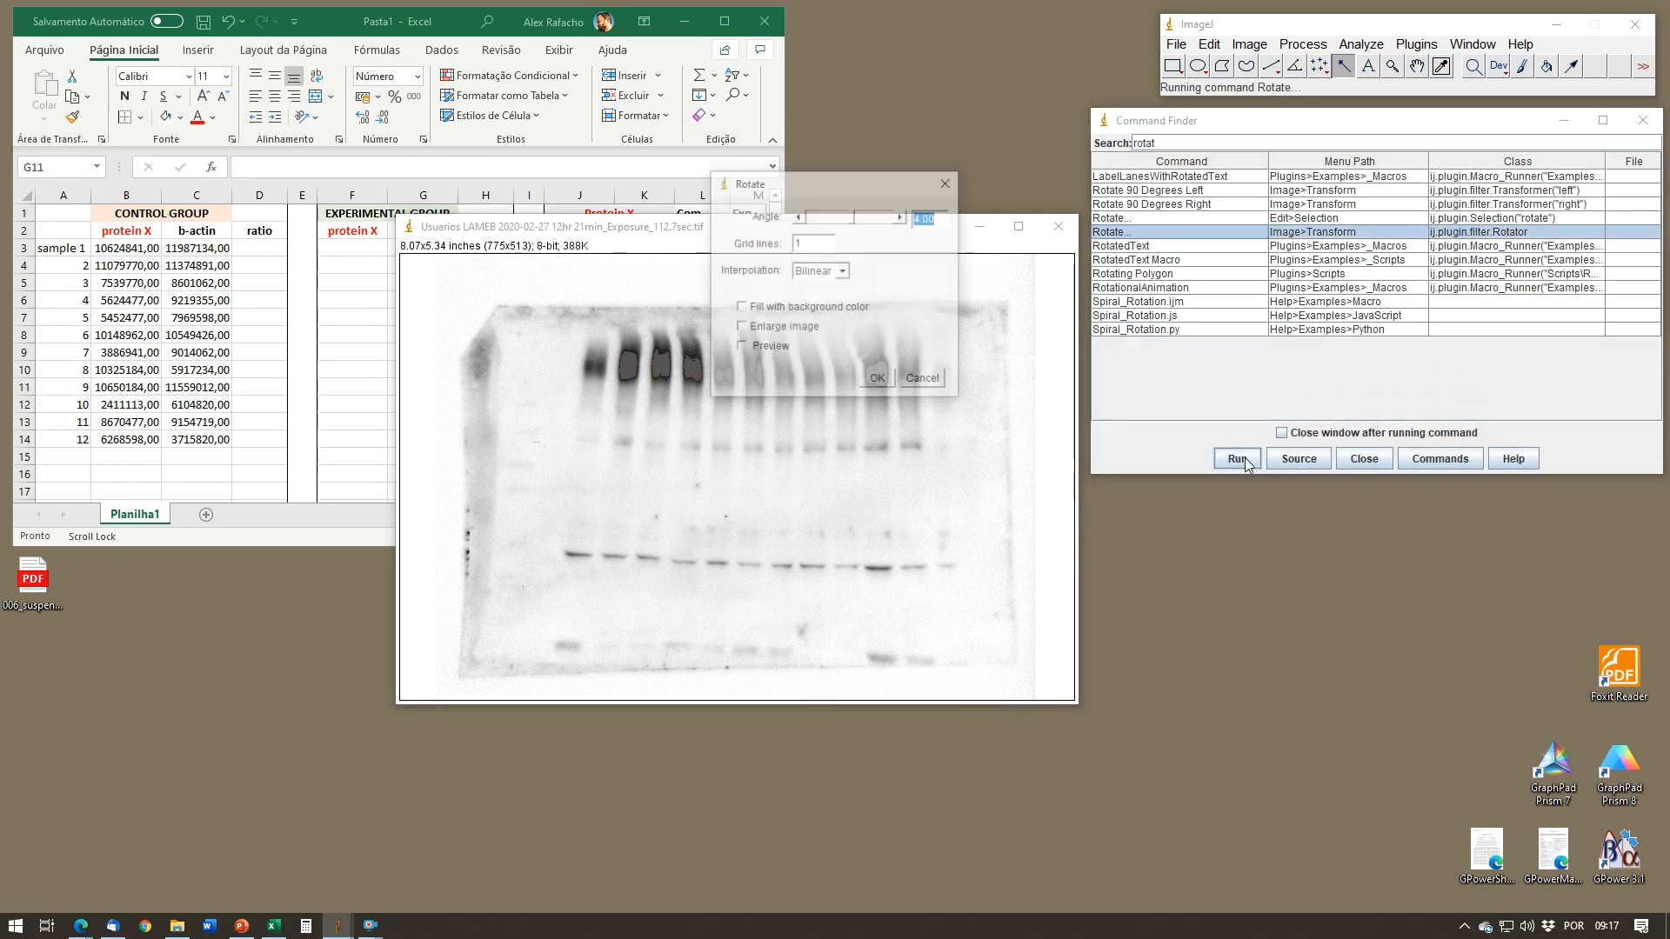
{"action": "left_click_drag", "start_coordinate": [905, 193], "coordinate": [1176, 261]}
{"action": "left_click", "coordinate": [1207, 283]}
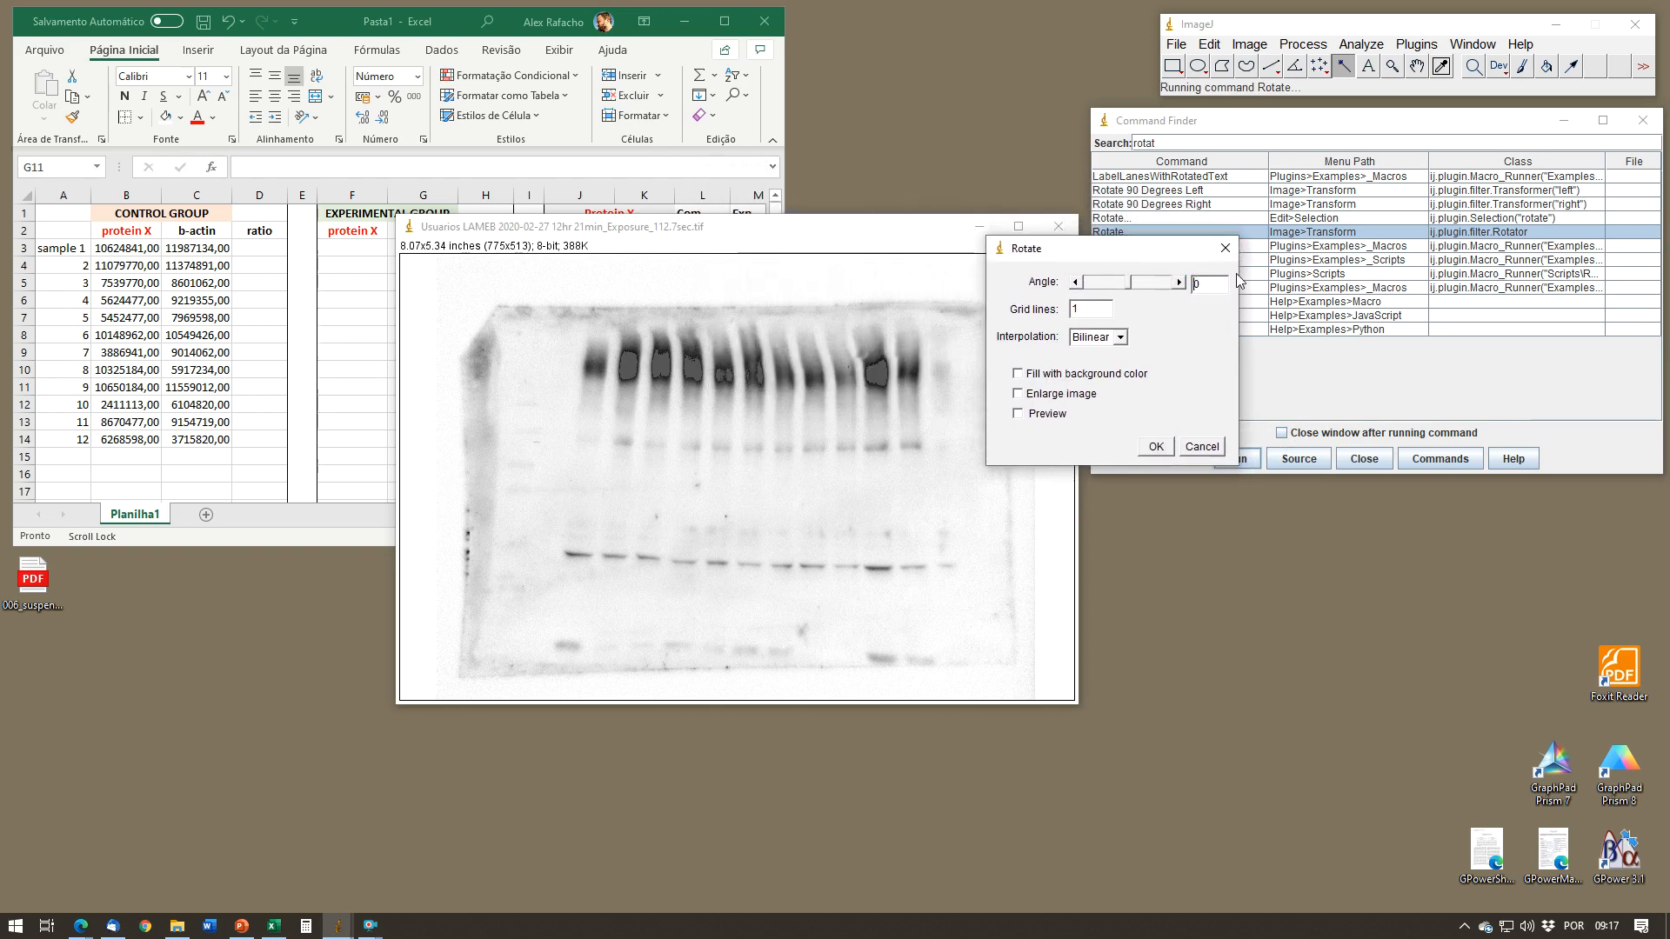
{"action": "type", "text": "-2"}
{"action": "left_click", "coordinate": [1164, 446]}
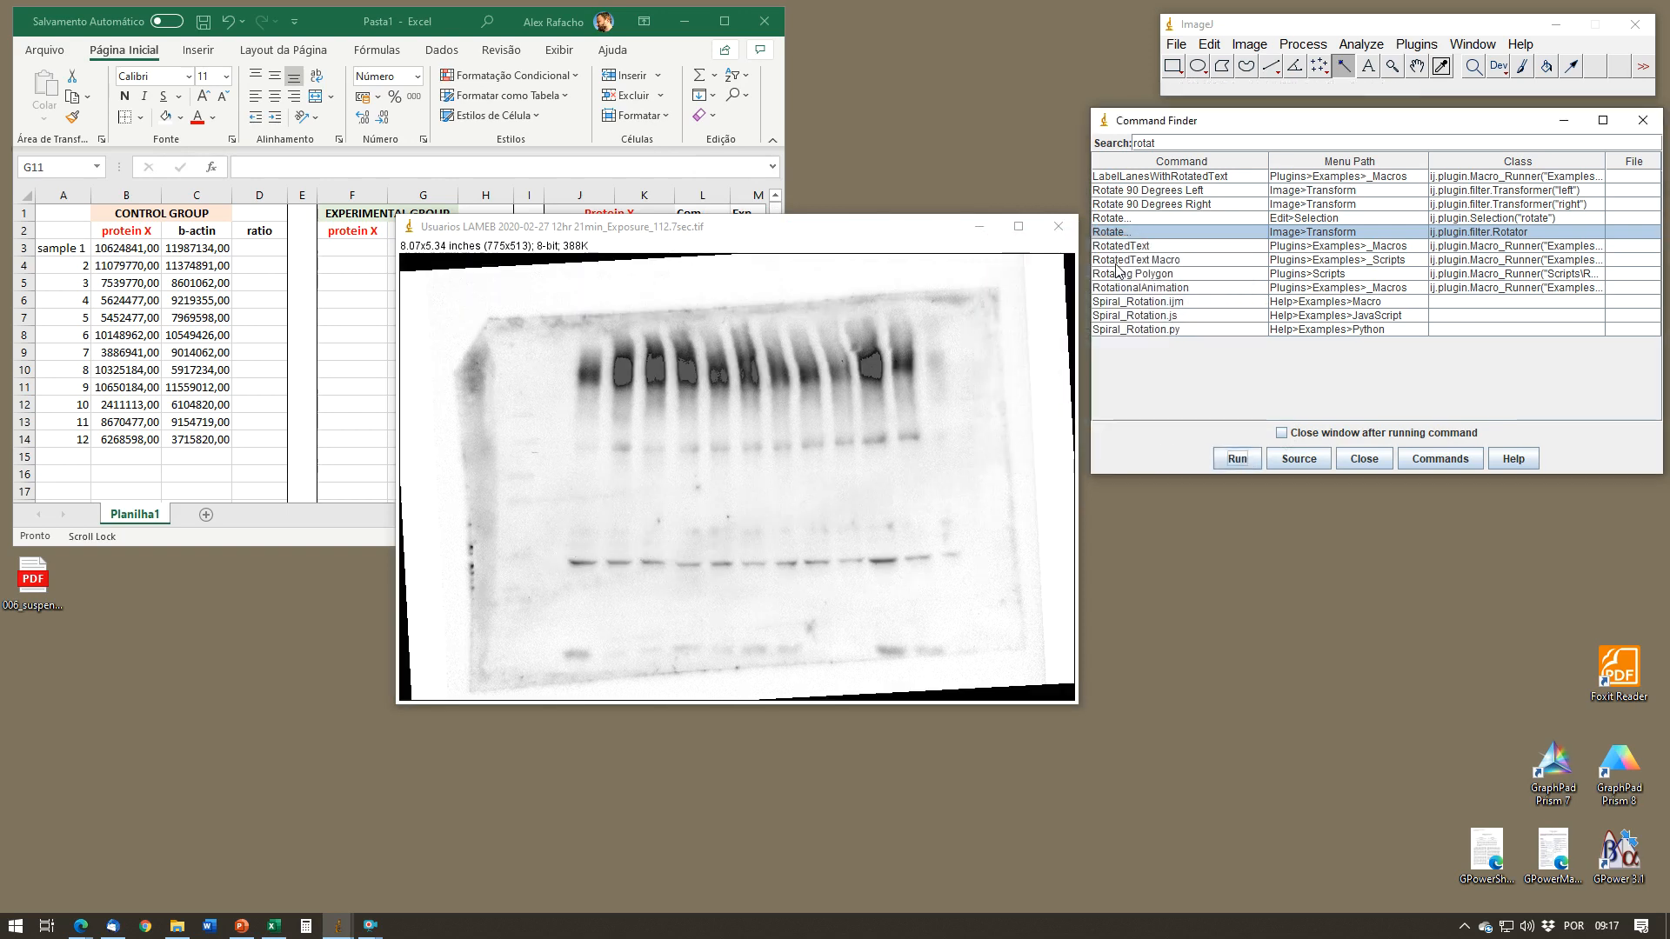
Step: Rotate the image back by 1 degree, level the bands with another small clockwise rotation, and close the Command Finder
{"action": "left_click", "coordinate": [1237, 458]}
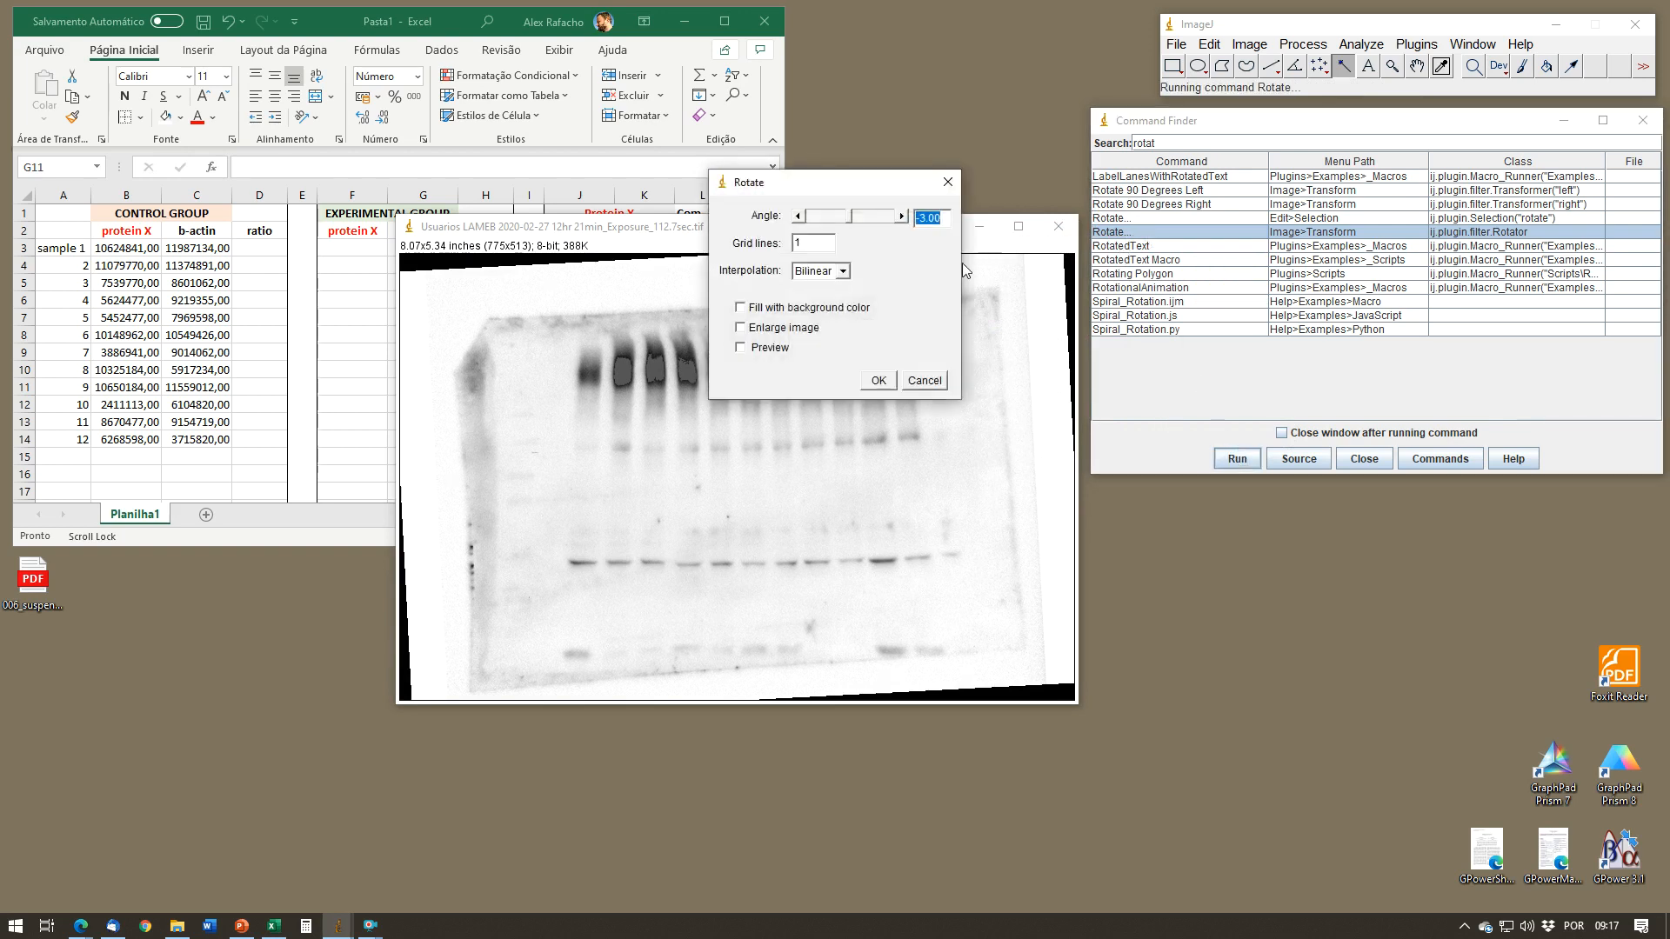
{"action": "left_click", "coordinate": [878, 380]}
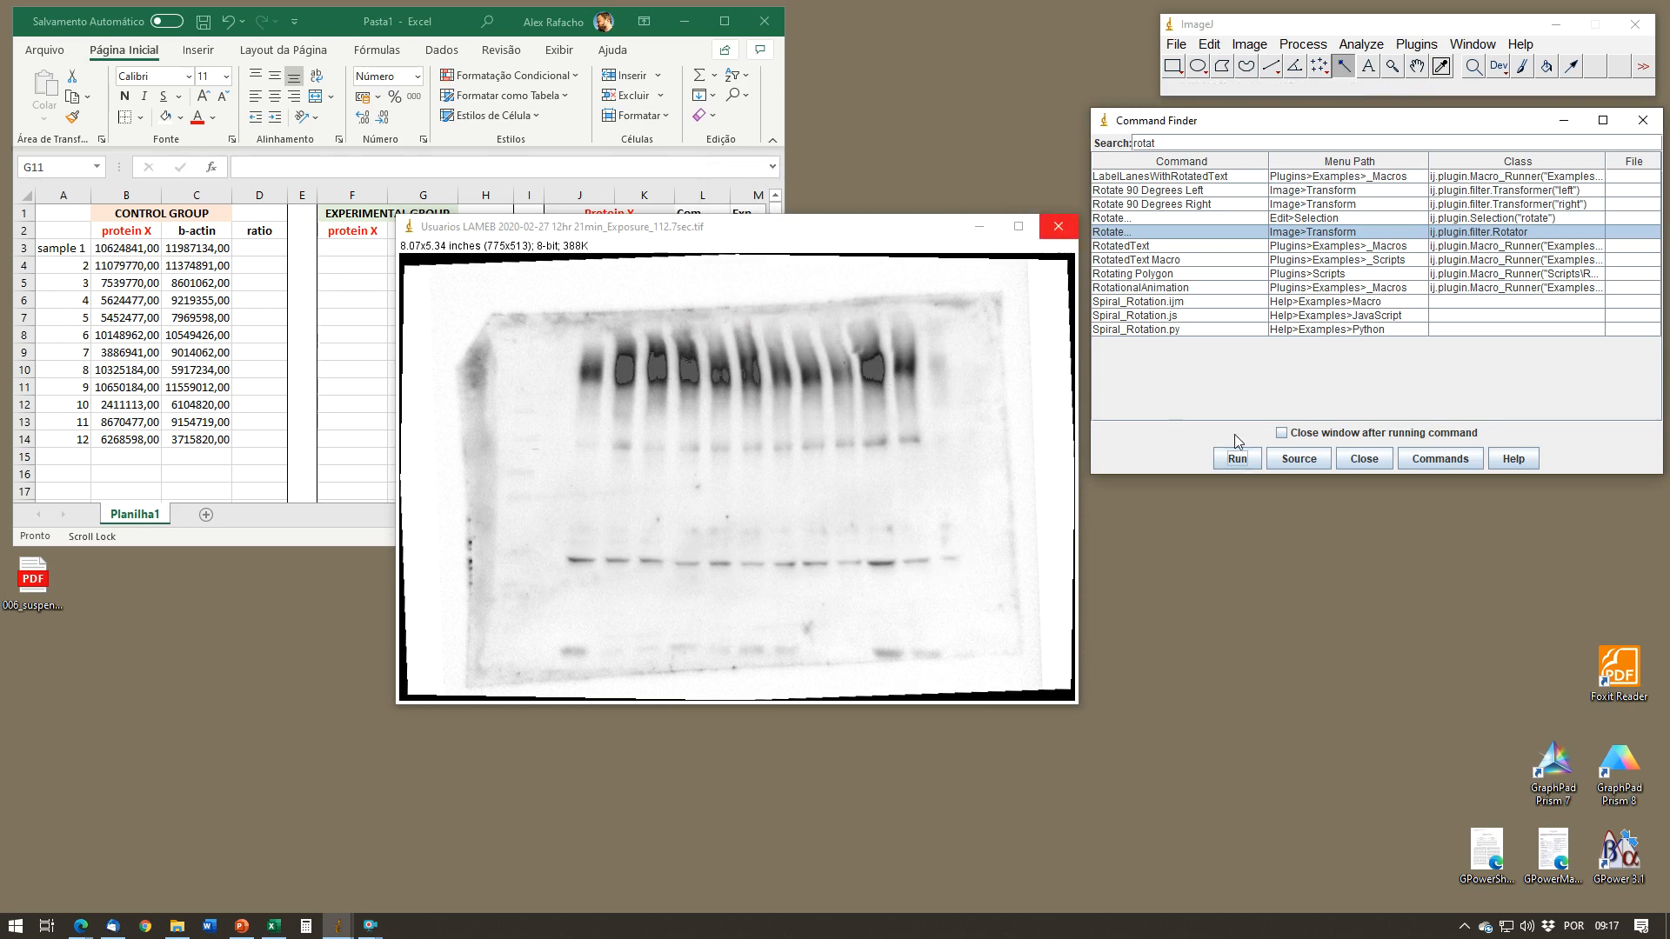
{"action": "left_click", "coordinate": [1157, 232]}
{"action": "left_click", "coordinate": [1239, 459]}
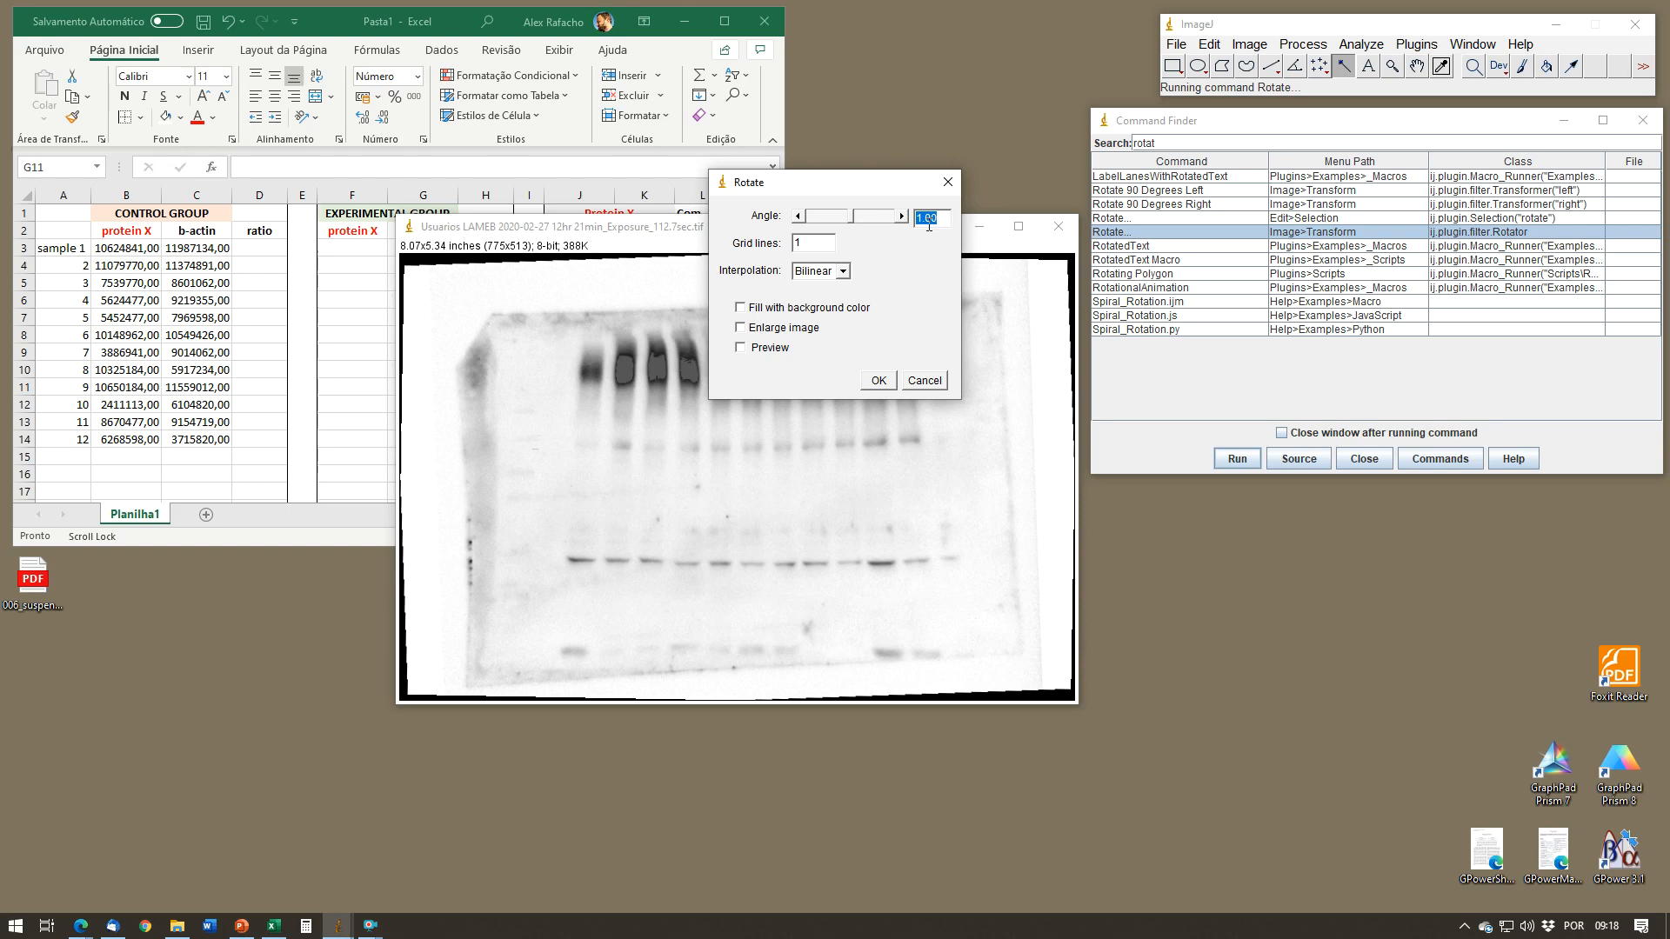
{"action": "key", "text": "Return"}
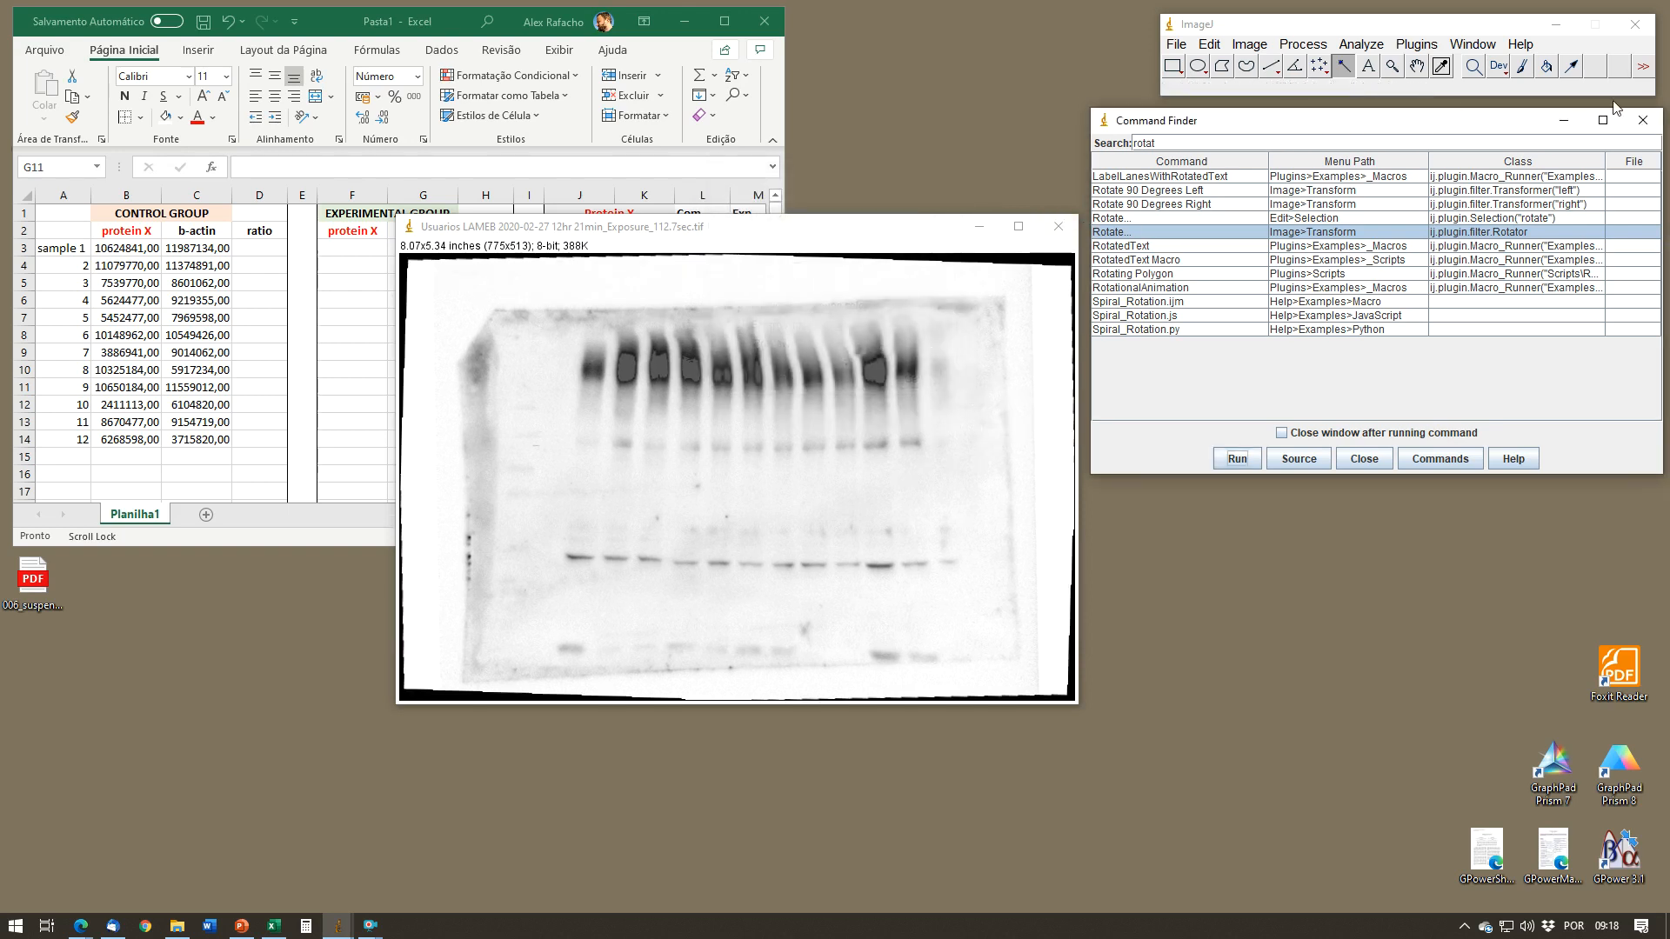
{"action": "left_click", "coordinate": [1644, 120]}
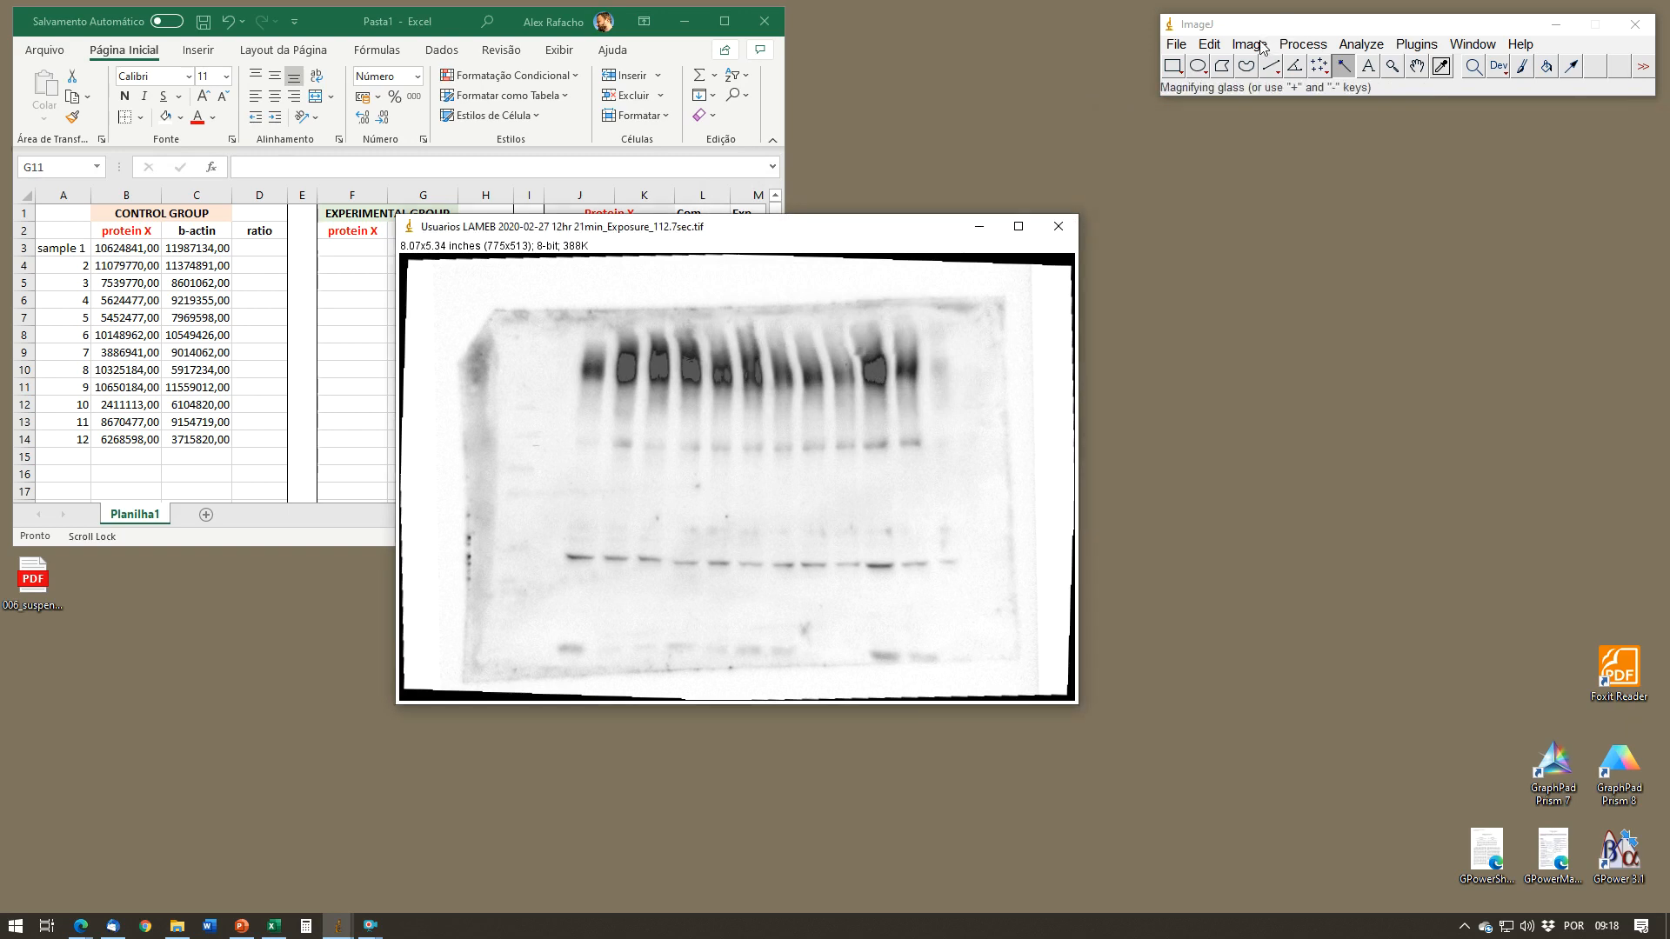
Step: Raise the blot's contrast slightly with Brightness/Contrast, narrowing the display range to 31–244, and apply the change
{"action": "left_click", "coordinate": [1262, 47]}
{"action": "mouse_move", "coordinate": [1274, 96]}
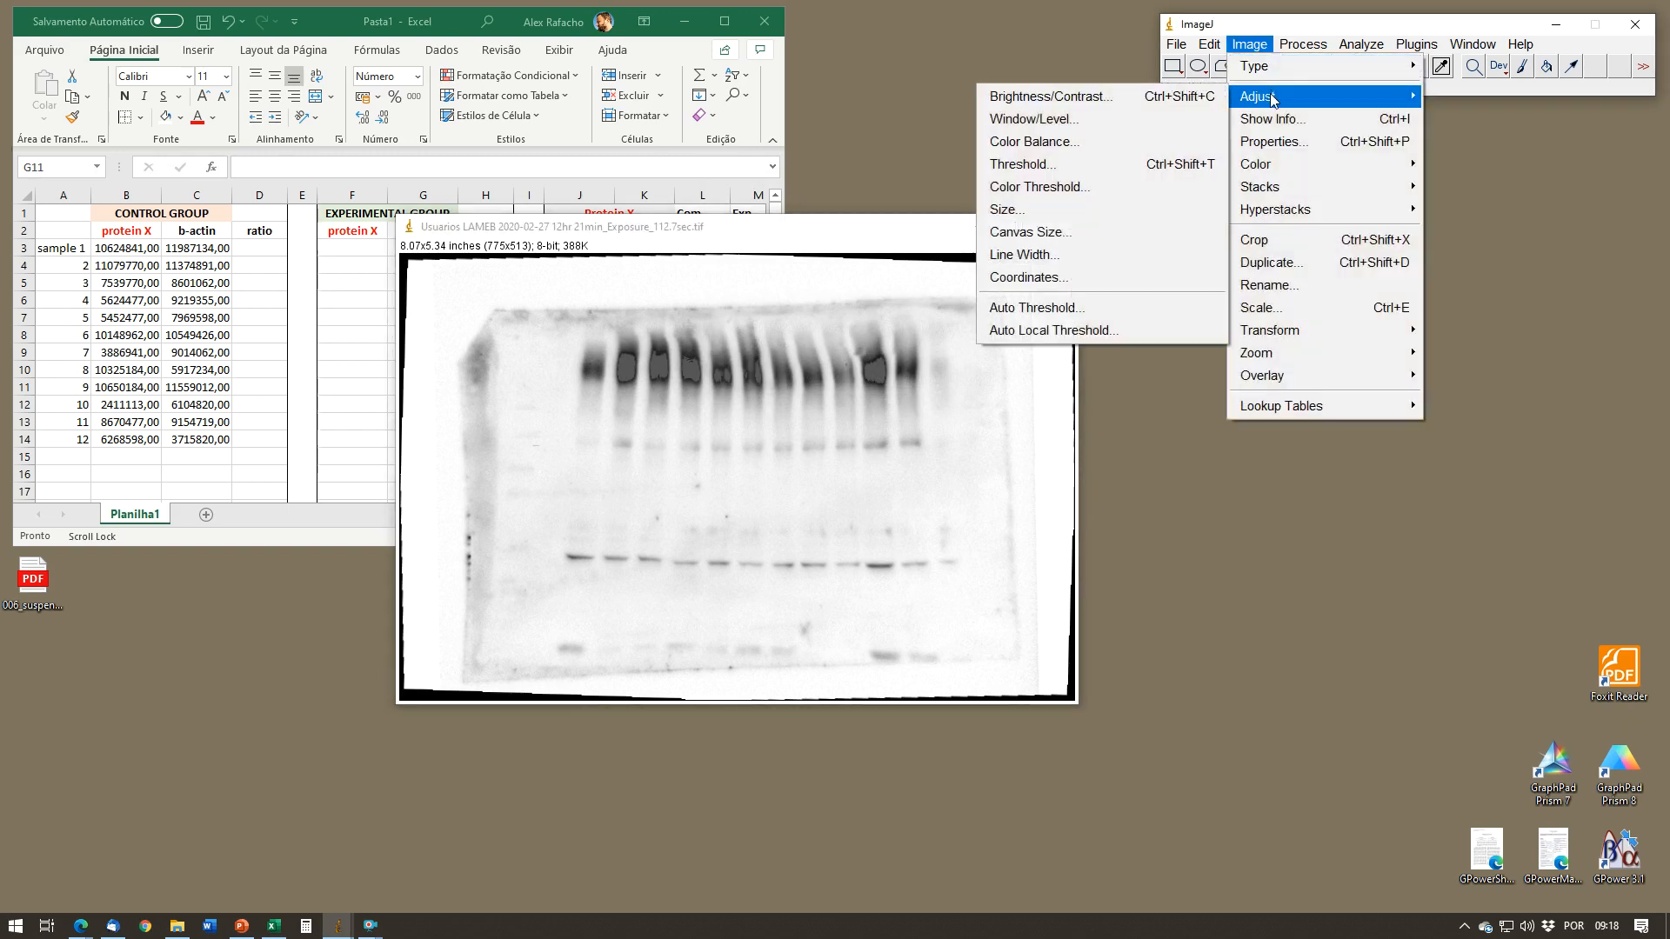
{"action": "left_click", "coordinate": [1142, 102]}
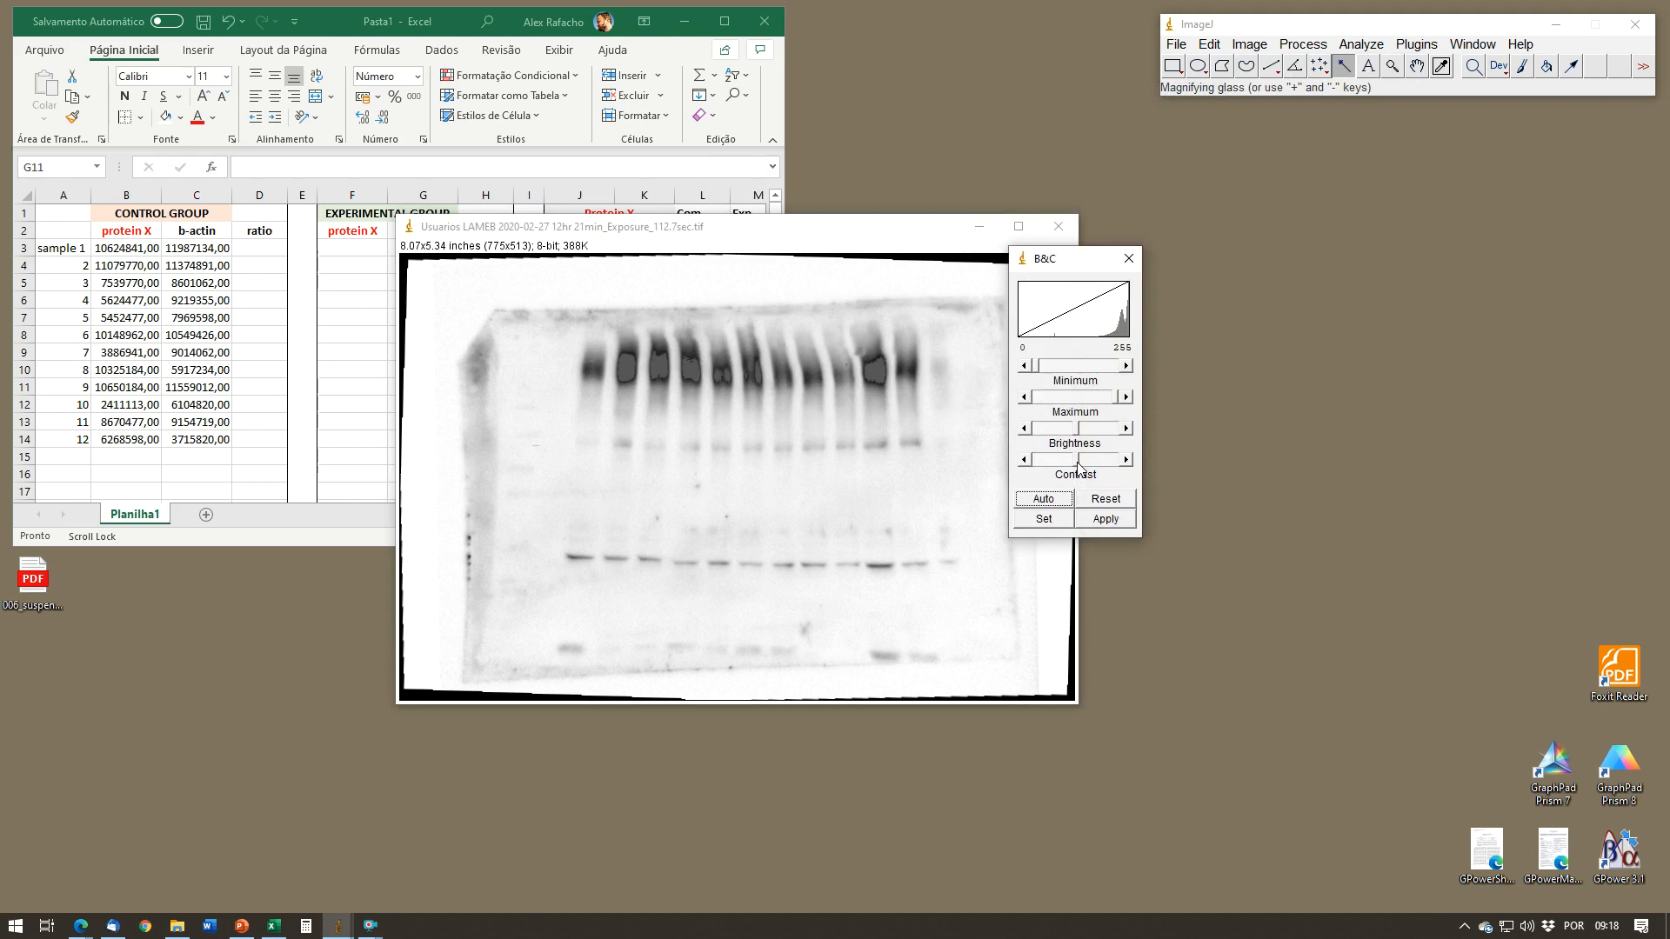
{"action": "left_click_drag", "start_coordinate": [1078, 465], "coordinate": [1074, 433]}
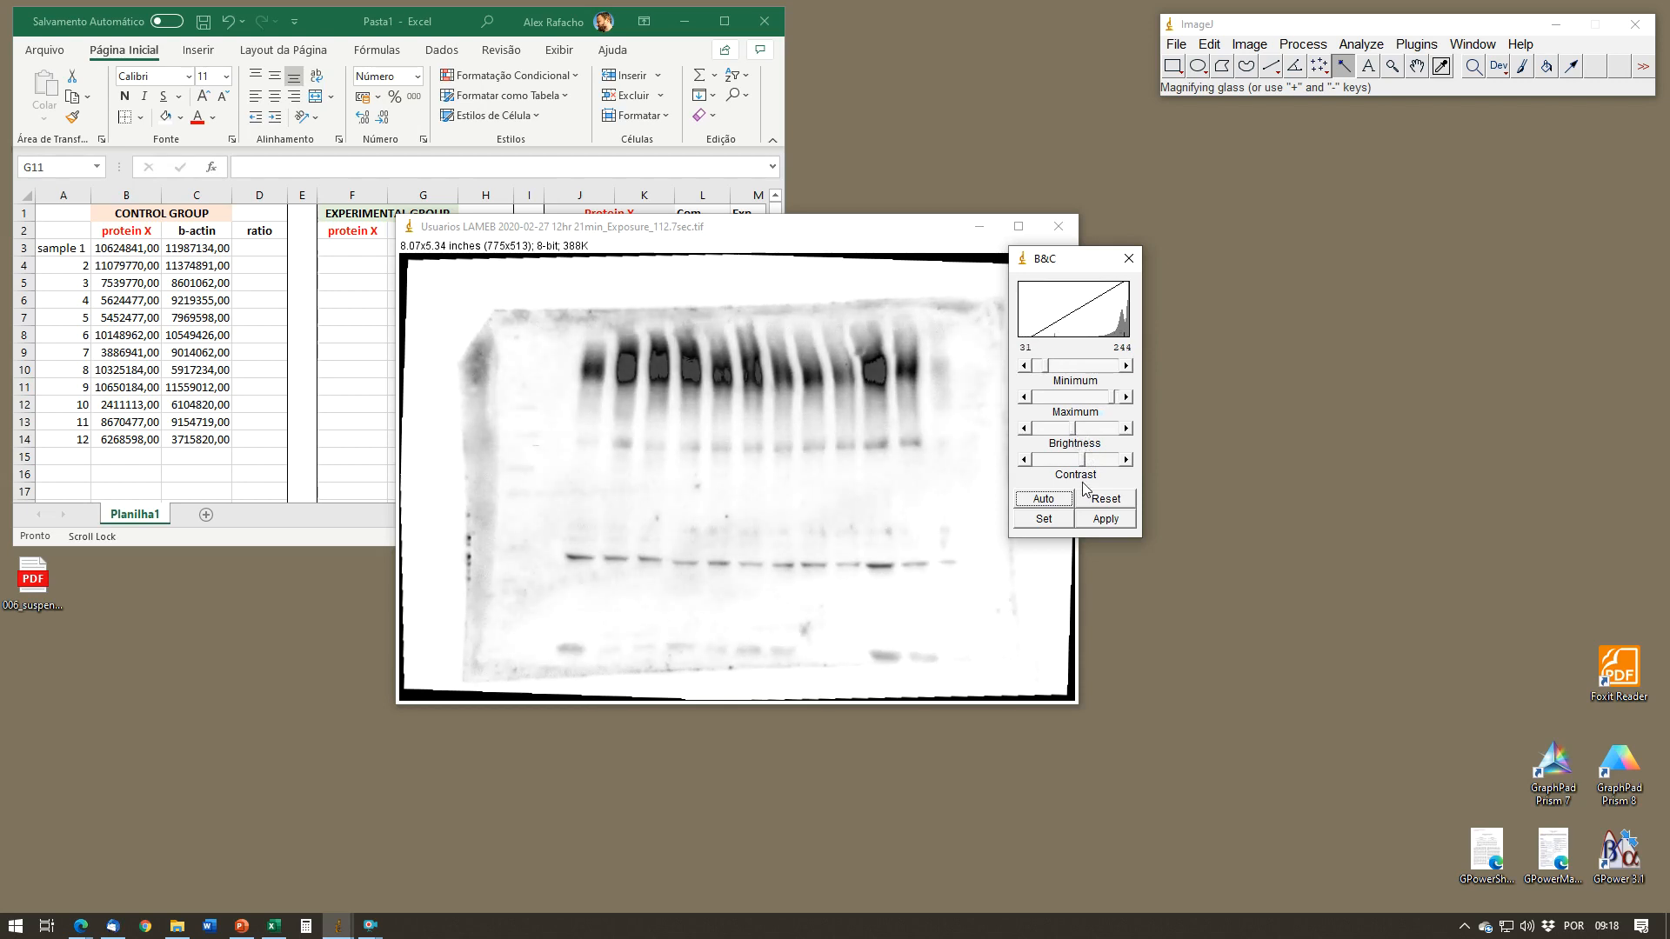
{"action": "left_click", "coordinate": [1098, 520]}
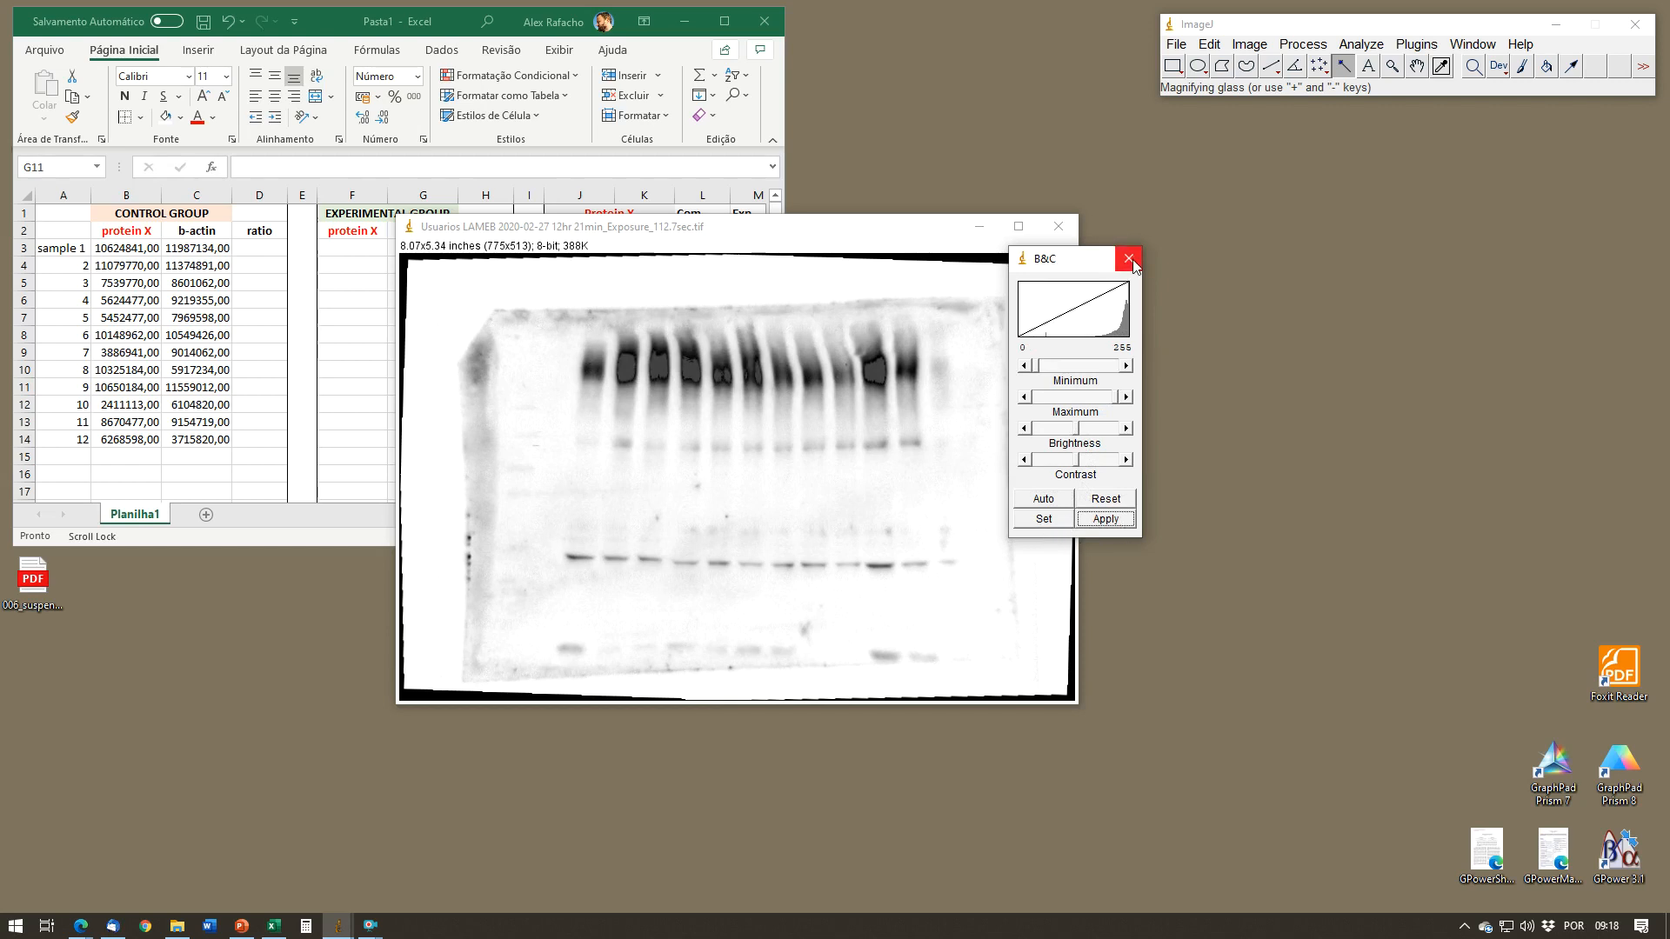
{"action": "left_click", "coordinate": [1129, 257]}
Step: Draw a rectangle around the lower row of twelve bands, set it as the first lane, and plot its intensity profile
{"action": "left_click", "coordinate": [1173, 66]}
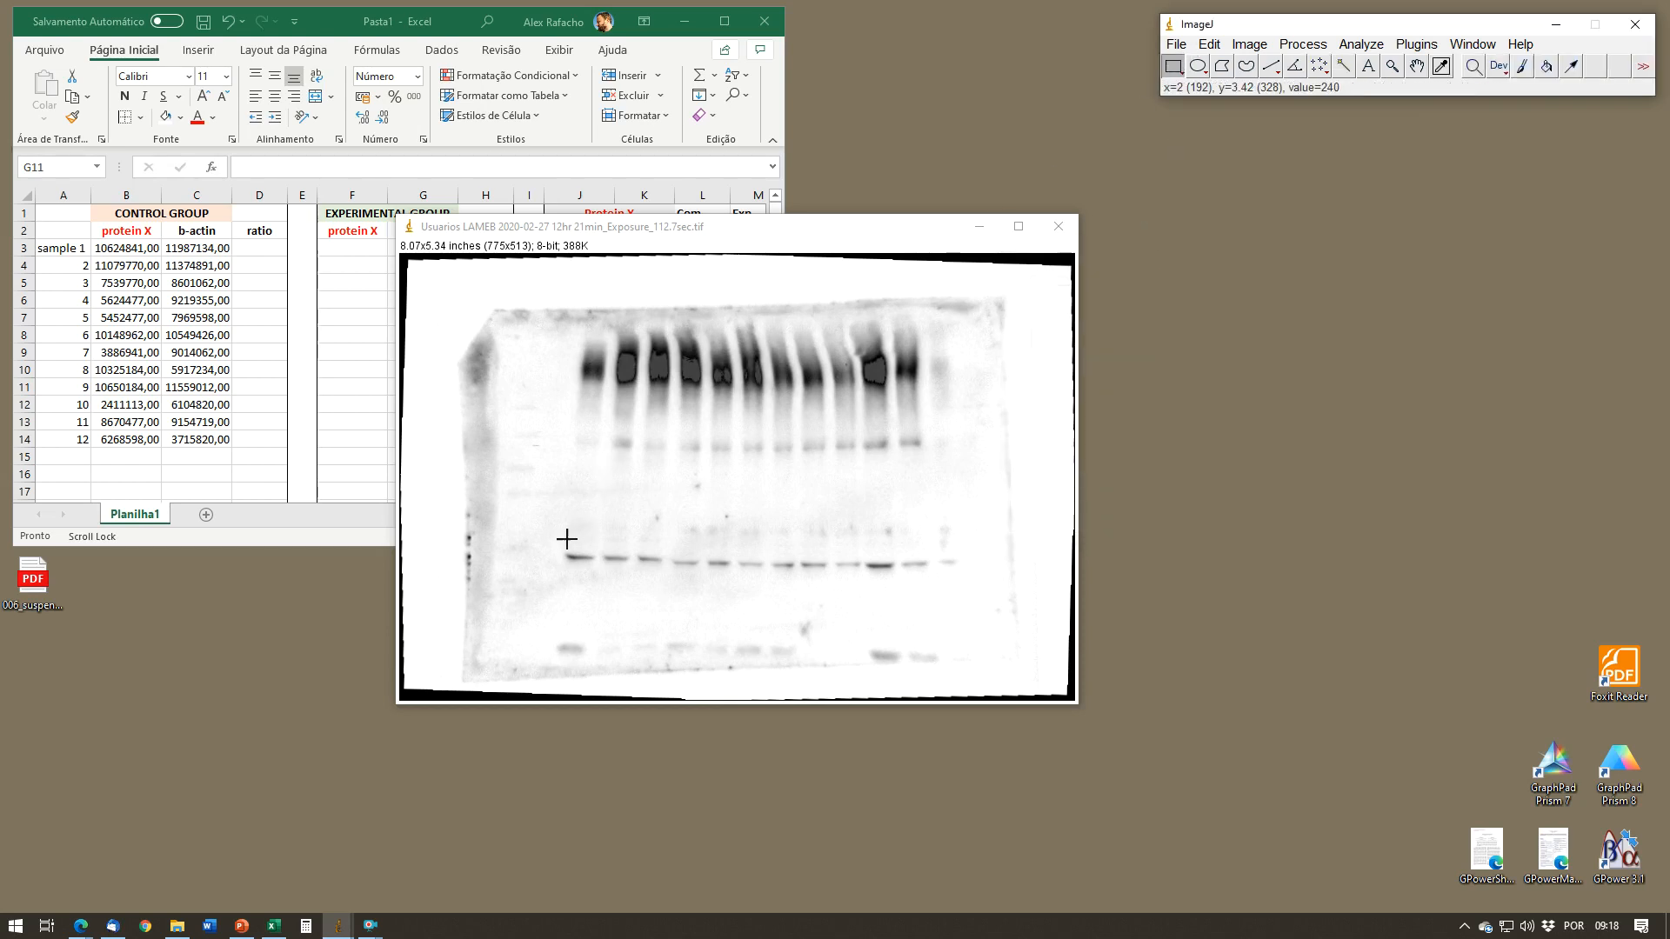
{"action": "left_click_drag", "start_coordinate": [554, 547], "coordinate": [964, 573]}
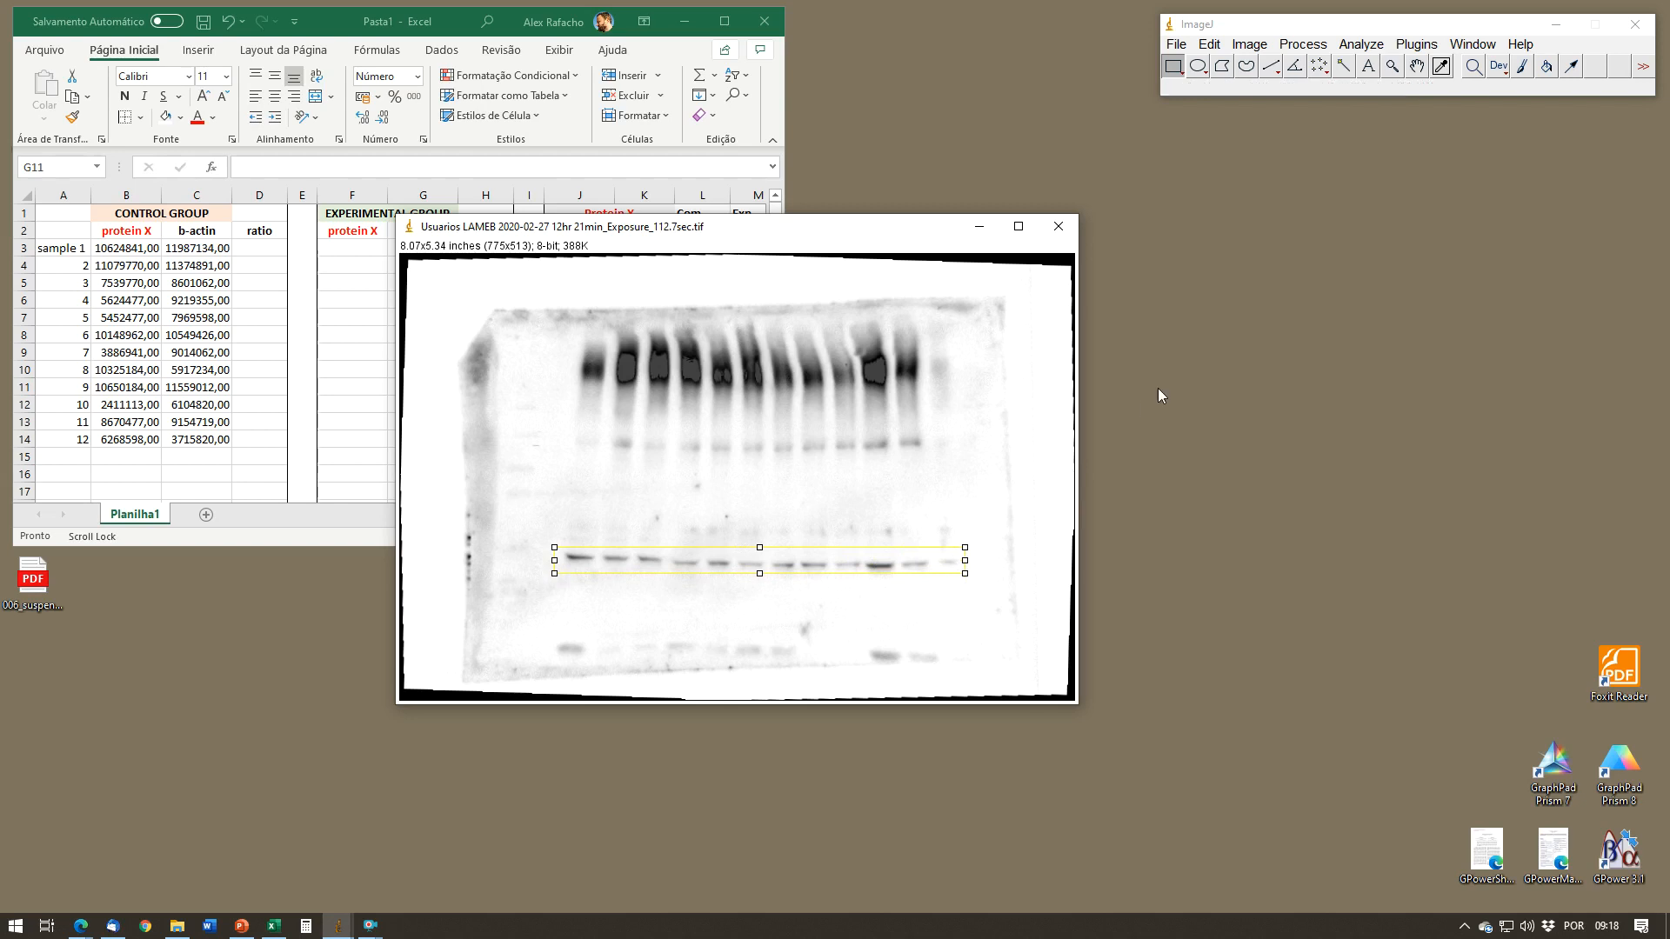
{"action": "key", "text": "1"}
{"action": "key", "text": "3"}
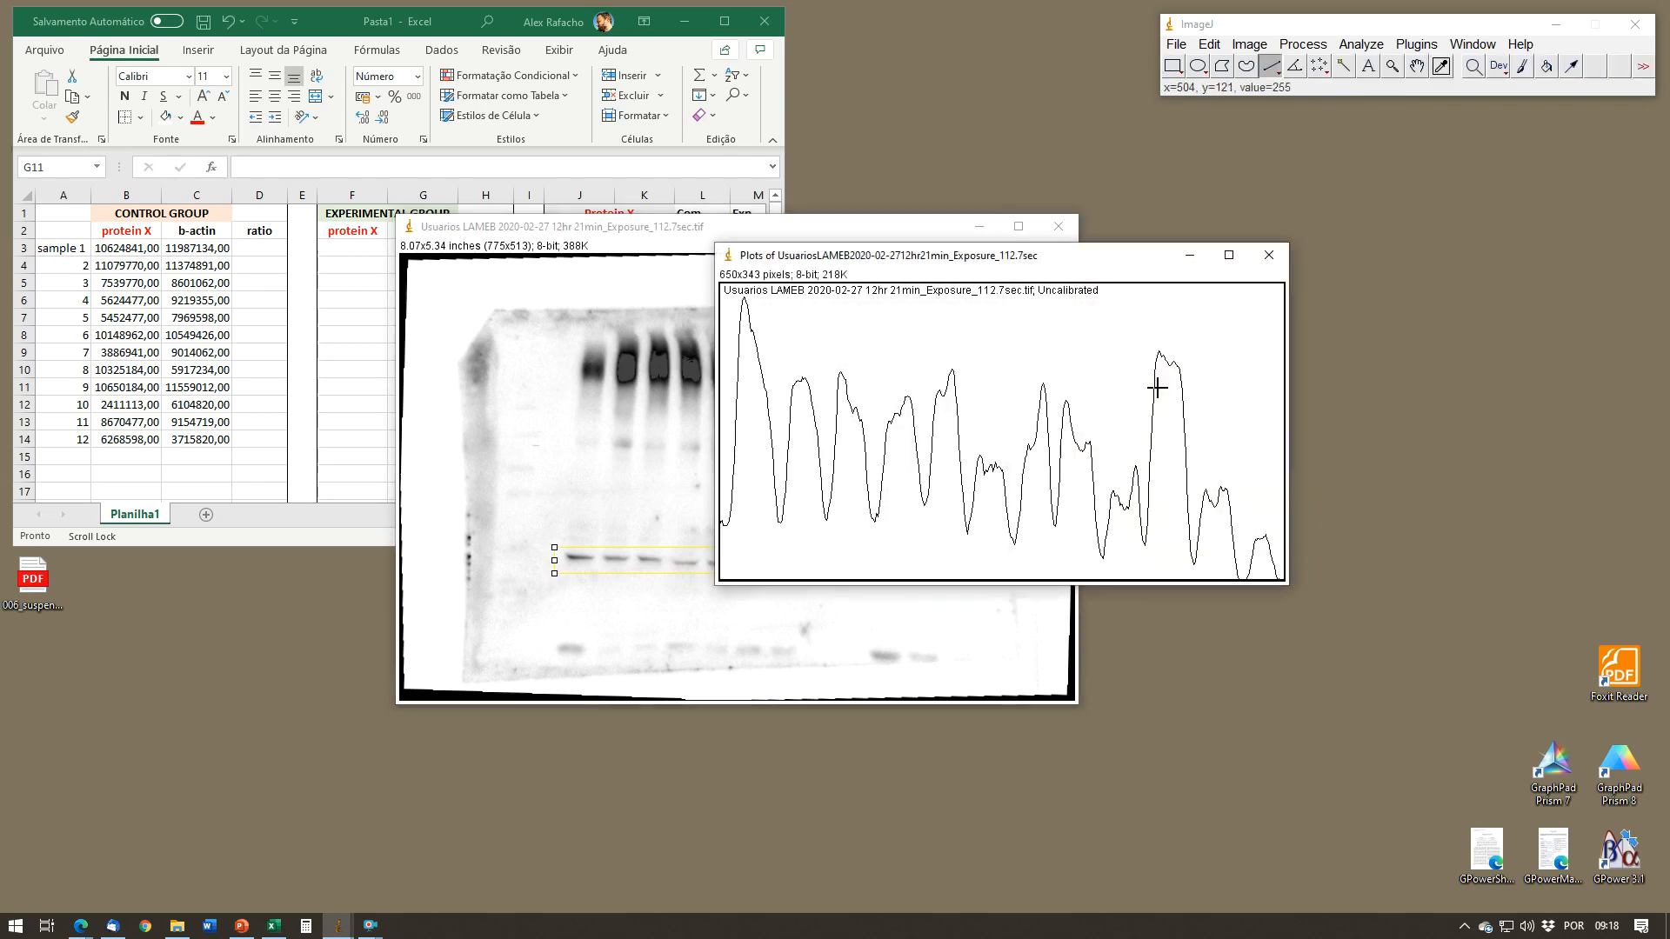
{"action": "left_click_drag", "start_coordinate": [1160, 262], "coordinate": [1337, 157]}
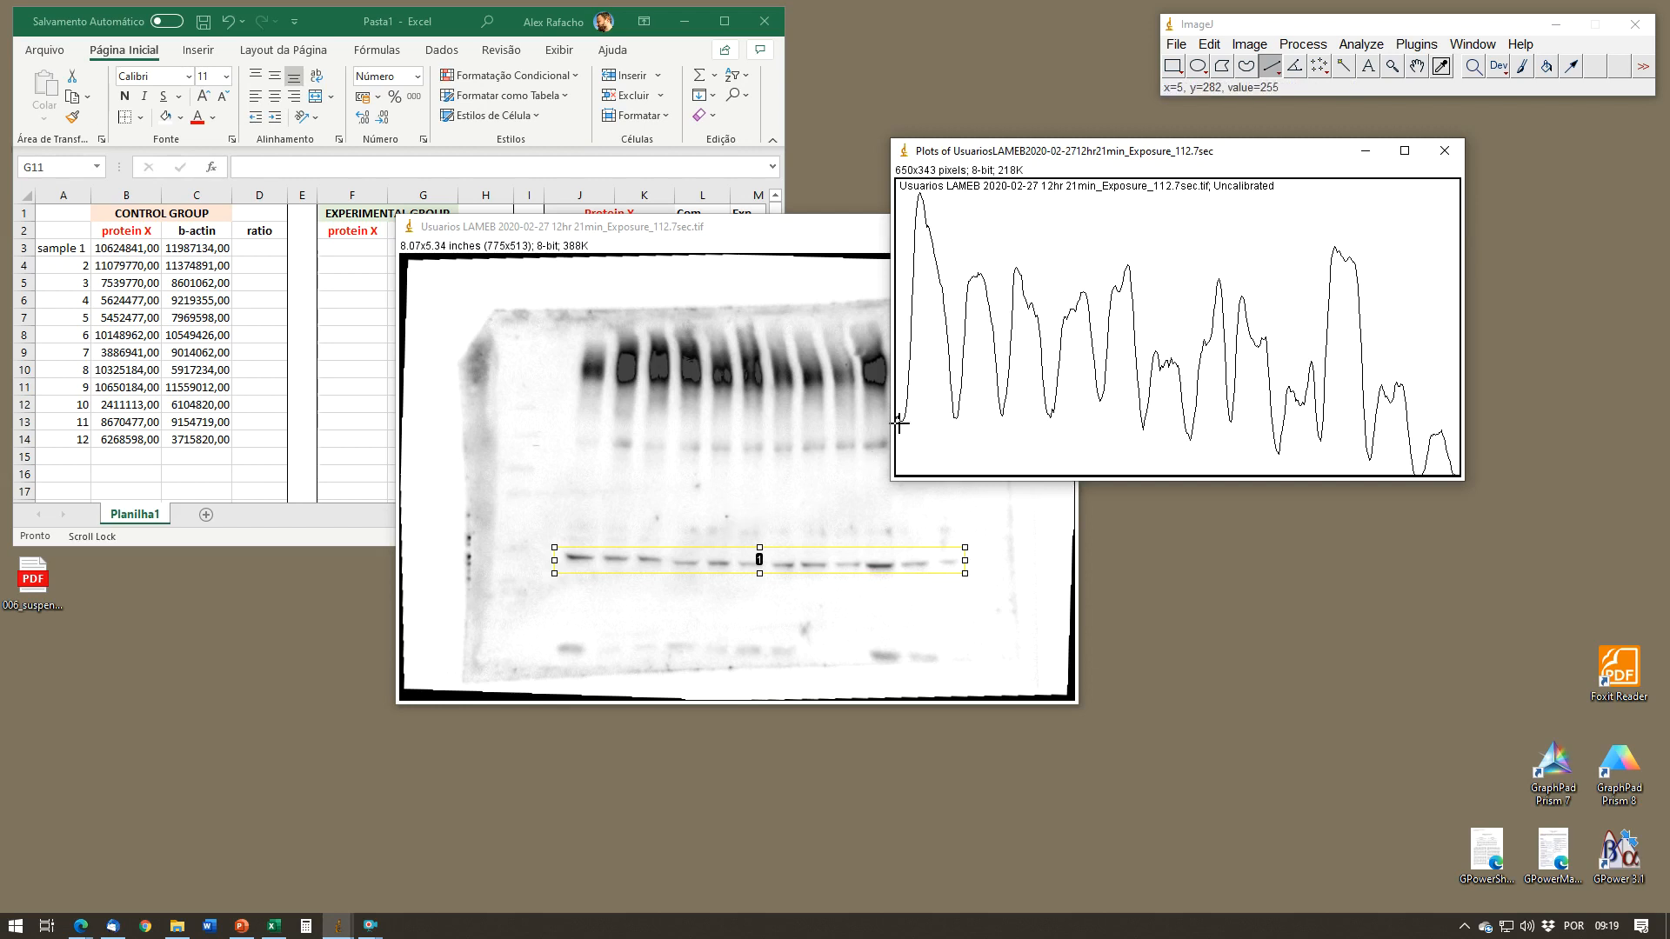
Step: Draw a straight baseline under the profile peaks and short vertical lines in the valleys to close off each peak
{"action": "left_click_drag", "start_coordinate": [900, 421], "coordinate": [1436, 520]}
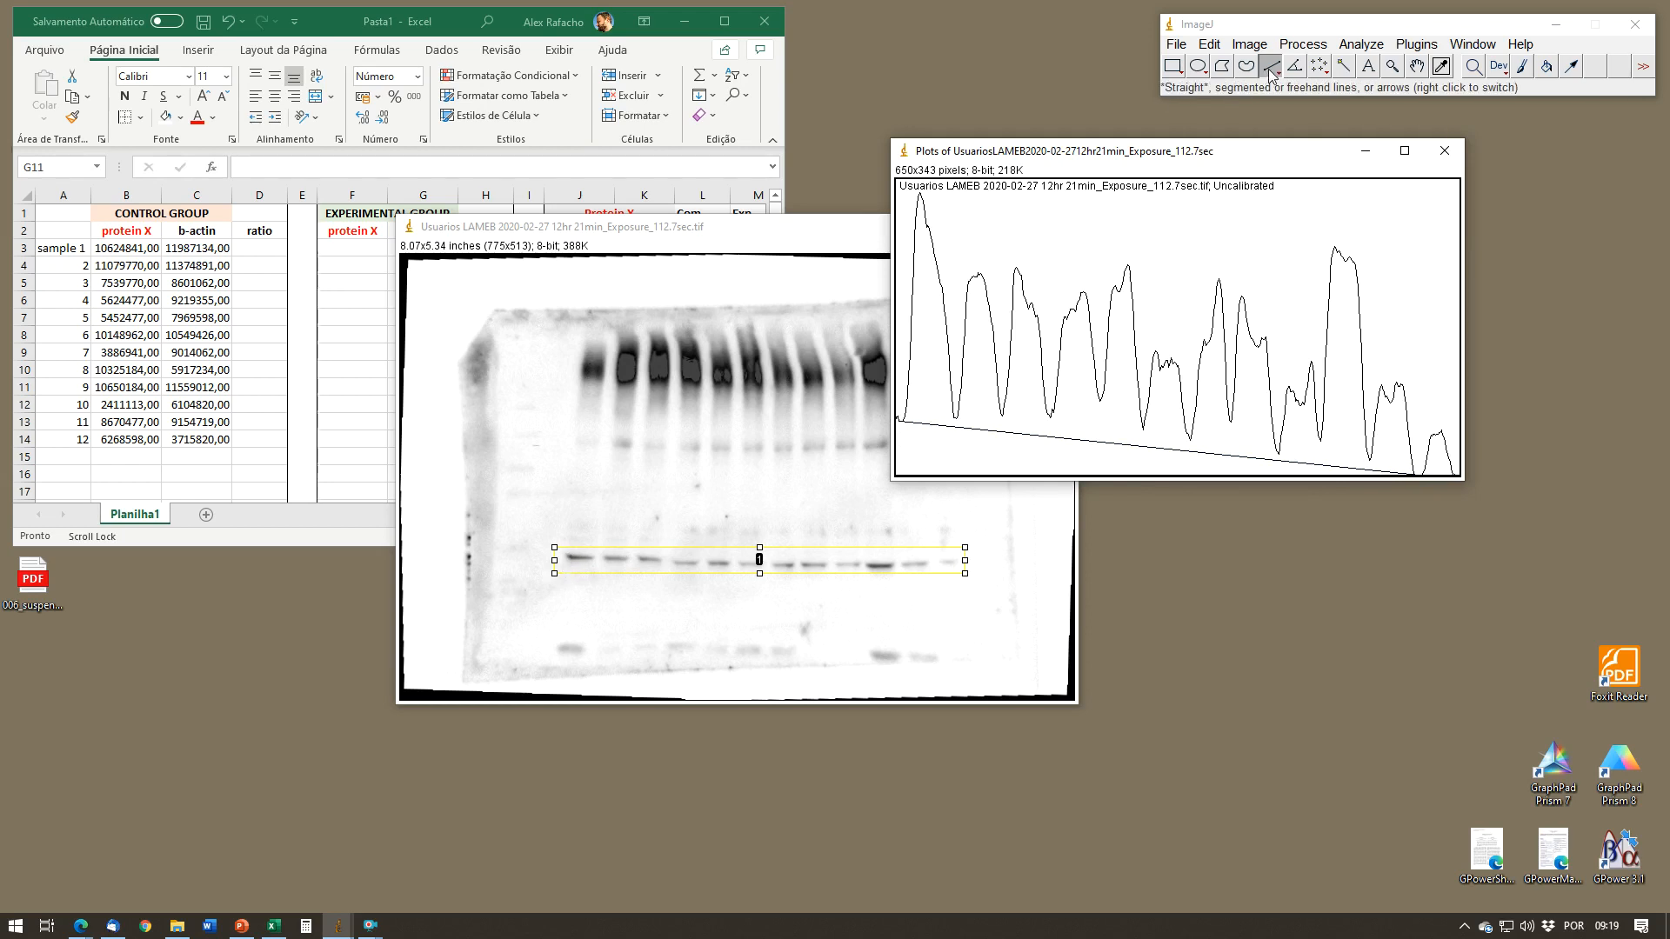
{"action": "left_click_drag", "start_coordinate": [957, 396], "coordinate": [957, 440]}
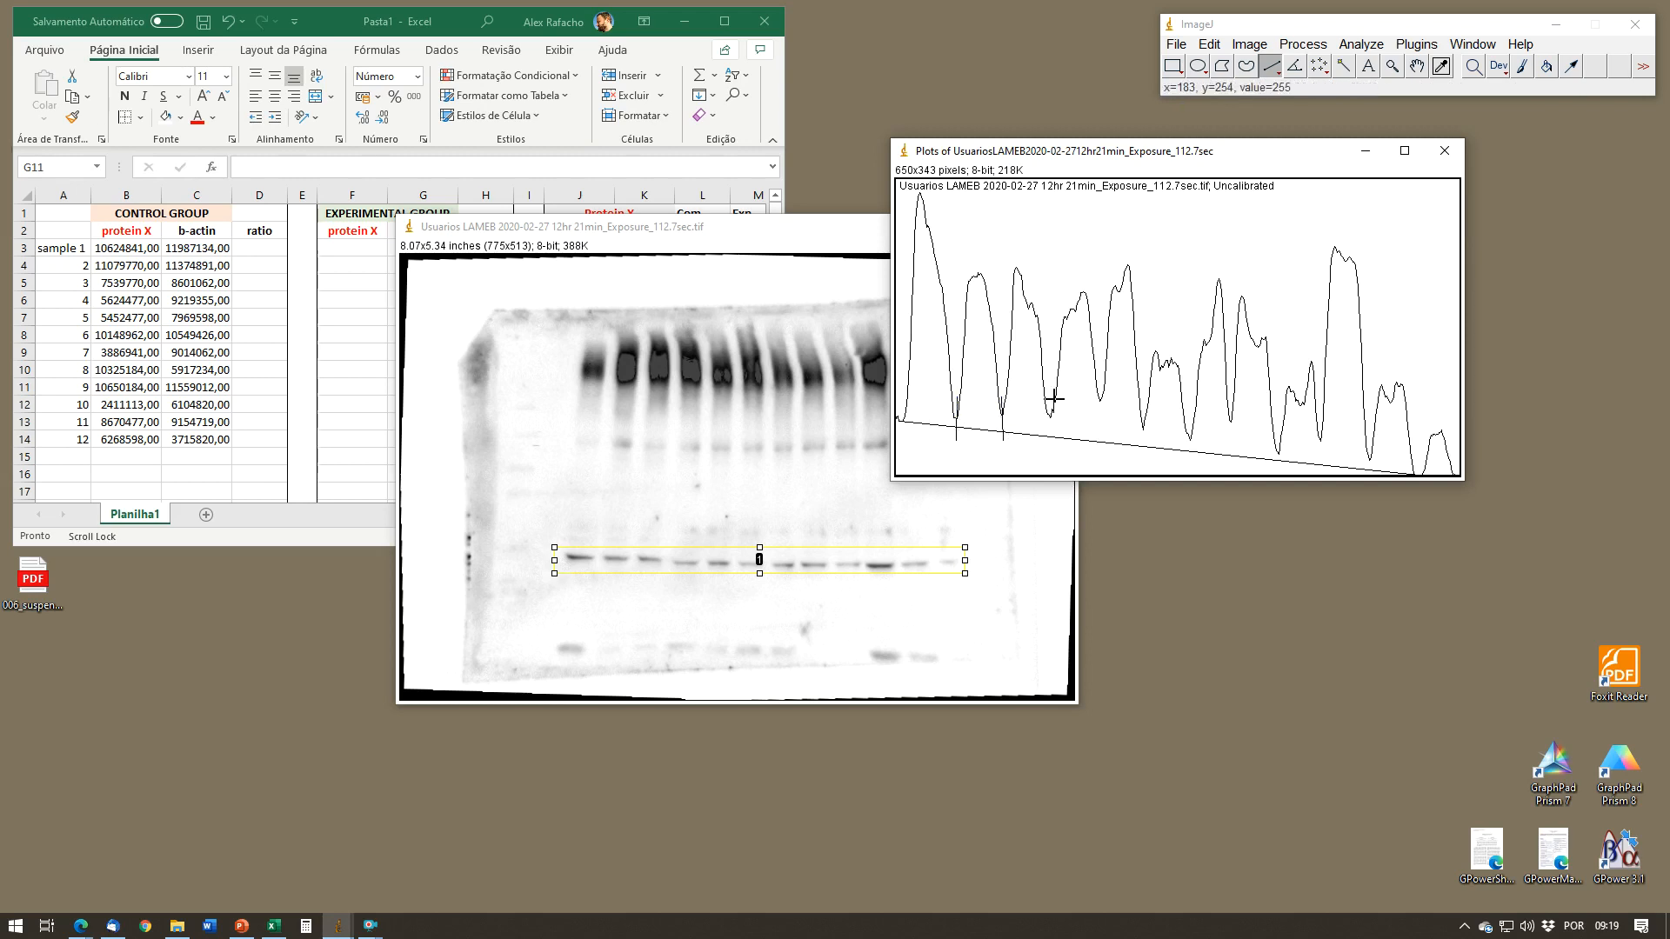
{"action": "left_click_drag", "start_coordinate": [1042, 450], "coordinate": [1449, 479]}
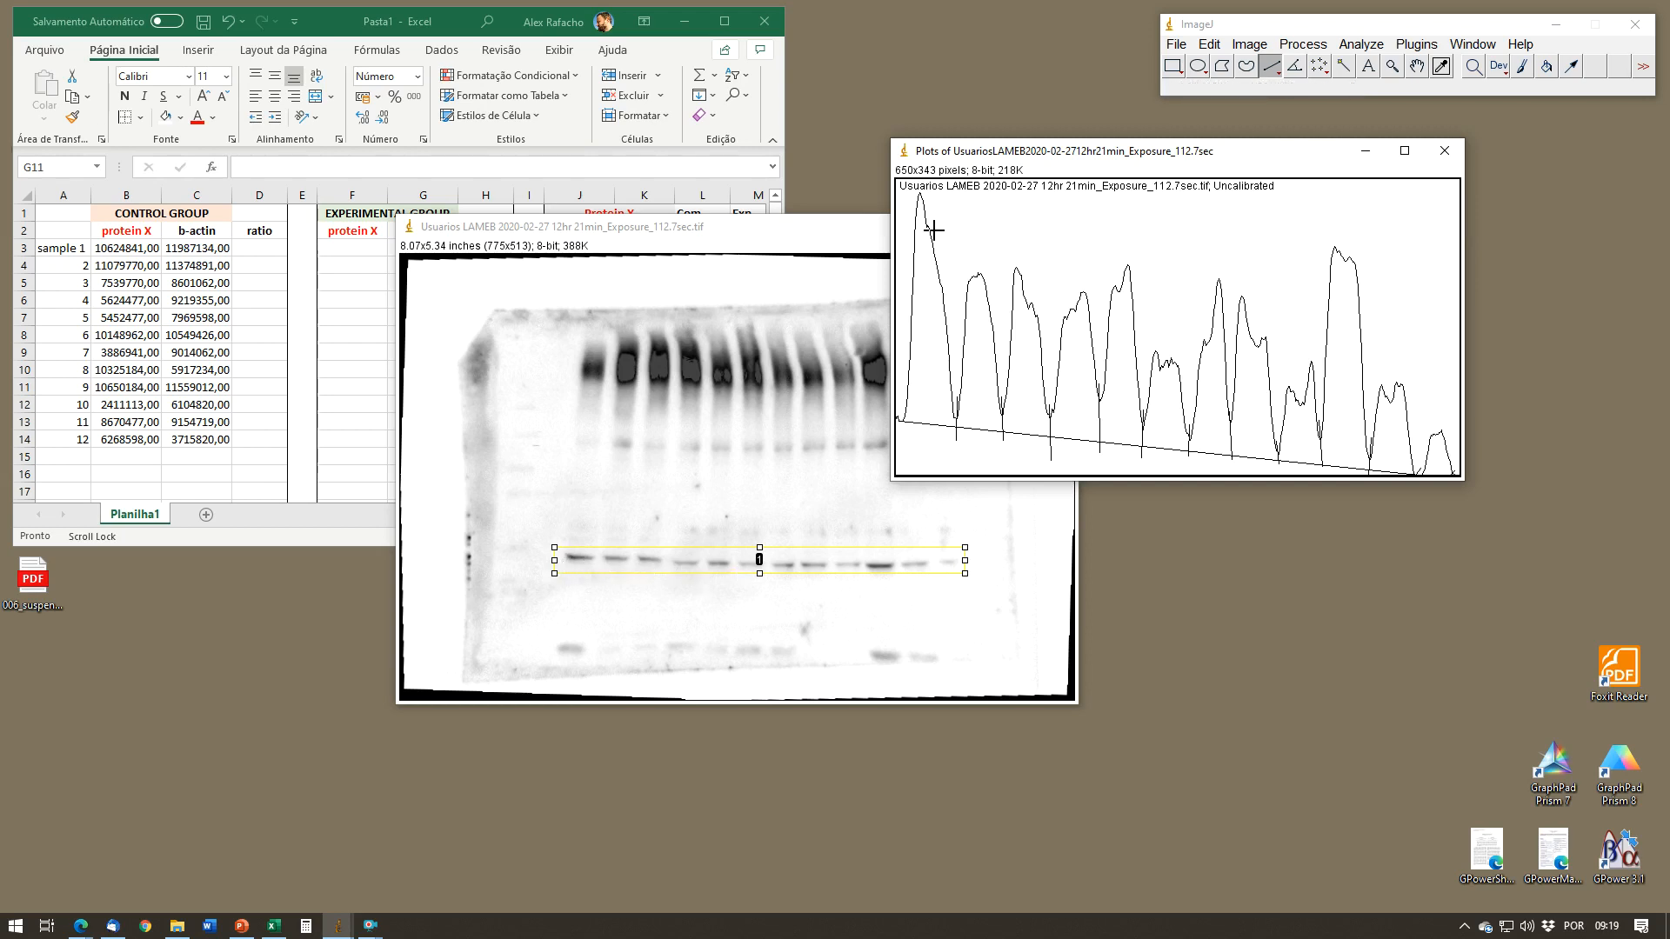
Step: Measure the area of each of the twelve enclosed protein X peaks in the profile plot with the Wand tool
{"action": "left_click", "coordinate": [1345, 70]}
{"action": "left_click", "coordinate": [968, 391]}
{"action": "left_click", "coordinate": [1020, 408]}
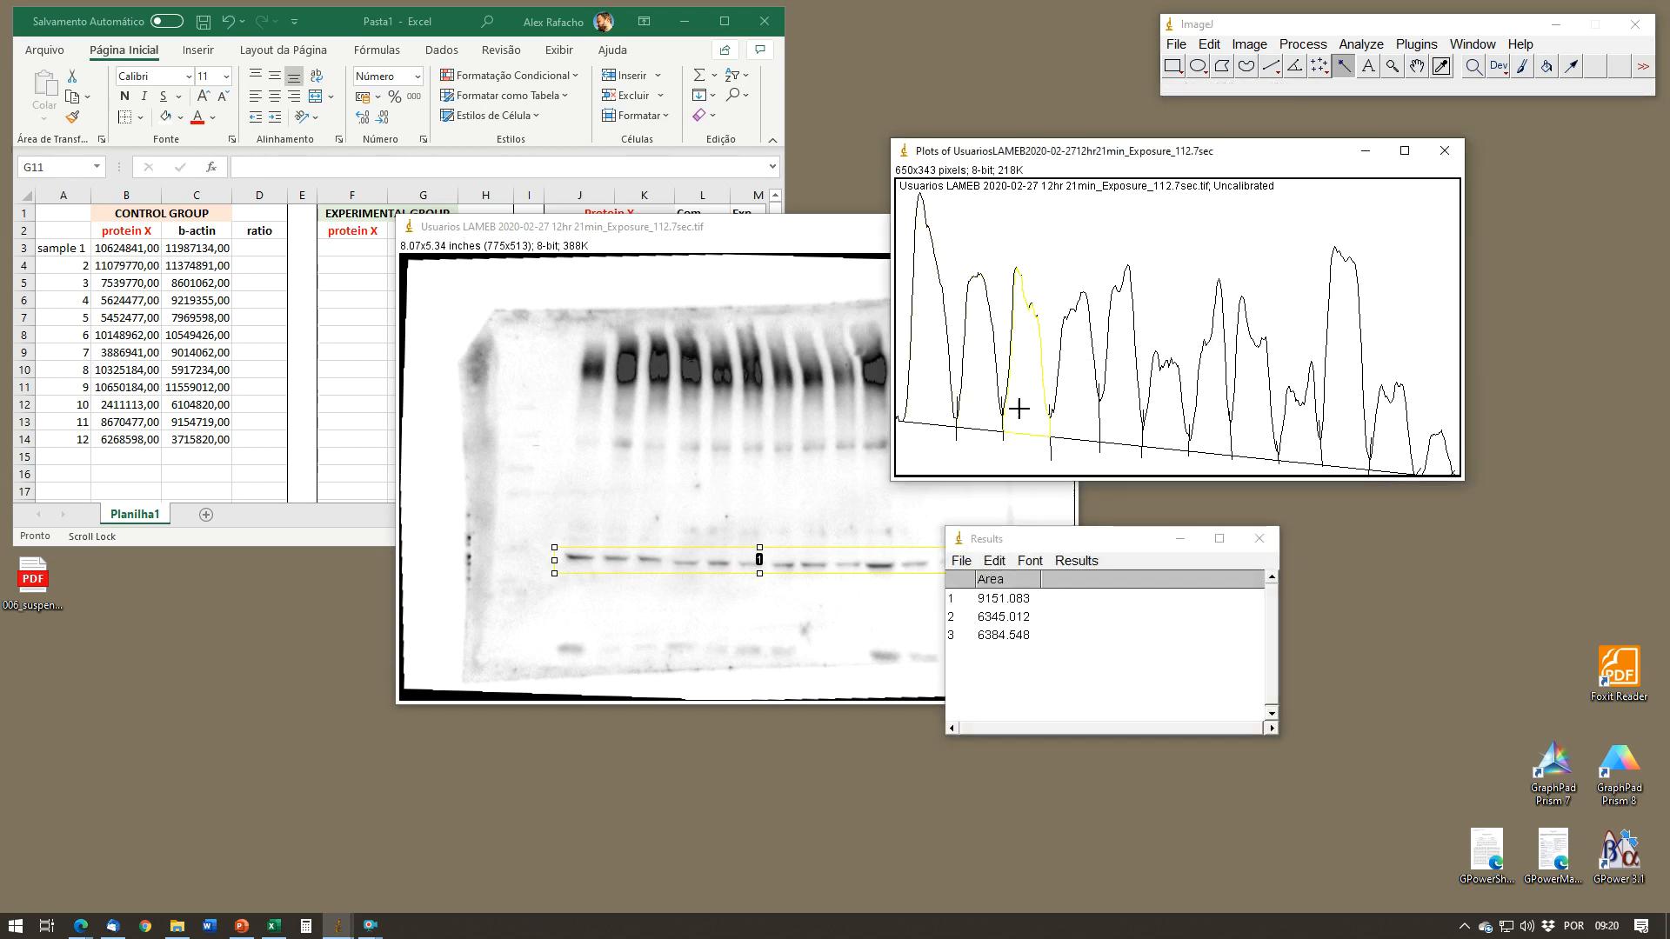
{"action": "left_click", "coordinate": [1079, 405]}
{"action": "left_click", "coordinate": [1124, 412]}
{"action": "left_click", "coordinate": [1170, 420]}
{"action": "left_click", "coordinate": [1226, 434]}
{"action": "left_click", "coordinate": [1270, 436]}
{"action": "left_click", "coordinate": [1313, 439]}
{"action": "left_click", "coordinate": [1369, 444]}
{"action": "left_click", "coordinate": [1386, 448]}
{"action": "left_click", "coordinate": [1435, 465]}
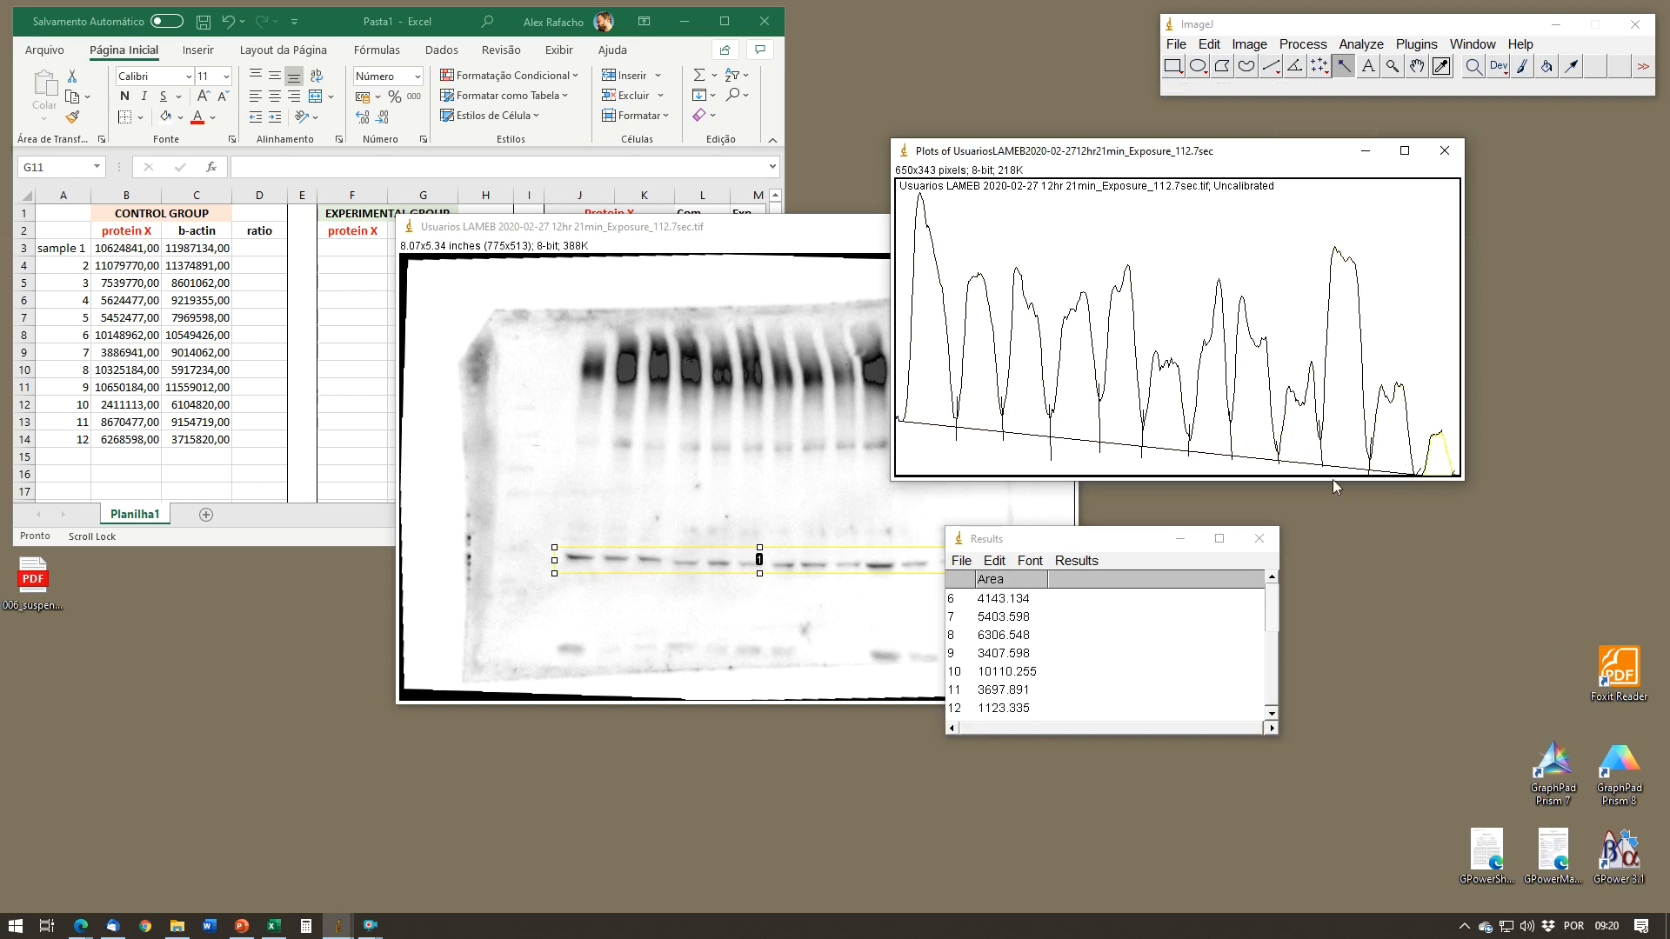
Step: Copy all twelve measured rows from the results table and paste them into the Excel sheet starting at cell G3
{"action": "right_click", "coordinate": [1029, 646]}
{"action": "left_click", "coordinate": [1031, 443]}
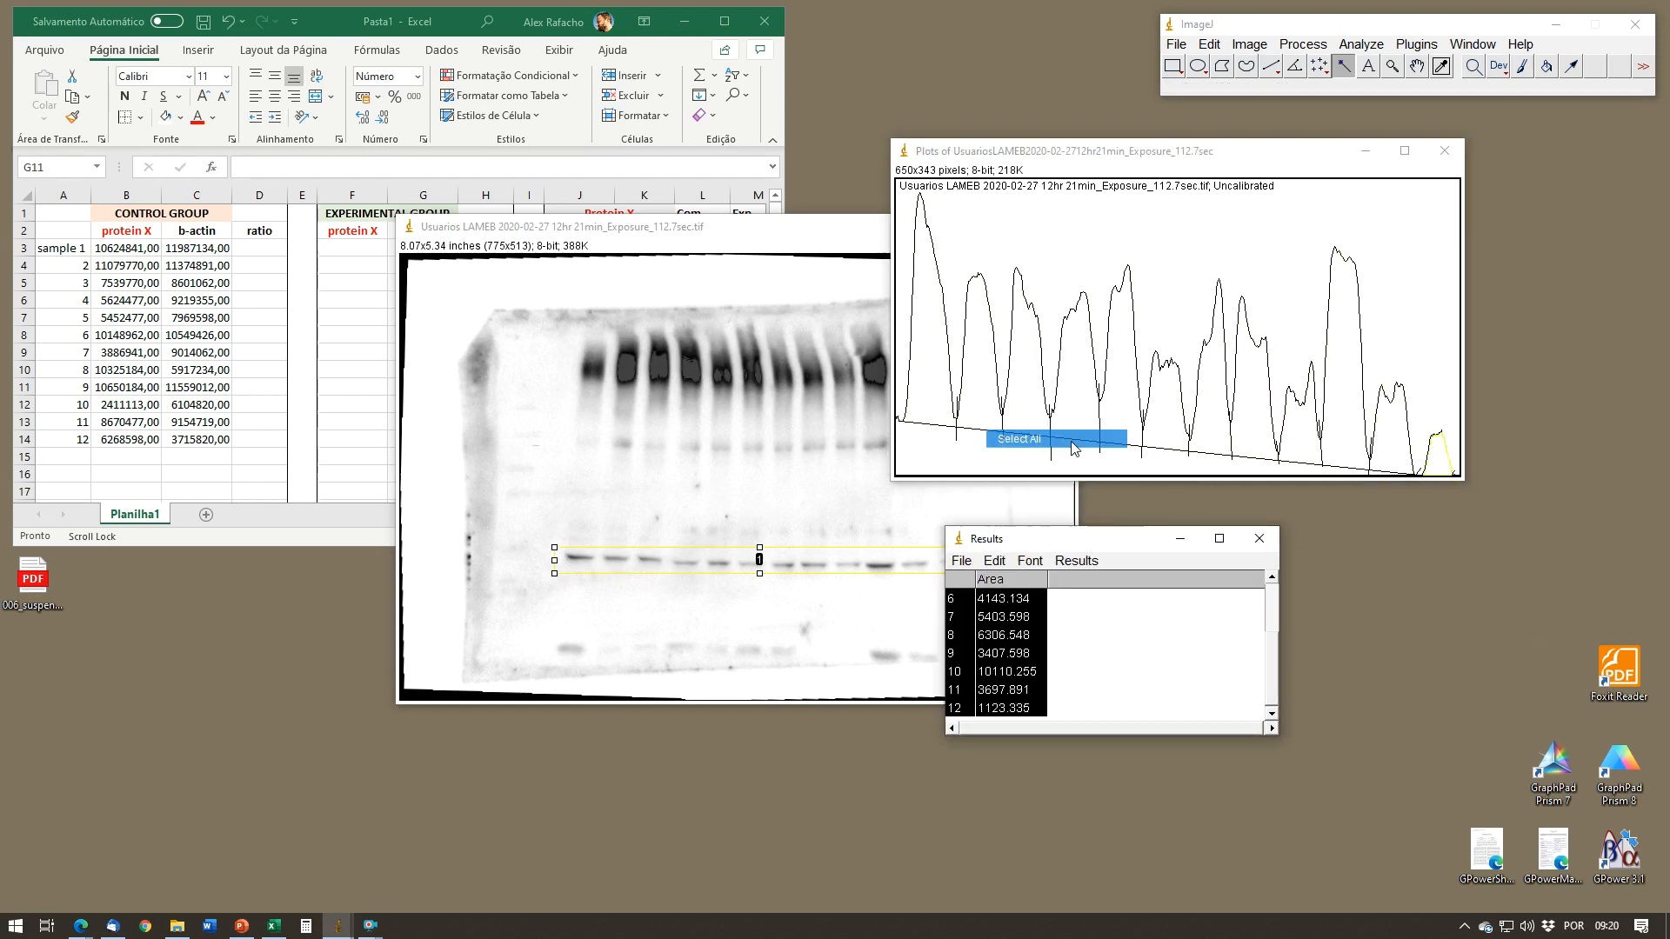
{"action": "right_click", "coordinate": [1010, 640]}
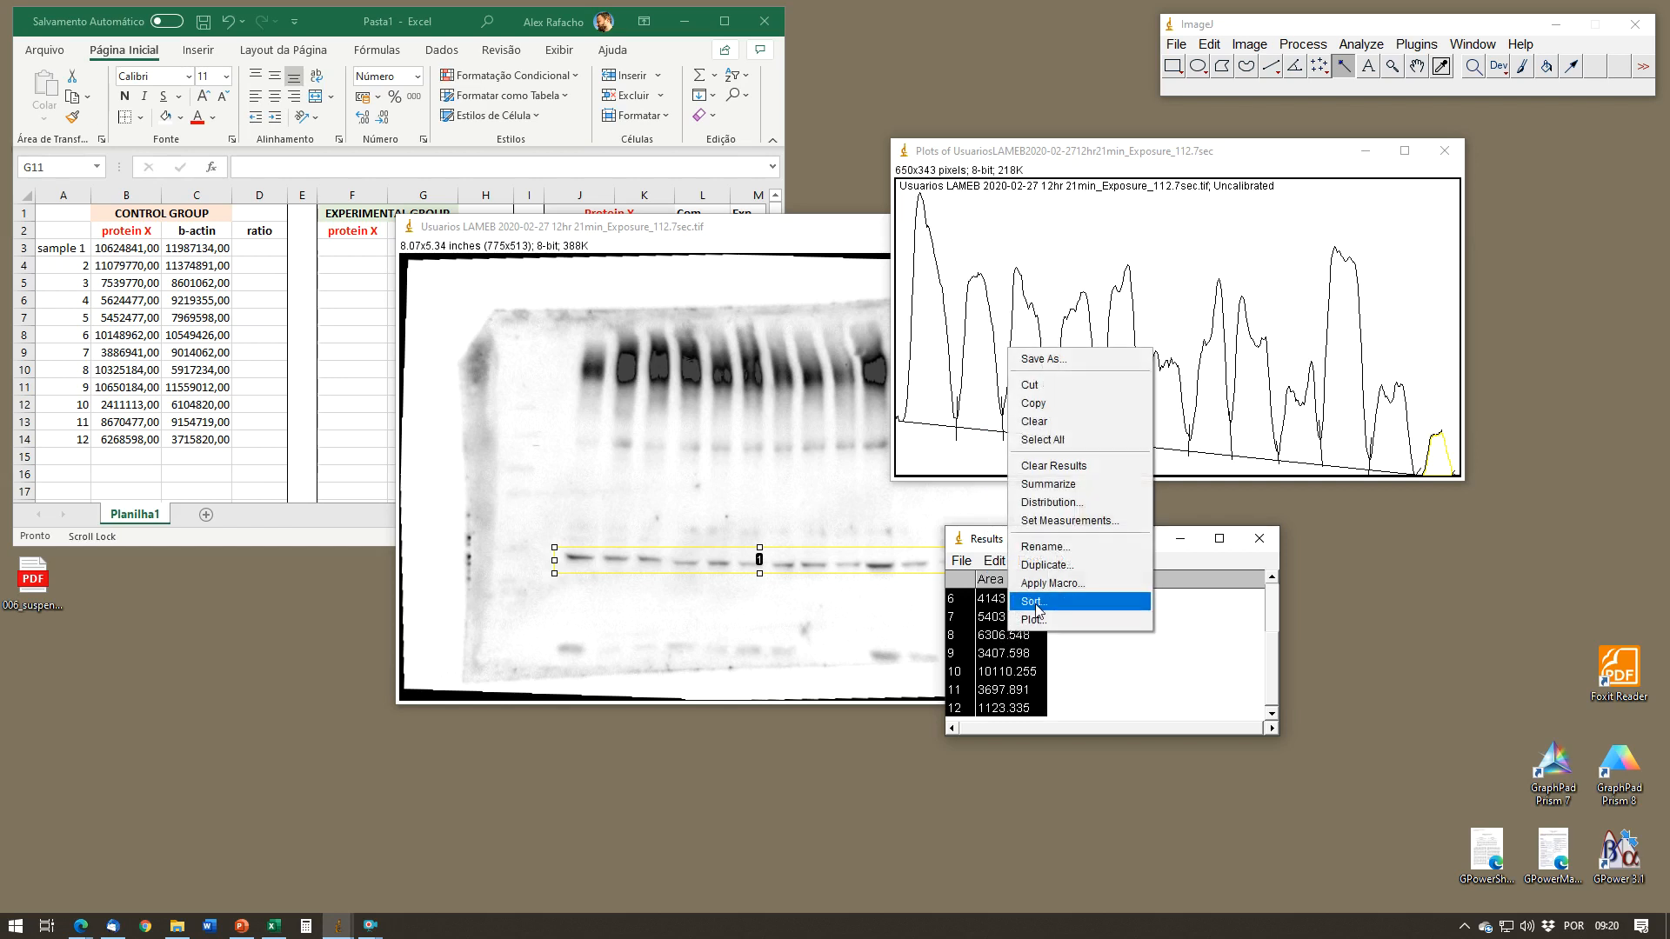
{"action": "left_click", "coordinate": [1031, 415]}
{"action": "left_click", "coordinate": [372, 311]}
{"action": "left_click", "coordinate": [418, 248]}
{"action": "key", "text": "ctrl+v"}
Step: Transfer the pasted areas from column H to the experimental protein X column starting at F3, and clear the row numbers from column G
{"action": "left_click_drag", "start_coordinate": [485, 248], "coordinate": [479, 440]}
{"action": "key", "text": "ctrl+c"}
{"action": "left_click", "coordinate": [374, 247]}
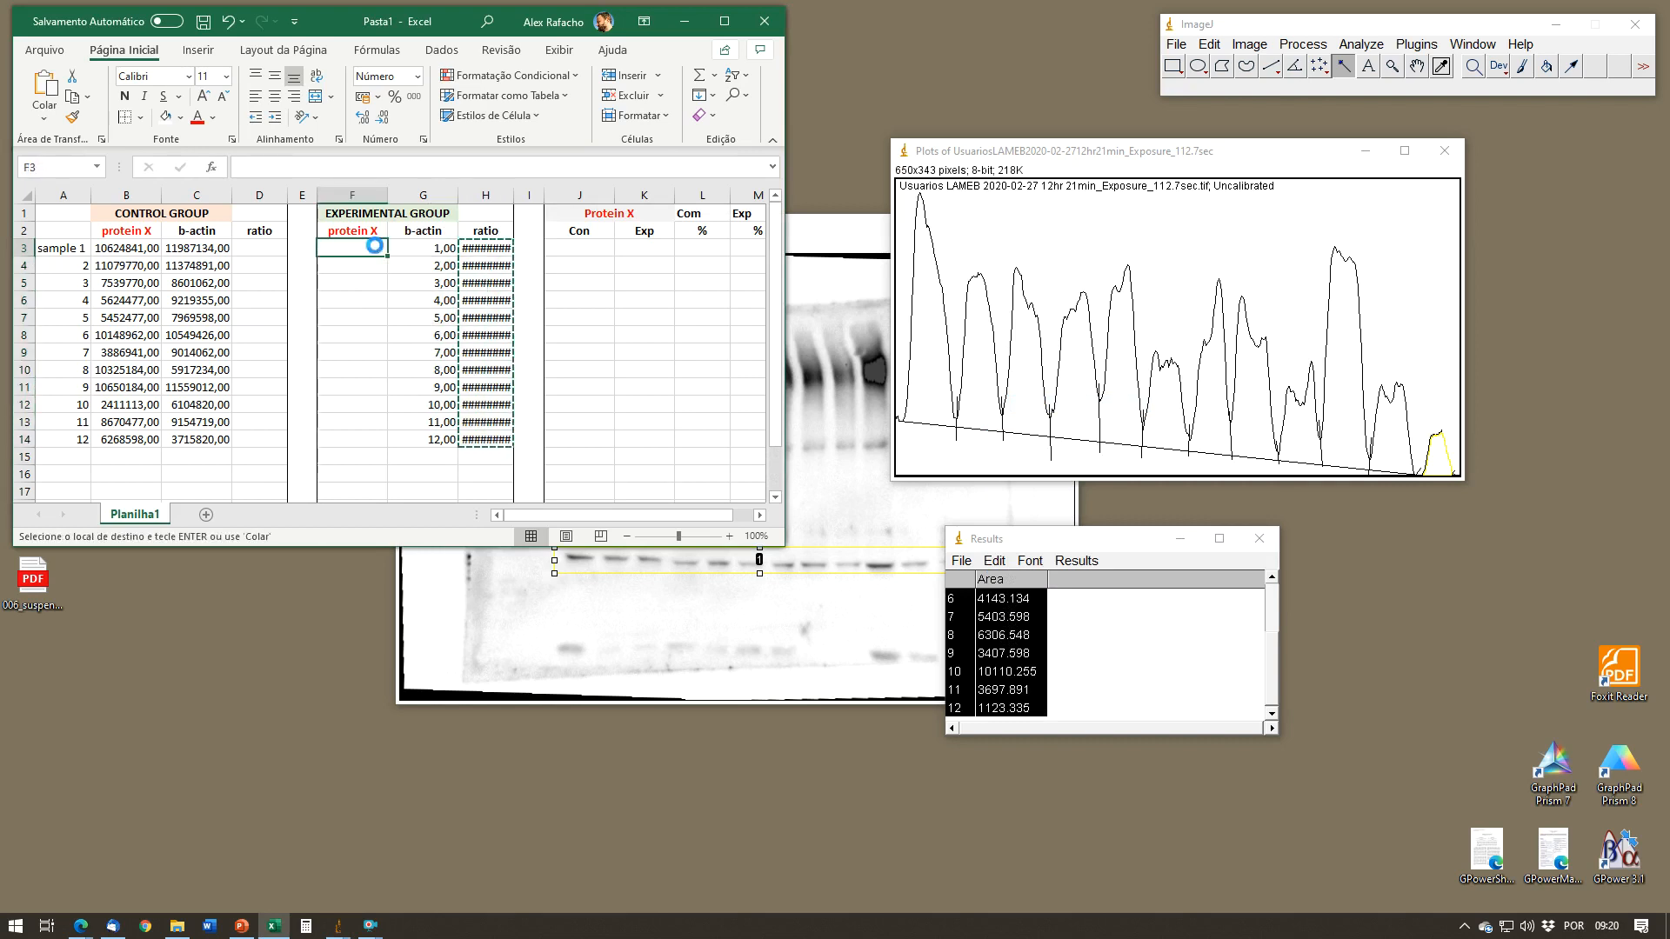
{"action": "key", "text": "Return"}
{"action": "left_click_drag", "start_coordinate": [423, 248], "coordinate": [444, 435]}
{"action": "key", "text": "Delete"}
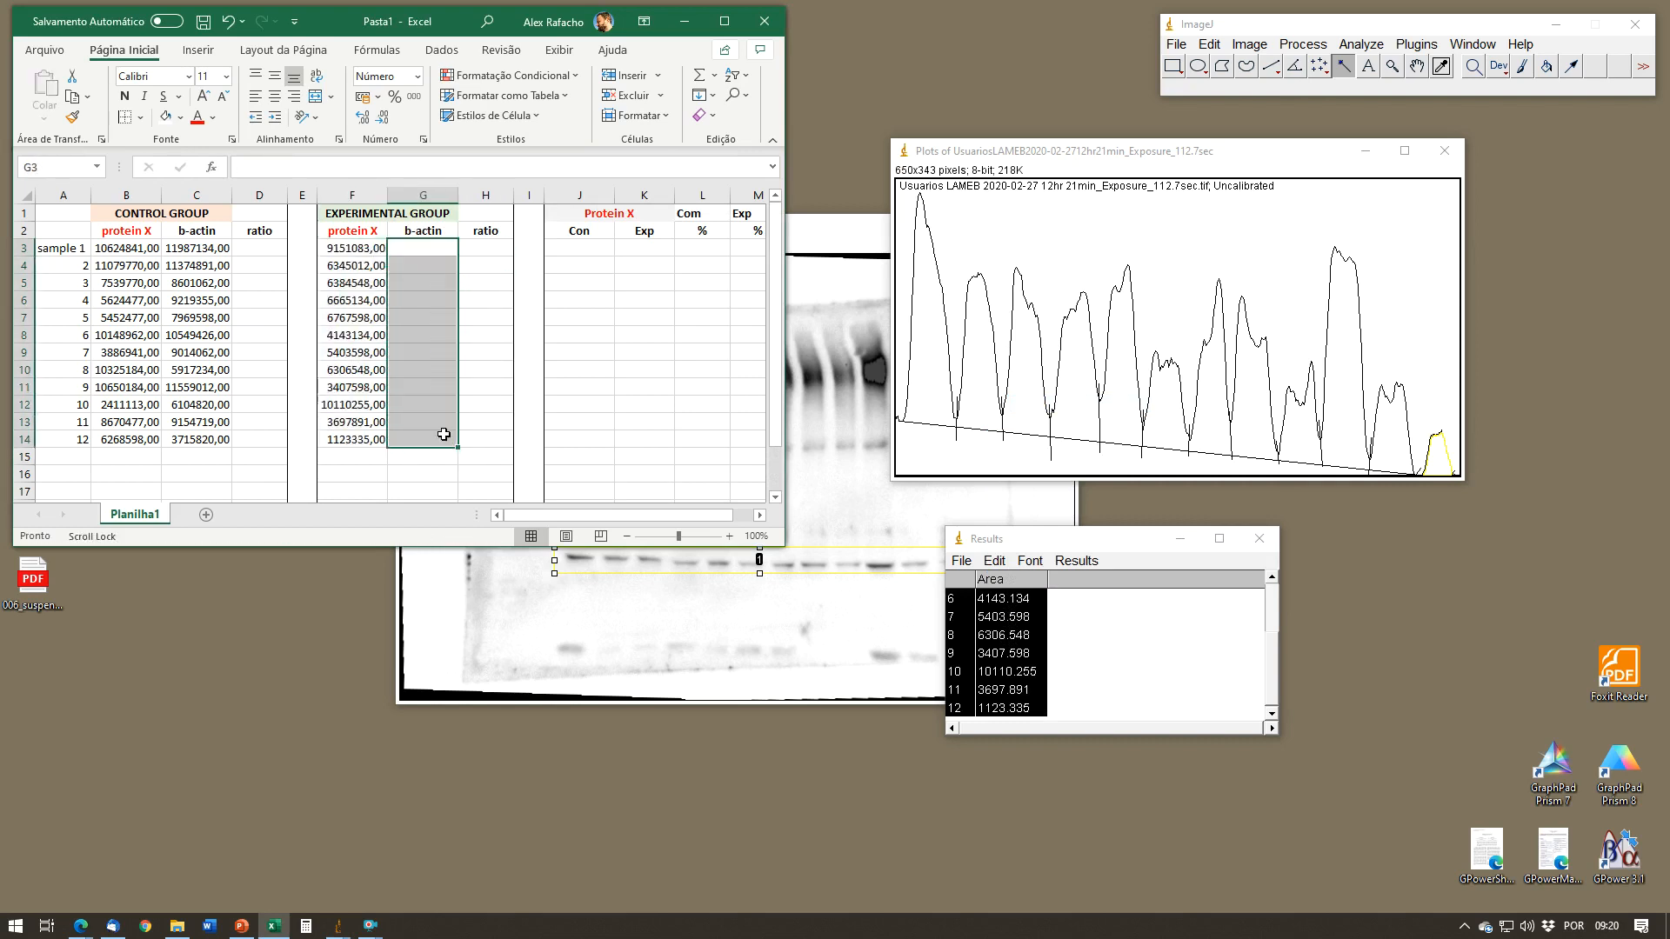
Step: Close the results table, the profile plot and the 112.7sec blot image in ImageJ without saving any of them
{"action": "left_click", "coordinate": [1275, 539]}
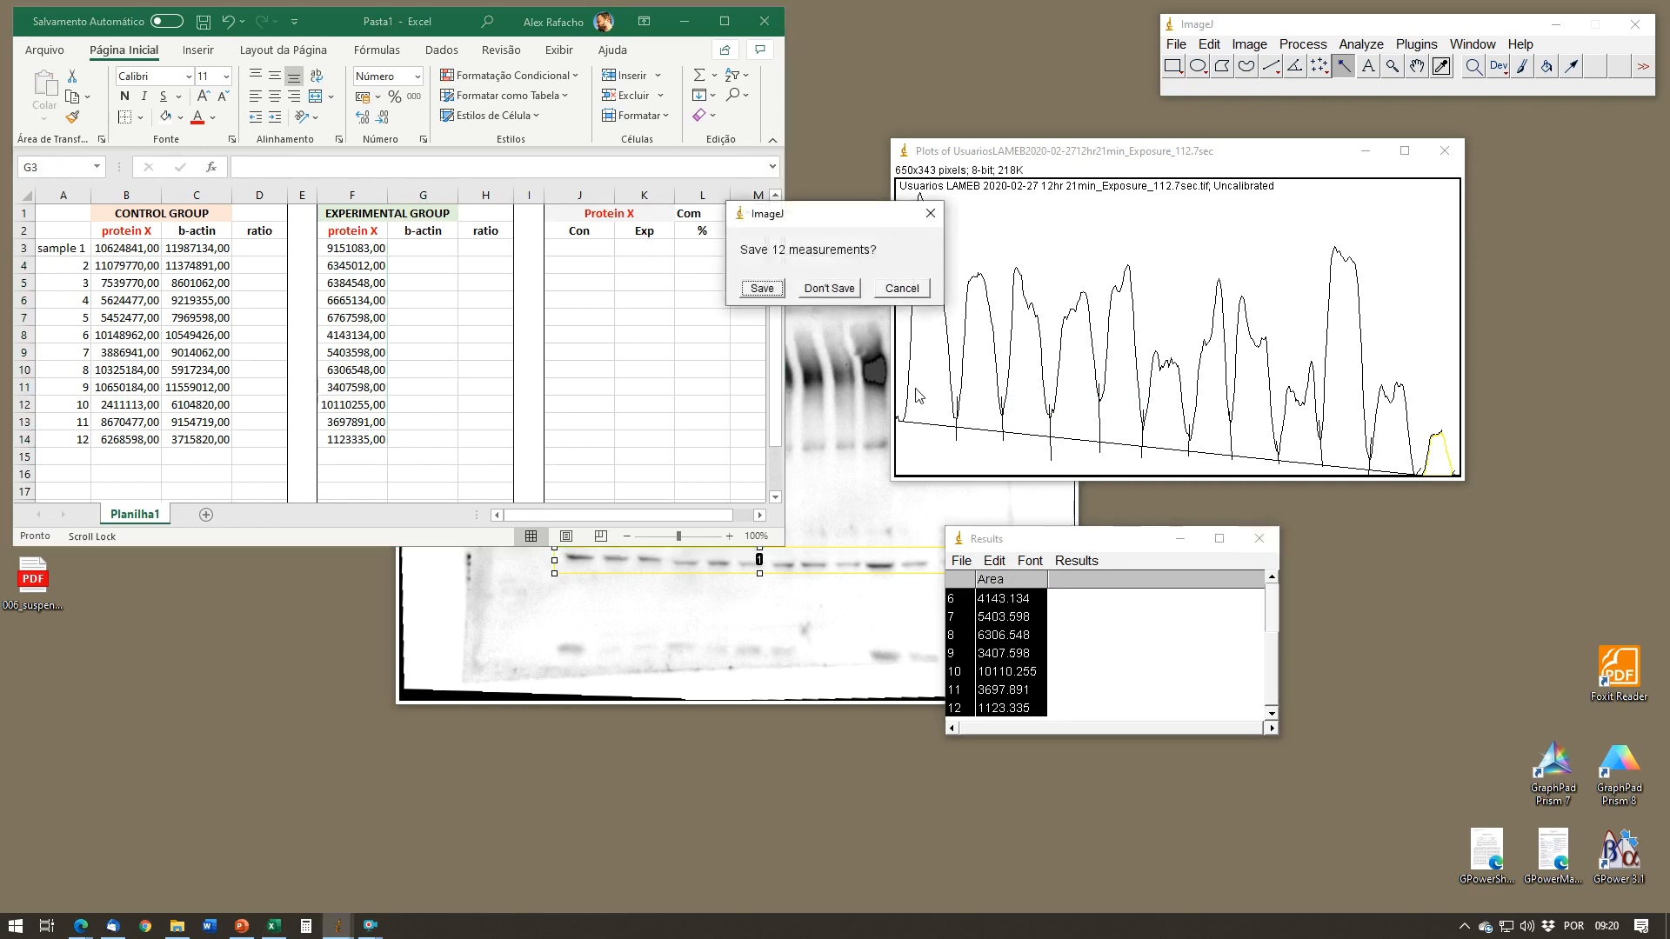
{"action": "left_click", "coordinate": [830, 289]}
{"action": "left_click", "coordinate": [1445, 150]}
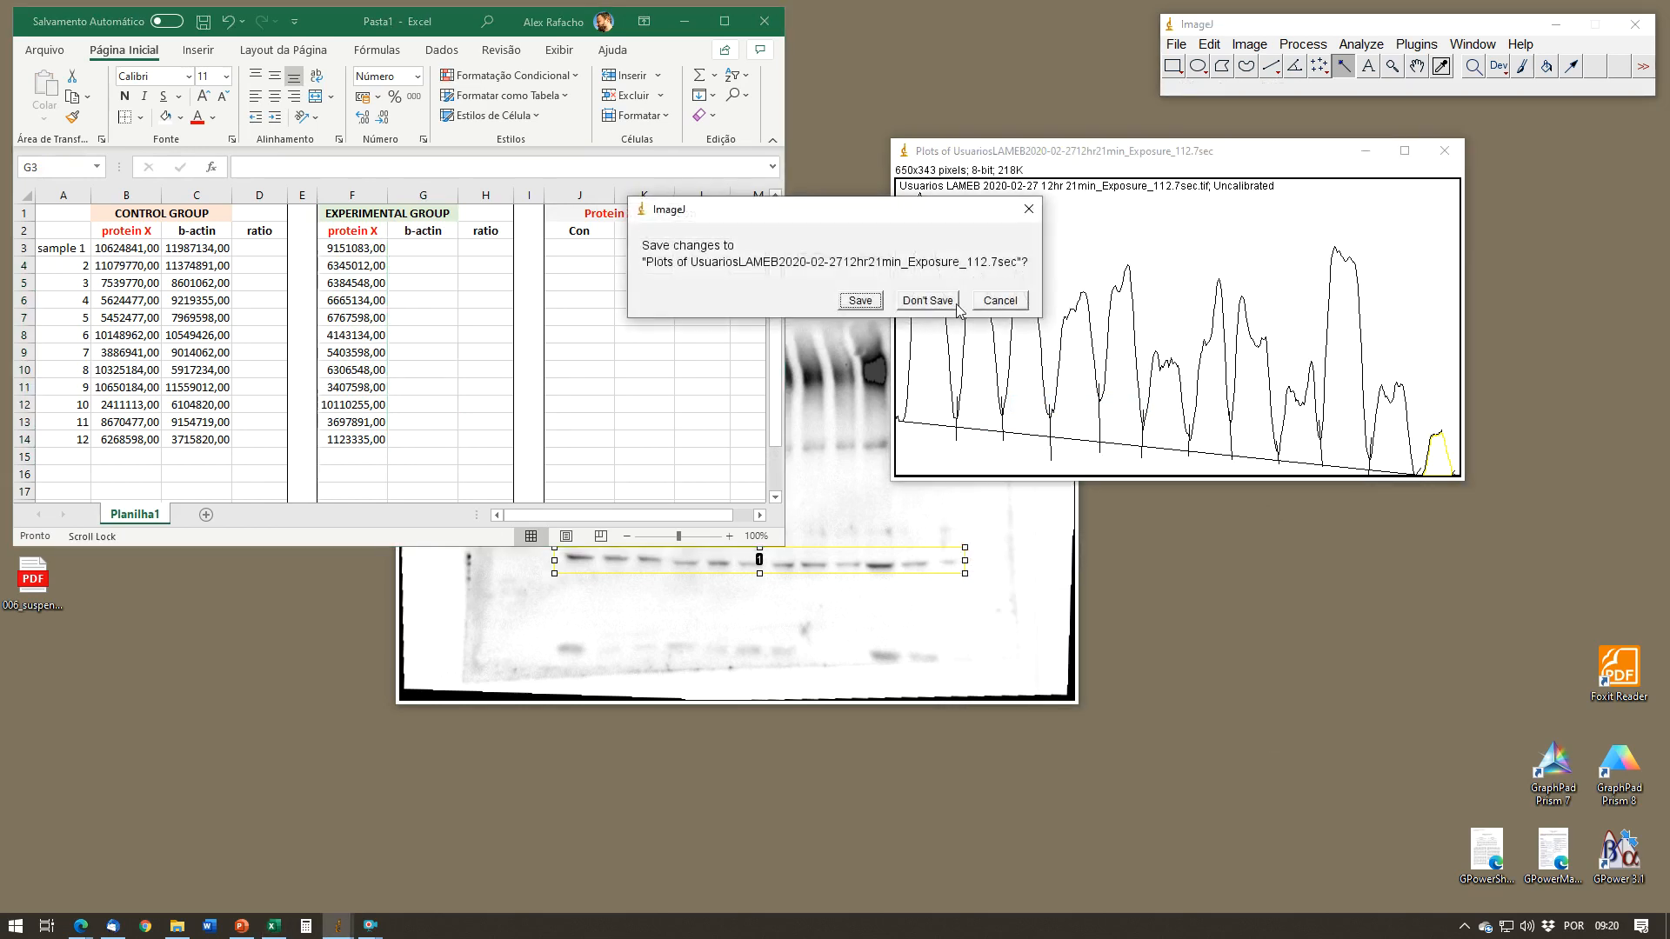
{"action": "left_click", "coordinate": [932, 301]}
{"action": "left_click", "coordinate": [1058, 226]}
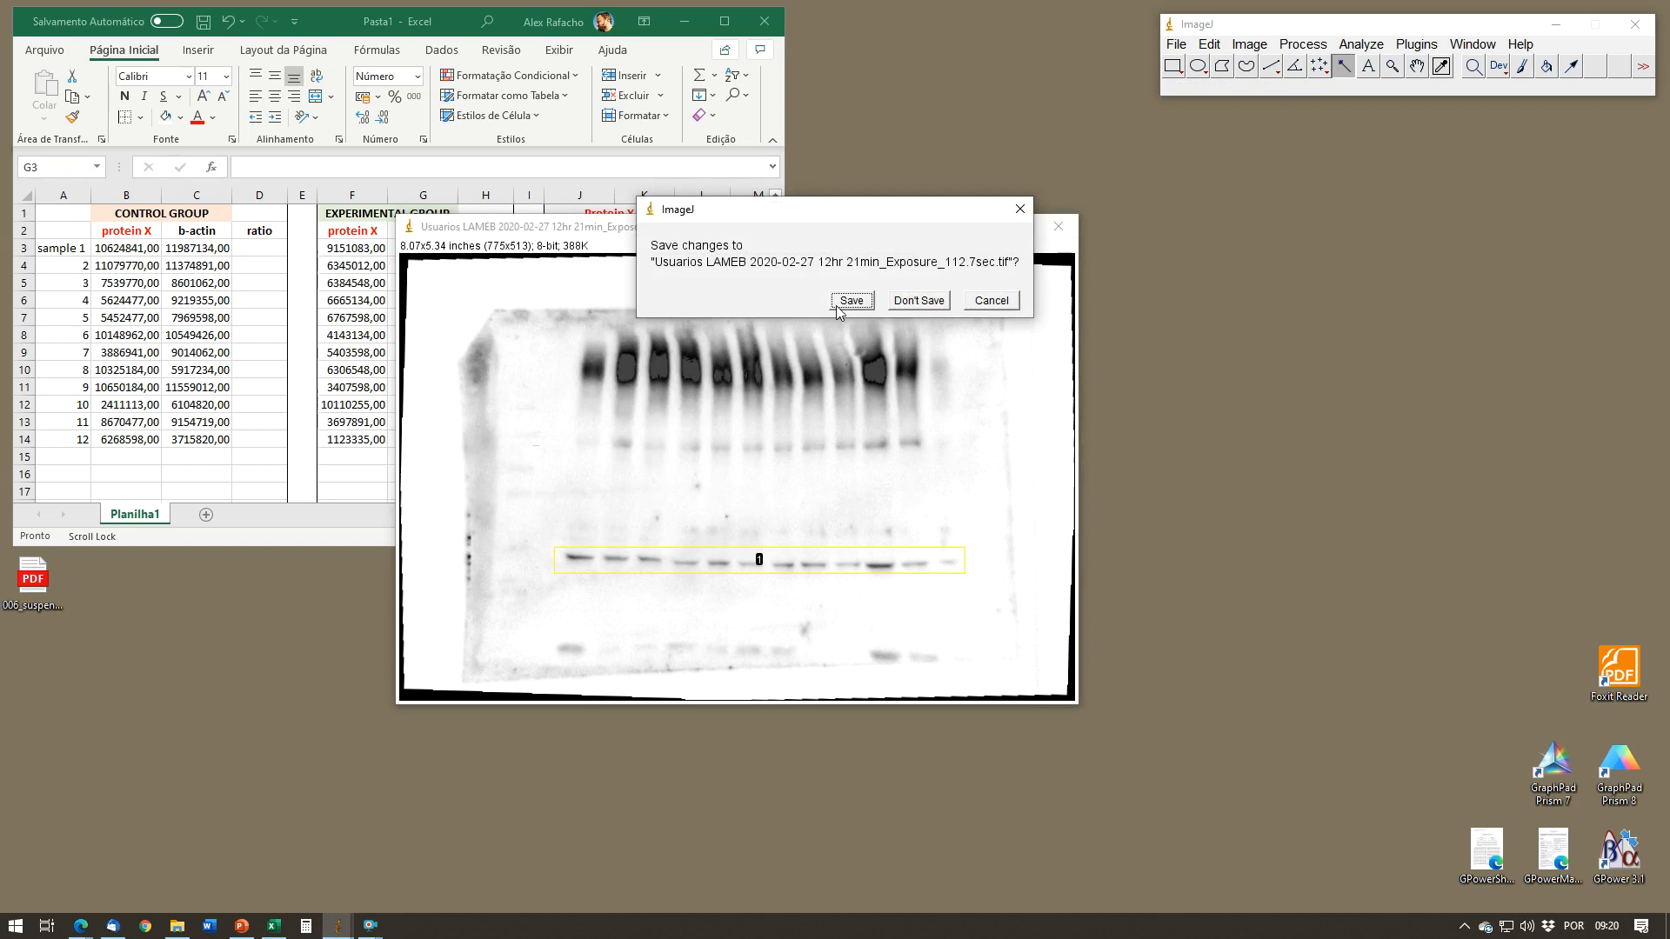
{"action": "left_click", "coordinate": [918, 300]}
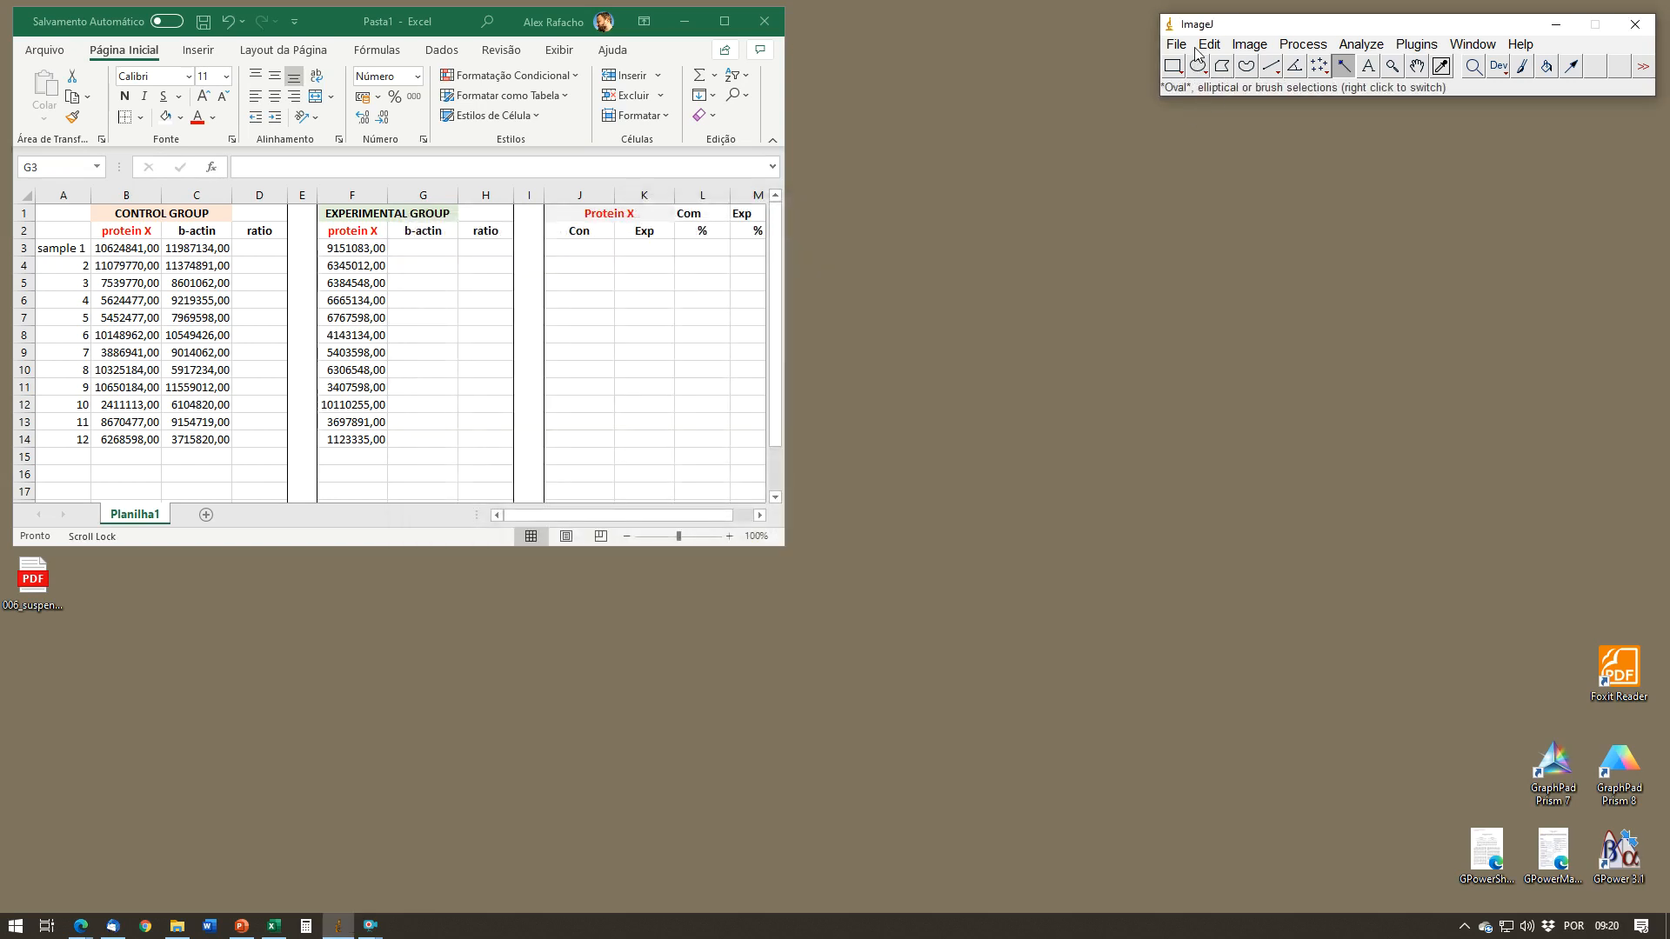
Step: Browse up to the tif folder and open the 12hr 19min_Exposure_15.6sec.tif blot image from its subfolders
{"action": "key", "text": "ctrl+o"}
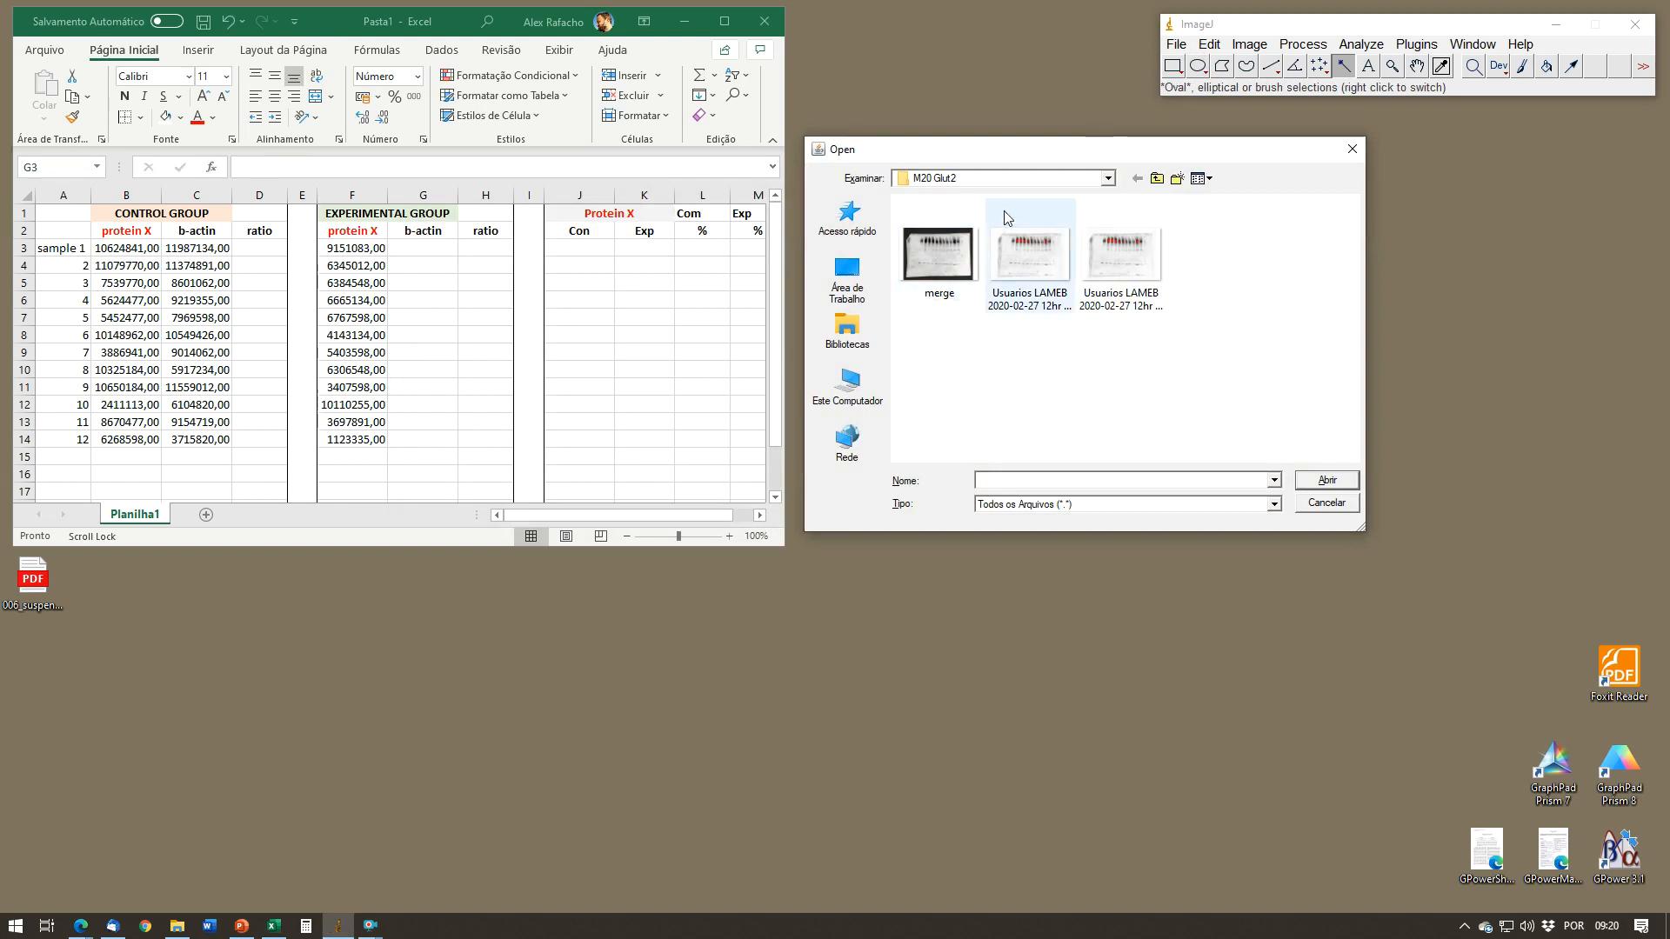
{"action": "left_click", "coordinate": [1041, 179]}
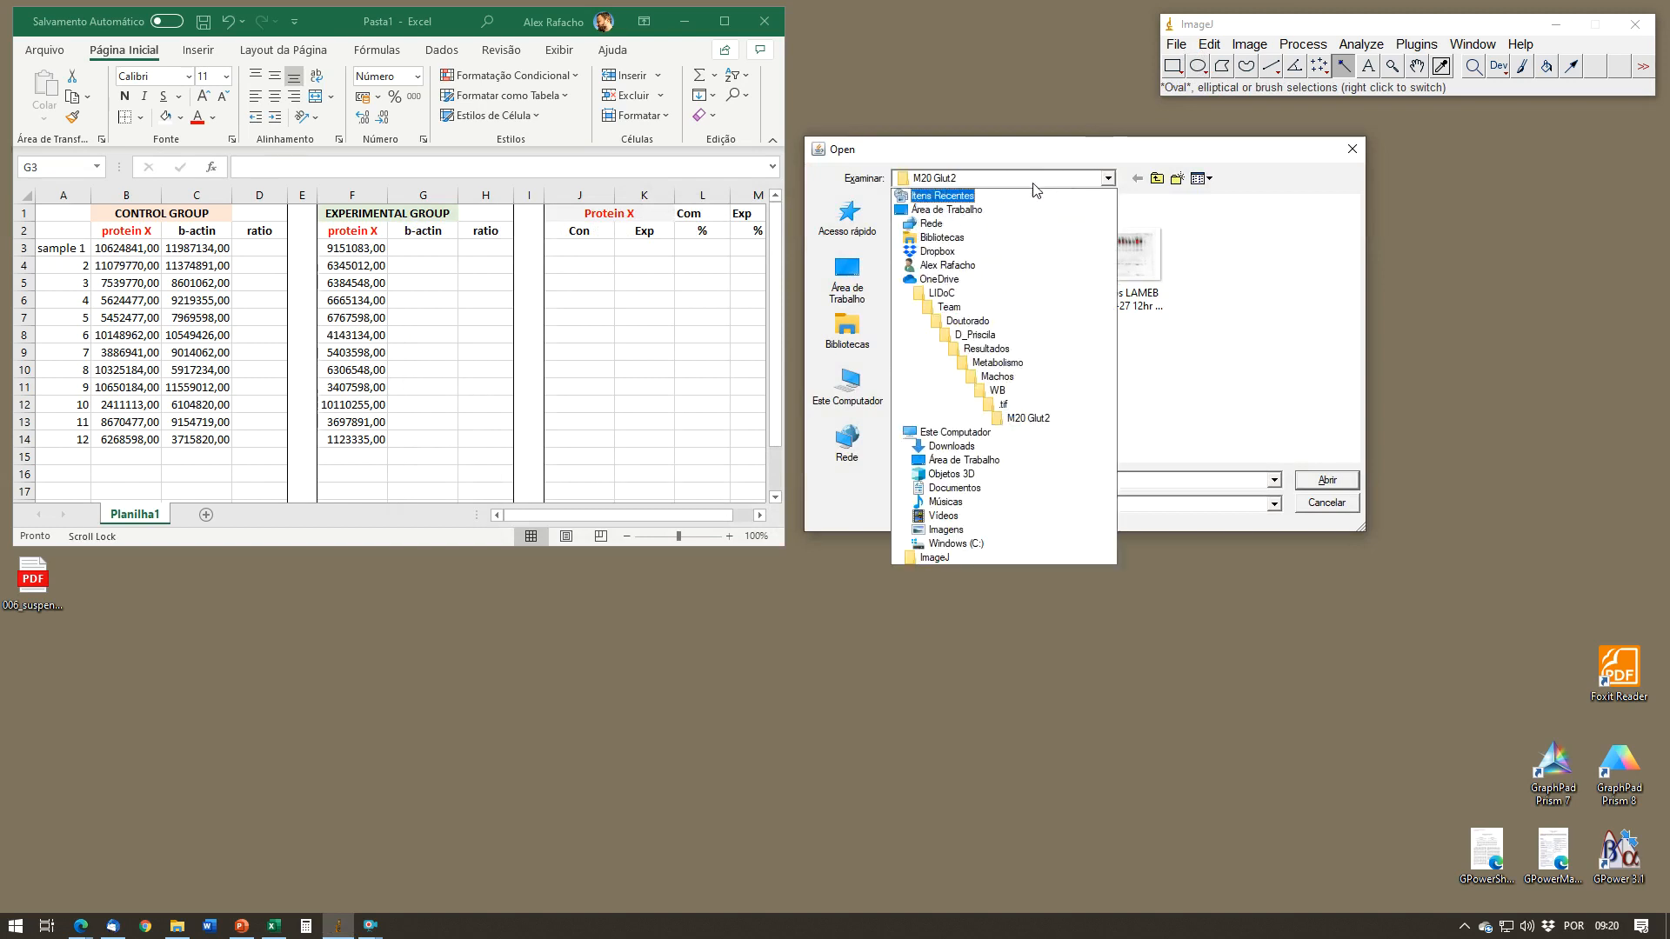
{"action": "left_click", "coordinate": [1004, 404]}
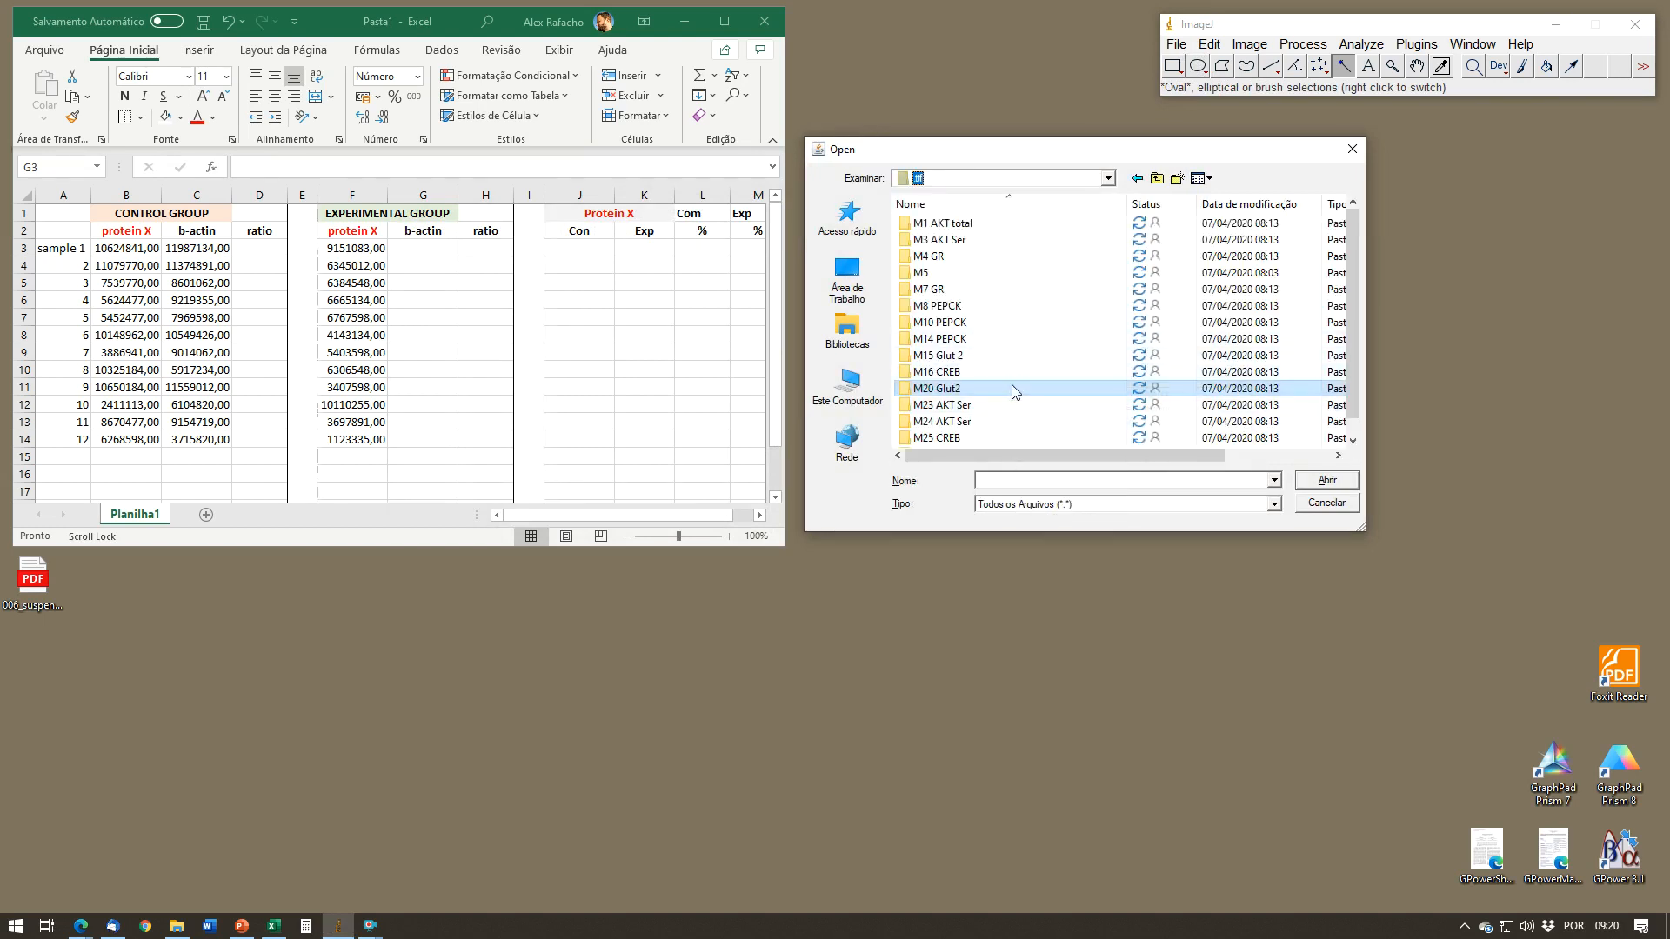
{"action": "double_click", "coordinate": [1018, 404]}
{"action": "double_click", "coordinate": [948, 257]}
{"action": "double_click", "coordinate": [1027, 254]}
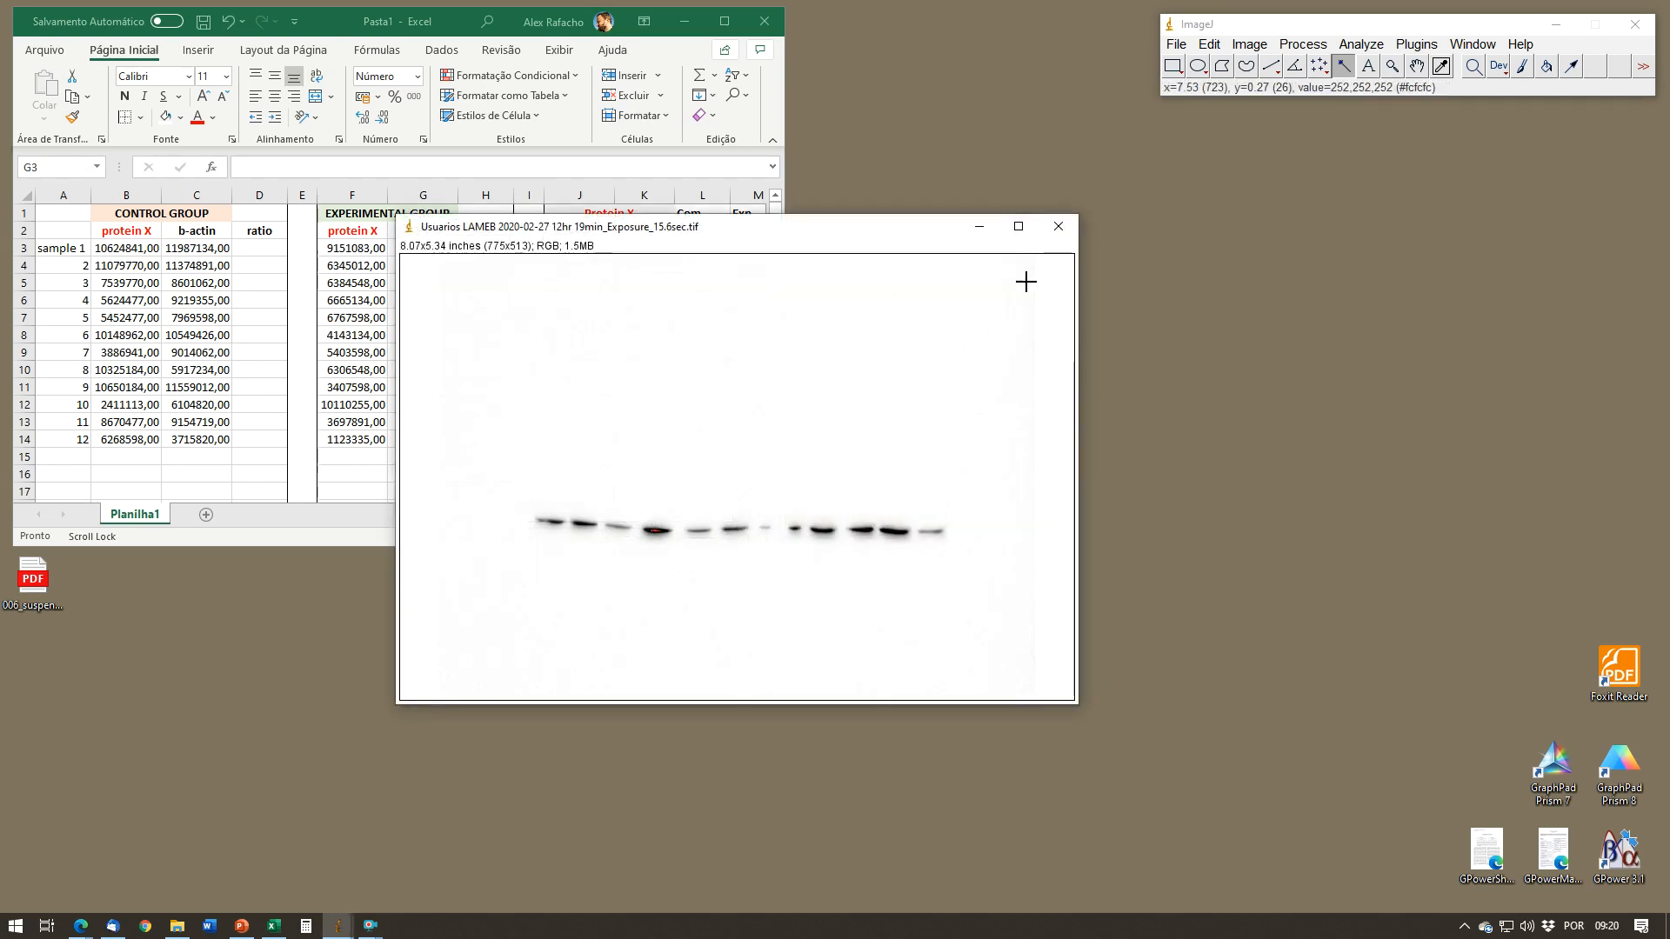
Step: Close the 15.6sec exposure and open the 12hr 19min_Exposure_10.7sec.tif blot image instead
{"action": "left_click", "coordinate": [1059, 226]}
{"action": "key", "text": "ctrl+o"}
{"action": "double_click", "coordinate": [1026, 257]}
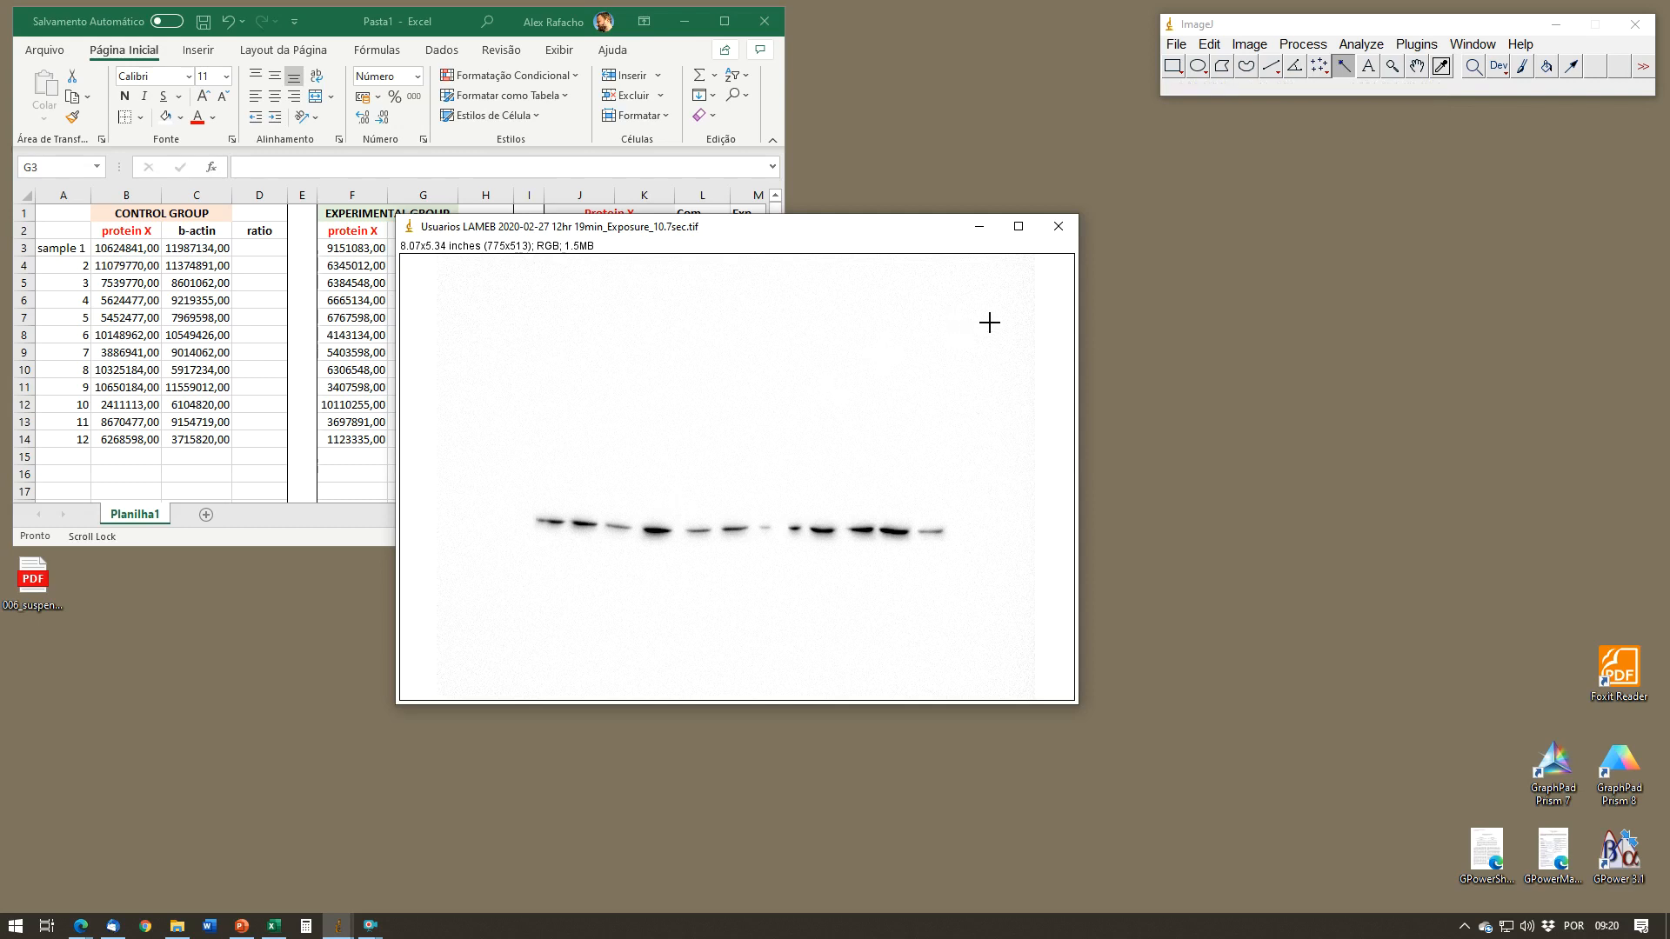
Step: Convert the blot image to 8-bit and rotate it by 1 degree to level the bands
{"action": "left_click", "coordinate": [1251, 45]}
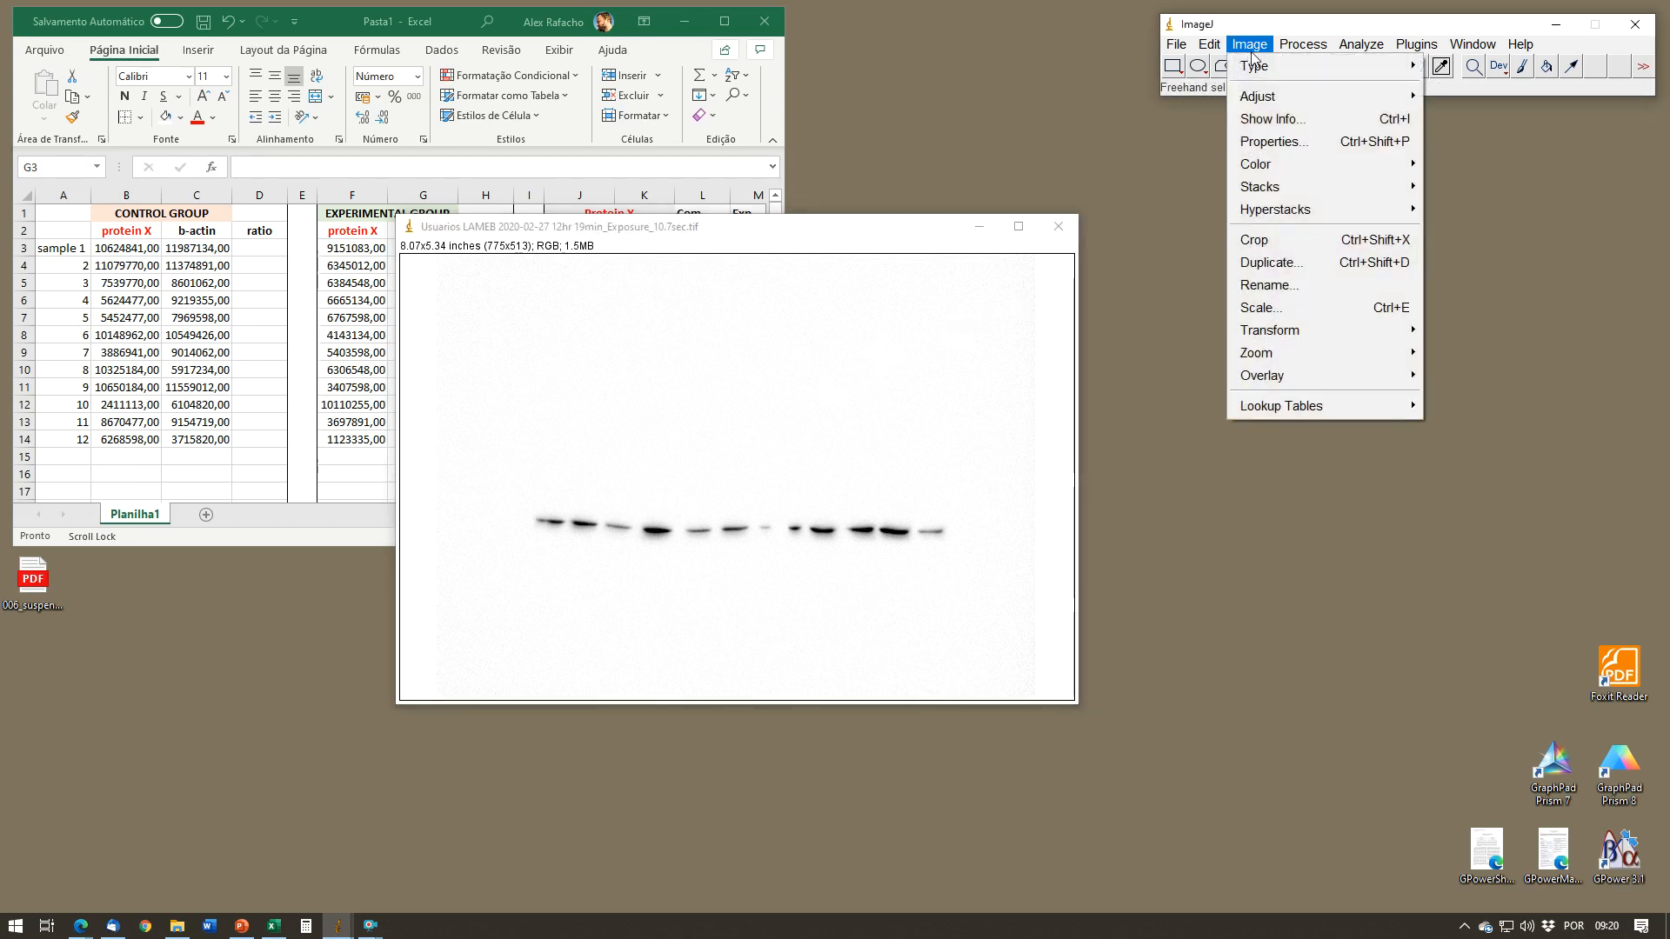
{"action": "mouse_move", "coordinate": [1254, 66]}
{"action": "left_click", "coordinate": [1449, 65]}
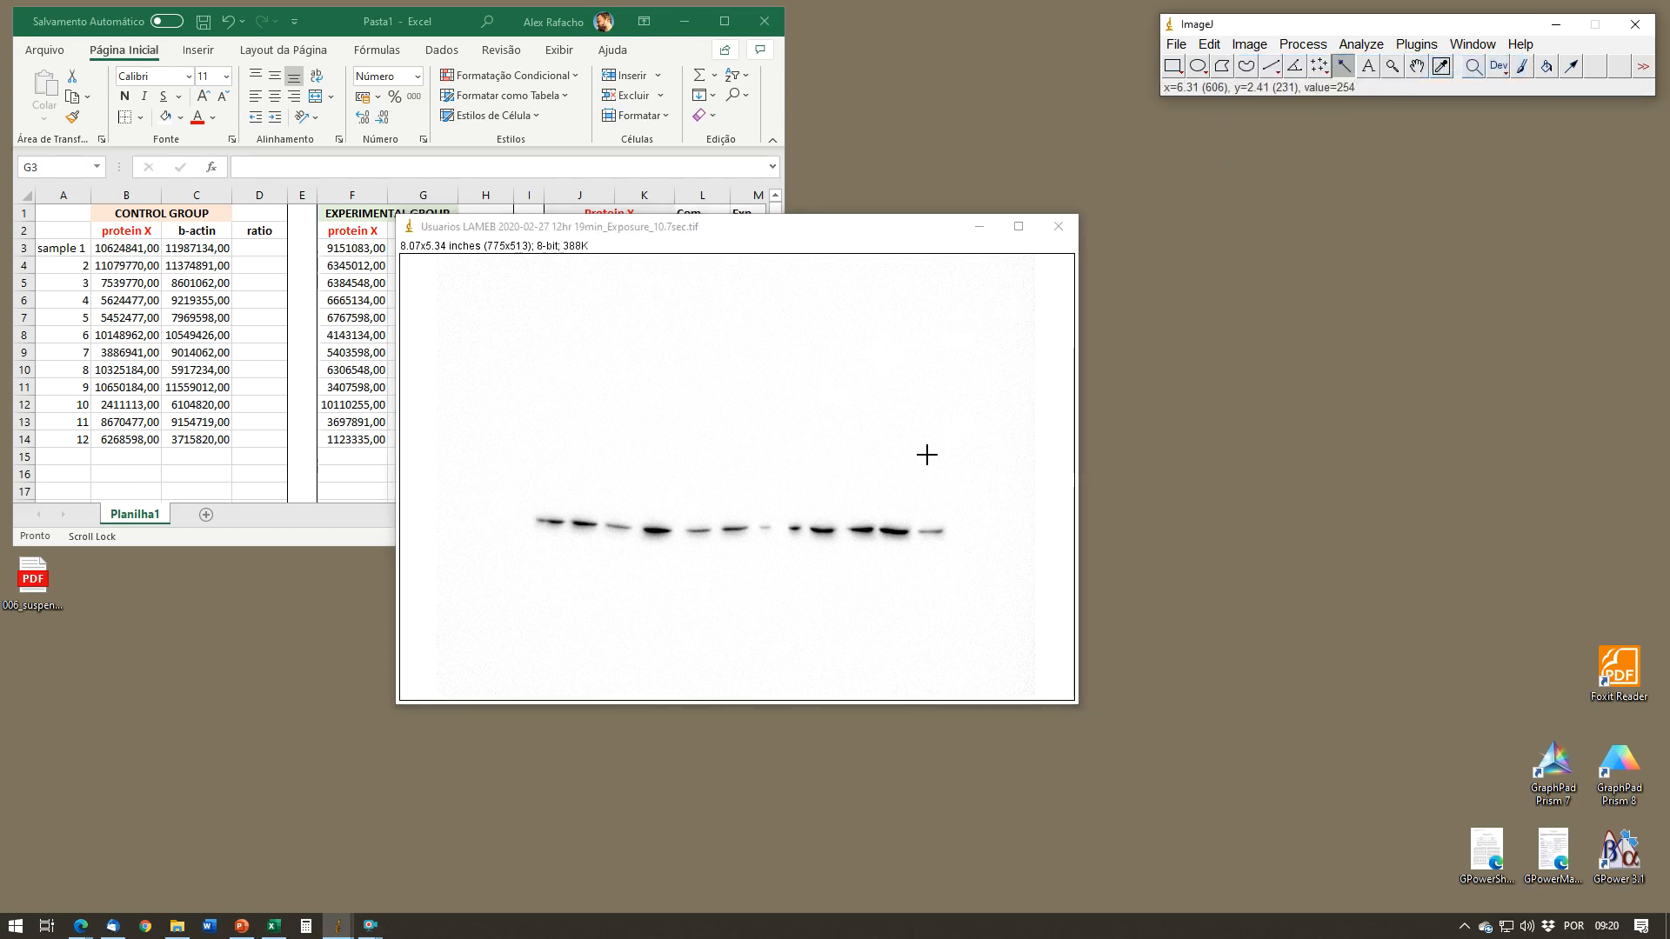
{"action": "left_click", "coordinate": [1250, 44]}
{"action": "mouse_move", "coordinate": [1278, 331]}
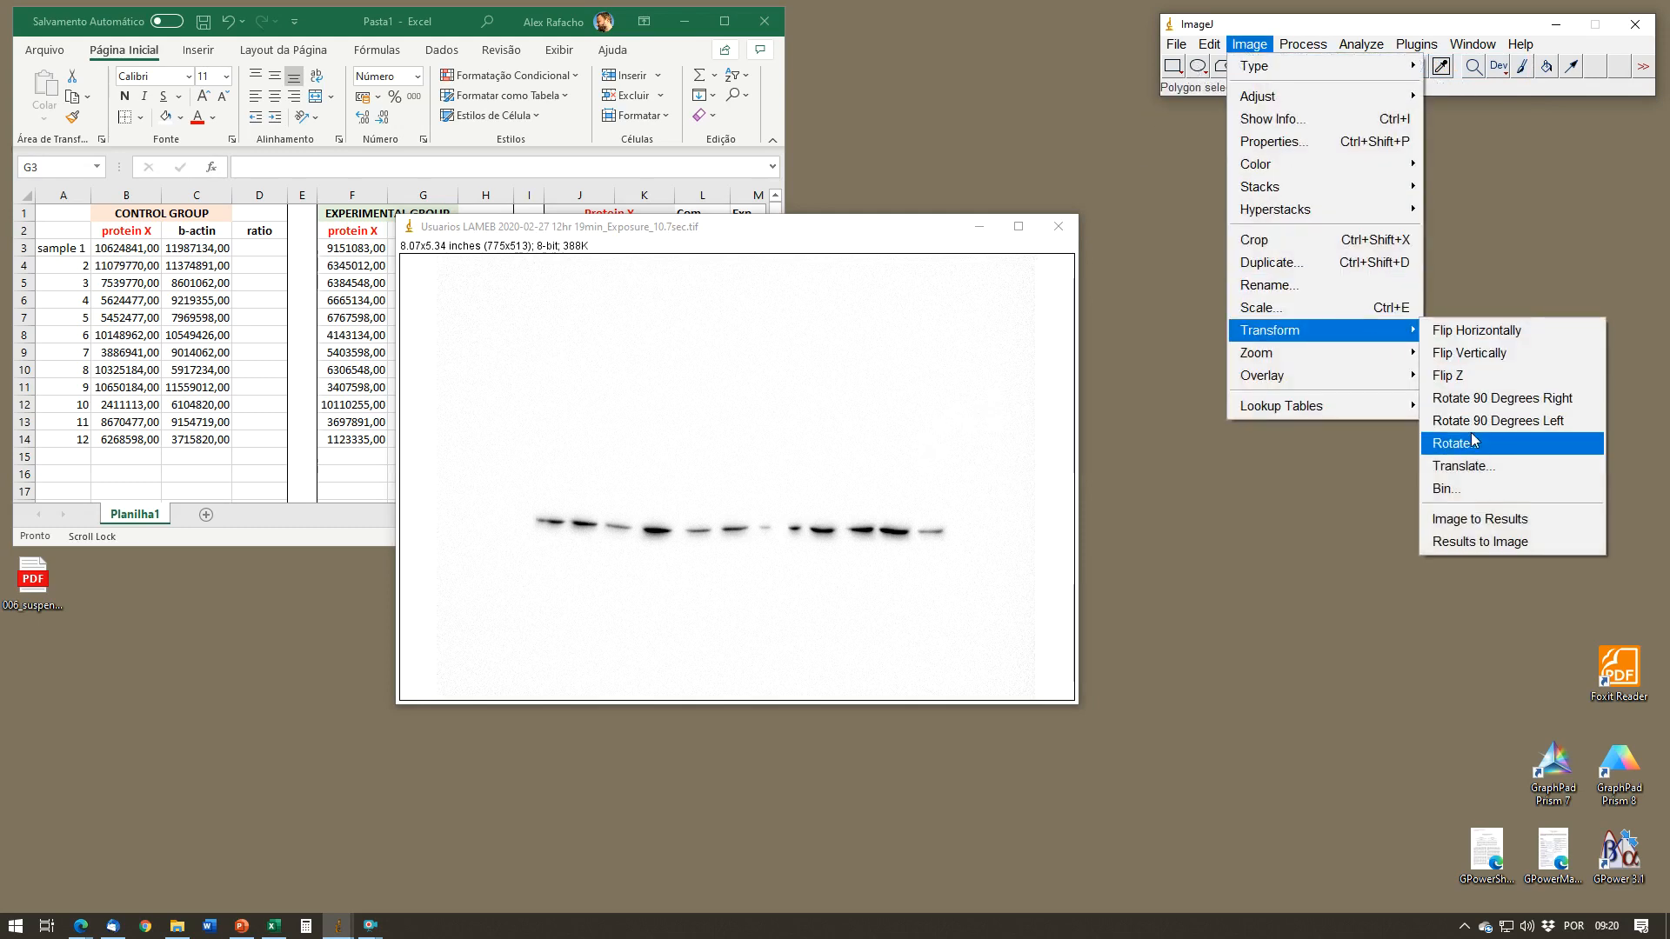
{"action": "left_click", "coordinate": [1321, 442]}
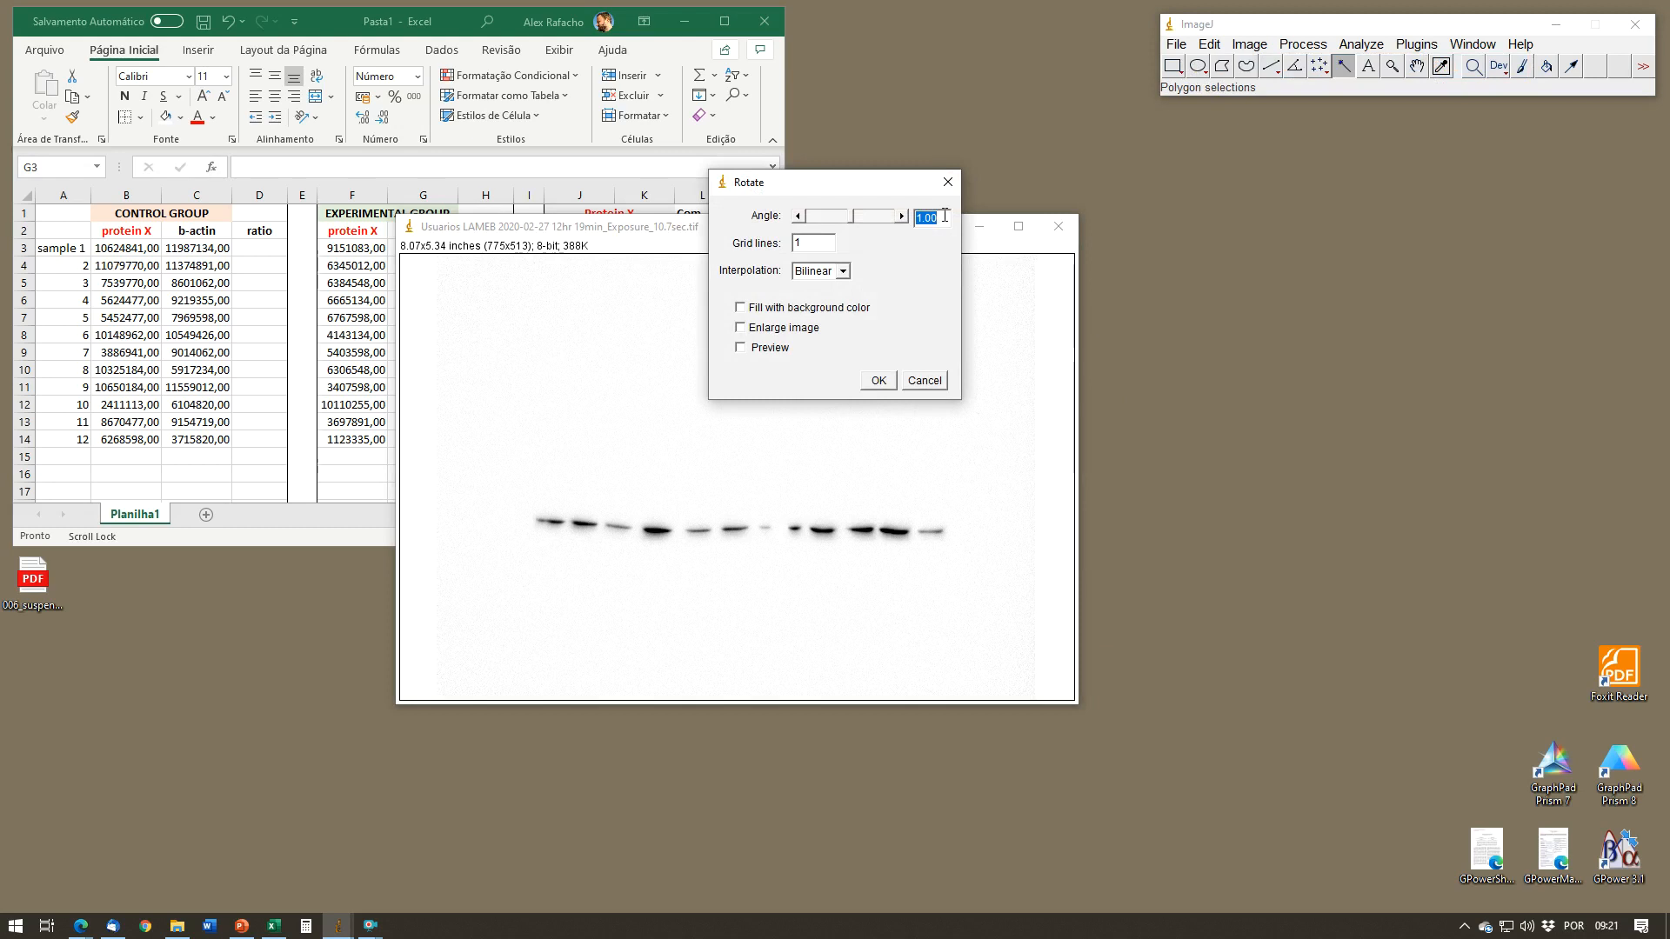
{"action": "key", "text": "Return"}
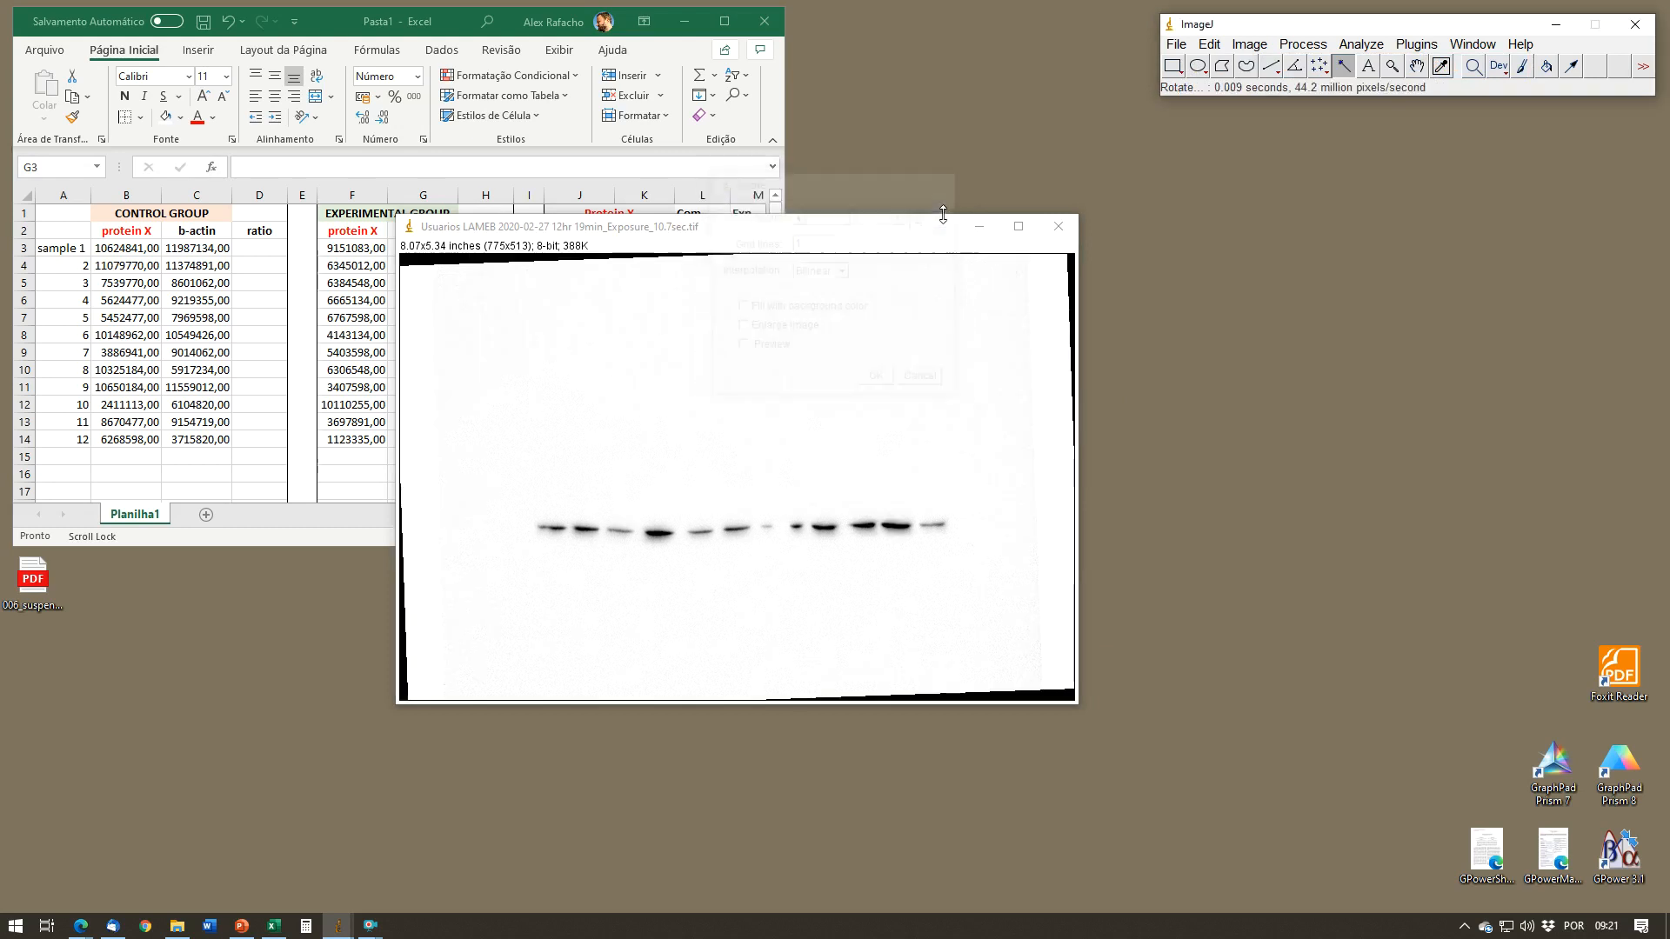
Step: Draw a rectangle about 489 pixels wide around the twelve b-actin bands, set it as the first lane, and plot its intensity profile
{"action": "left_click", "coordinate": [1173, 66]}
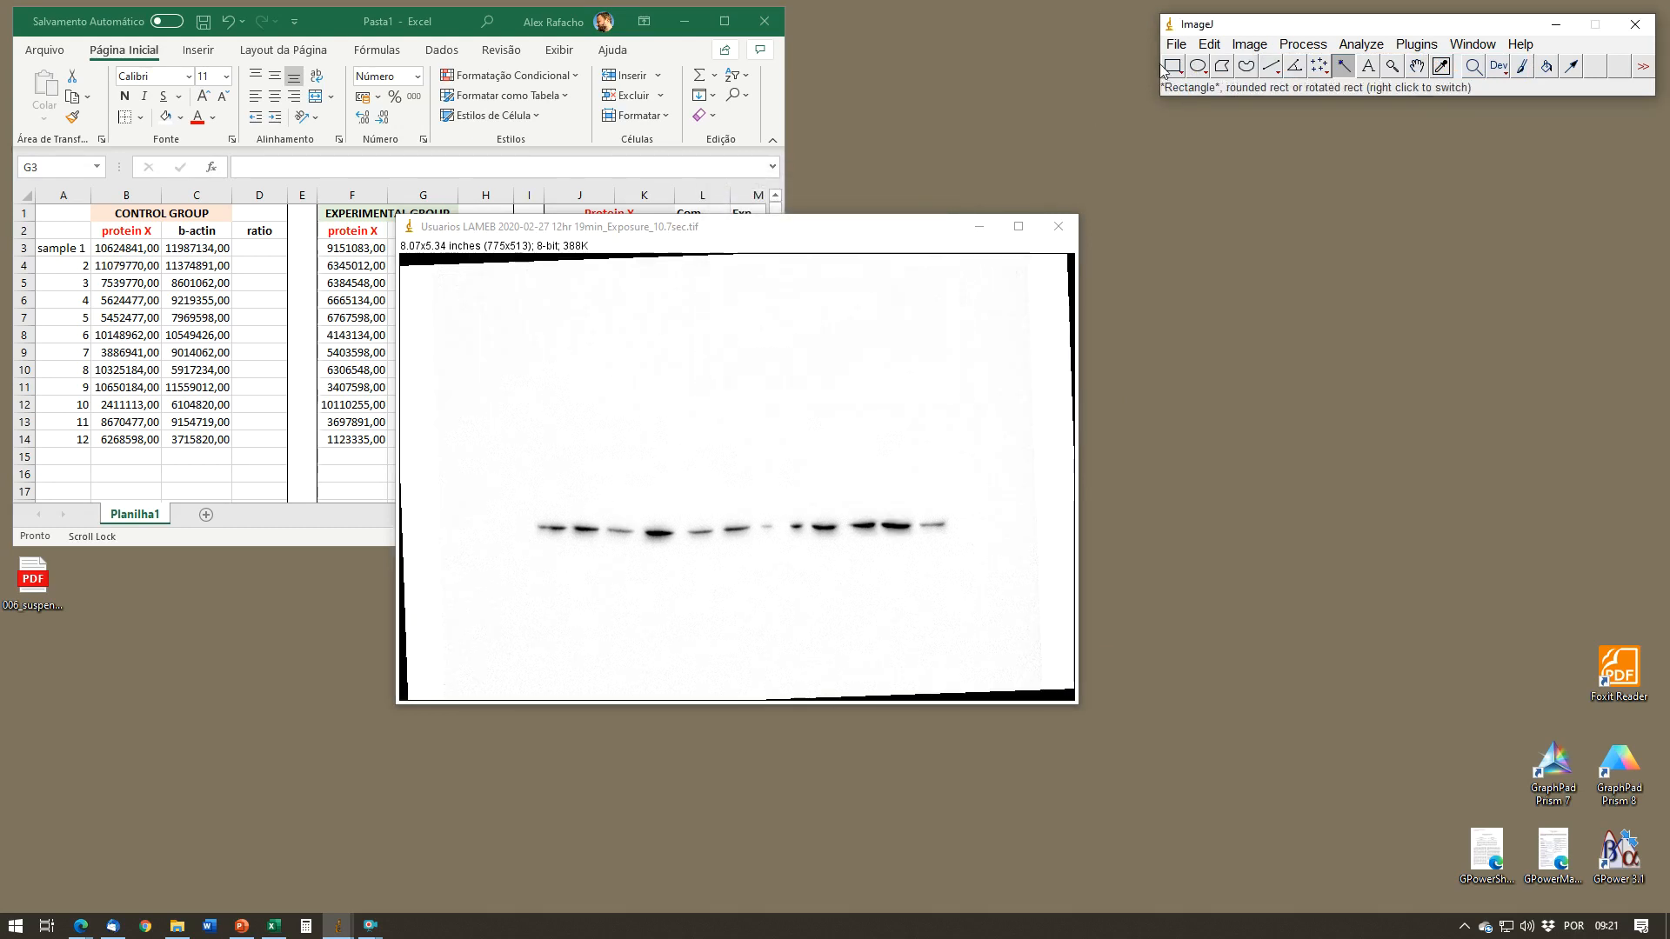
{"action": "left_click_drag", "start_coordinate": [527, 517], "coordinate": [953, 547]}
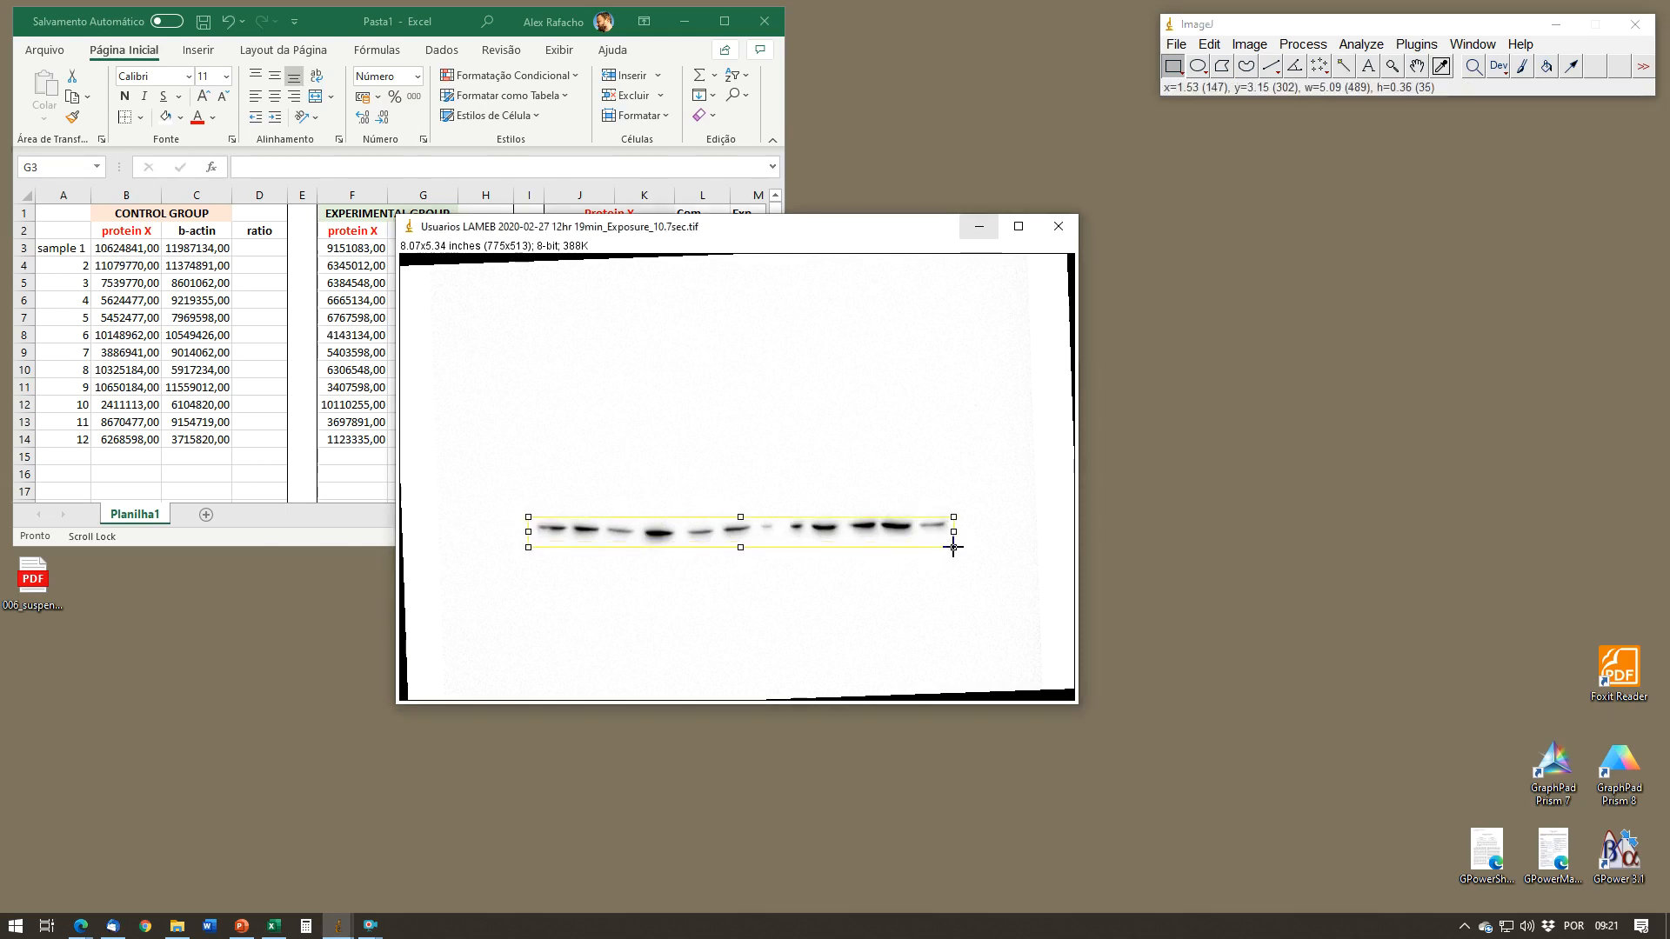
{"action": "left_click_drag", "start_coordinate": [743, 525], "coordinate": [742, 523]}
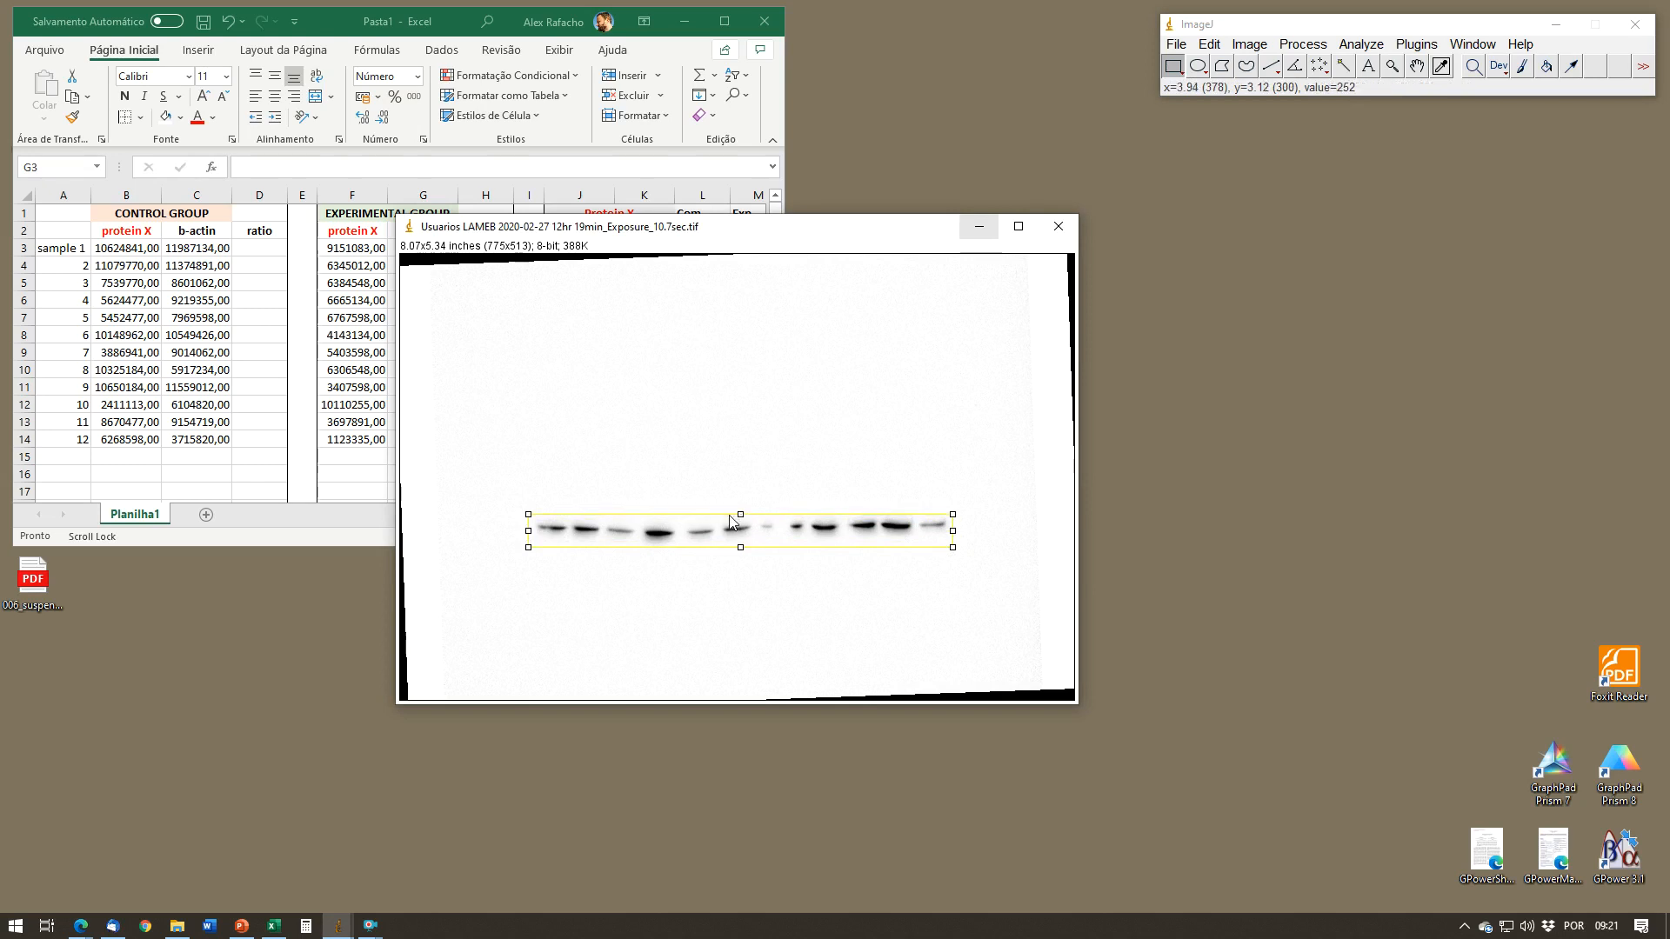
{"action": "key", "text": "1"}
{"action": "key", "text": "3"}
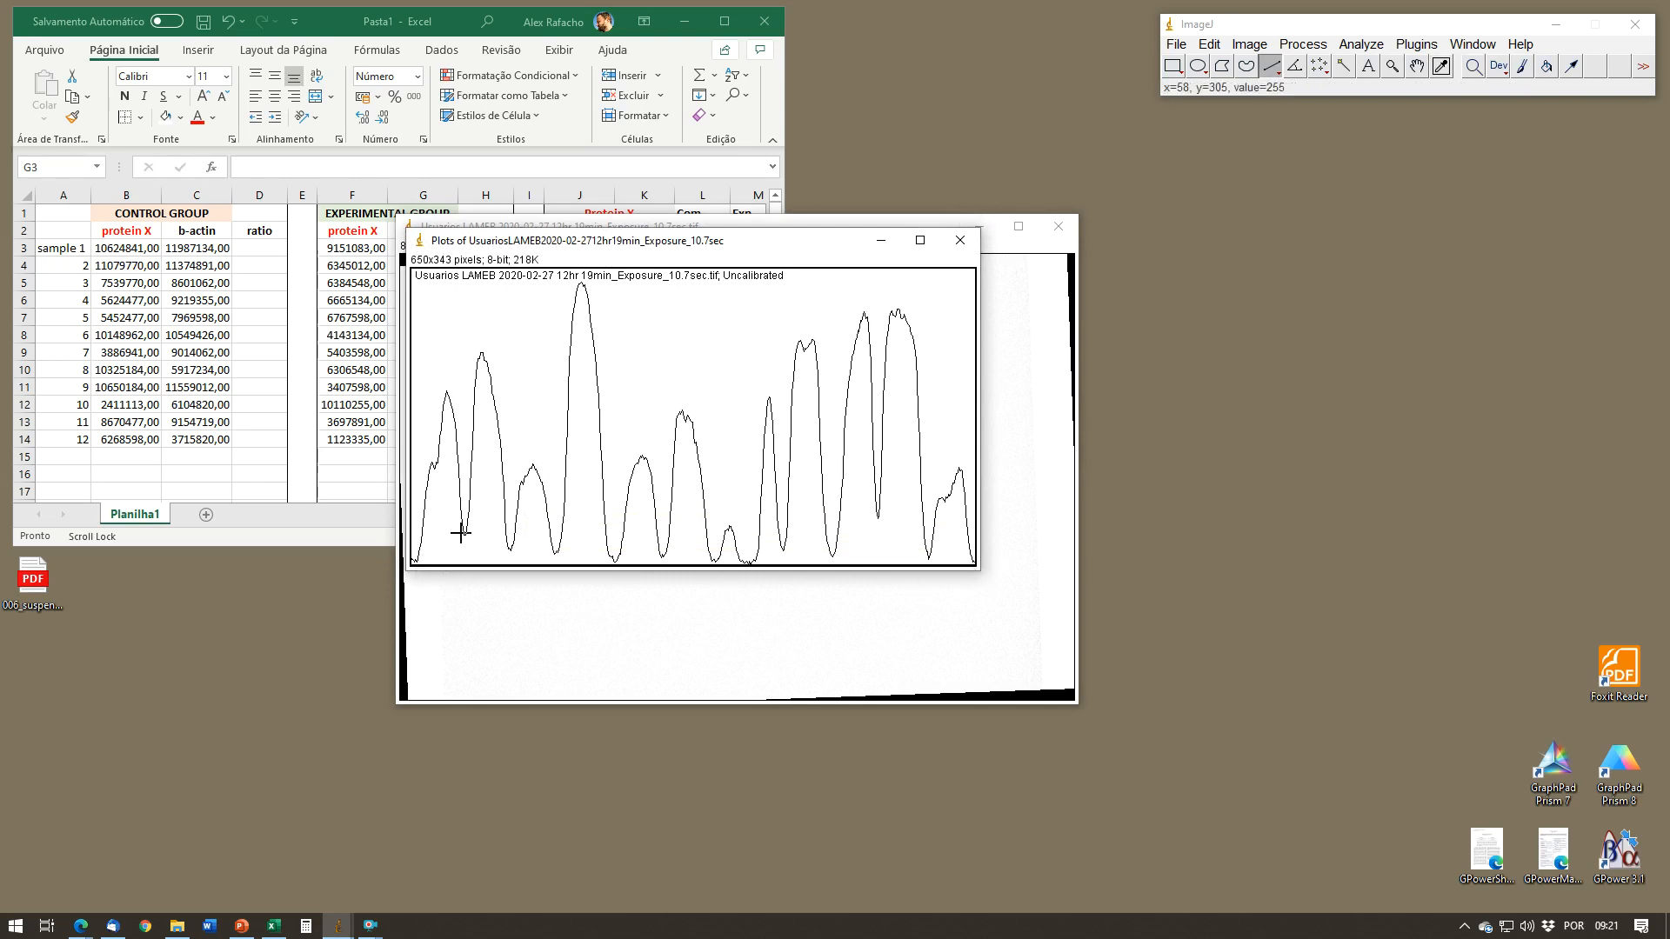
Step: Draw short vertical lines down to the plot's lower border in the valleys between the b-actin peaks to close off each peak
{"action": "left_click_drag", "start_coordinate": [415, 553], "coordinate": [414, 580]}
{"action": "left_click_drag", "start_coordinate": [557, 538], "coordinate": [560, 583]}
{"action": "mouse_move", "coordinate": [509, 531]}
{"action": "left_mouse_down"}
{"action": "mouse_move", "coordinate": [506, 574]}
{"action": "mouse_move", "coordinate": [554, 576]}
{"action": "left_mouse_up"}
{"action": "left_click_drag", "start_coordinate": [878, 508], "coordinate": [878, 579]}
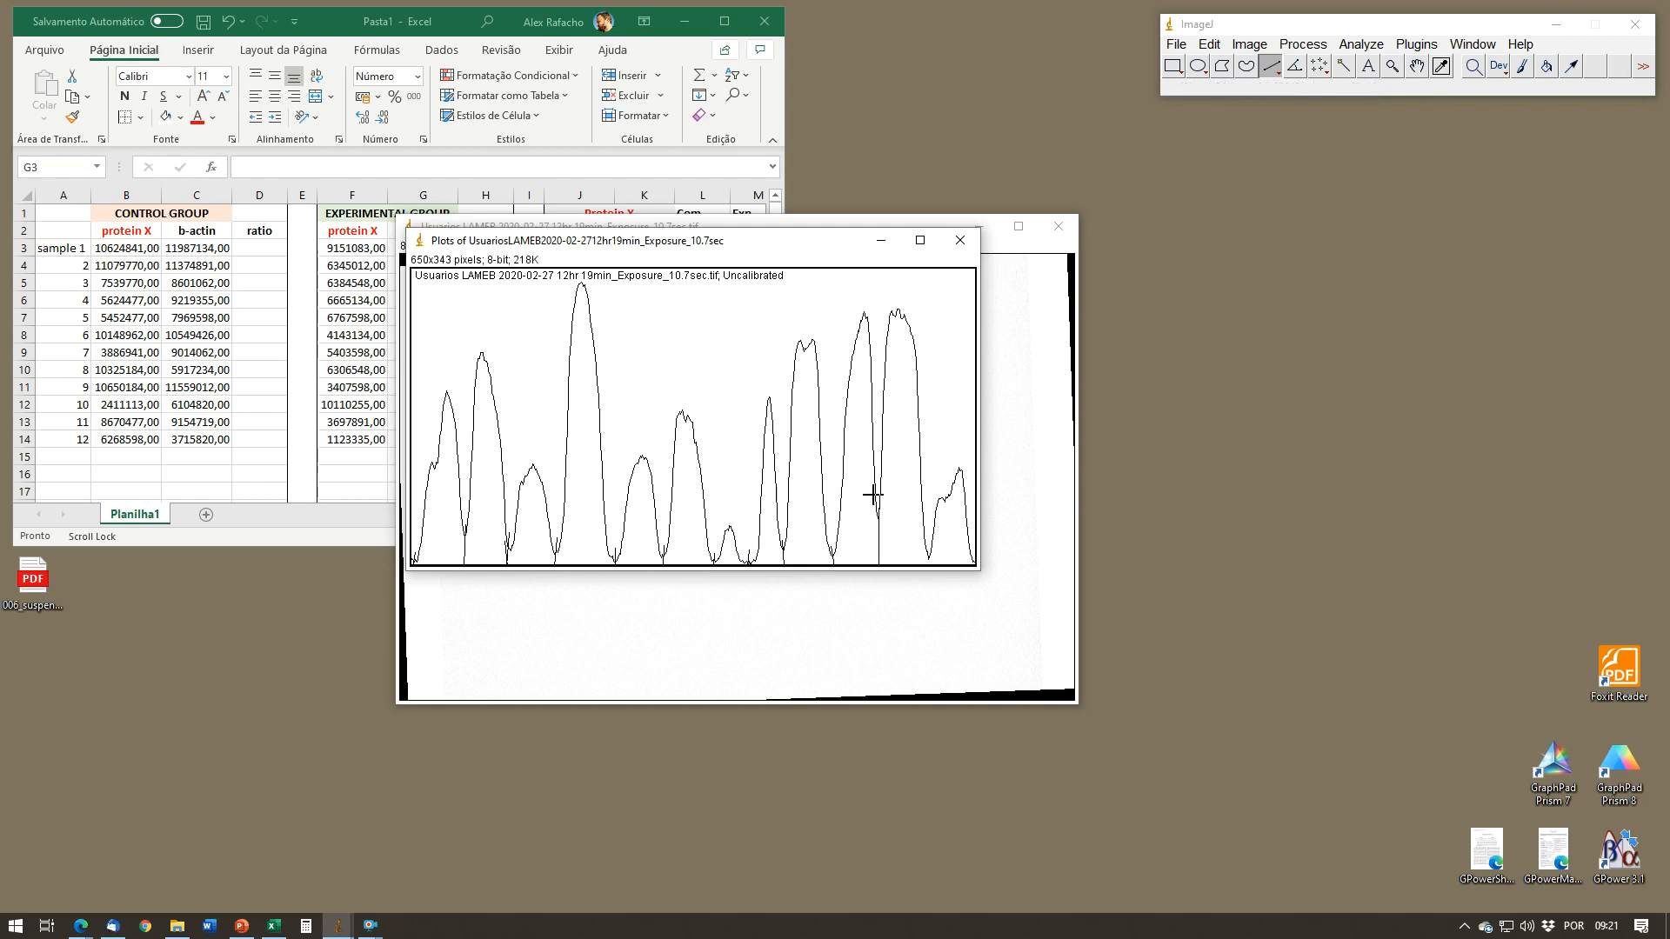
Step: Shift the plot window clear and measure the area of each of the twelve b-actin peaks with the Wand tool
{"action": "left_click_drag", "start_coordinate": [841, 244], "coordinate": [819, 219]}
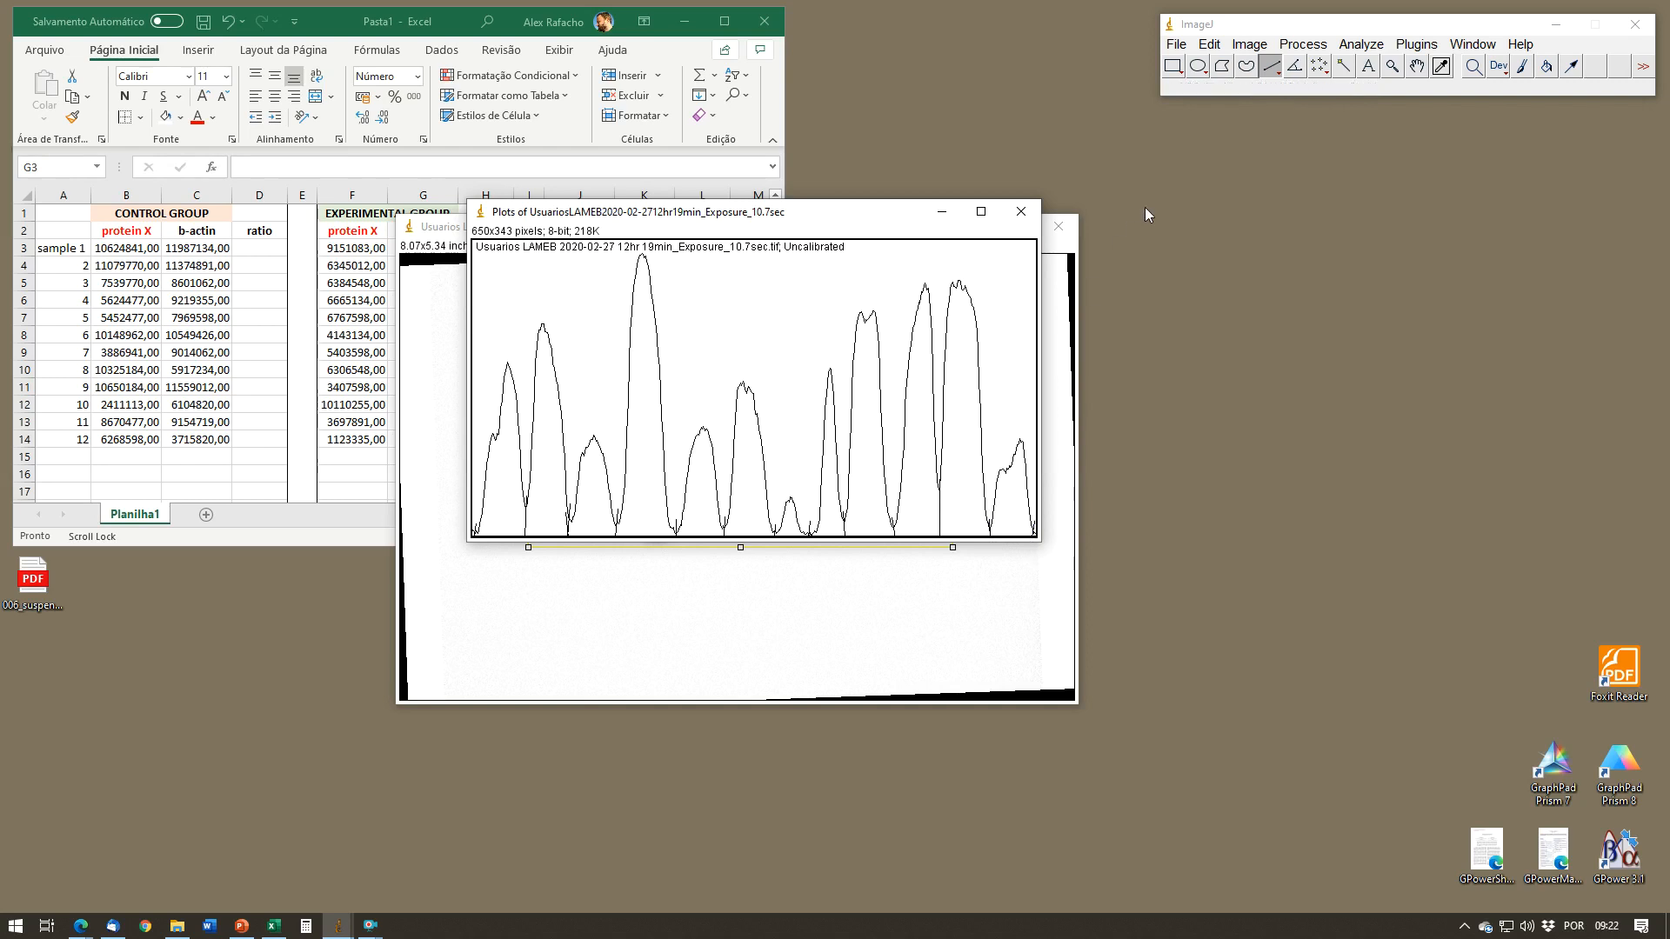
{"action": "left_click", "coordinate": [1344, 65]}
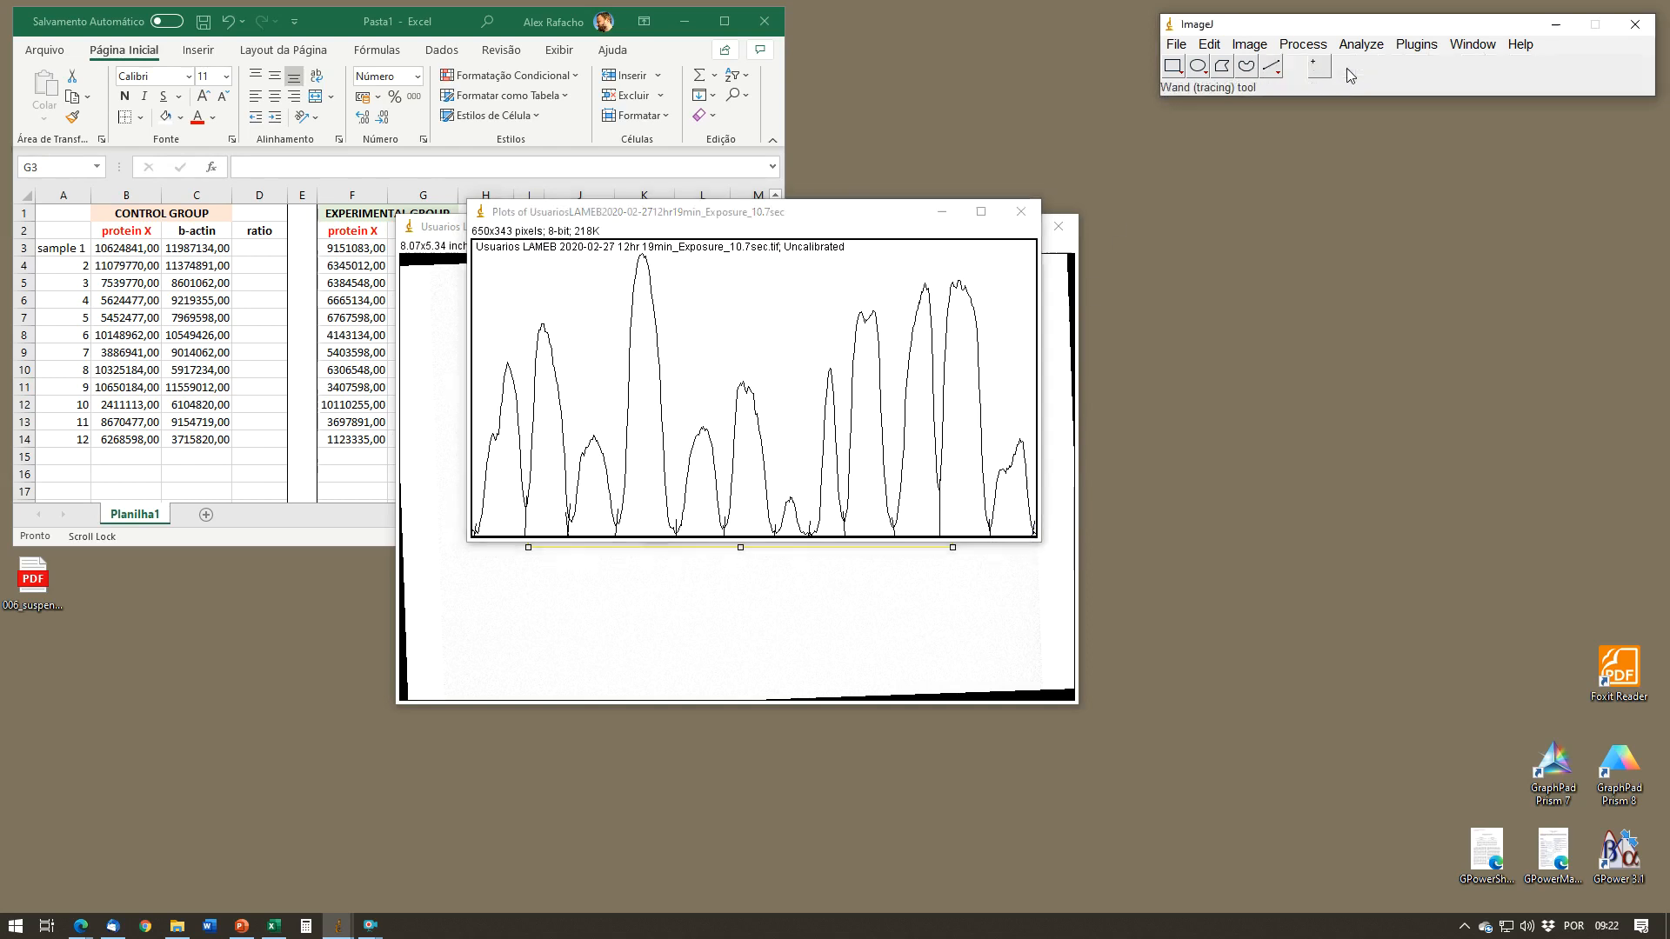
{"action": "left_click", "coordinate": [512, 509]}
{"action": "left_click", "coordinate": [541, 511]}
{"action": "left_click", "coordinate": [589, 514]}
{"action": "left_click", "coordinate": [641, 511]}
{"action": "left_click", "coordinate": [687, 512]}
{"action": "left_click", "coordinate": [741, 520]}
{"action": "left_click", "coordinate": [790, 522]}
{"action": "left_click", "coordinate": [831, 520]}
{"action": "left_click", "coordinate": [863, 520]}
{"action": "left_click", "coordinate": [920, 519]}
{"action": "left_click", "coordinate": [968, 518]}
{"action": "left_click", "coordinate": [1001, 512]}
Step: Copy all twelve b-actin measurements from the results table and paste them into the Excel sheet starting at cell K3
{"action": "right_click", "coordinate": [1030, 625]}
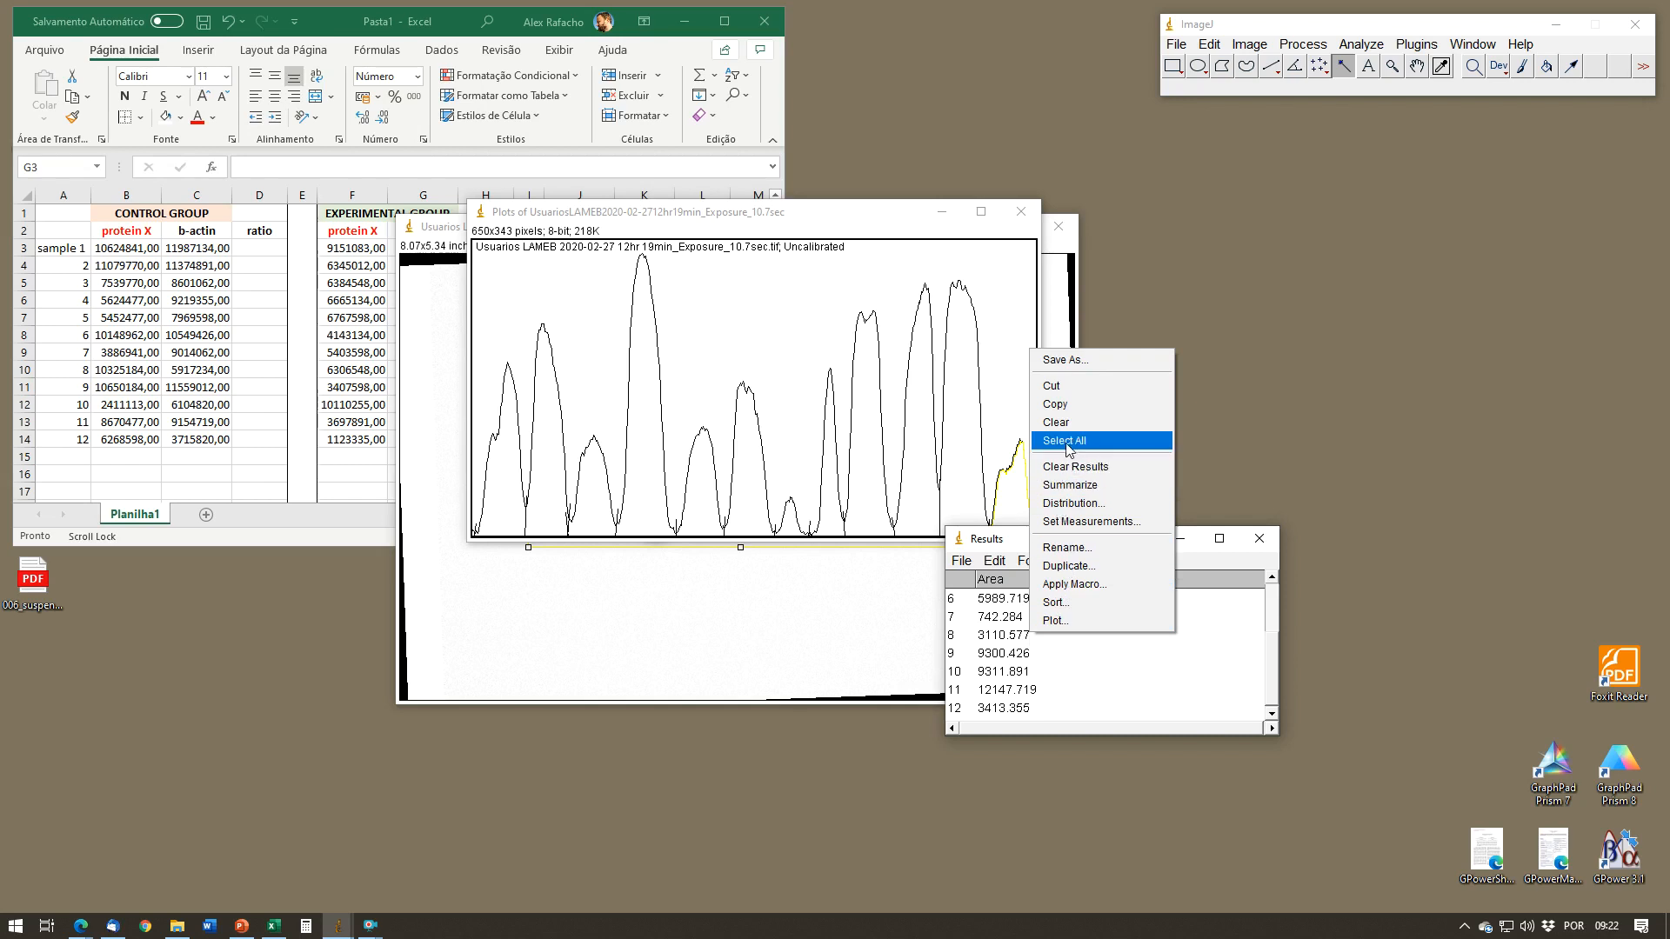
{"action": "left_click", "coordinate": [1066, 444]}
{"action": "right_click", "coordinate": [1041, 639]}
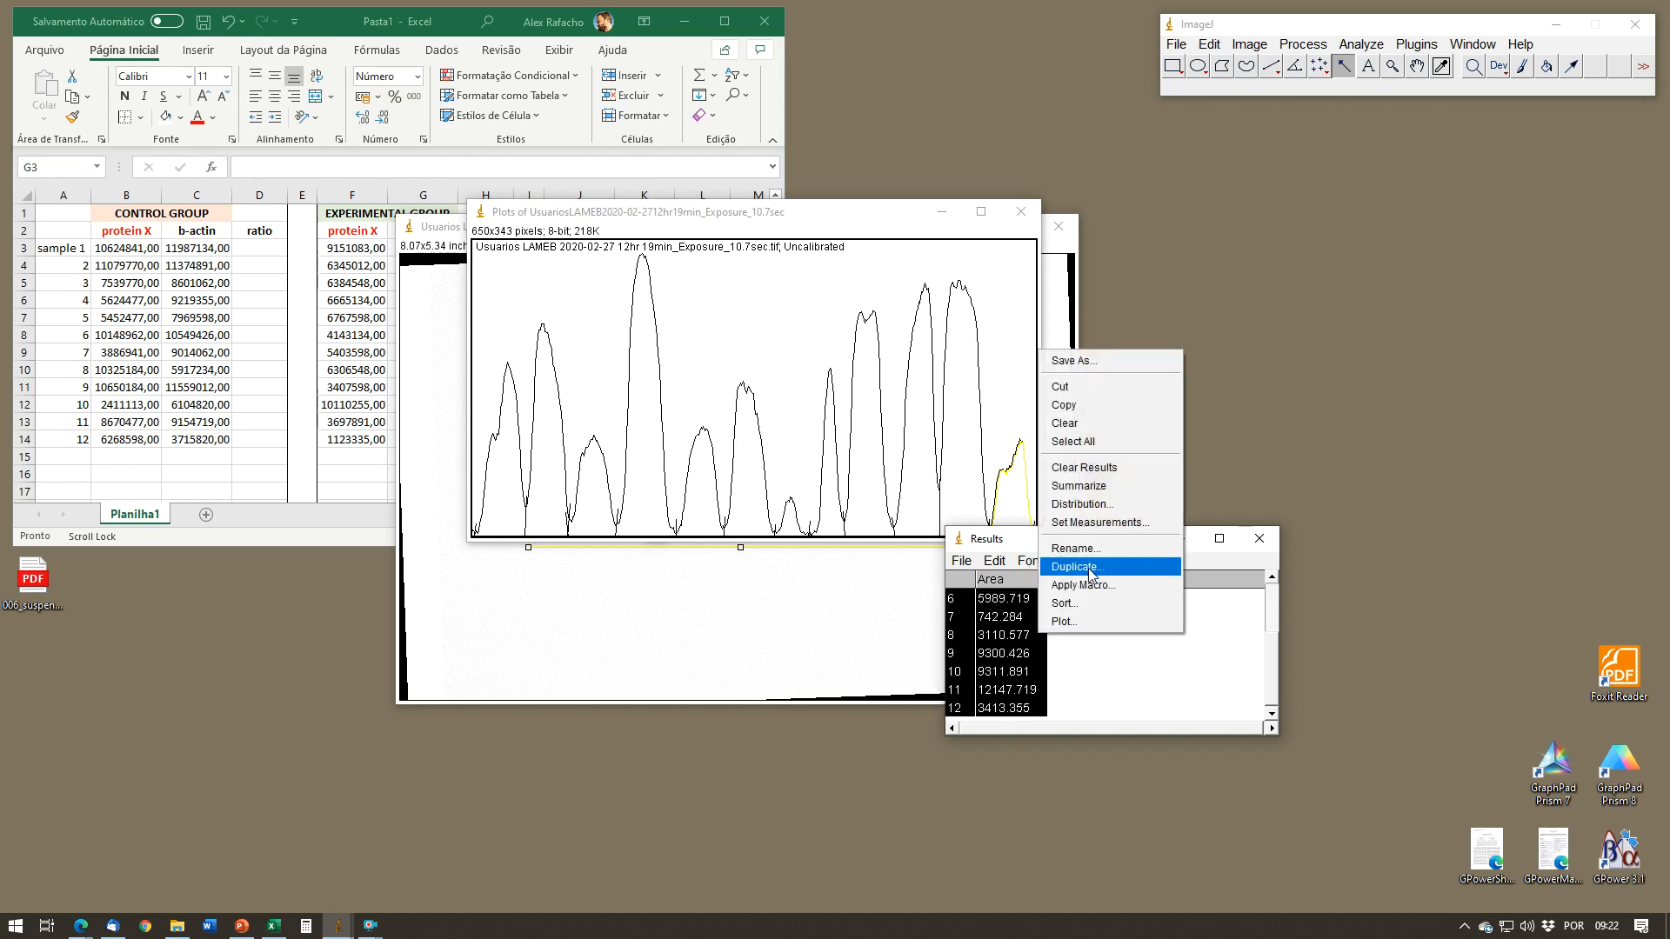
{"action": "left_click", "coordinate": [1070, 405]}
{"action": "left_click", "coordinate": [280, 544]}
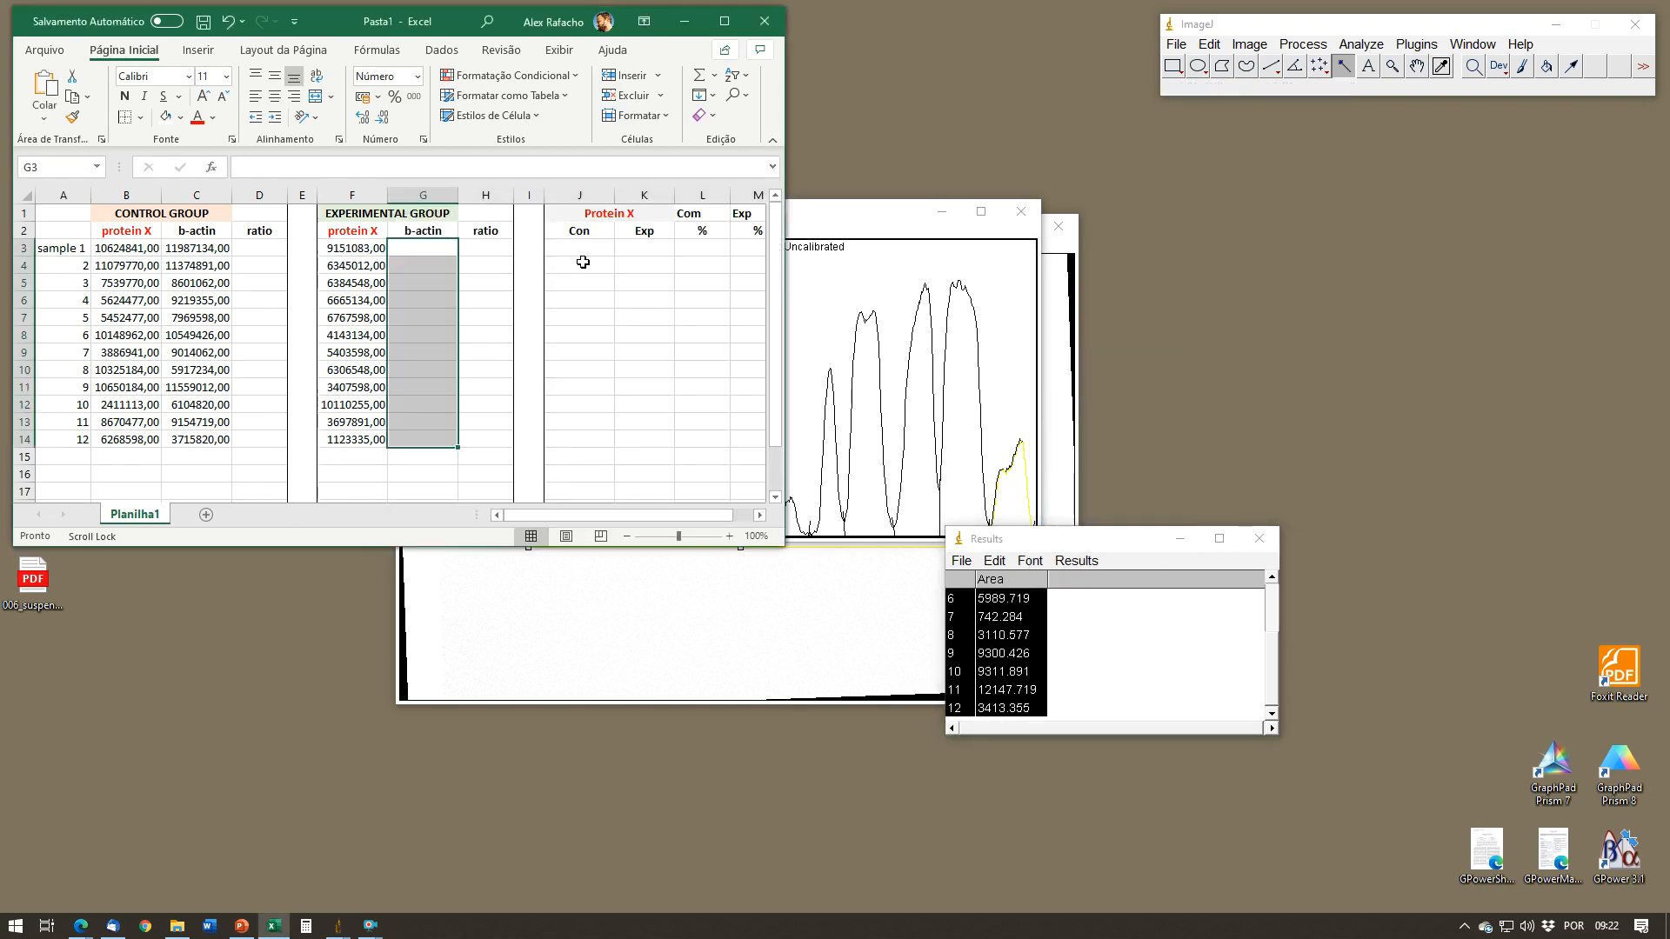
{"action": "left_click", "coordinate": [638, 250]}
{"action": "key", "text": "ctrl+v"}
Step: Move the pasted areas from column L to the experimental b-actin column starting at G3, and clear the row numbers from column K
{"action": "left_click_drag", "start_coordinate": [702, 248], "coordinate": [702, 444]}
{"action": "key", "text": "ctrl+x"}
{"action": "left_click", "coordinate": [424, 248]}
{"action": "key", "text": "ctrl+v"}
{"action": "left_click_drag", "start_coordinate": [643, 250], "coordinate": [657, 437]}
{"action": "key", "text": "Delete"}
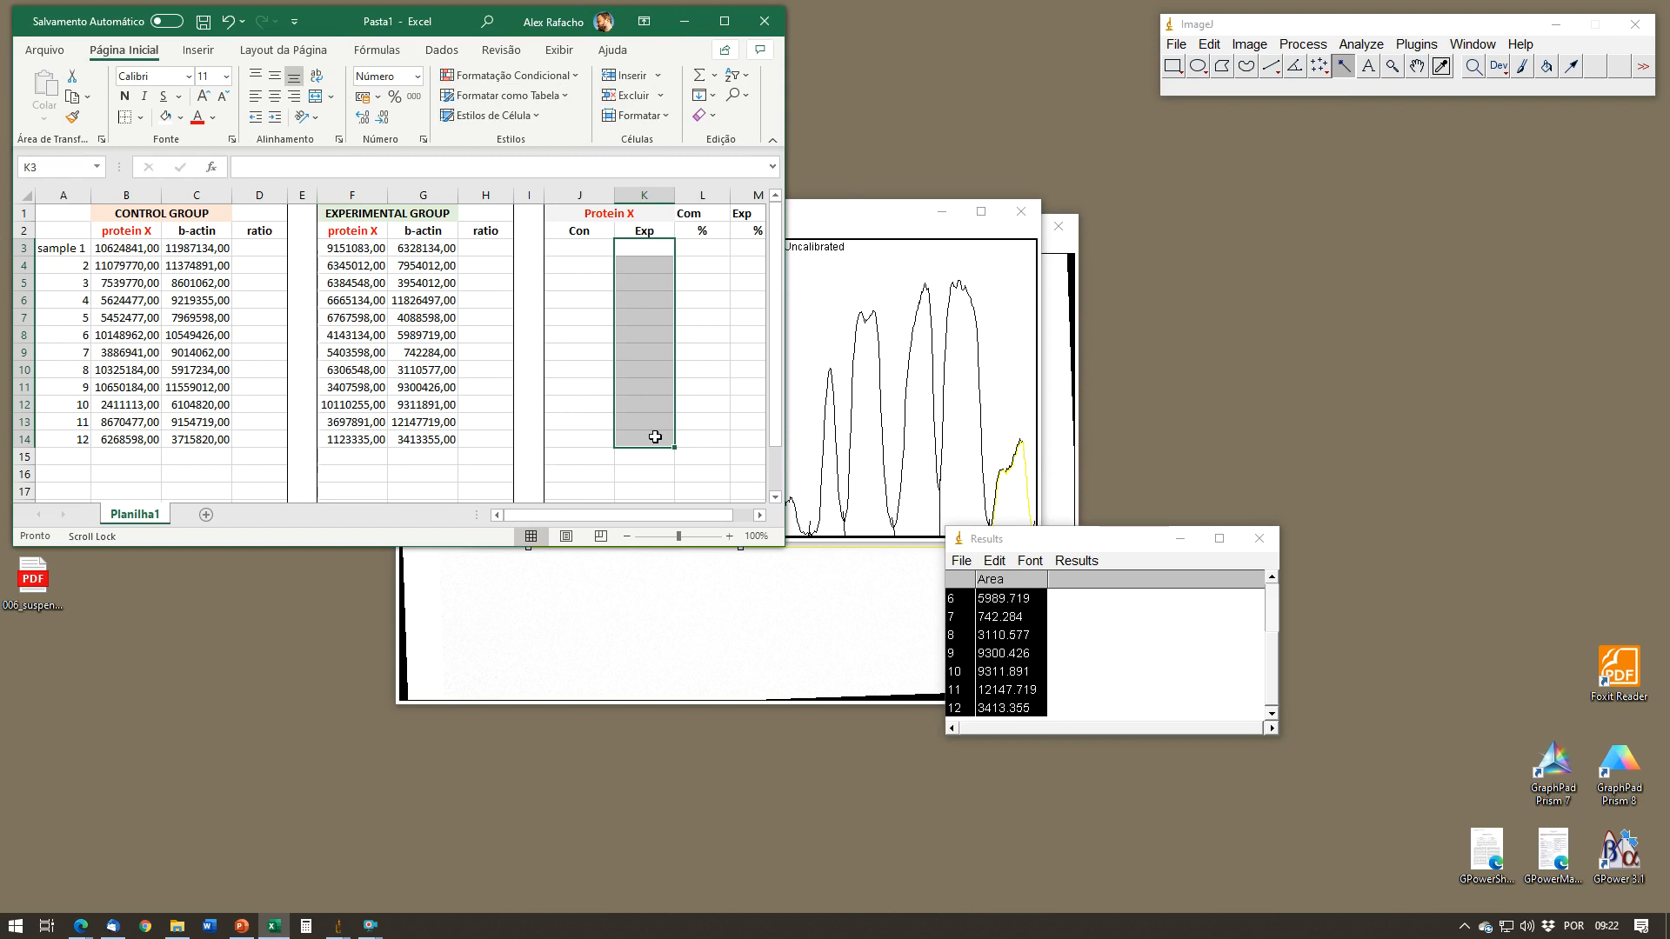
Step: Close the b-actin profile plot and results table without saving, and move the blot image window clear of the spreadsheet
{"action": "left_click", "coordinate": [1022, 212]}
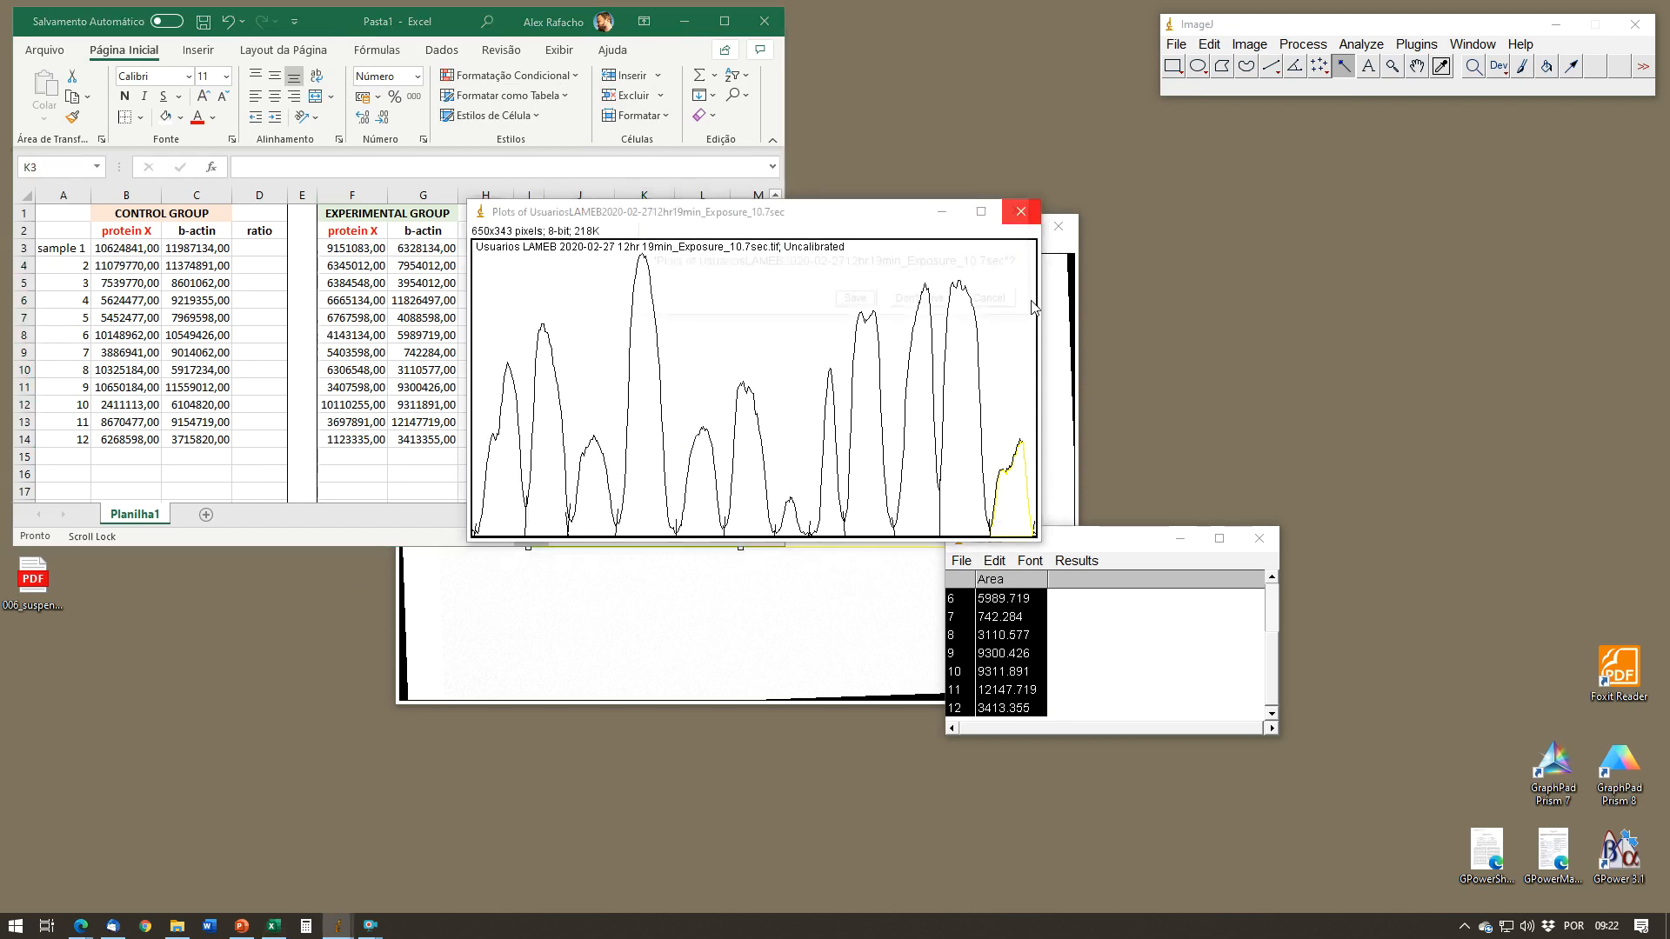
{"action": "left_click", "coordinate": [931, 304]}
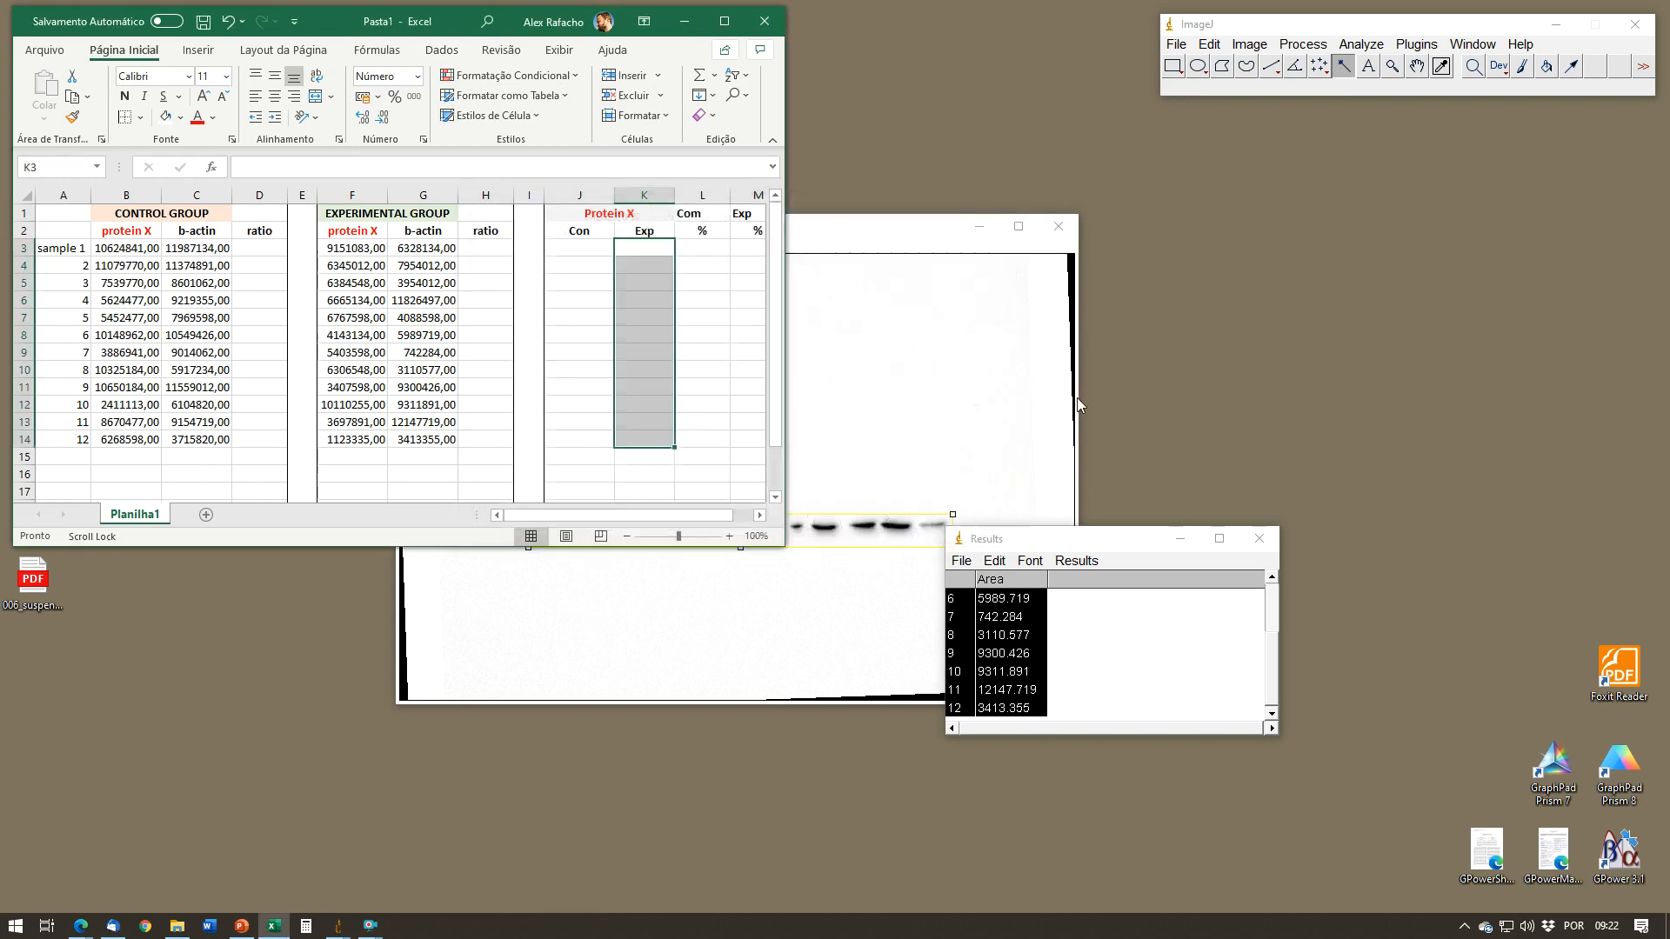
{"action": "left_click", "coordinate": [1258, 539]}
{"action": "left_click", "coordinate": [829, 289]}
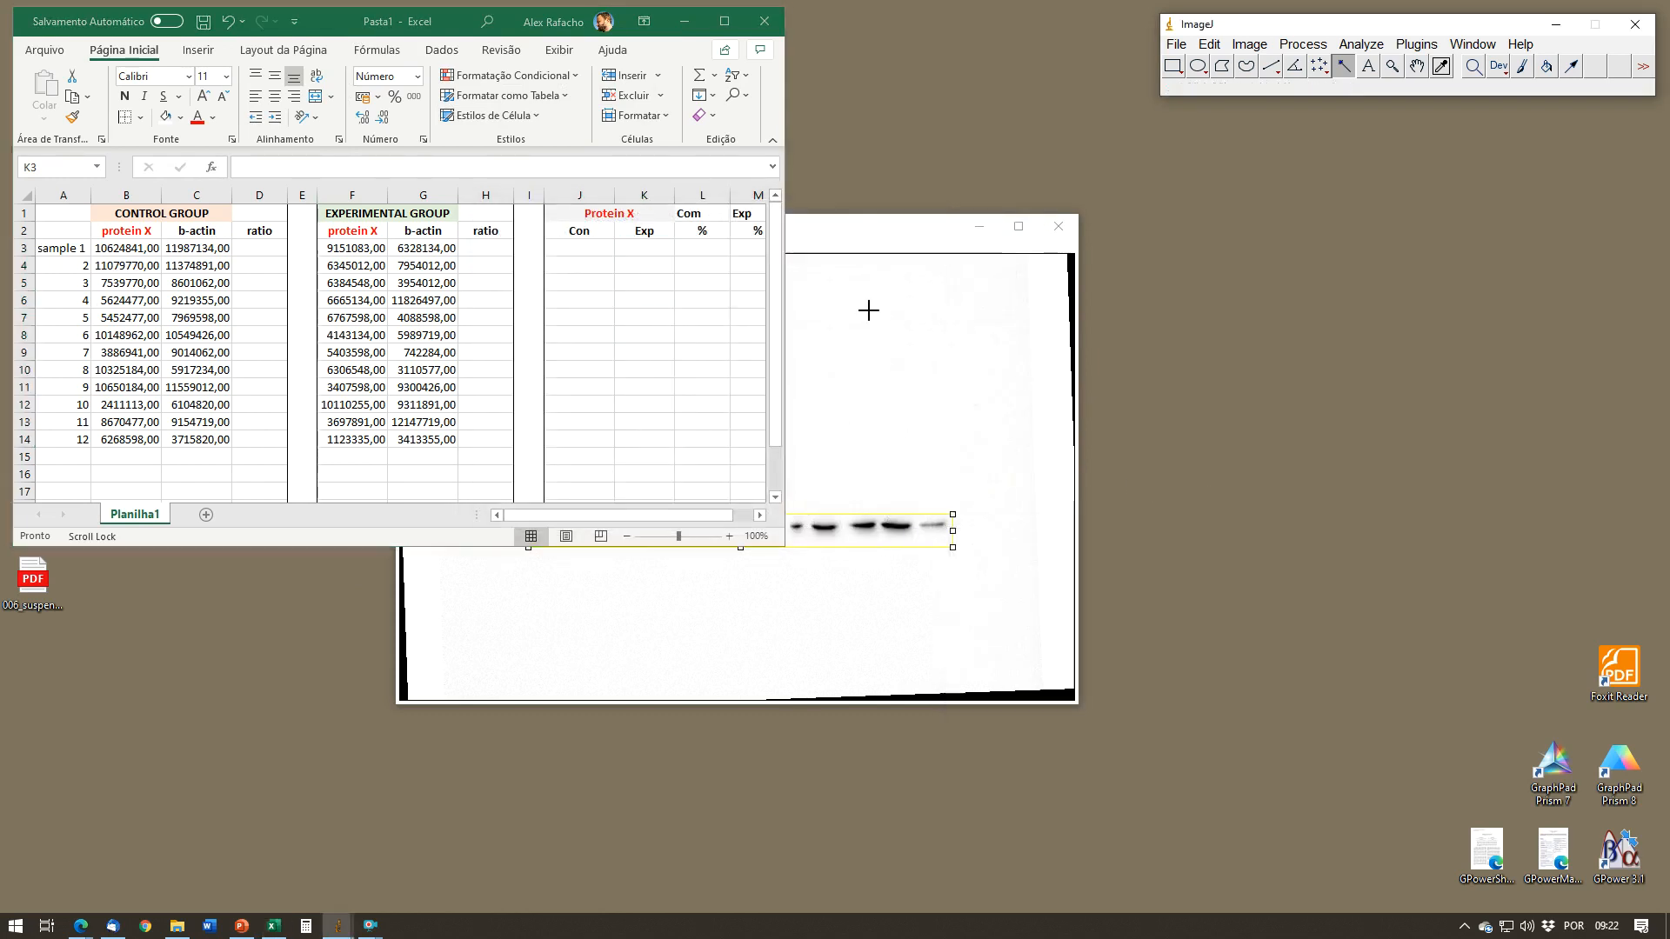
{"action": "left_click_drag", "start_coordinate": [905, 235], "coordinate": [1208, 262]}
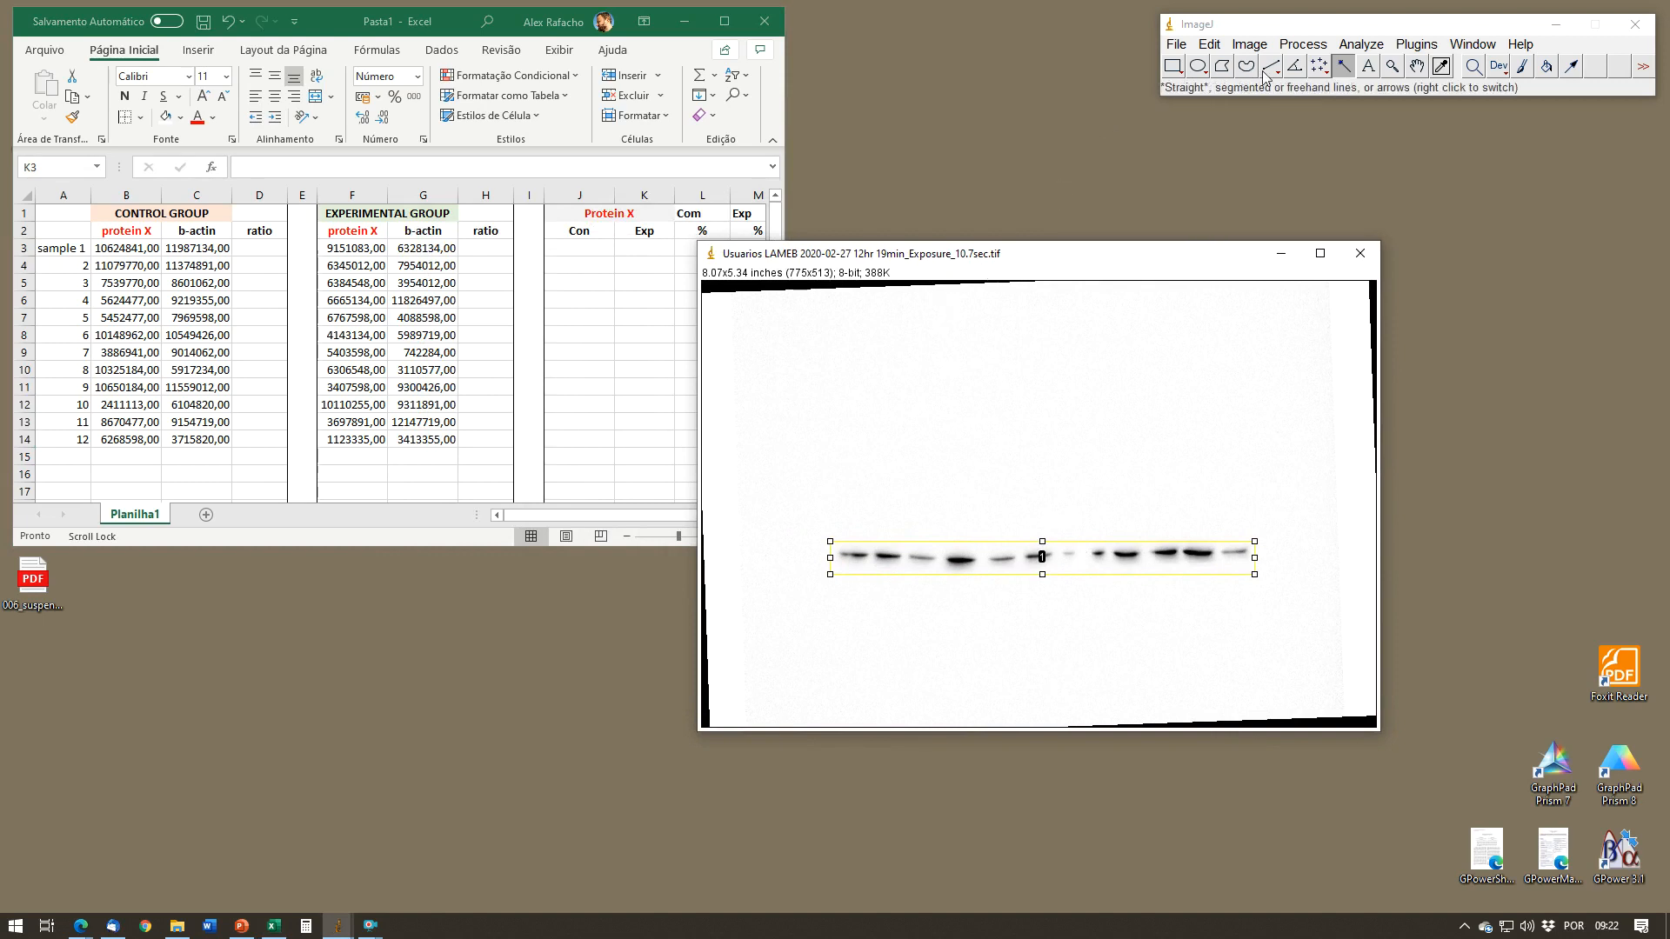
{"action": "left_click", "coordinate": [1250, 44]}
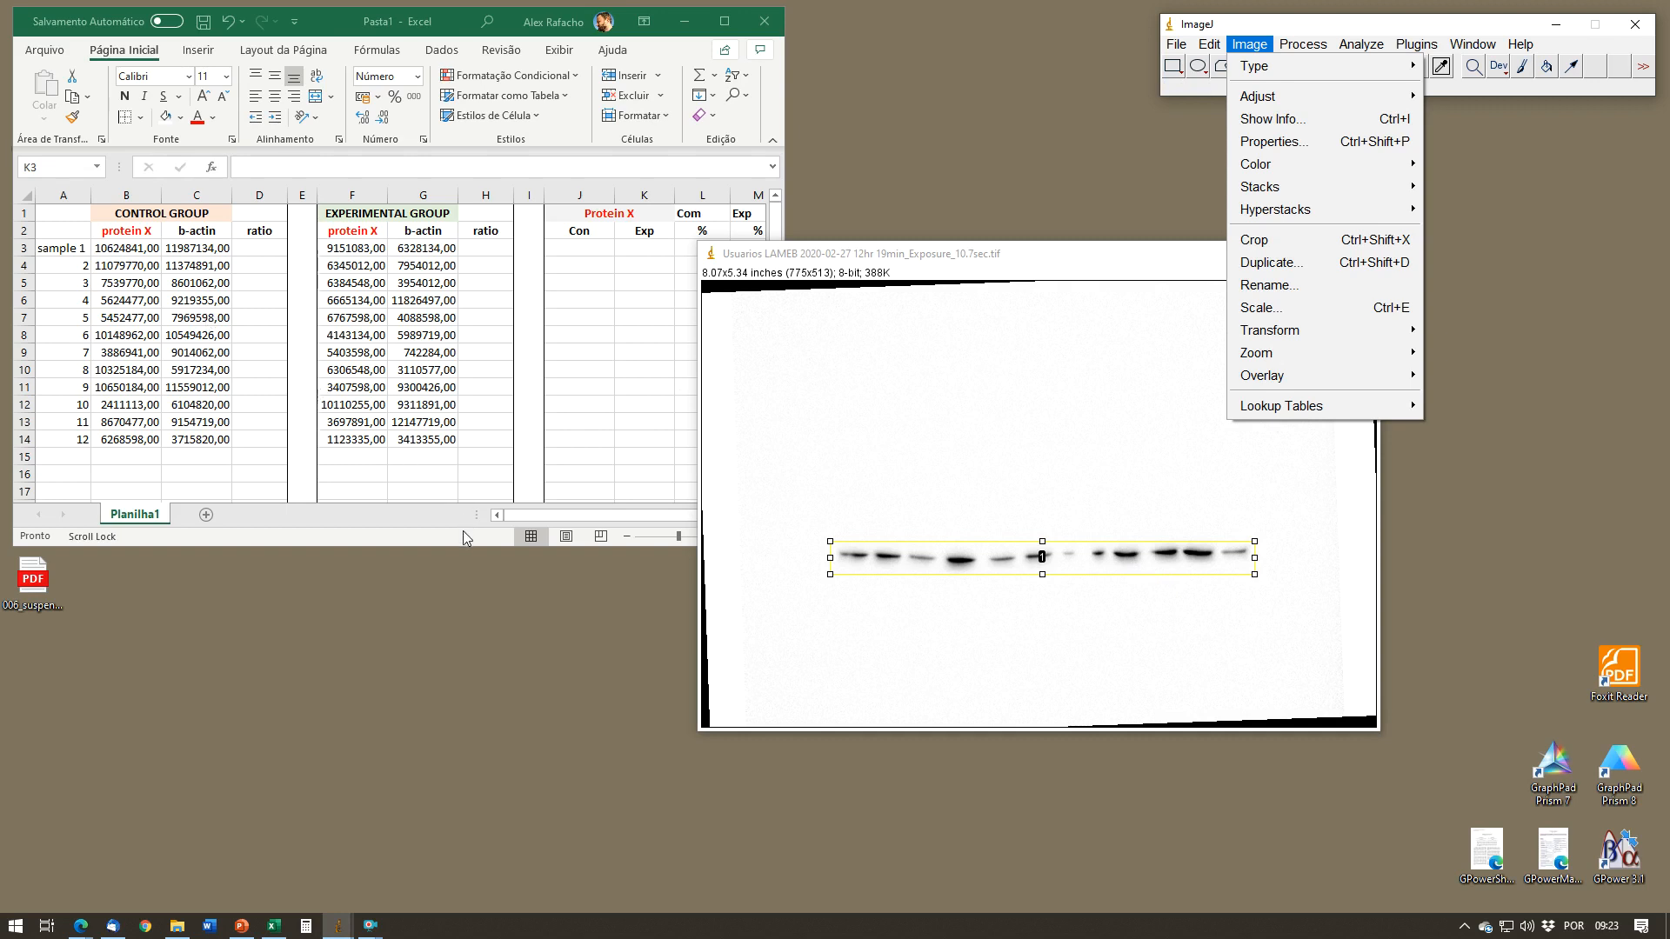
{"action": "mouse_move", "coordinate": [374, 927]}
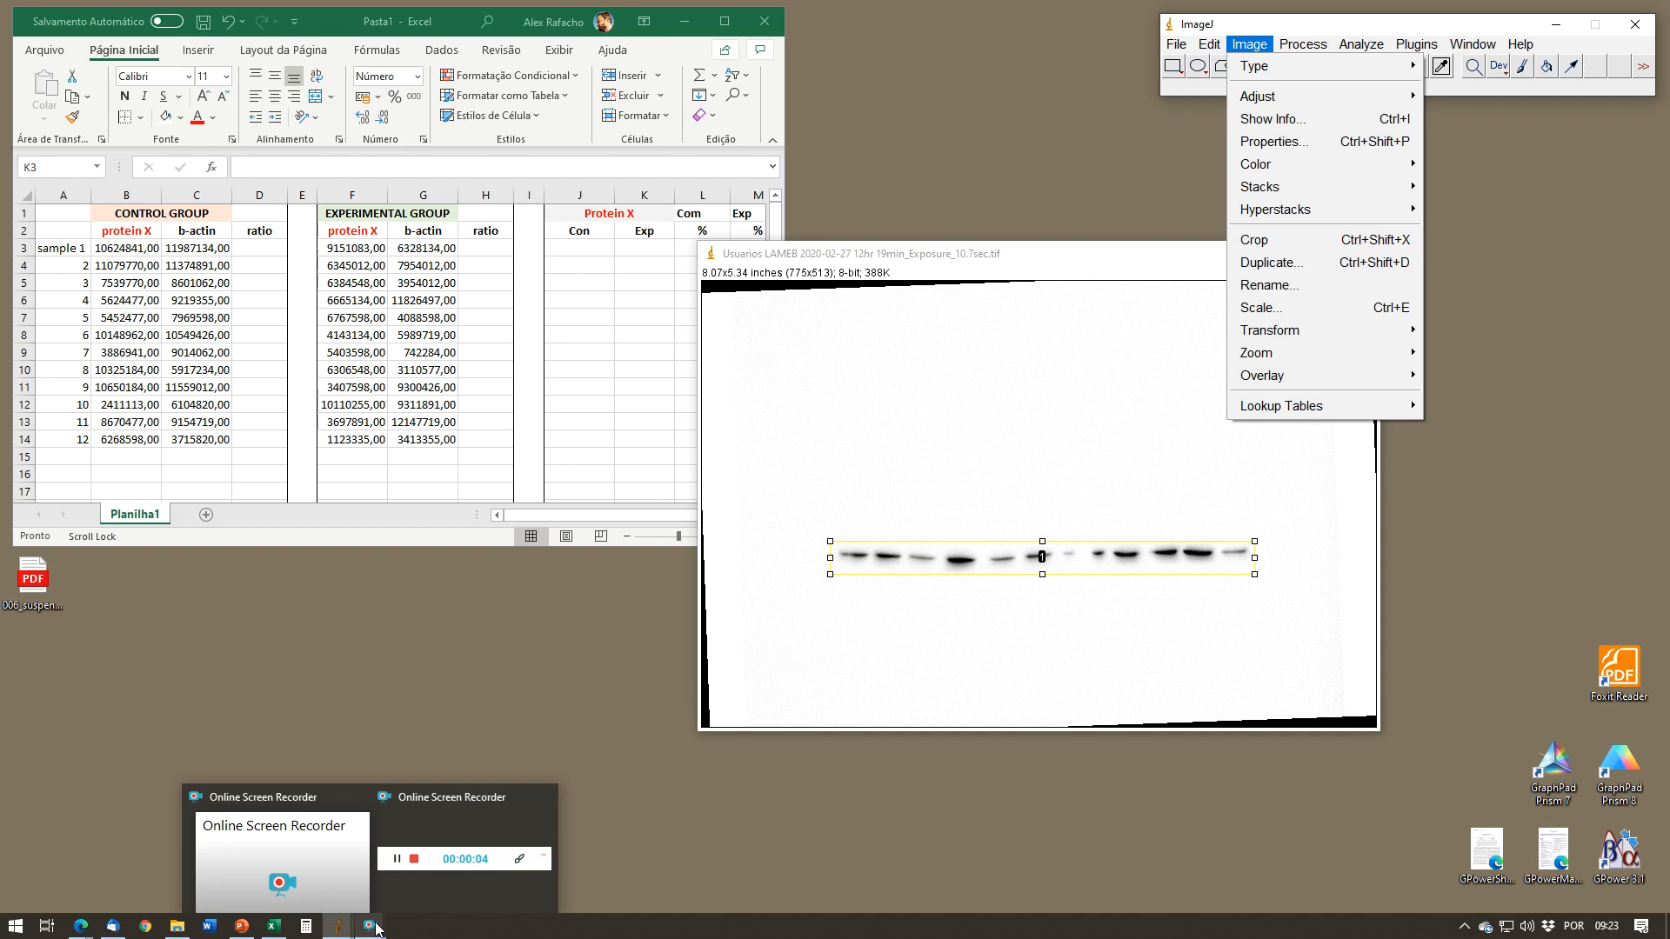
{"action": "left_click", "coordinate": [430, 876]}
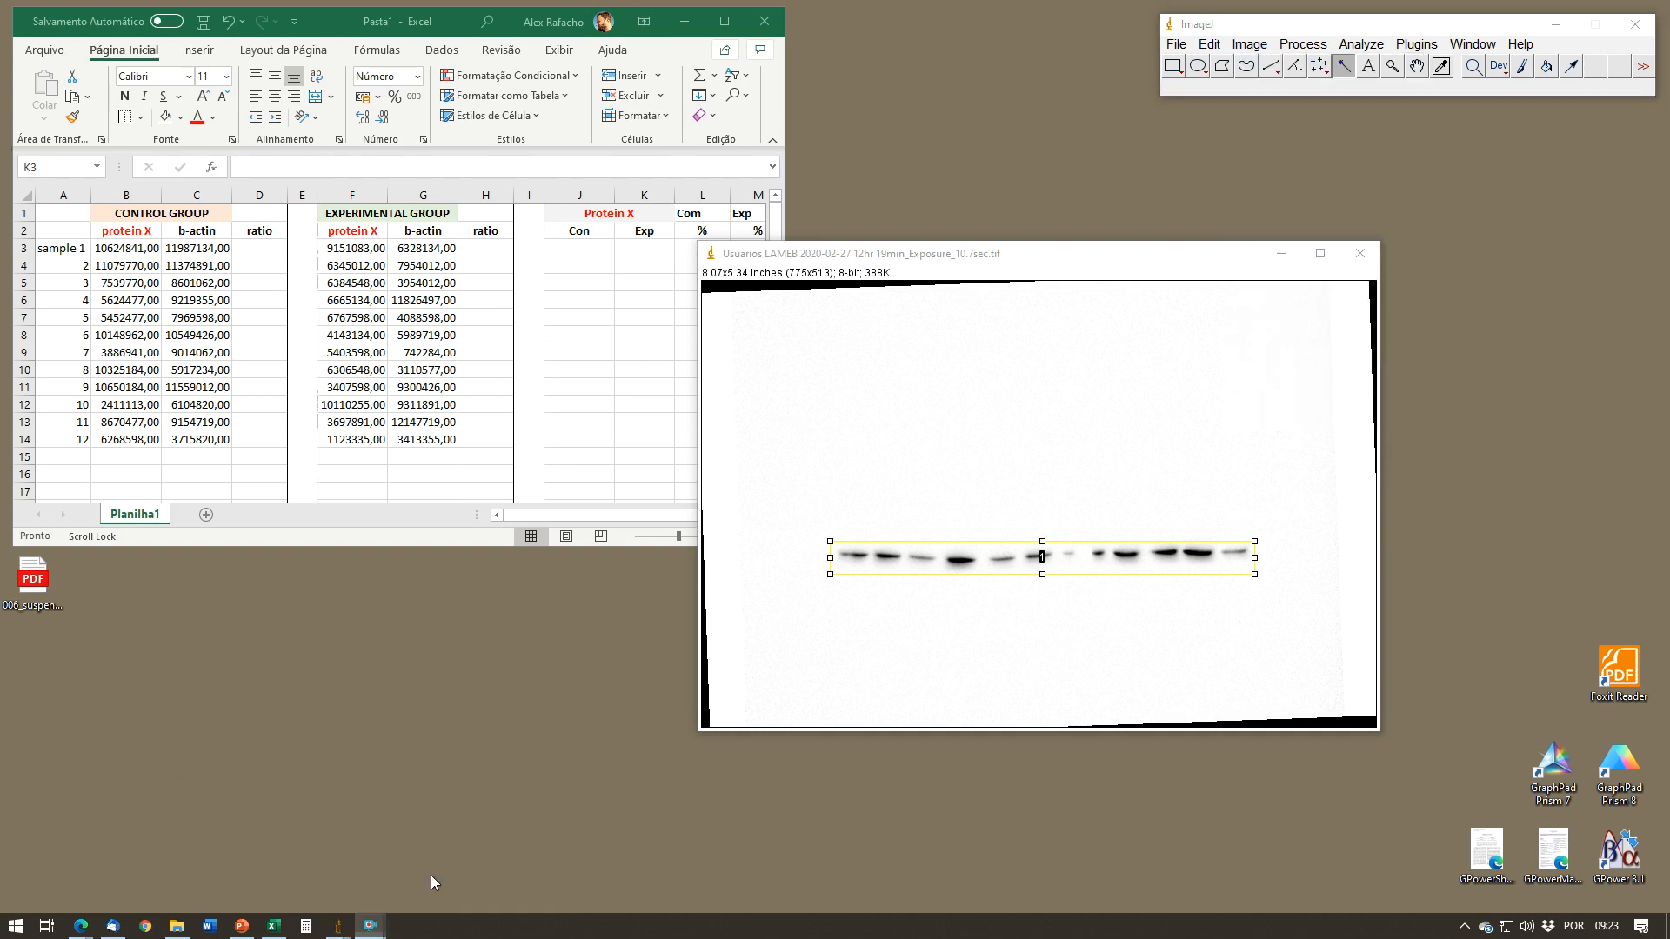